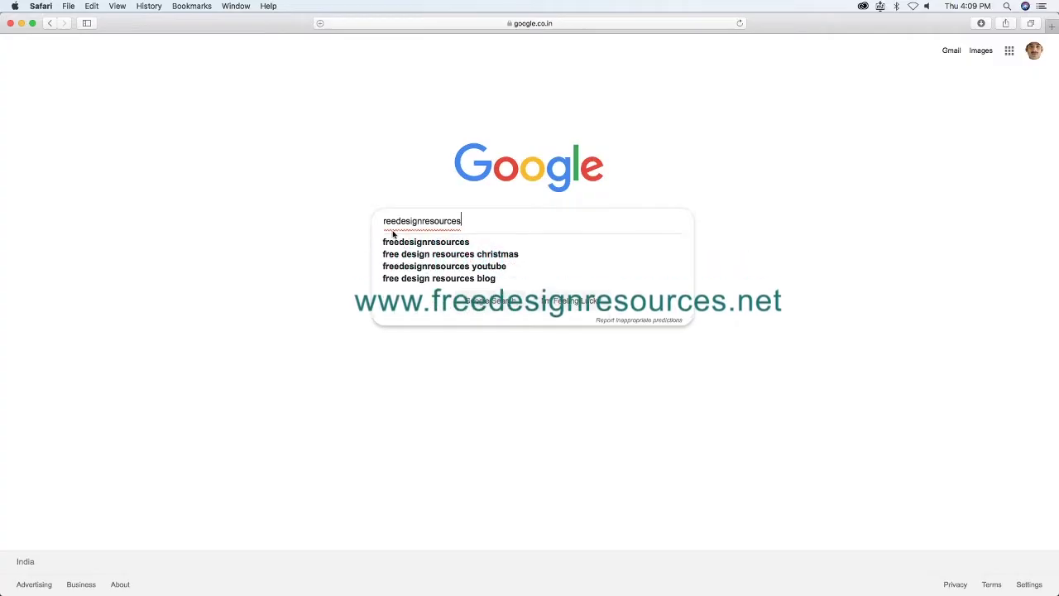
Step: Fix the misspelled query to 'freedesignresources' and run the Google search
click(373, 222)
text(F)
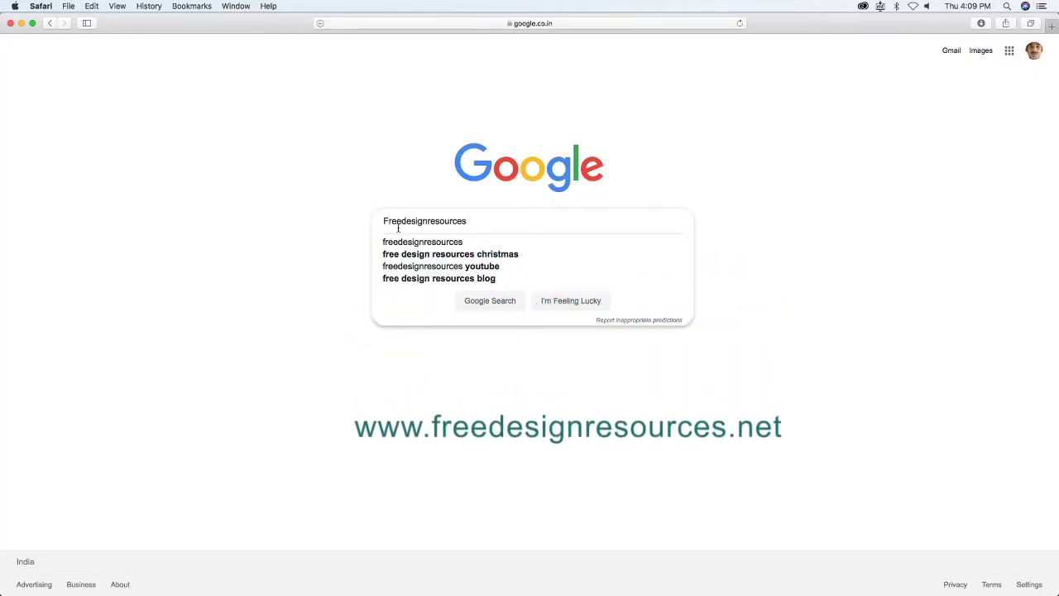
click(385, 242)
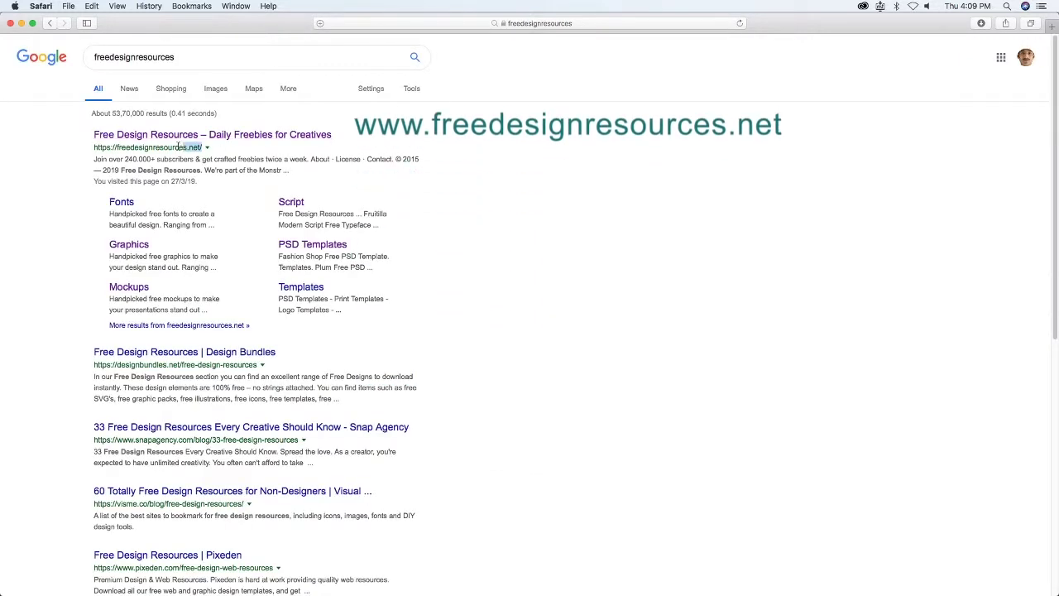
Step: Open the Free Design Resources site and browse its Graphics collection
click(104, 146)
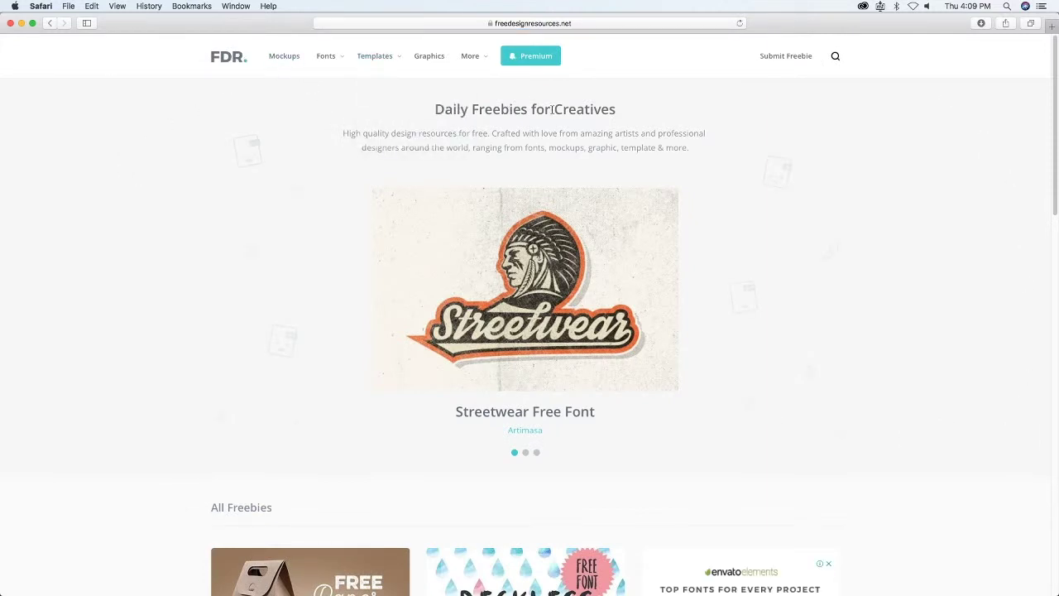
click(281, 59)
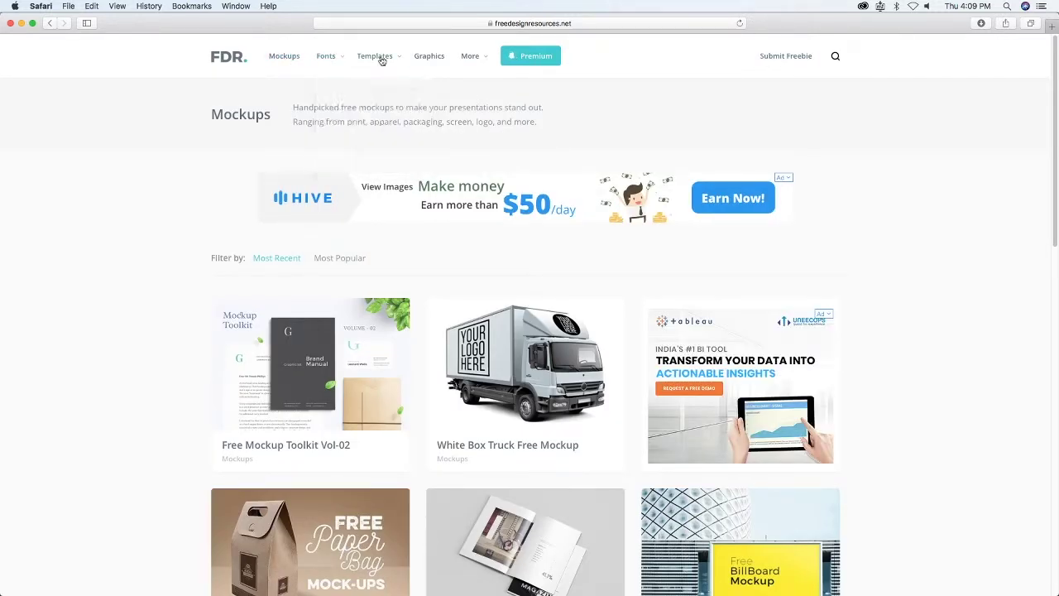
mouse_move(376, 56)
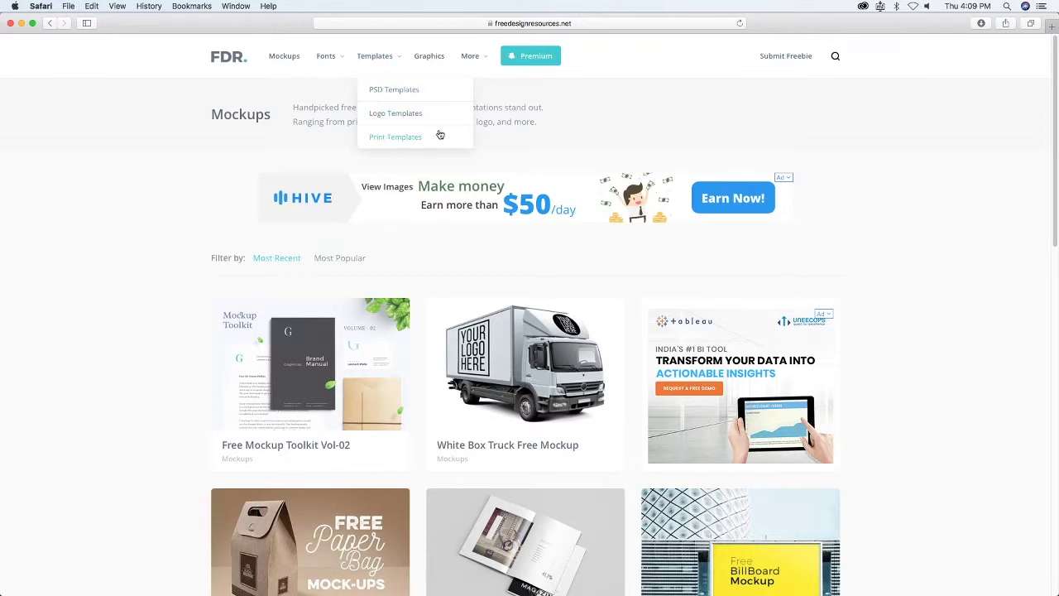
click(434, 58)
scroll(420, 331, down, 1)
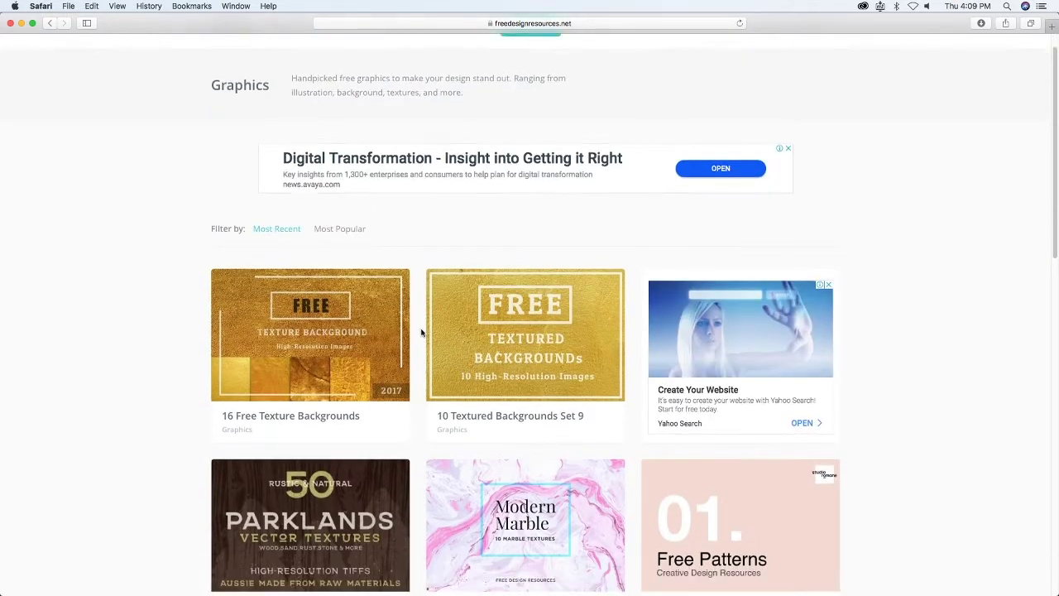
scroll(362, 297, down, 4)
scroll(362, 298, up, 5)
drag(209, 105, 386, 147)
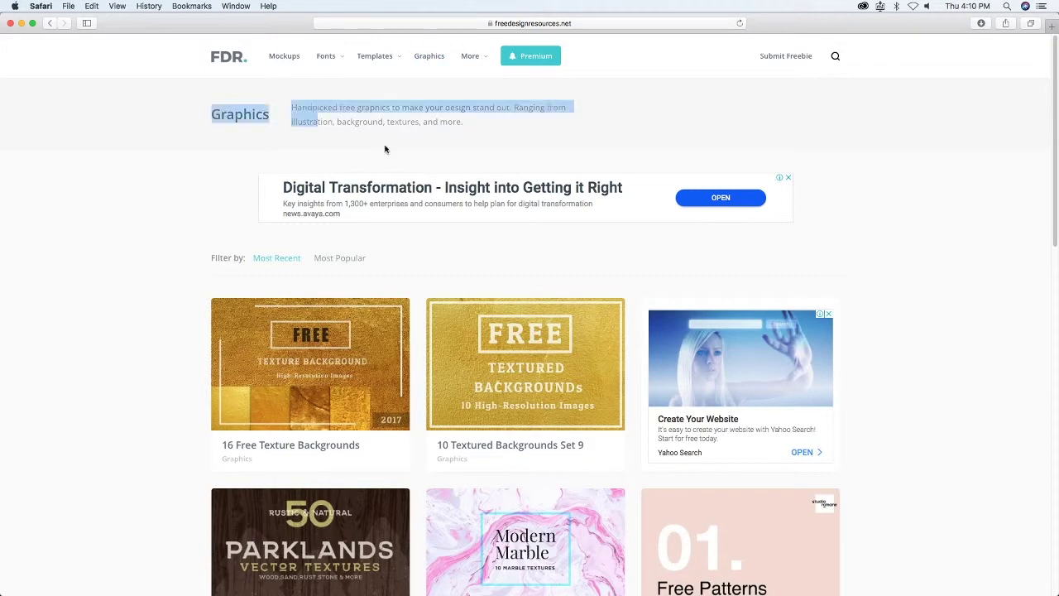
scroll(438, 184, down, 1)
click(394, 130)
scroll(456, 350, down, 2)
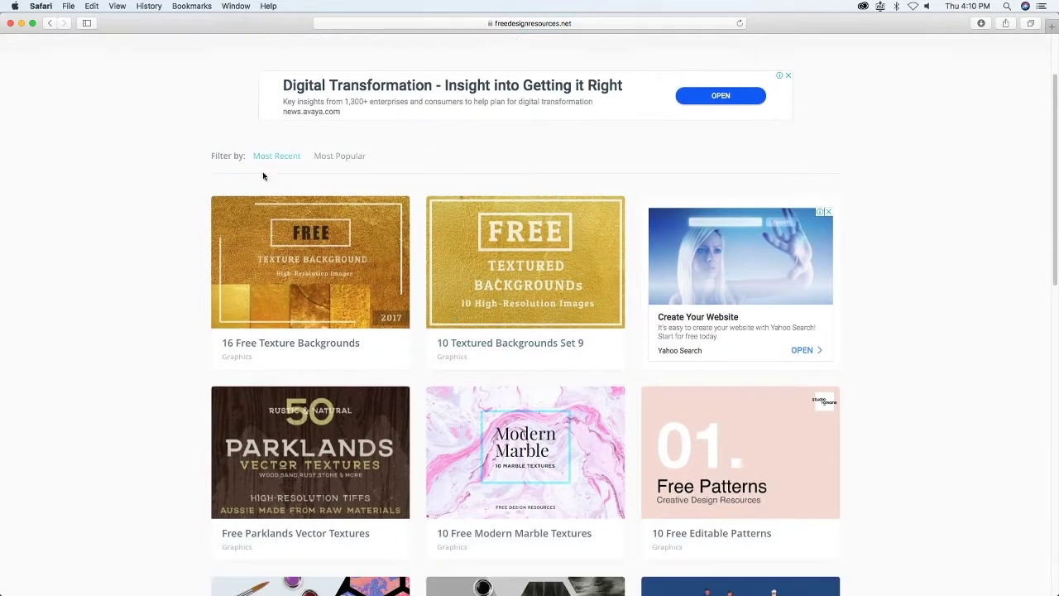
click(331, 157)
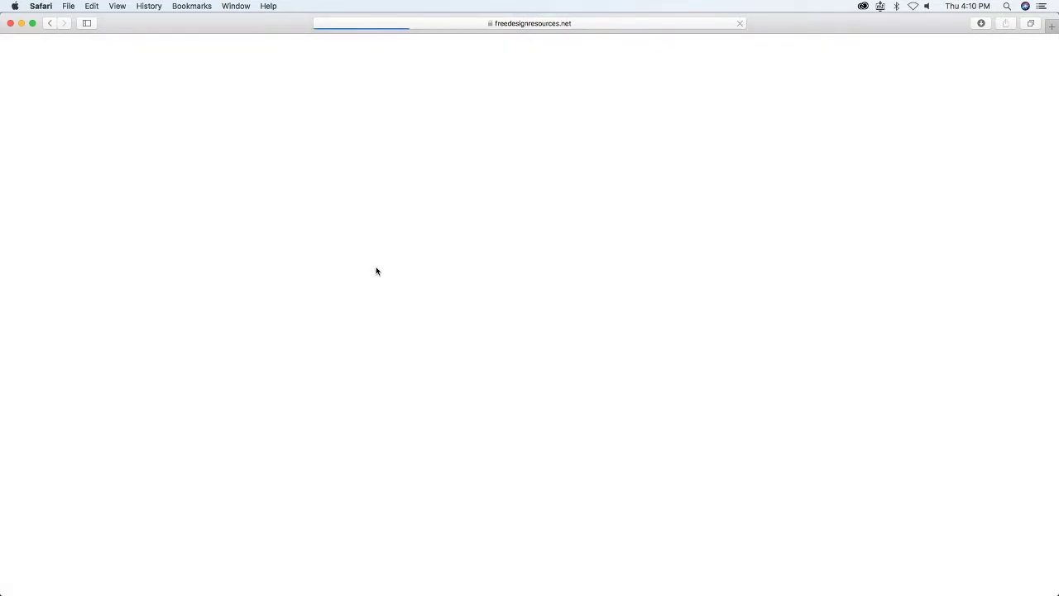
Step: Page through the Graphics listing to pages 2, 3 and 4
scroll(376, 298, down, 2)
scroll(377, 348, down, 2)
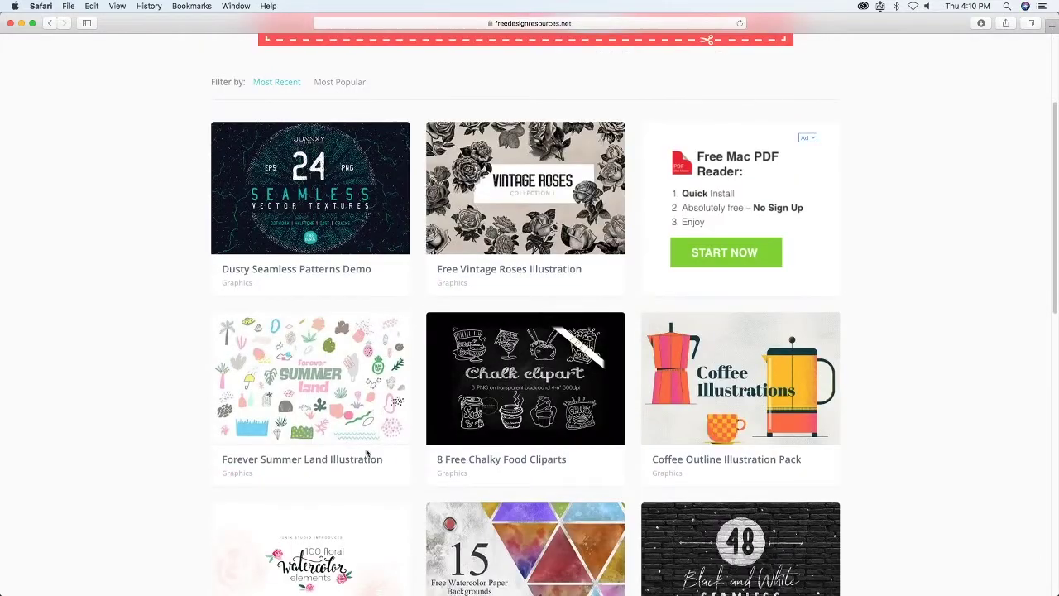
scroll(496, 388, down, 3)
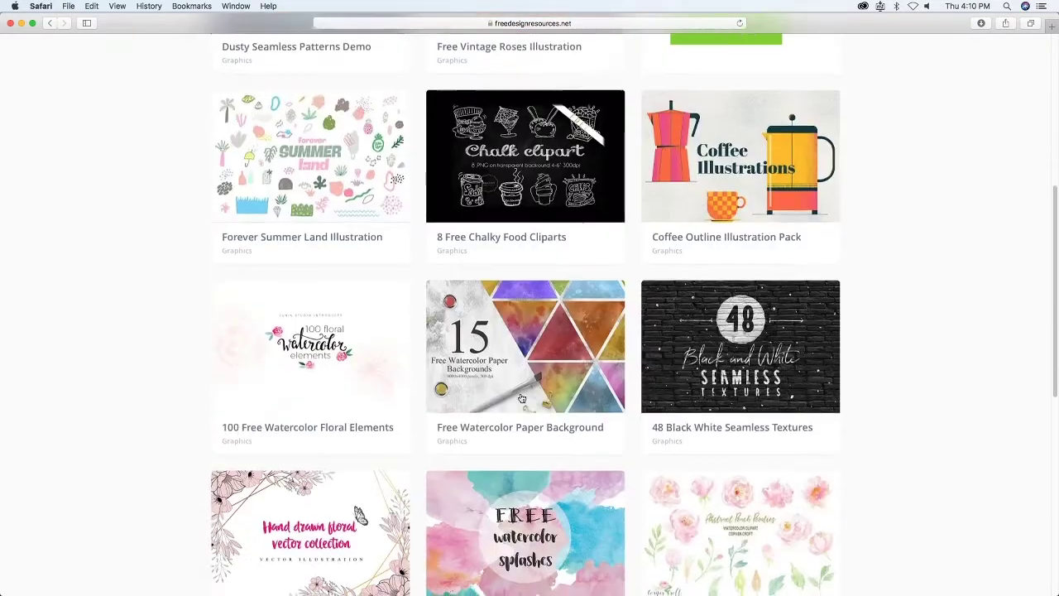
scroll(522, 397, down, 1)
scroll(522, 397, down, 4)
click(516, 455)
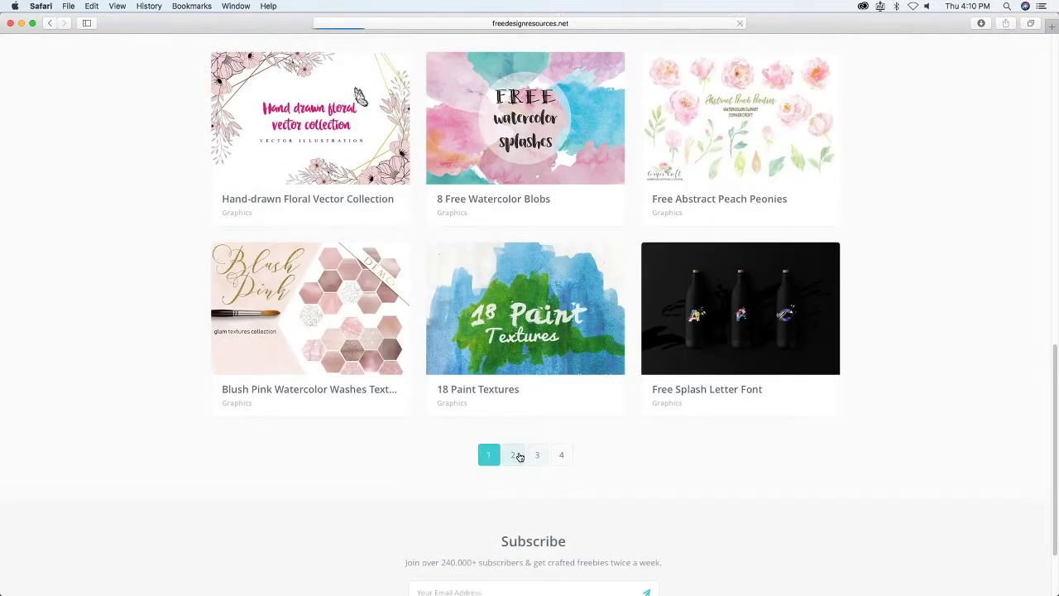
scroll(522, 438, down, 1)
scroll(522, 441, down, 3)
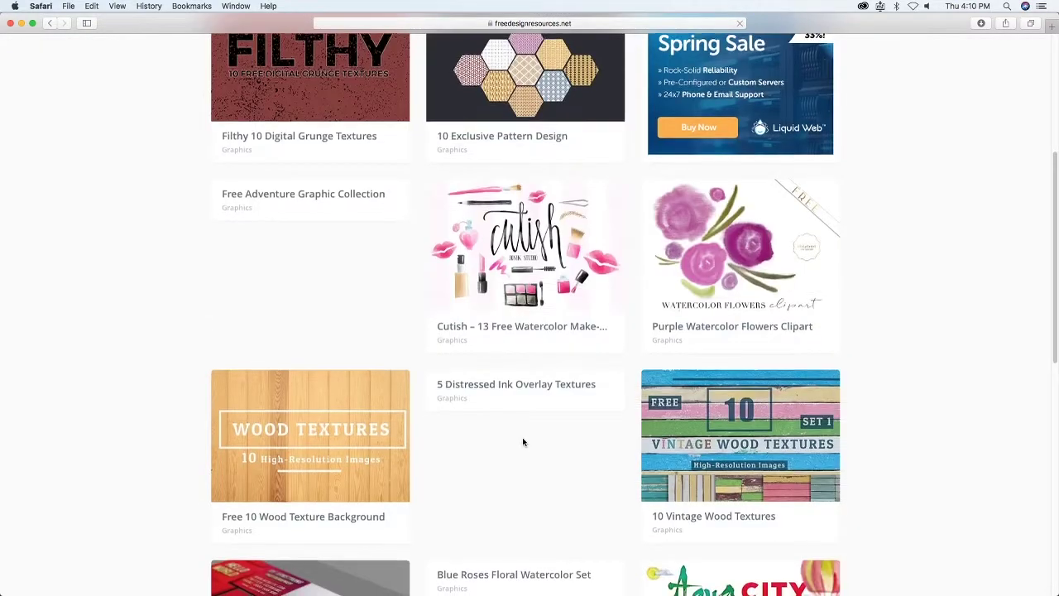
scroll(522, 438, down, 2)
scroll(522, 438, down, 5)
click(537, 352)
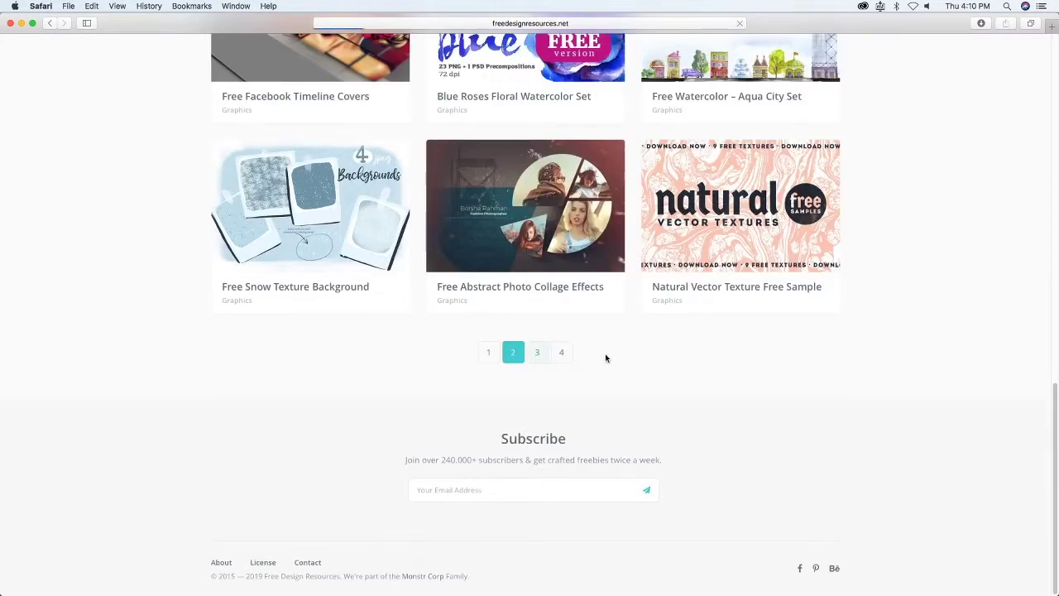
scroll(545, 395, down, 3)
scroll(544, 395, down, 4)
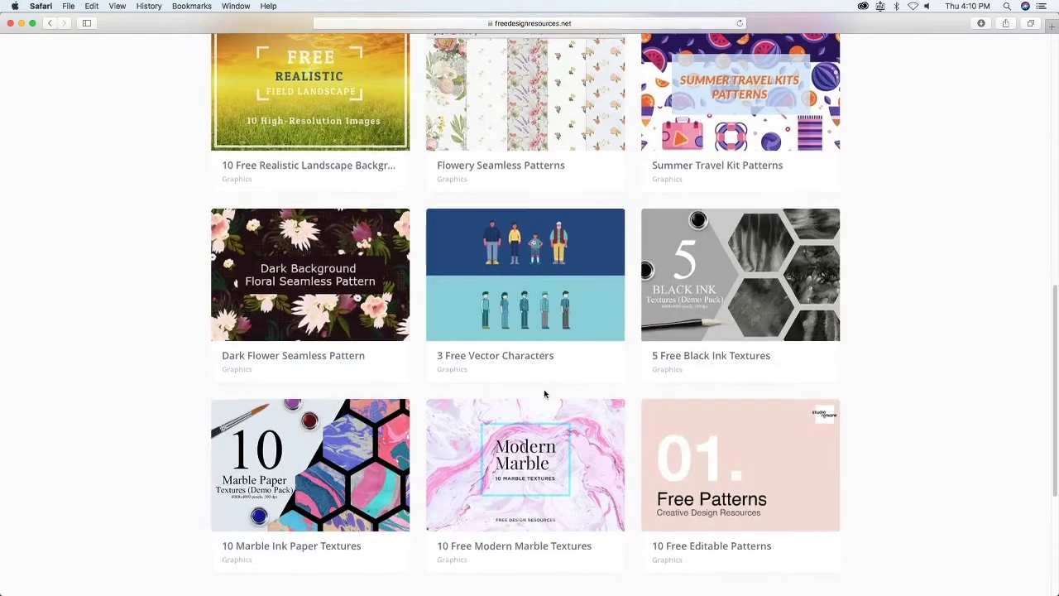
scroll(544, 388, down, 3)
click(561, 364)
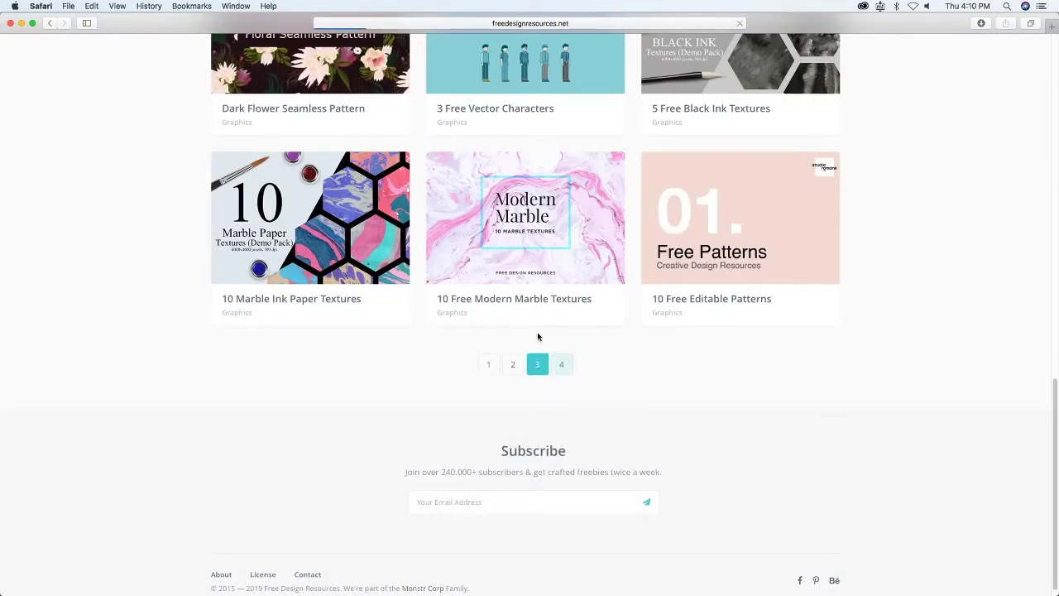
scroll(484, 178, down, 4)
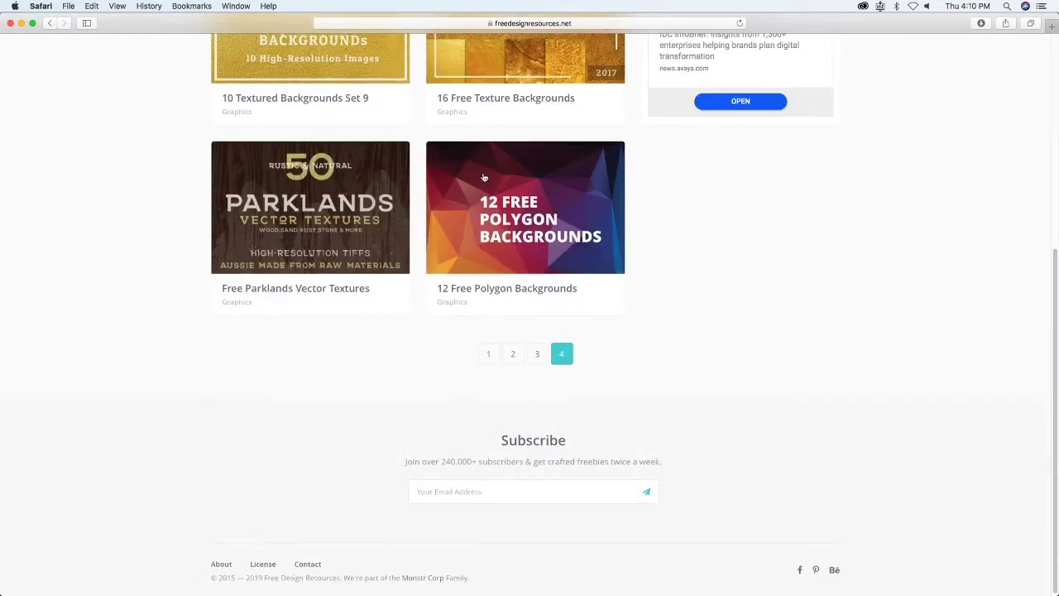
Step: View the 12 Free Polygon Backgrounds details page
click(497, 227)
scroll(529, 279, down, 5)
scroll(405, 326, down, 5)
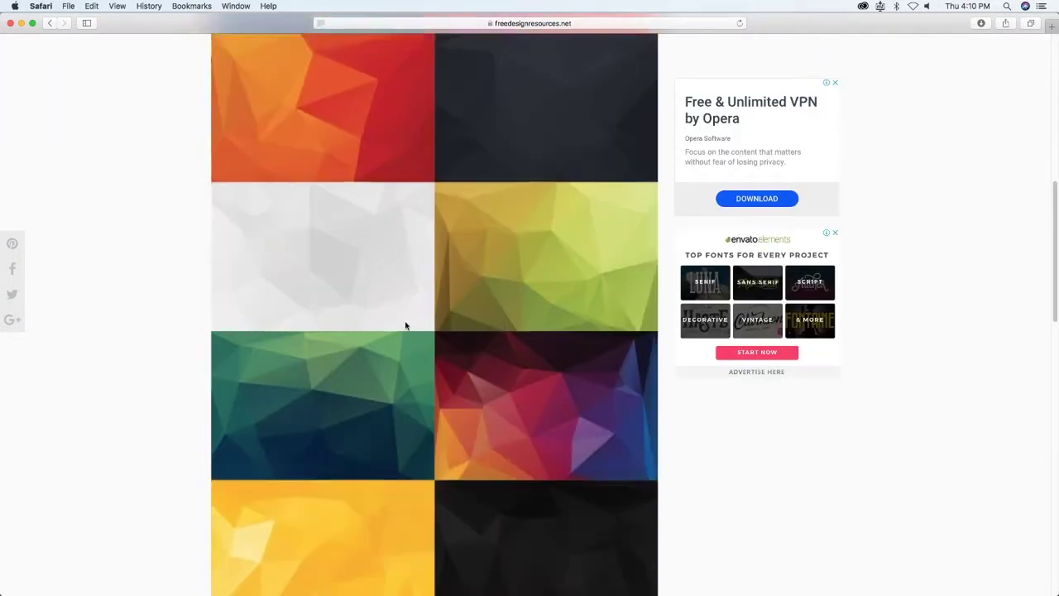
scroll(492, 336, down, 4)
scroll(492, 336, up, 15)
Step: Return to the Mockups collection and scroll through its freebies
click(279, 55)
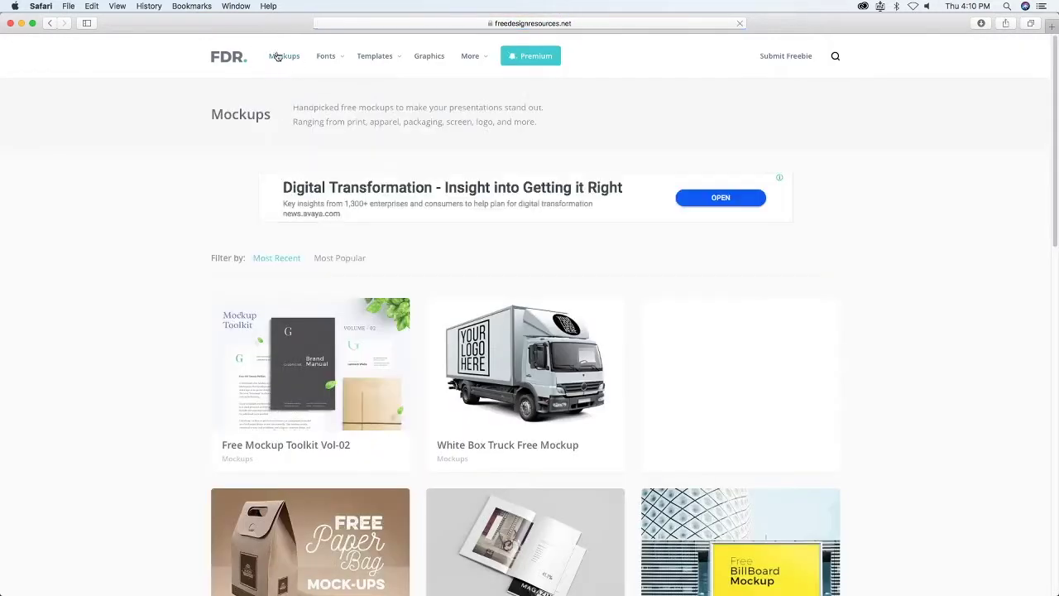
scroll(445, 276, down, 5)
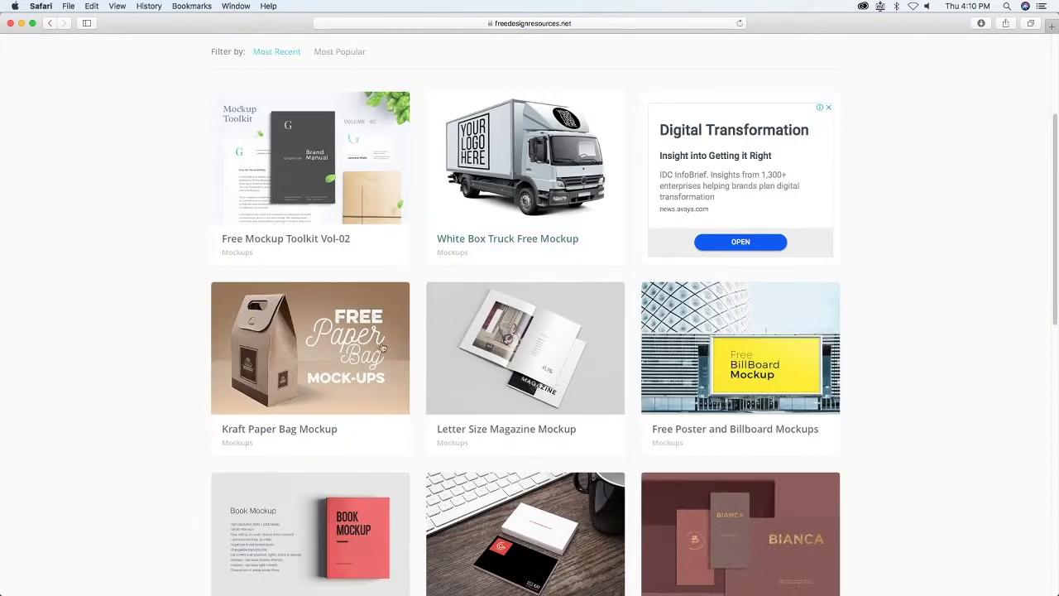
scroll(397, 331, down, 2)
scroll(513, 379, down, 2)
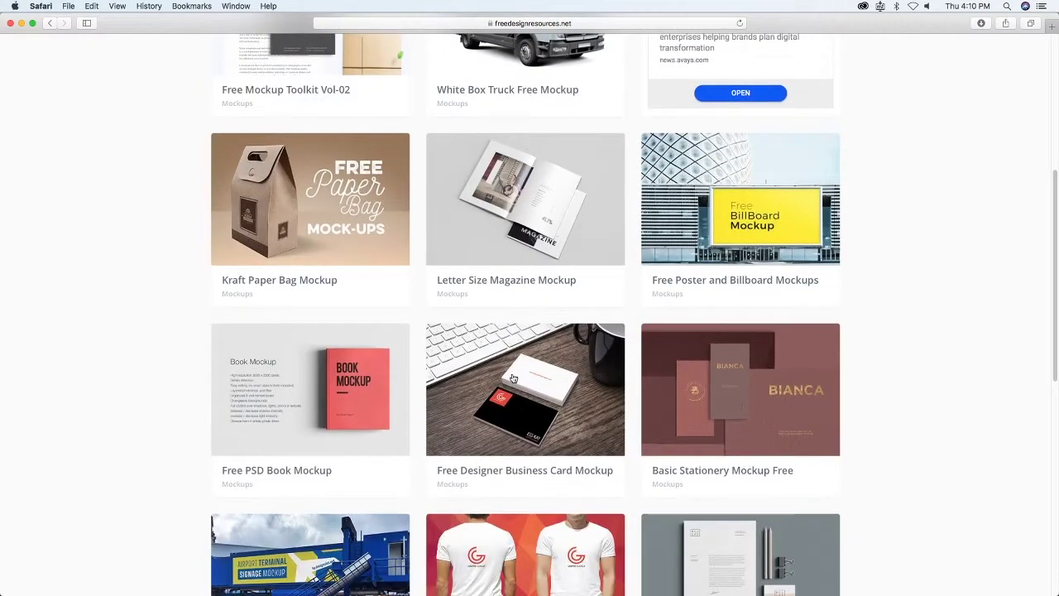
scroll(384, 392, down, 5)
scroll(276, 287, down, 4)
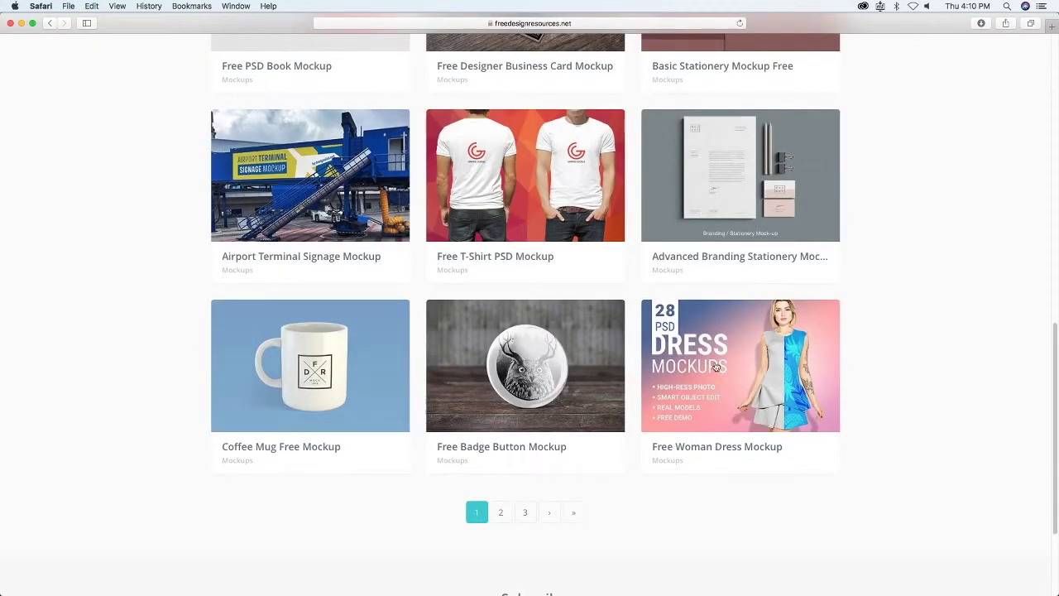
scroll(430, 389, up, 1)
scroll(548, 420, up, 1)
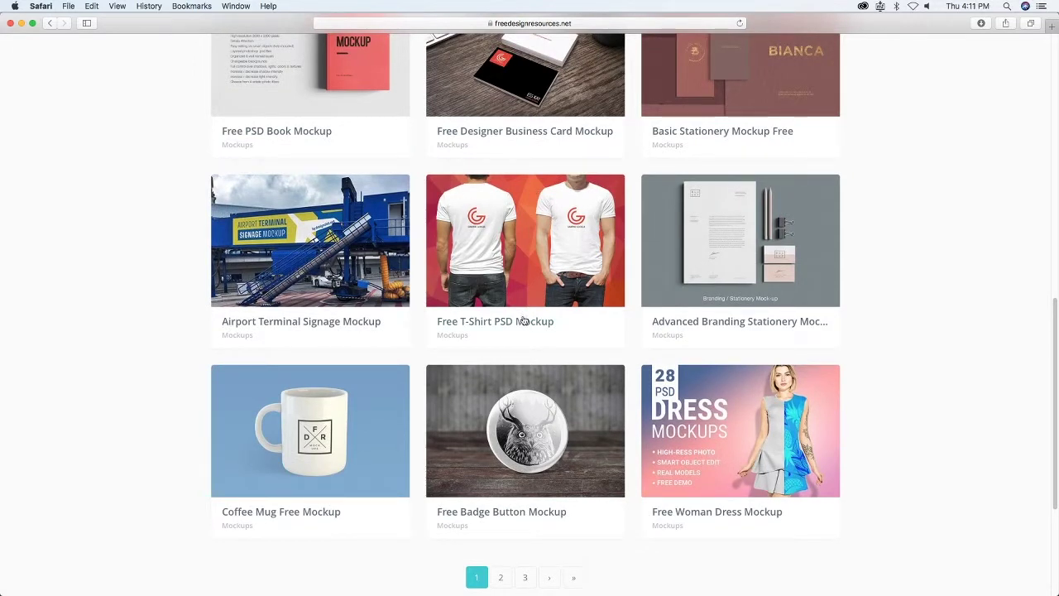
Step: Review the Free T-Shirt PSD Mockup details, noting its PSD format and 5.92 MB size
click(516, 285)
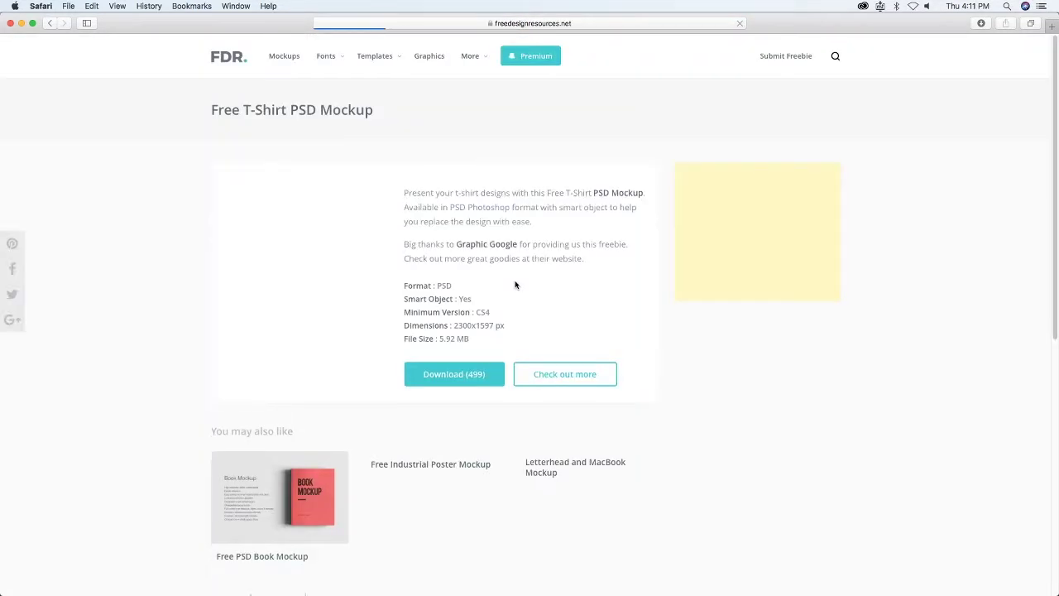
scroll(480, 341, down, 5)
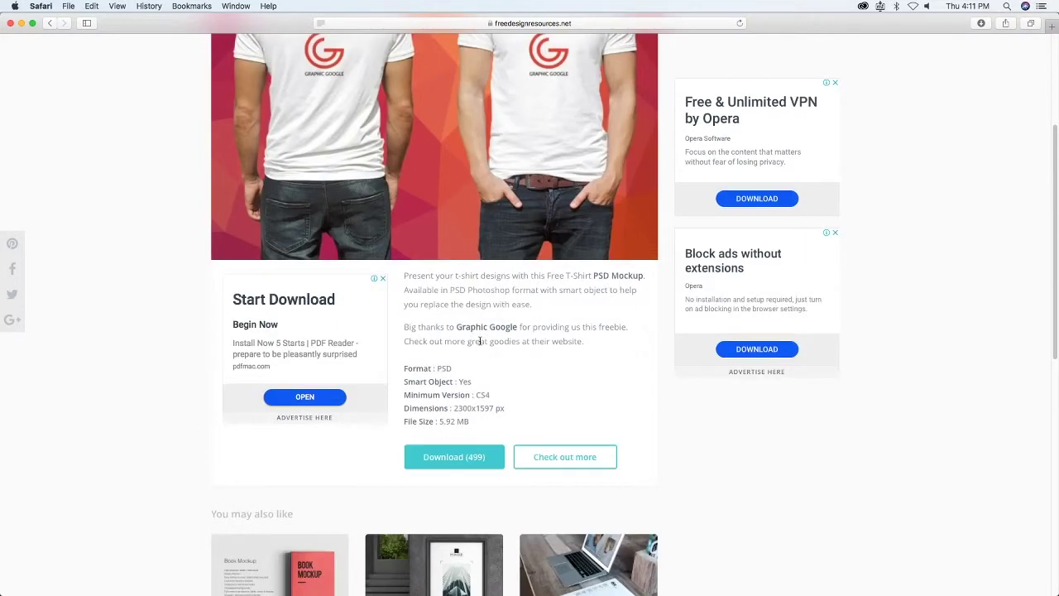
click(441, 458)
drag(441, 367, 517, 407)
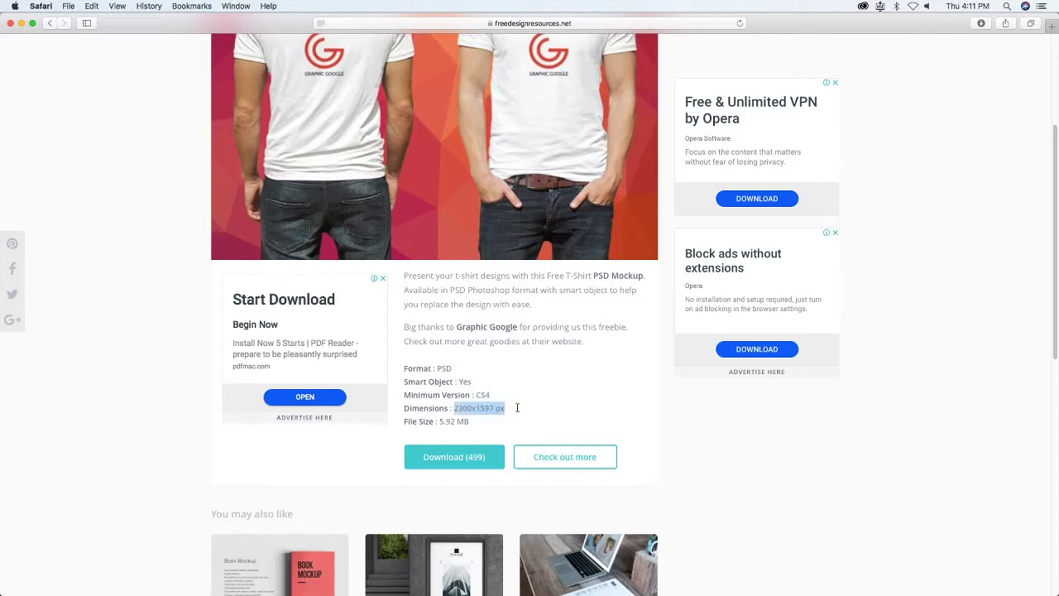
drag(439, 421, 488, 422)
click(508, 434)
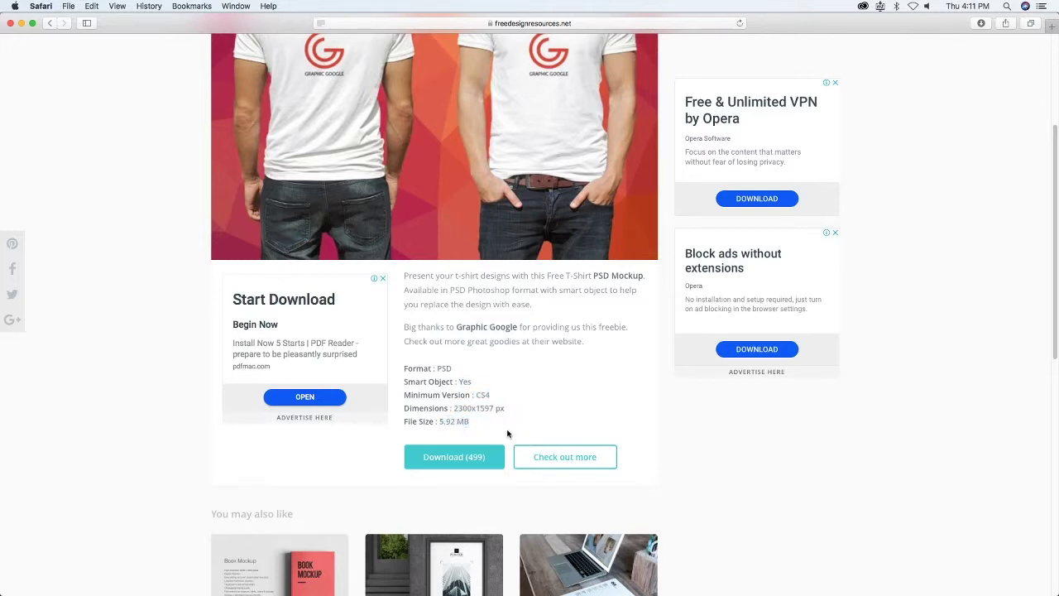
Step: Download the T-shirt mockup, dismiss the thank-you message, and switch to Photoshop's ALT.png
click(470, 462)
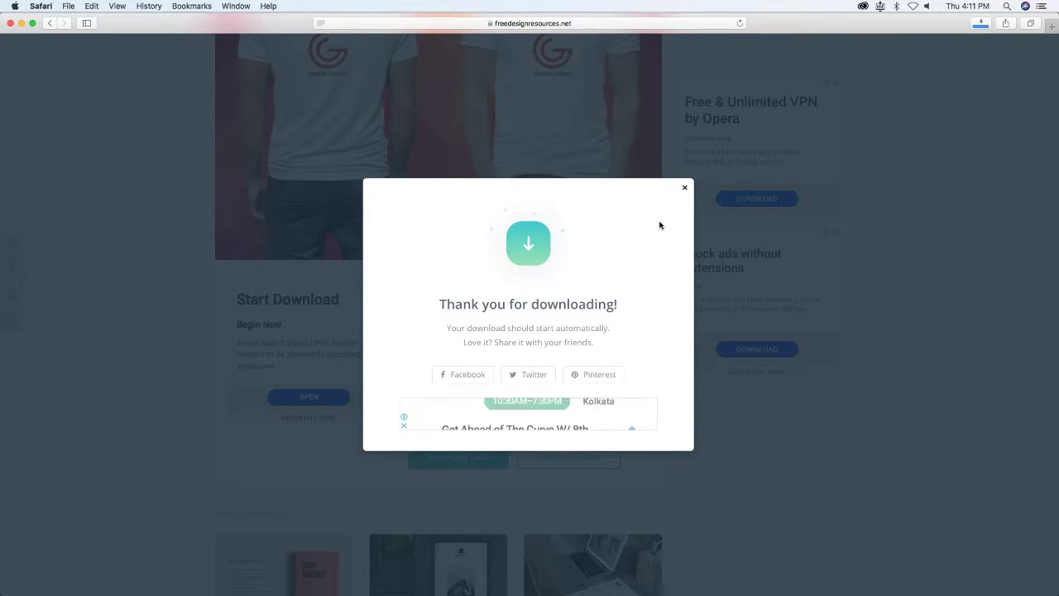
click(684, 187)
scroll(564, 225, up, 1)
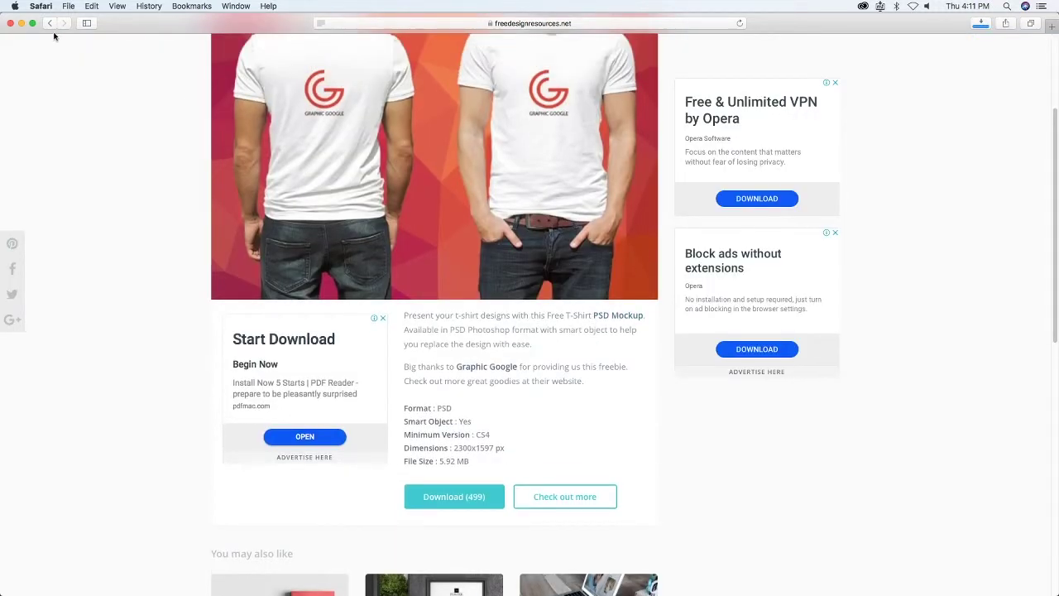
key(super+Tab)
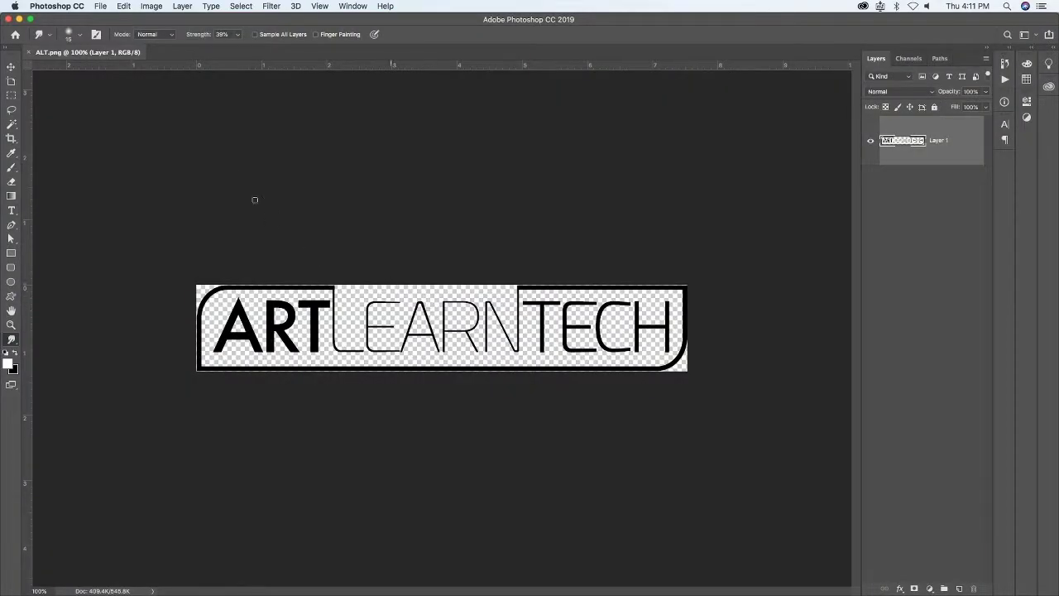
mouse_move(266, 592)
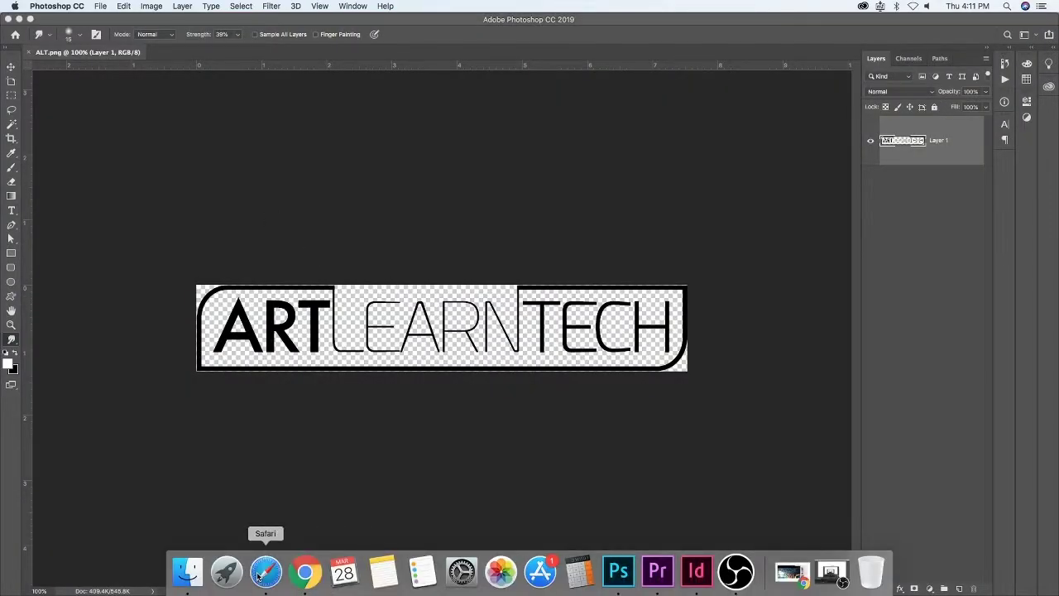
Step: Bring the browser forward and browse page 2 of the Mockups listing
click(266, 577)
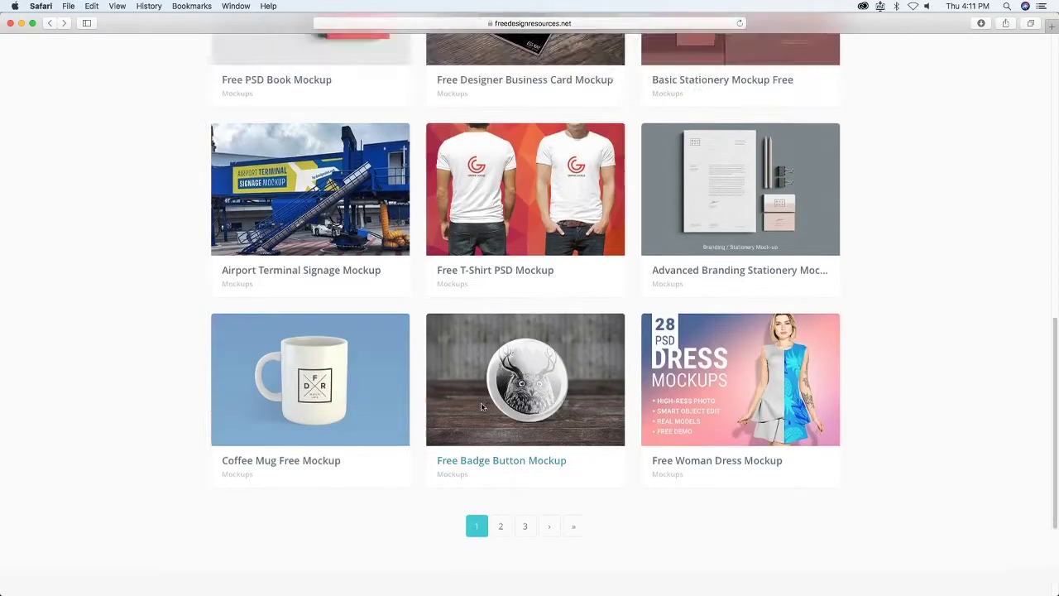
scroll(481, 402, up, 6)
scroll(482, 408, down, 5)
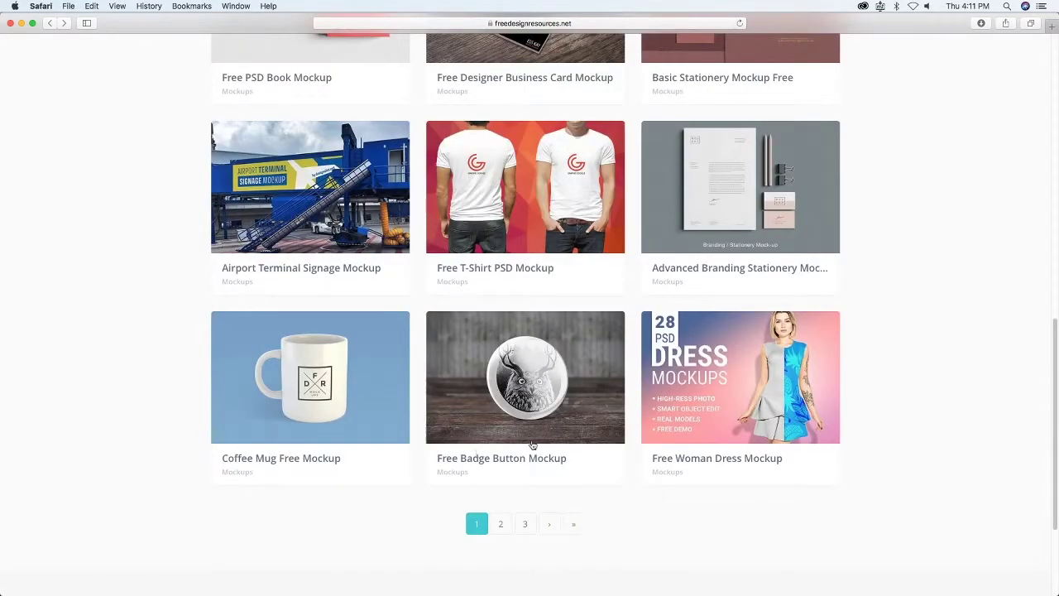
click(501, 525)
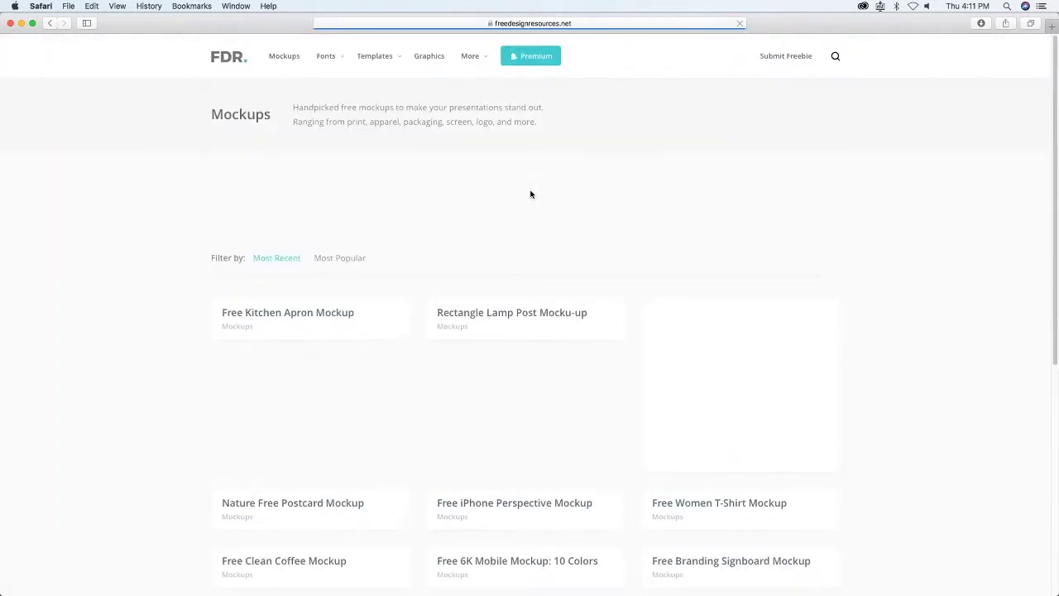
scroll(488, 306, down, 2)
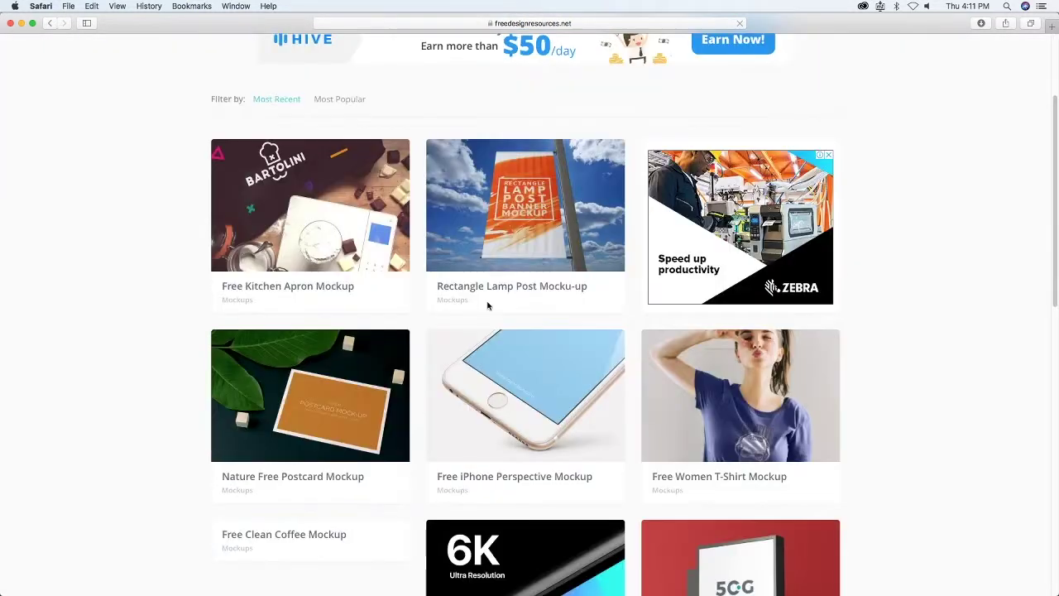
scroll(488, 306, down, 1)
scroll(488, 306, down, 2)
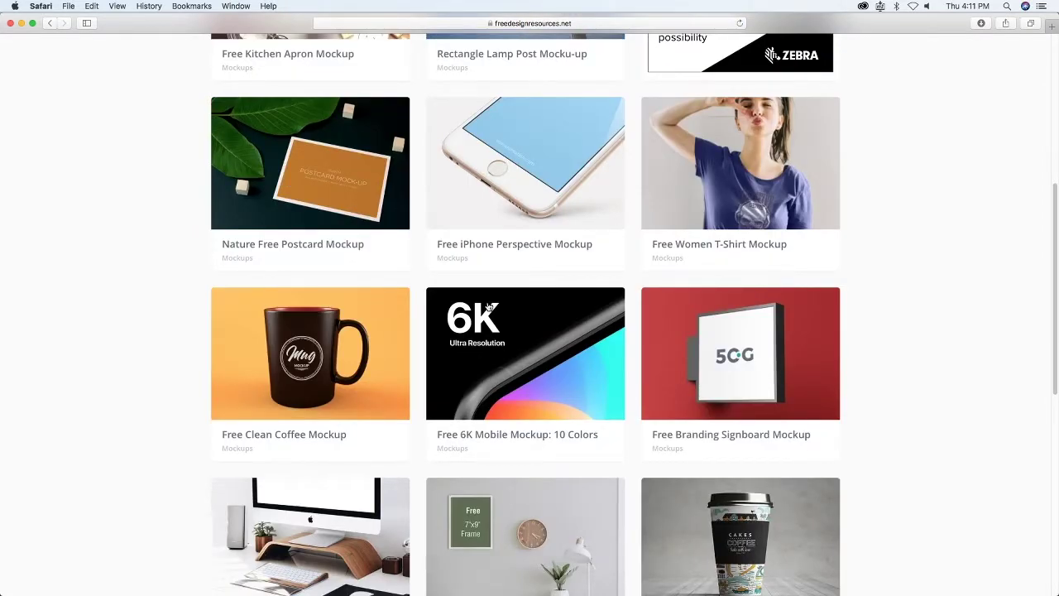
scroll(488, 306, down, 3)
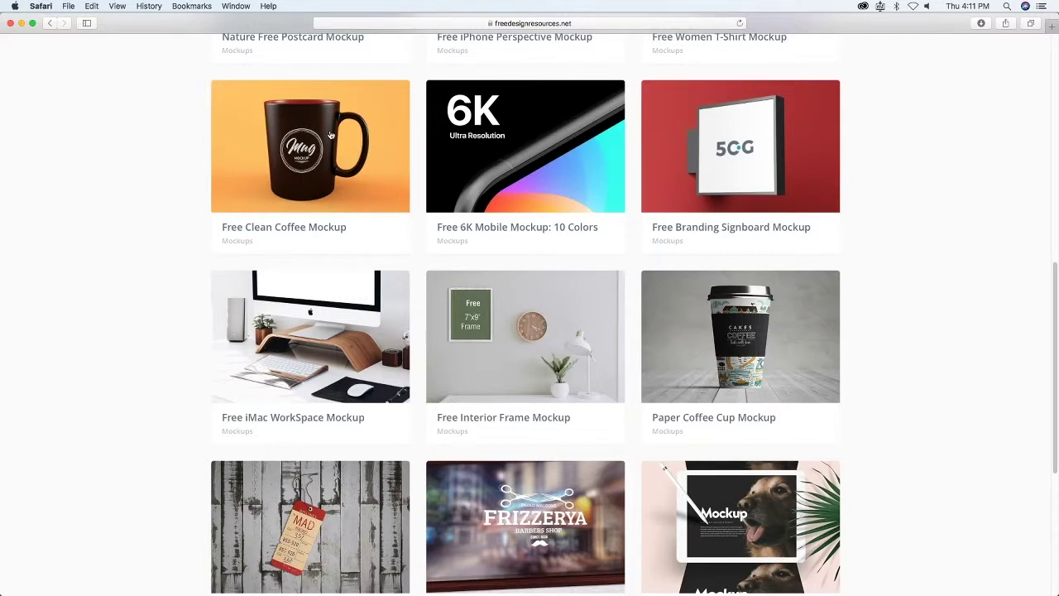
scroll(501, 286, down, 2)
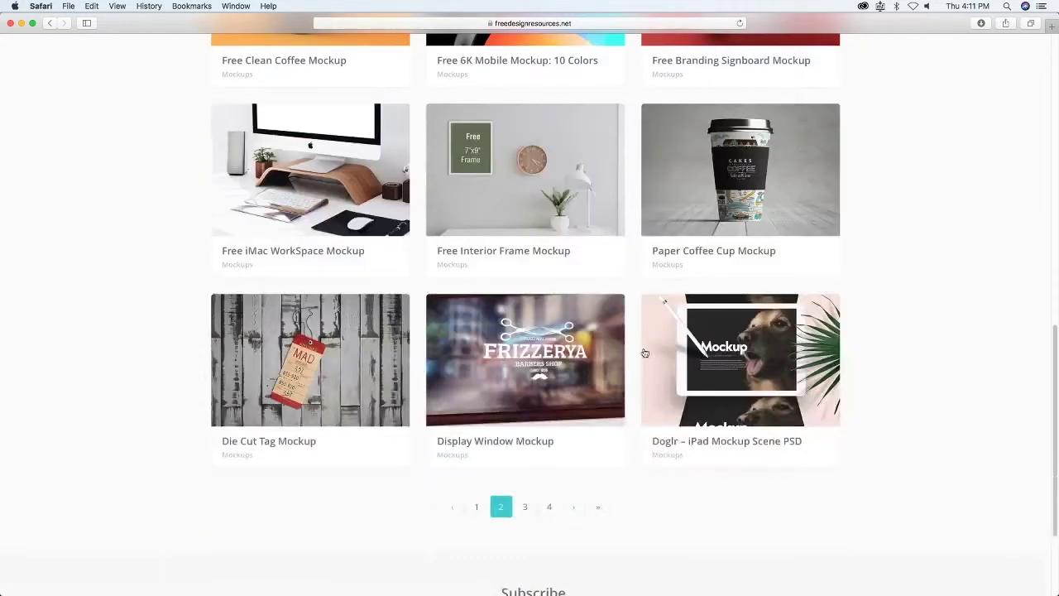
Step: Move through Mockups pages 3 and 4 and open the Ceramic Mug Mockup
click(525, 507)
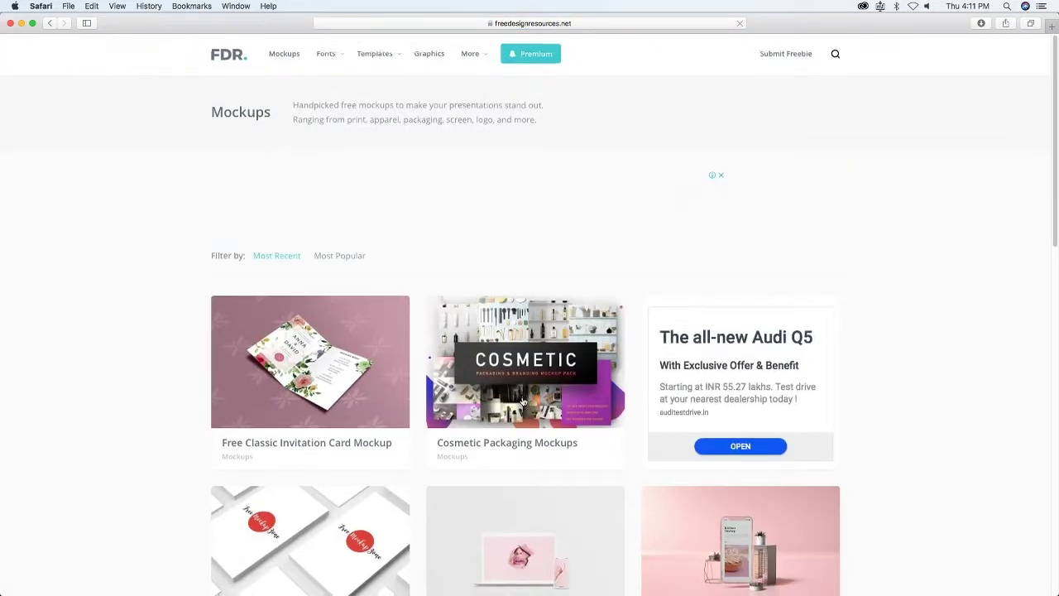
scroll(522, 400, down, 10)
scroll(522, 400, down, 3)
scroll(522, 401, up, 3)
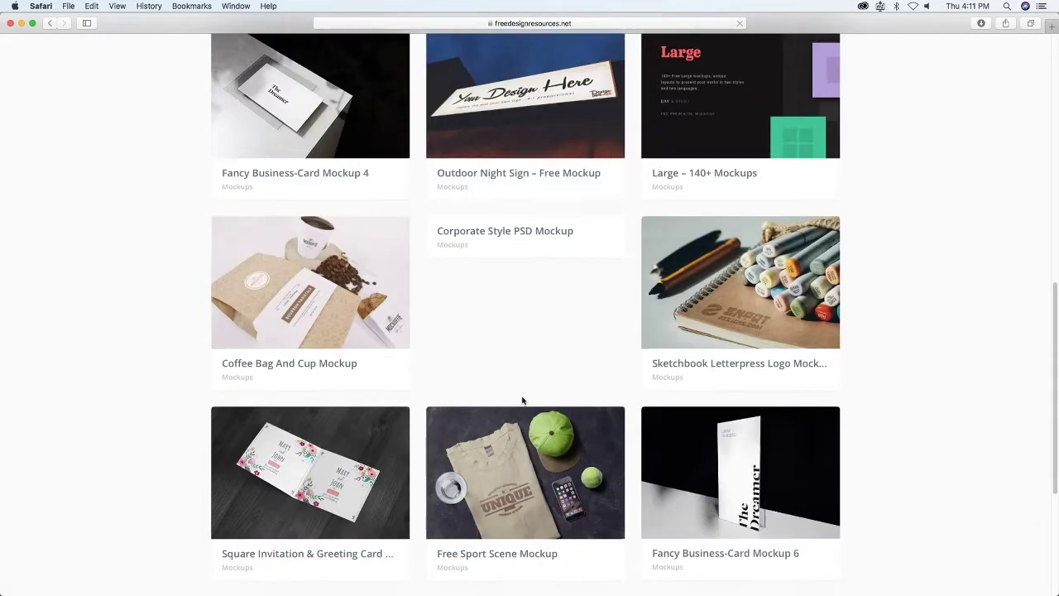
scroll(522, 400, up, 1)
scroll(522, 401, down, 3)
scroll(522, 401, down, 1)
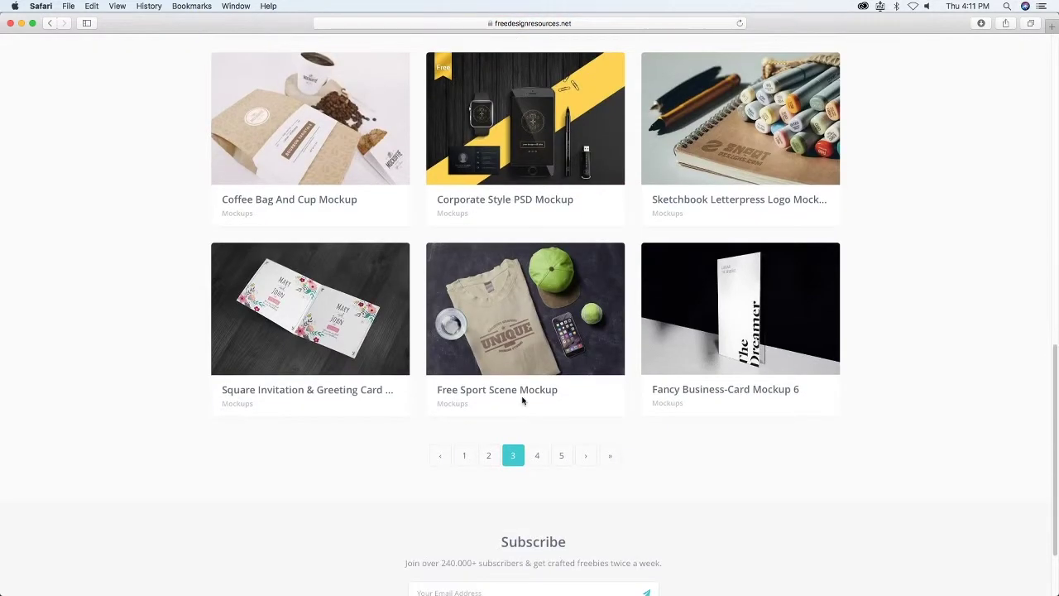
click(536, 456)
scroll(521, 437, down, 5)
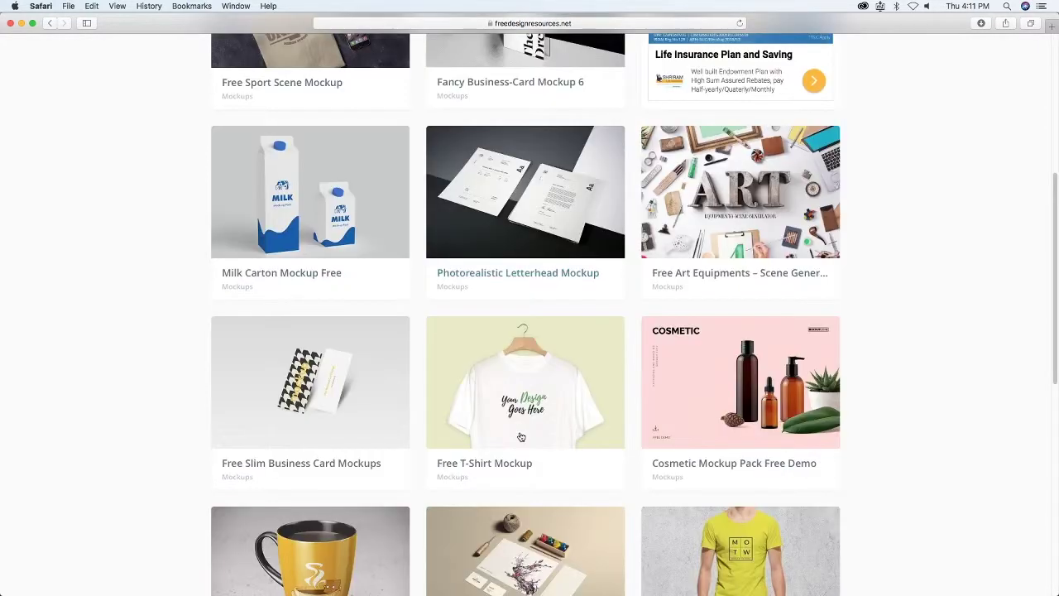
scroll(521, 437, down, 2)
scroll(554, 356, down, 5)
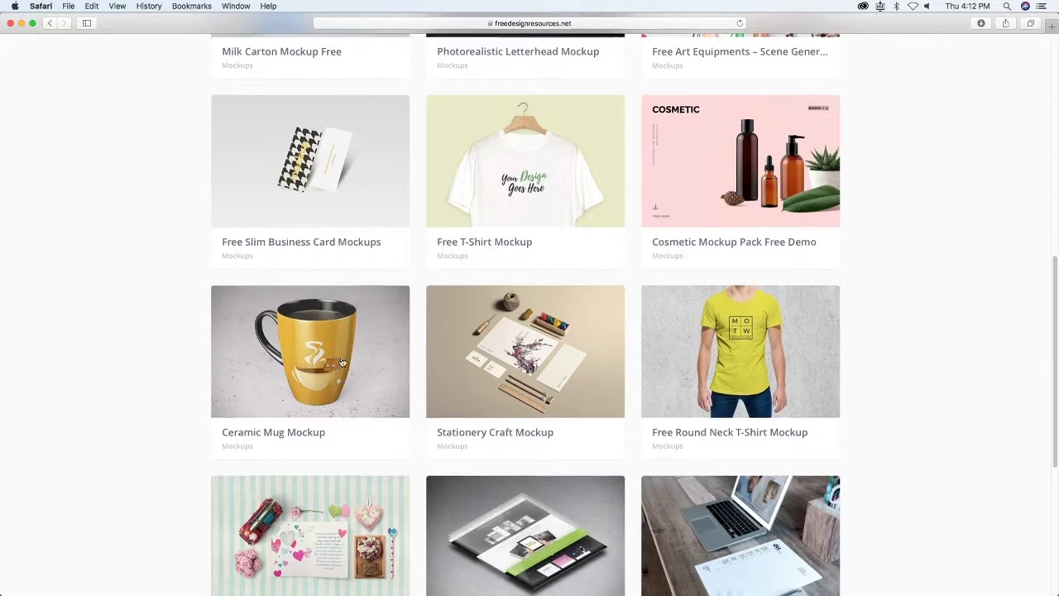
scroll(281, 343, down, 3)
click(312, 304)
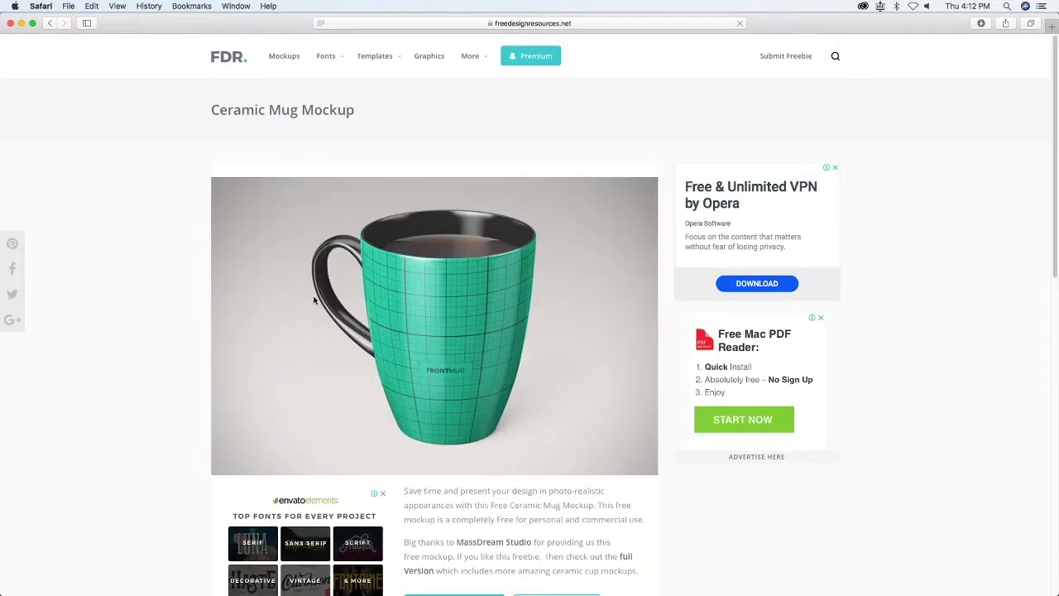
Step: Download the Ceramic Mug Mockup (Download 104) and close the 'Thank you for downloading!' popup
scroll(507, 267, down, 2)
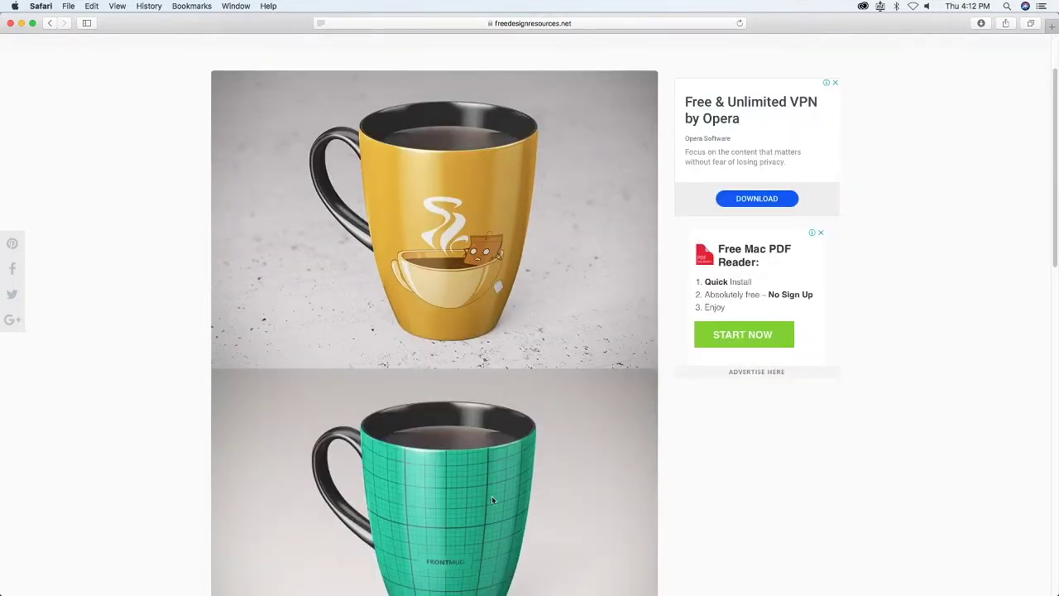
scroll(496, 480, down, 6)
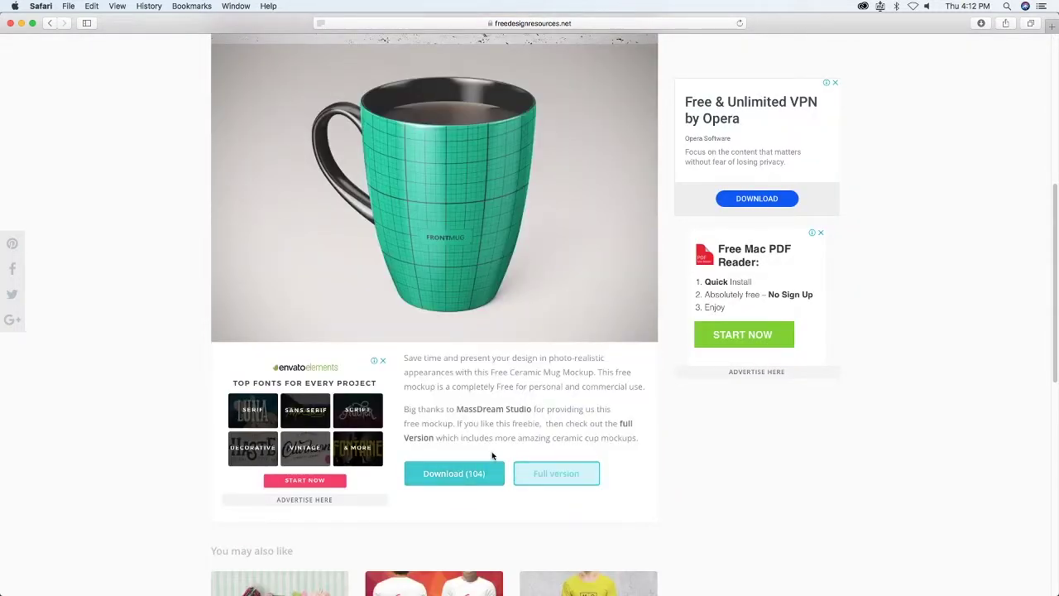
scroll(491, 453, down, 3)
scroll(493, 460, down, 5)
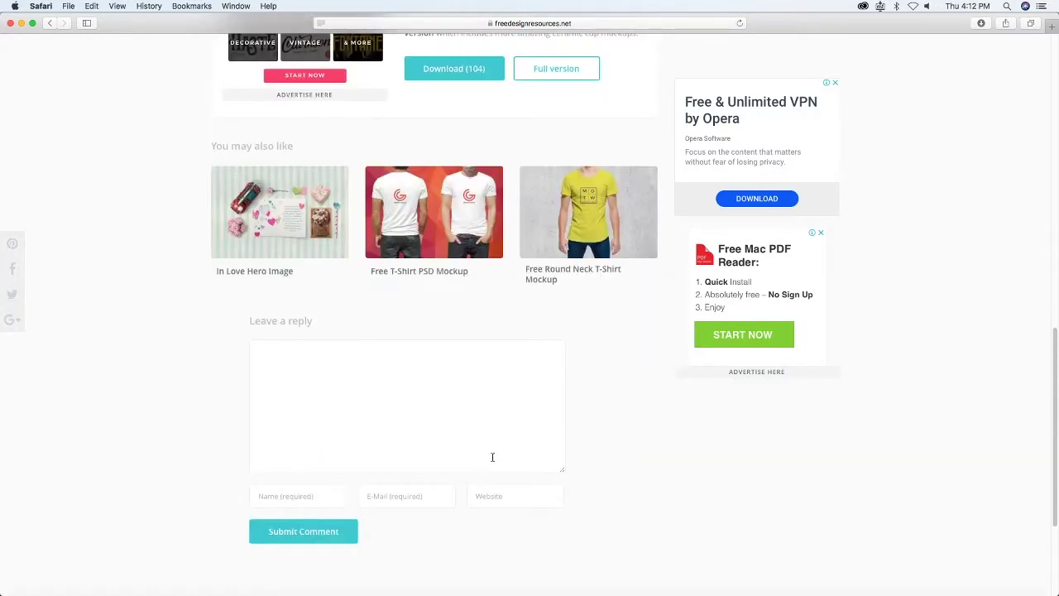
scroll(493, 457, up, 7)
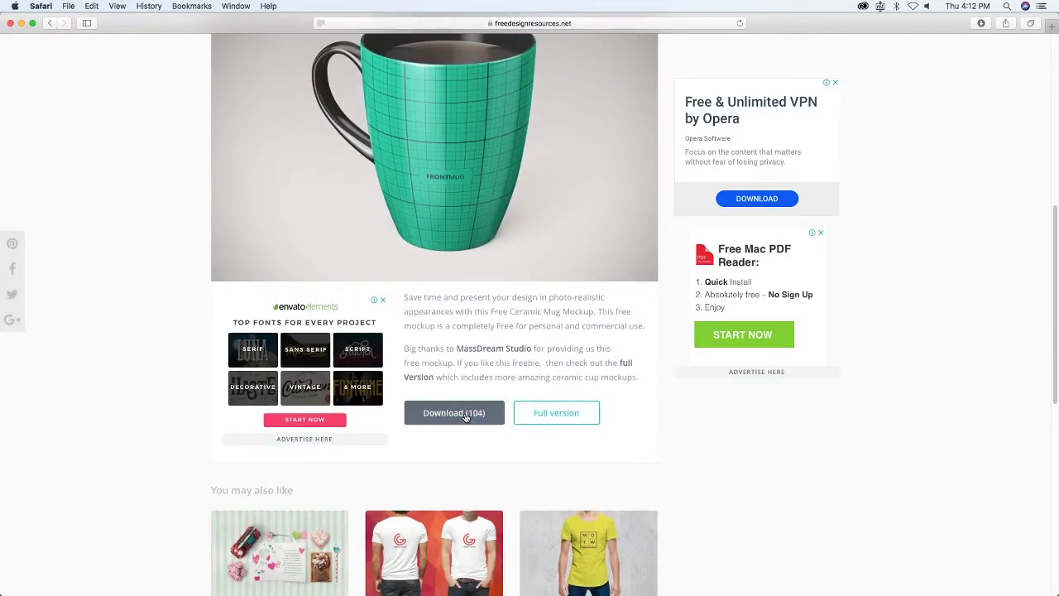
click(464, 416)
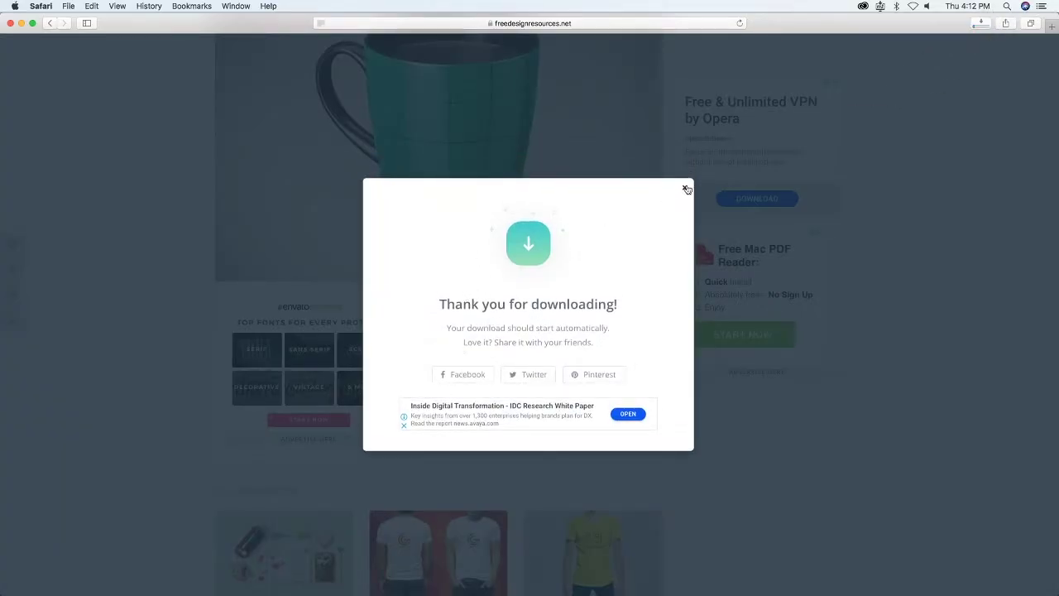
click(687, 189)
scroll(513, 347, down, 5)
Step: Go back to the Mockups listing and browse page 5
scroll(508, 394, up, 12)
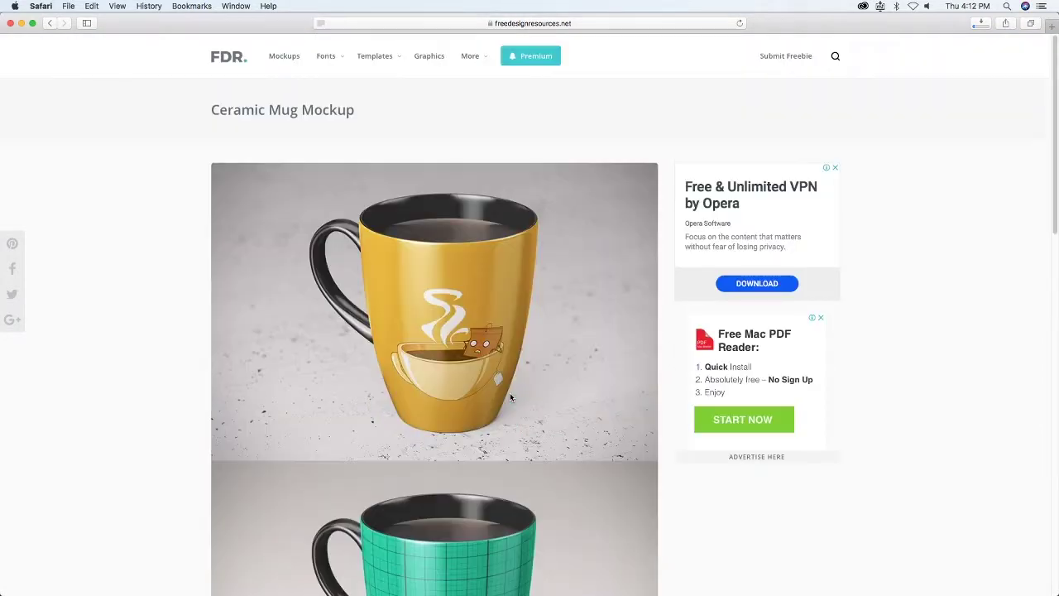
scroll(510, 397, down, 15)
scroll(289, 143, up, 10)
scroll(291, 100, up, 5)
click(48, 25)
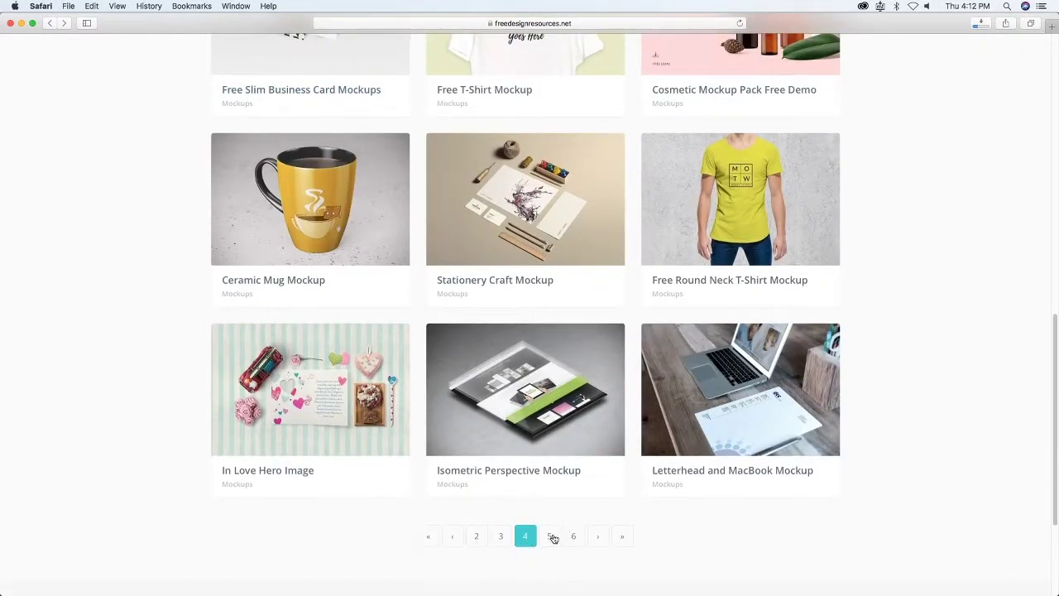
click(550, 536)
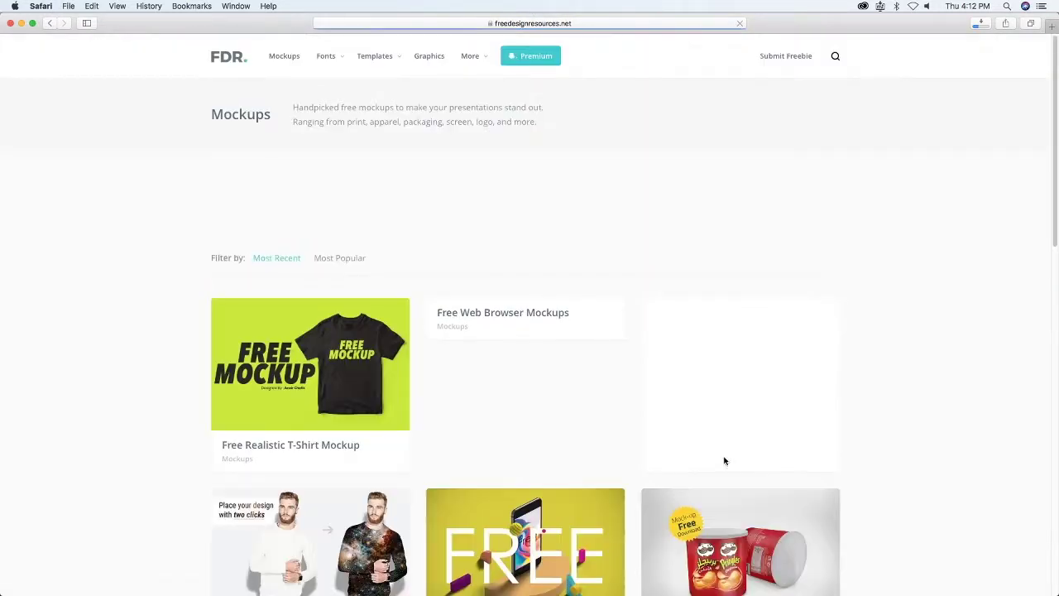
scroll(522, 449, down, 4)
scroll(522, 450, down, 5)
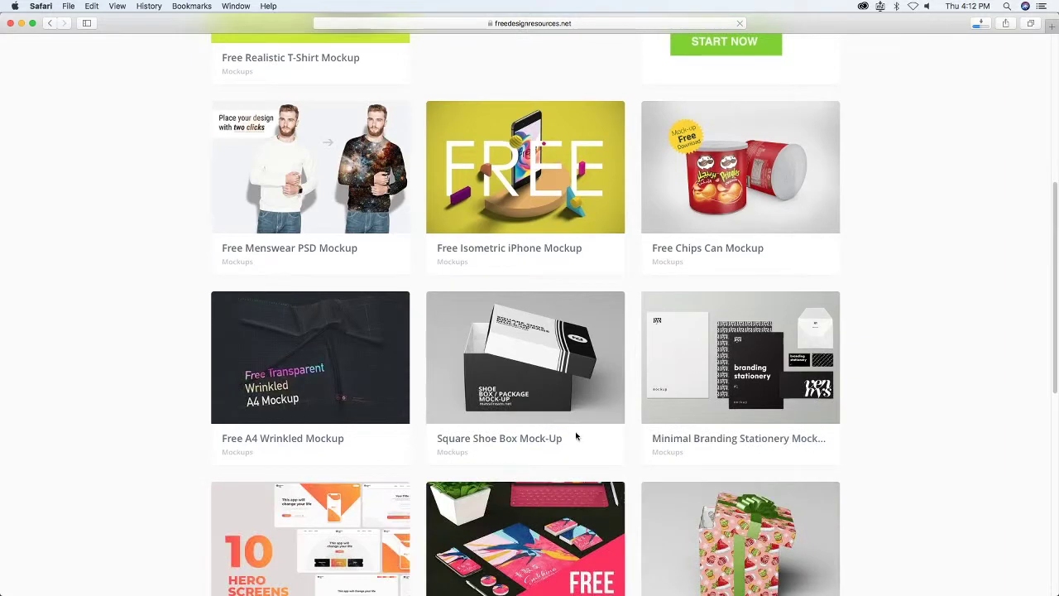
scroll(577, 436, down, 3)
scroll(576, 436, down, 1)
scroll(578, 436, down, 2)
scroll(578, 437, down, 2)
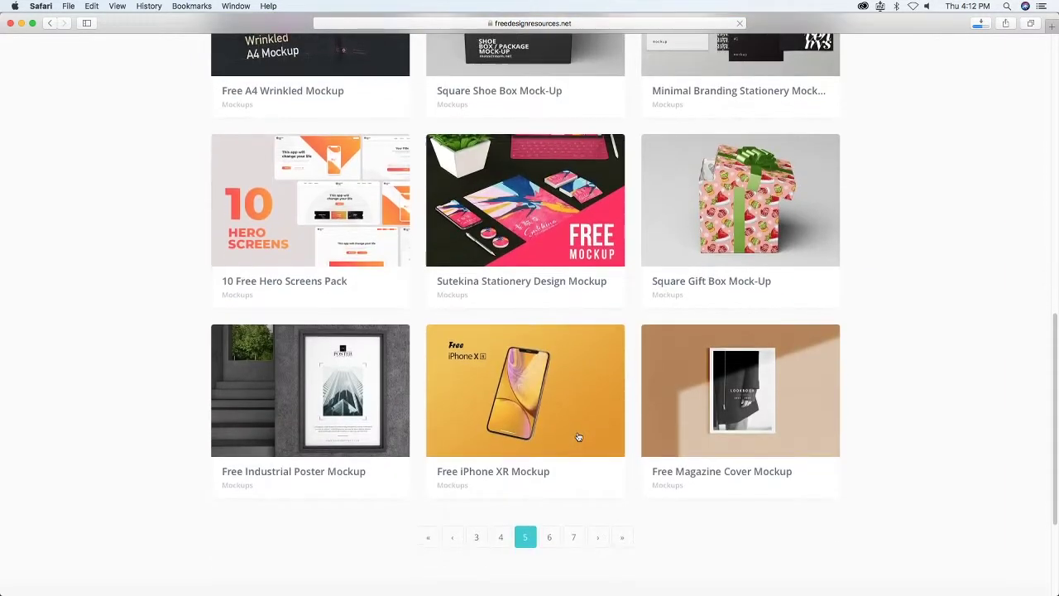
Step: Browse Mockups listing pages 6 and 7
click(551, 539)
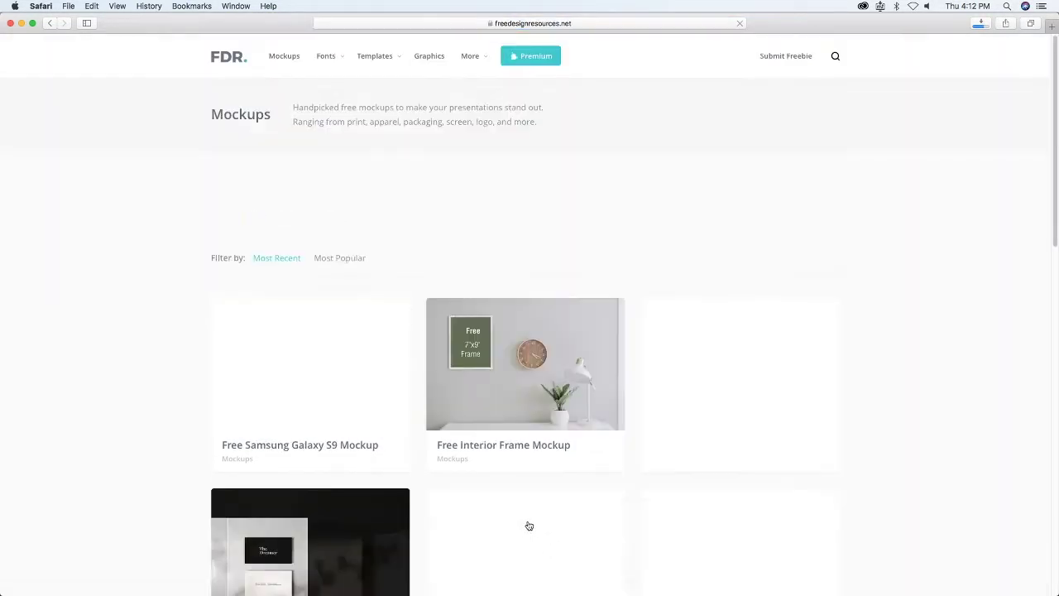
scroll(468, 355, down, 5)
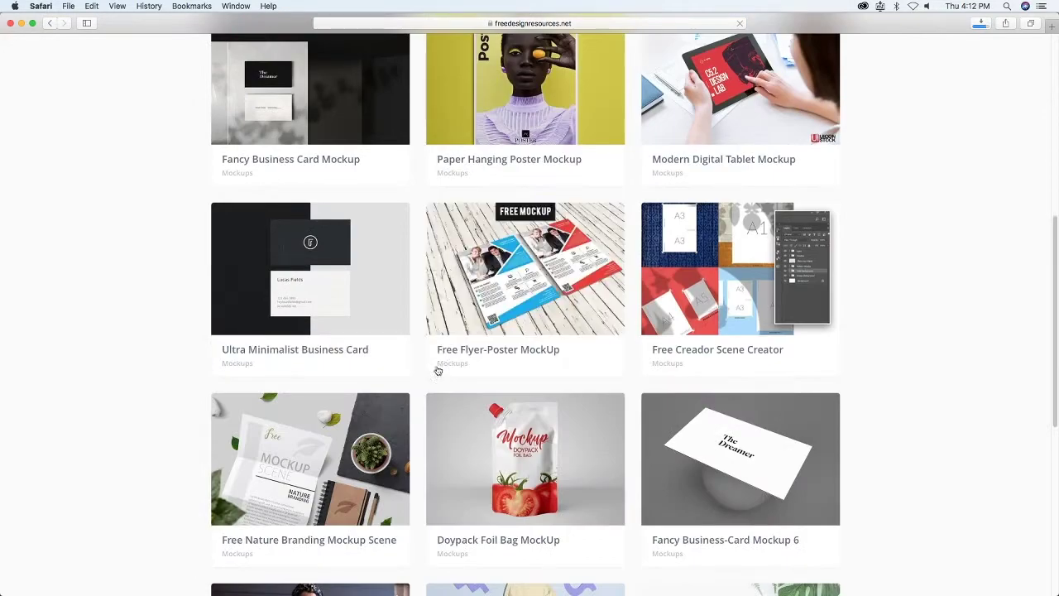
scroll(435, 369, down, 1)
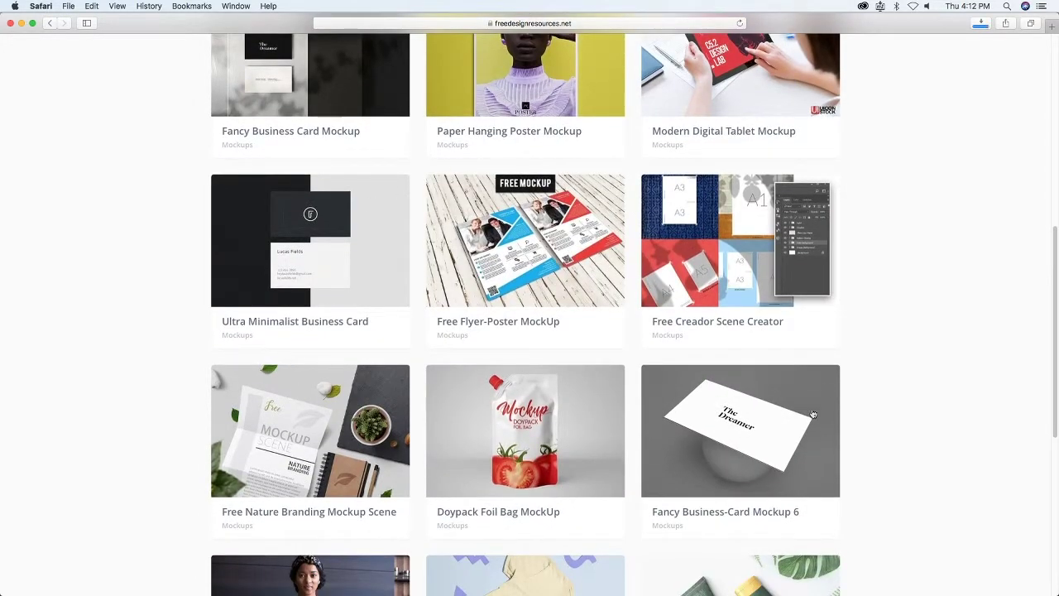
scroll(534, 431, down, 2)
scroll(521, 413, down, 2)
scroll(496, 405, down, 5)
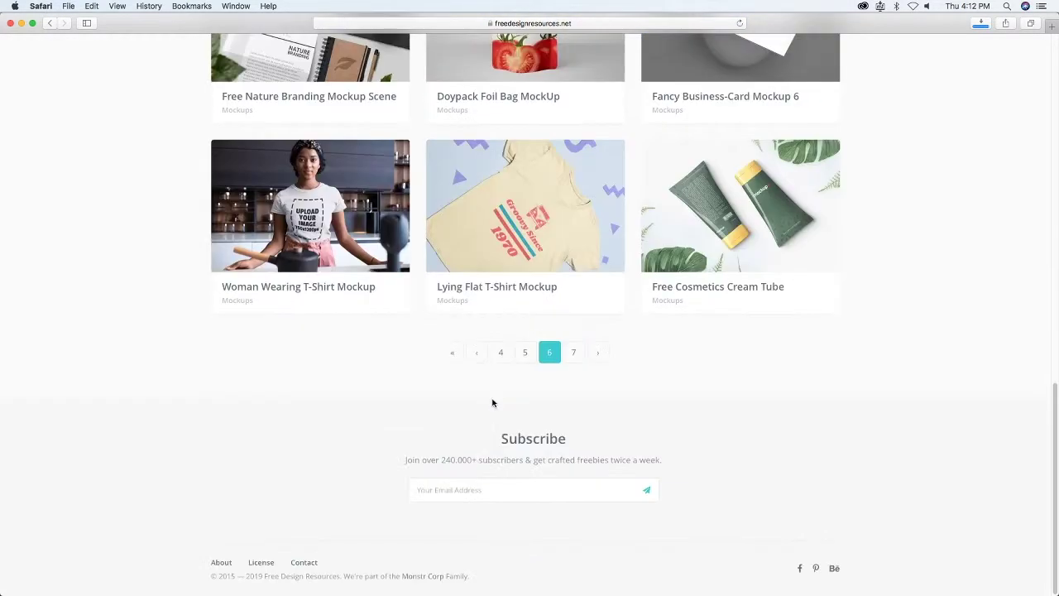
click(574, 354)
scroll(477, 427, down, 2)
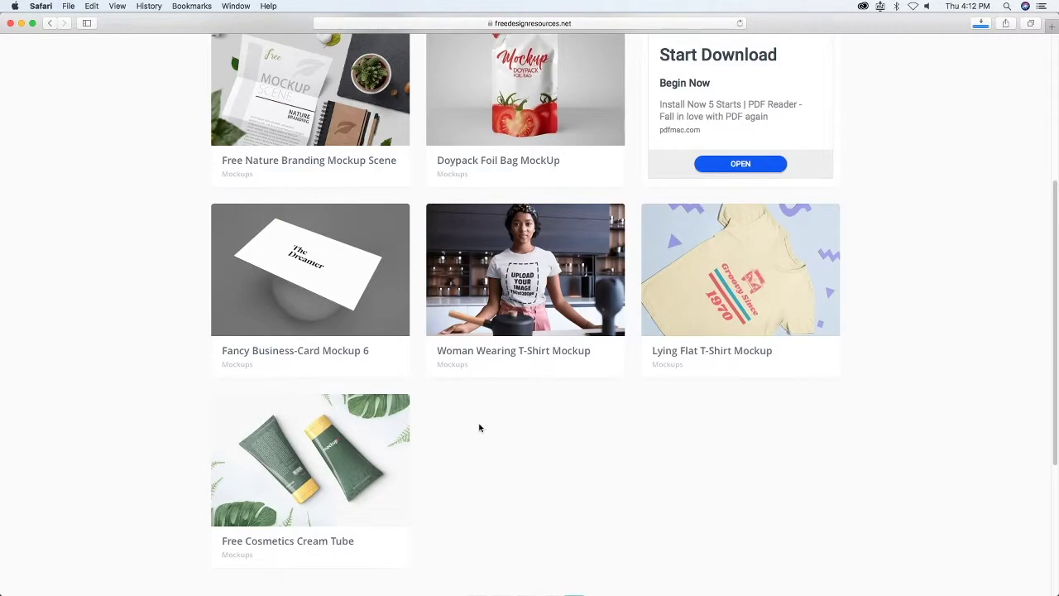
scroll(479, 427, down, 3)
scroll(479, 427, up, 3)
scroll(479, 427, up, 8)
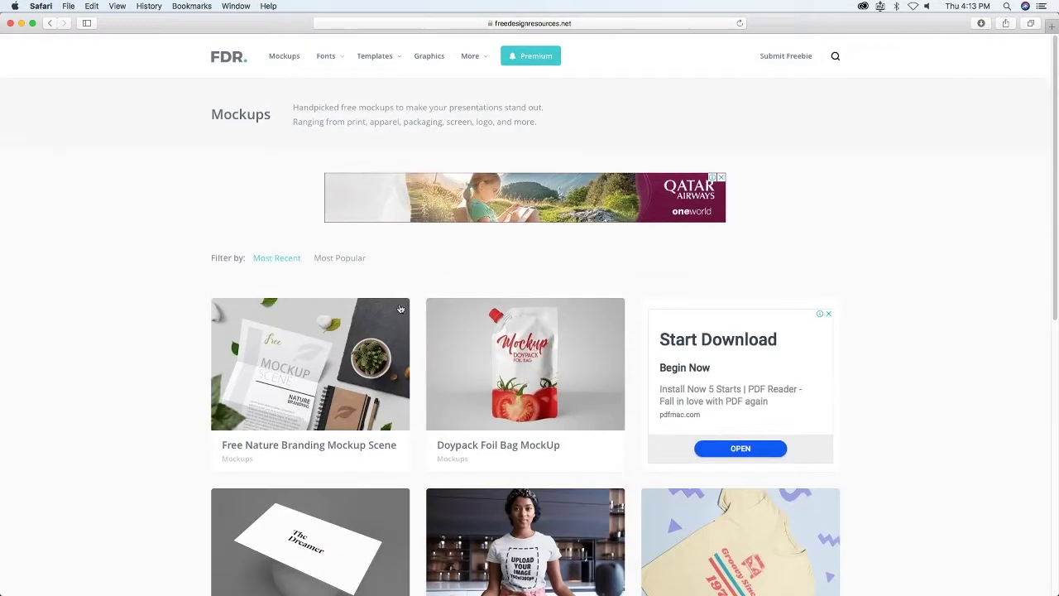
Step: Open the Script font listing and scroll through its first page
click(335, 89)
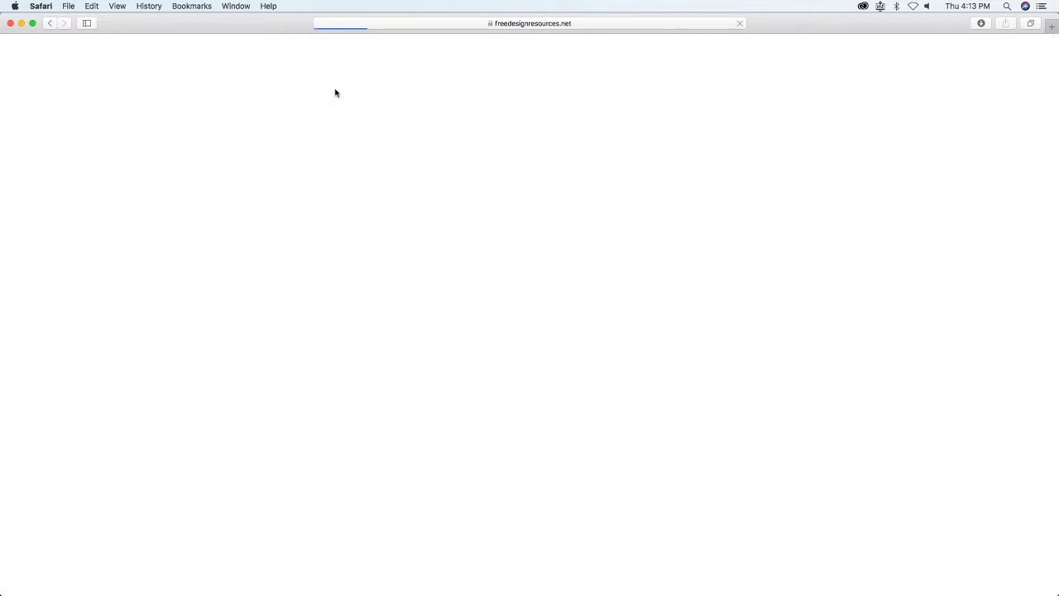
scroll(381, 379, down, 1)
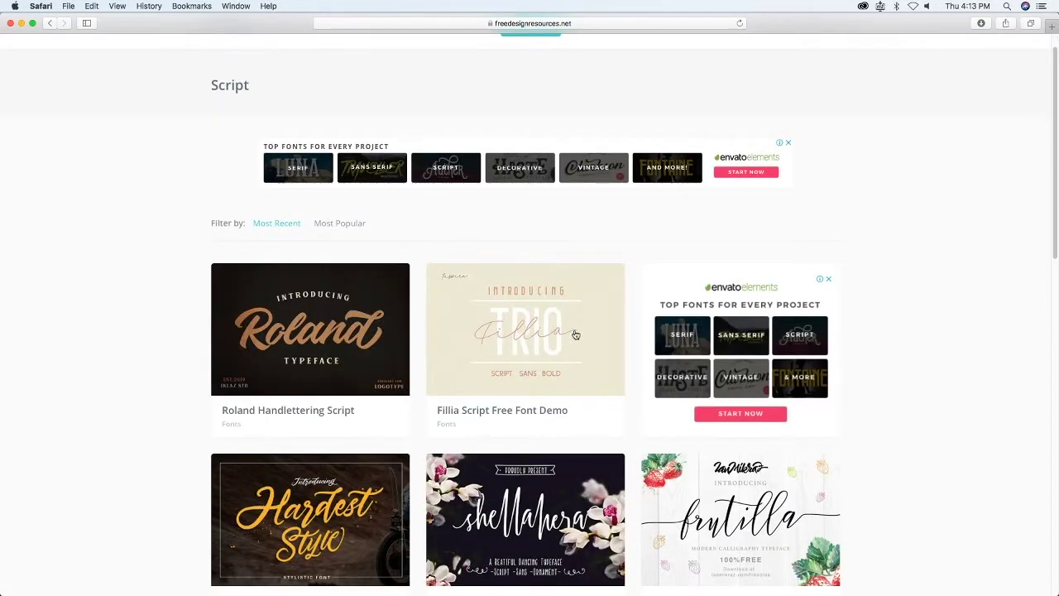
scroll(576, 334, down, 3)
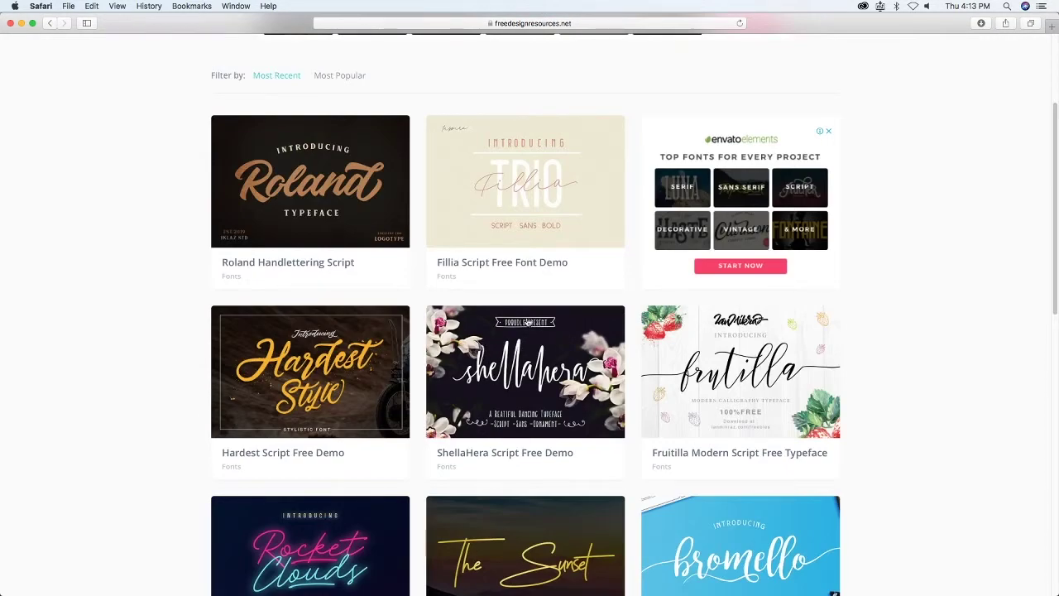
scroll(774, 372, down, 2)
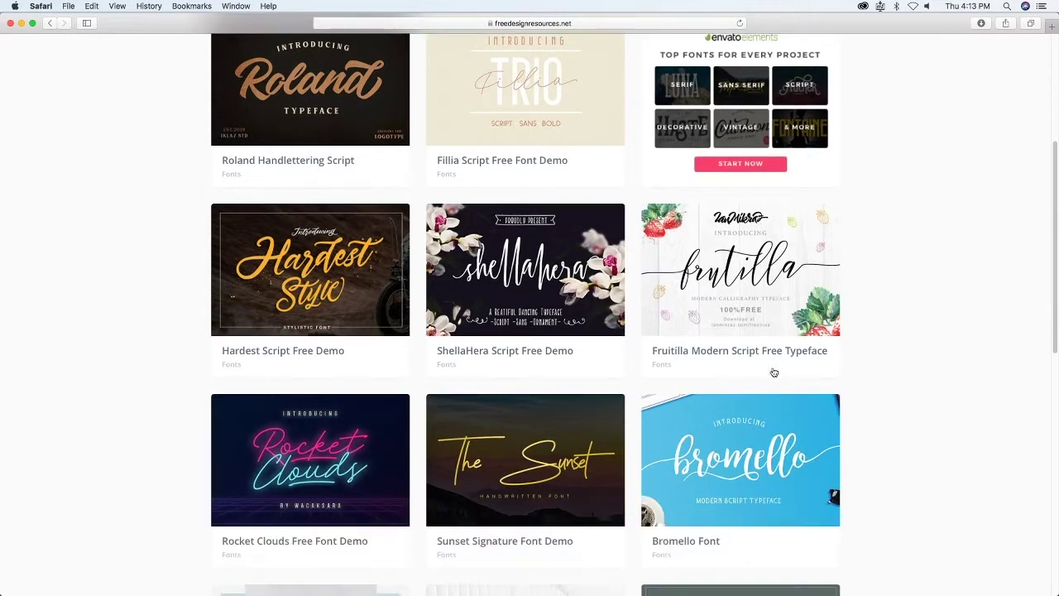
scroll(695, 339, down, 10)
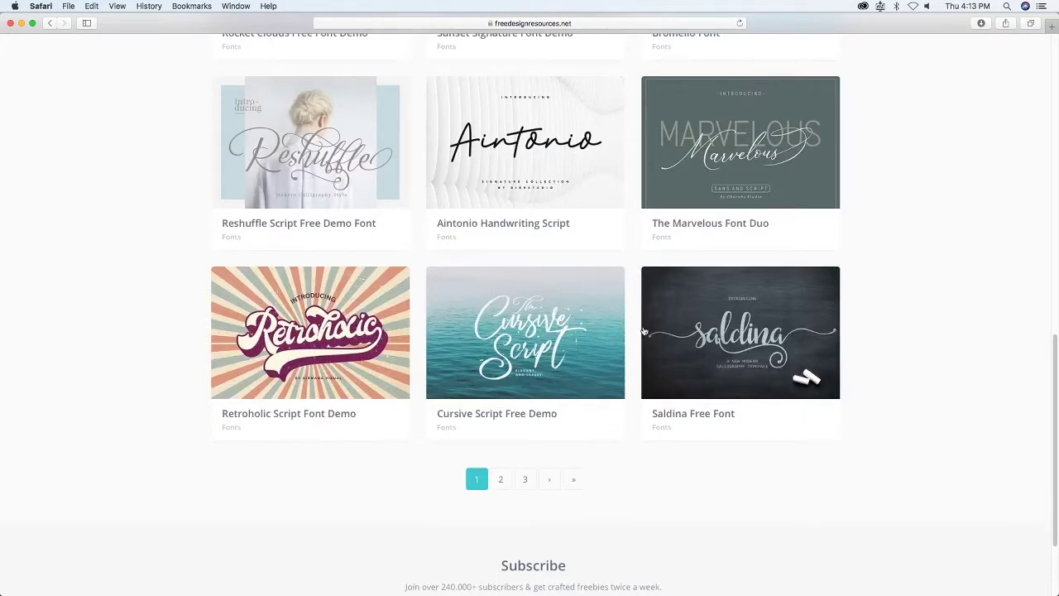
Step: Review pages 2 and 3 of the Script font listing
click(500, 480)
scroll(497, 416, down, 4)
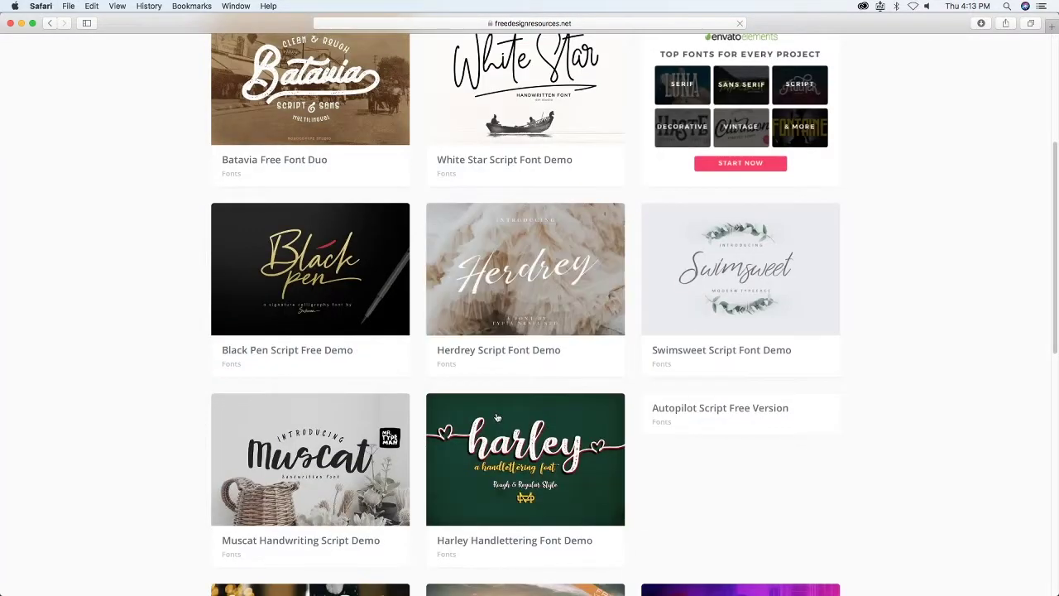
scroll(497, 417, down, 4)
scroll(496, 417, down, 4)
scroll(489, 404, down, 4)
click(527, 482)
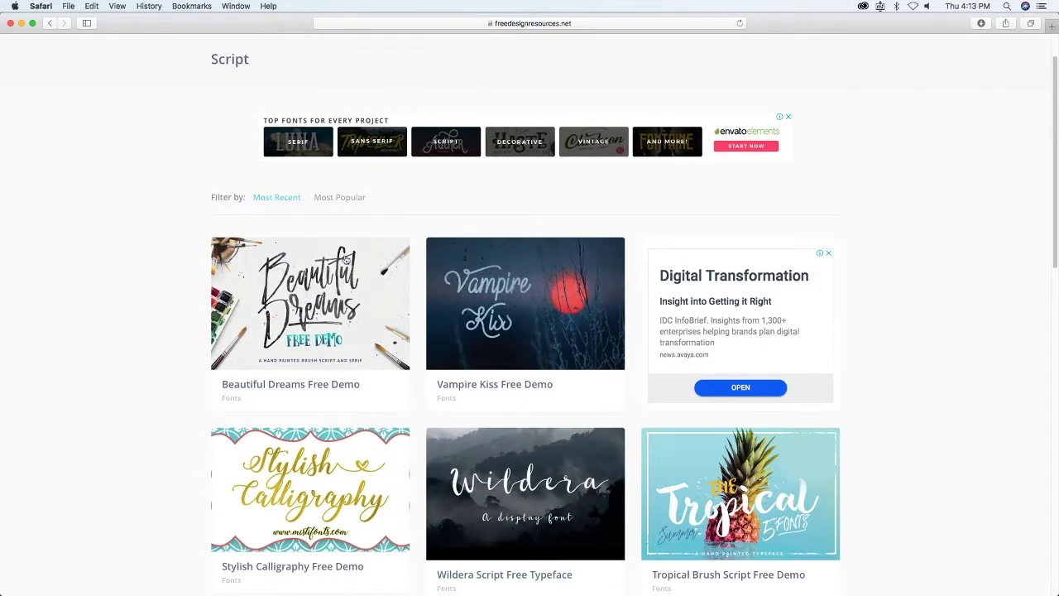
scroll(374, 377, down, 1)
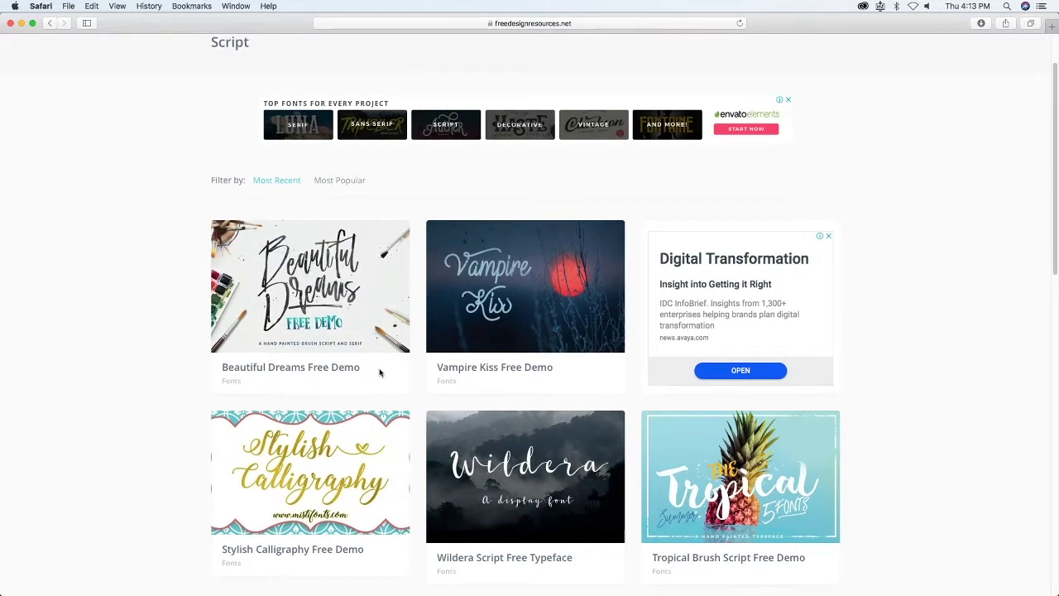
scroll(379, 373, down, 2)
scroll(379, 373, down, 1)
scroll(380, 373, down, 4)
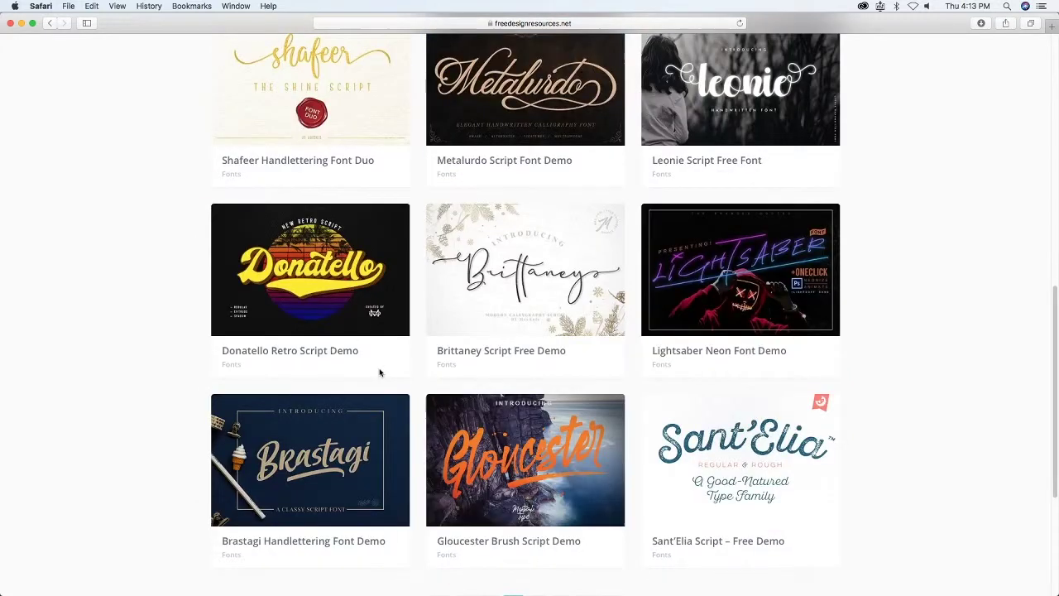
scroll(380, 373, down, 2)
Step: Scroll through page 4 of the Script font listing
click(536, 508)
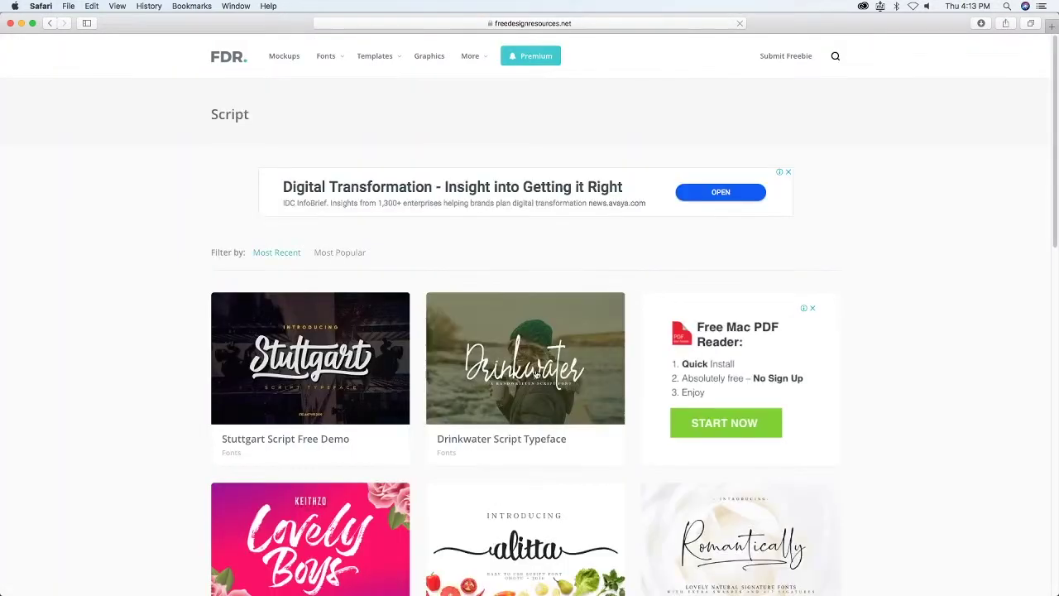
scroll(513, 373, down, 2)
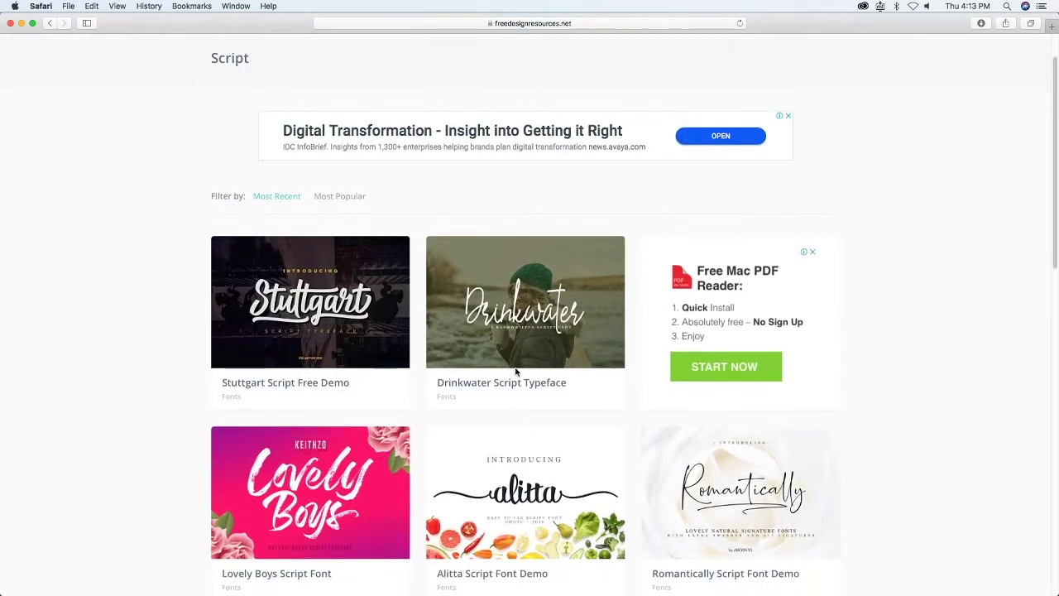
scroll(513, 372, down, 3)
scroll(789, 418, down, 3)
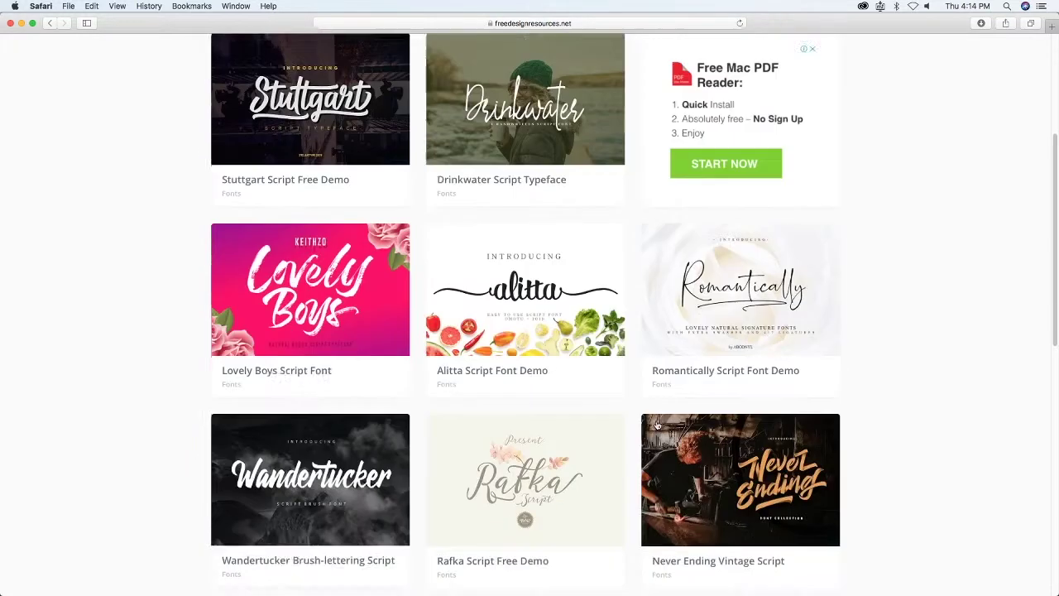
scroll(761, 348, down, 2)
scroll(744, 263, down, 3)
scroll(627, 406, down, 3)
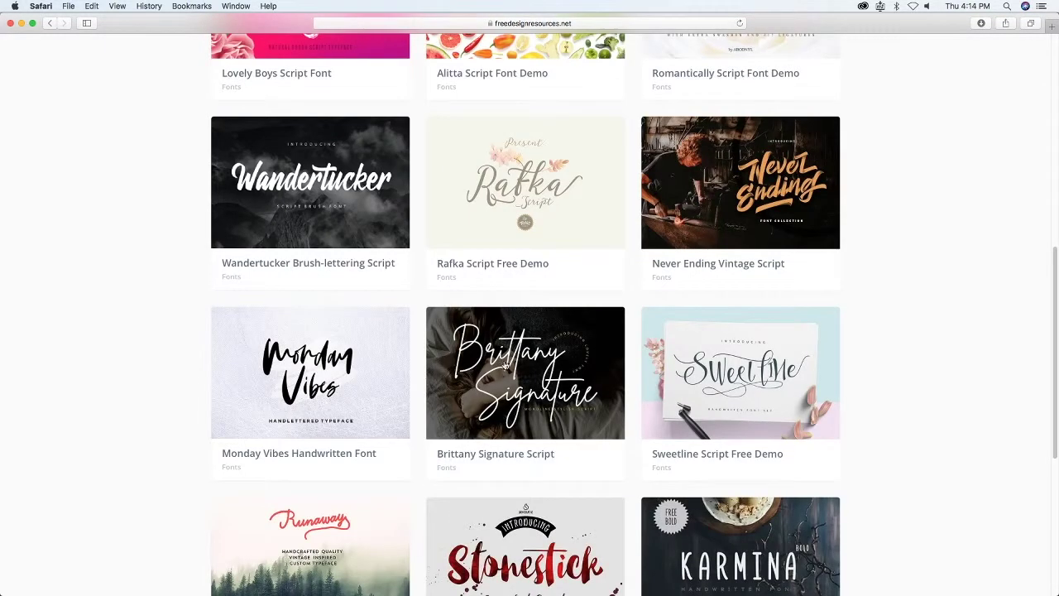
scroll(517, 414, down, 3)
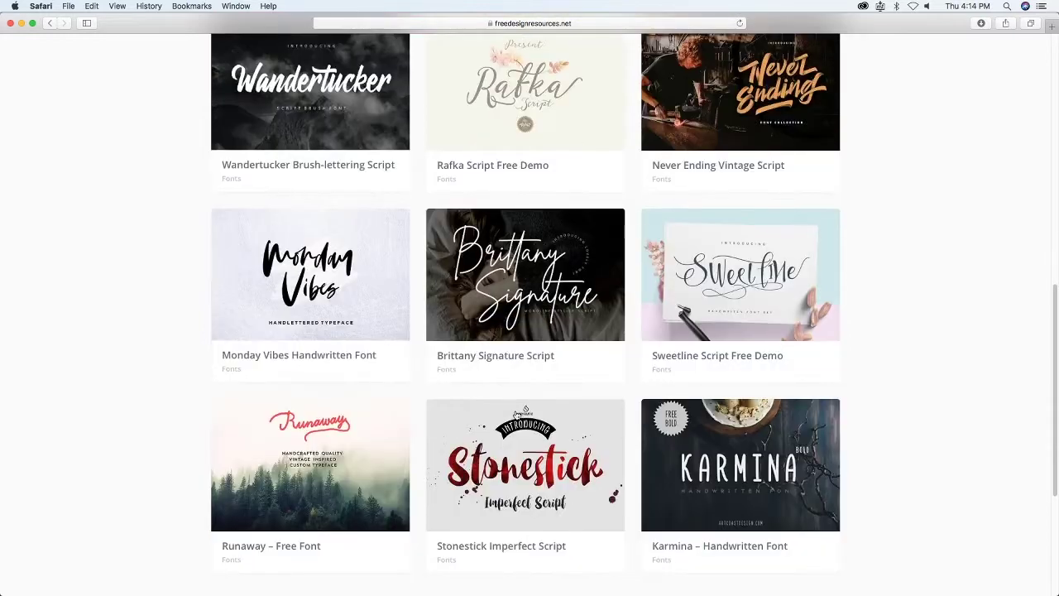
scroll(525, 411, down, 3)
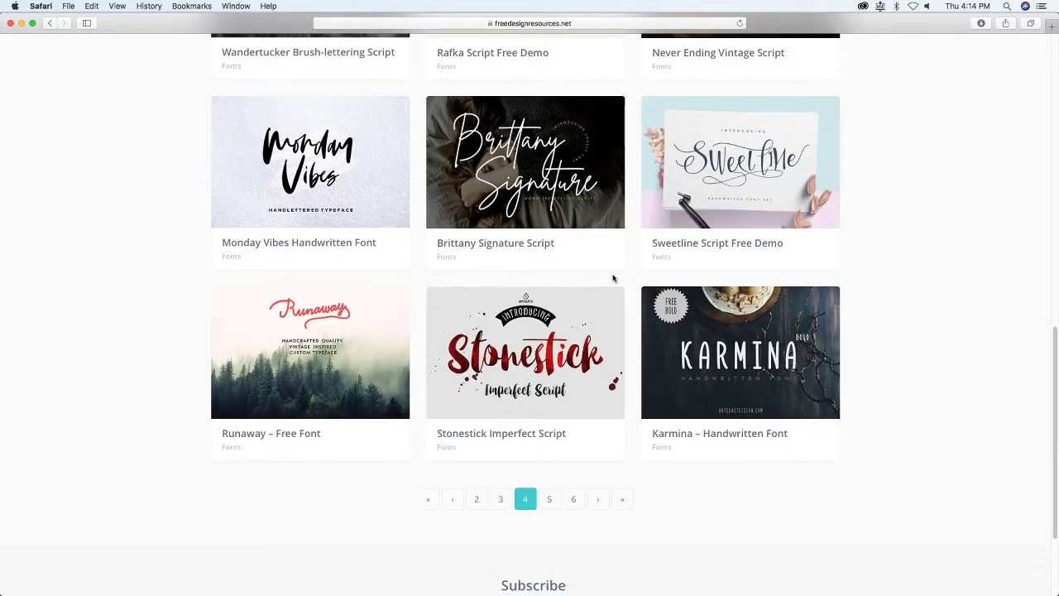
Step: Review pages 5 and 6, ending on Harlott Font and Selima Script
click(549, 498)
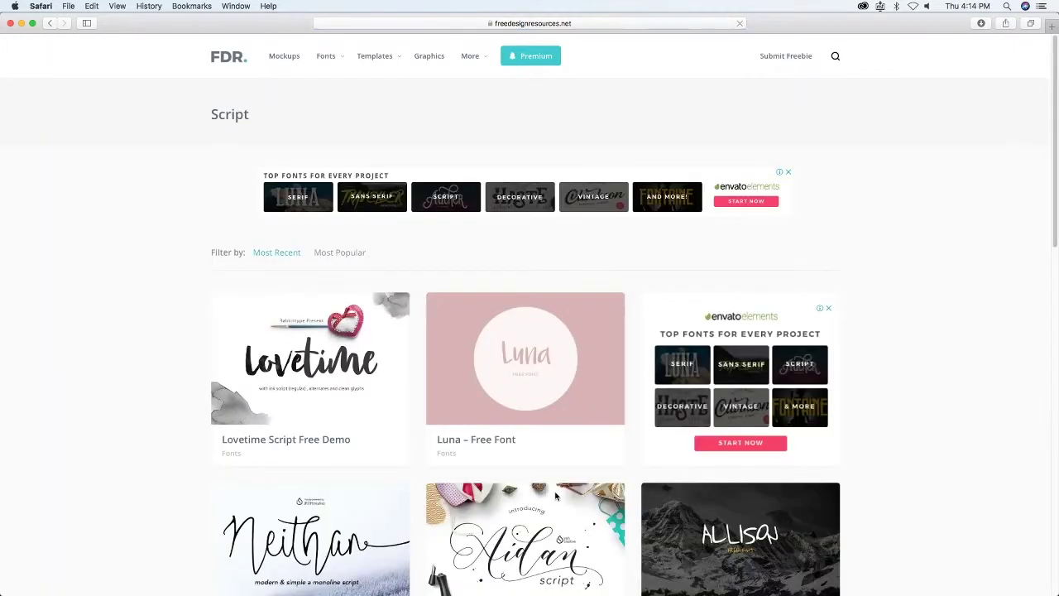
scroll(556, 494, down, 4)
scroll(557, 461, down, 2)
scroll(561, 436, down, 5)
scroll(624, 451, down, 4)
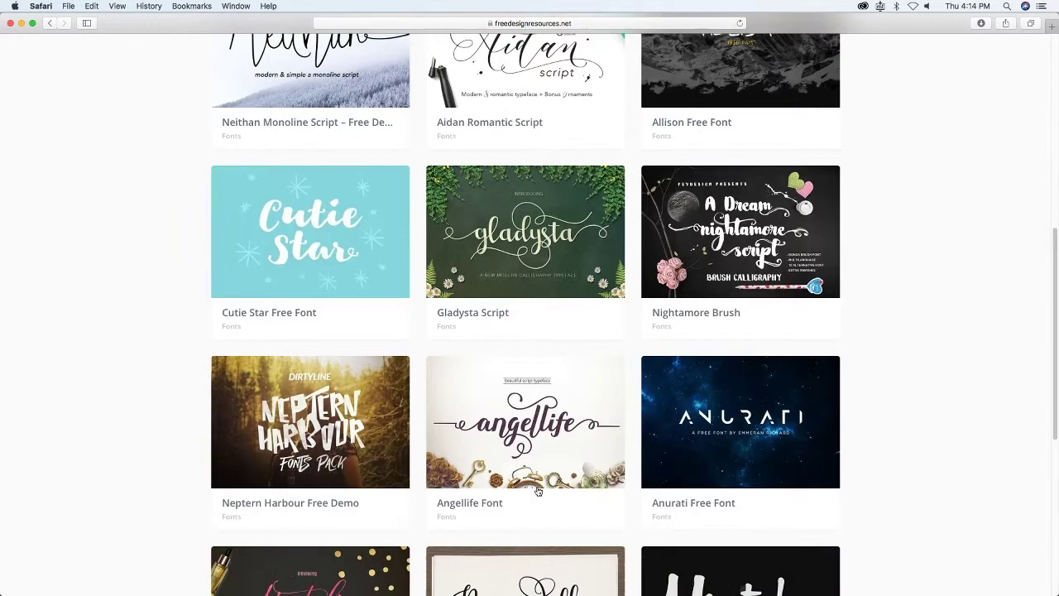
scroll(538, 491, down, 1)
scroll(596, 485, down, 3)
scroll(602, 483, down, 2)
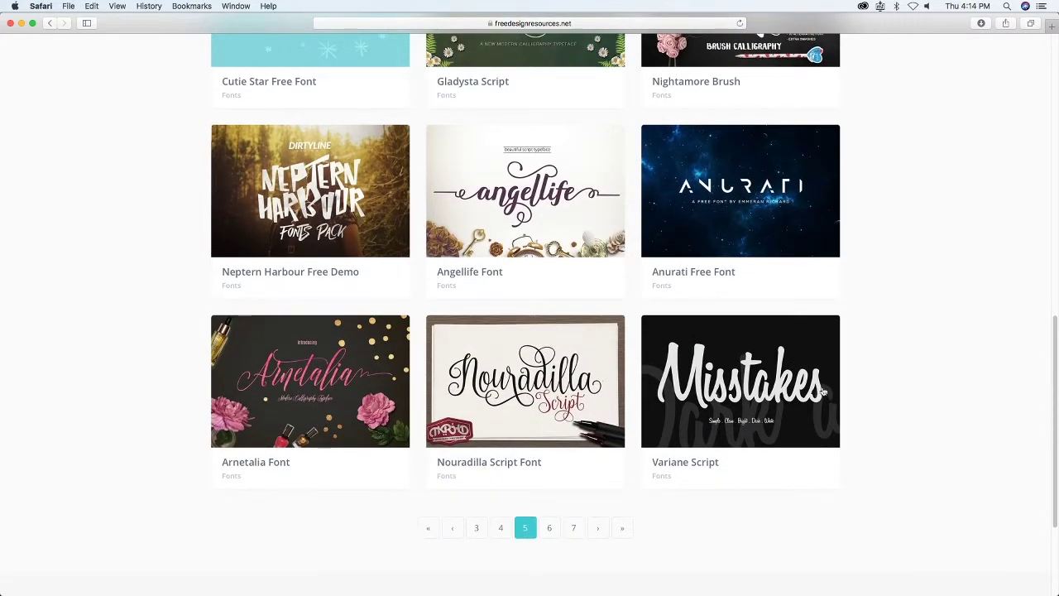
click(549, 529)
scroll(521, 479, down, 6)
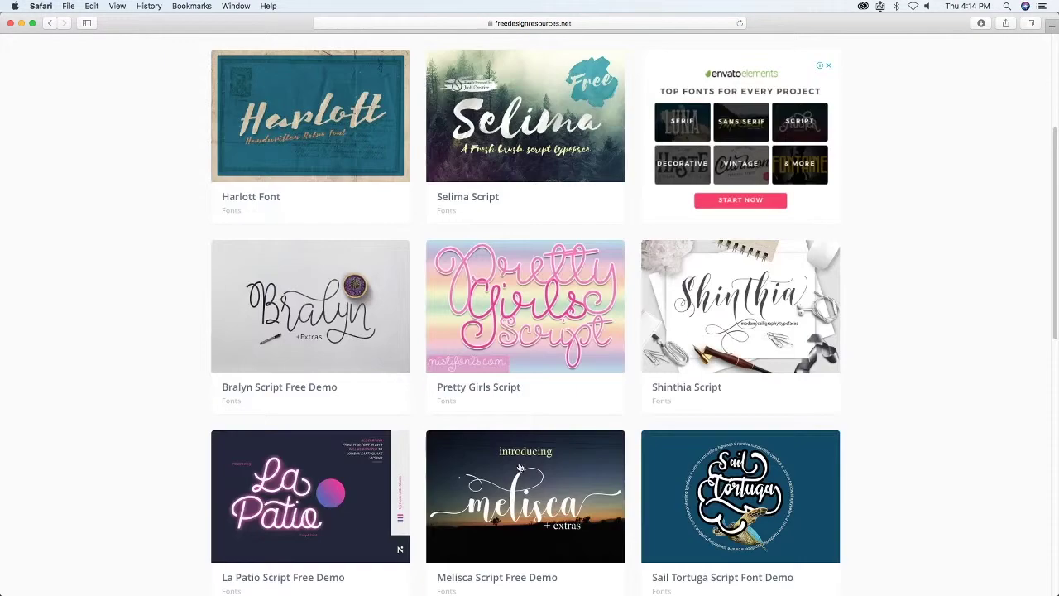
scroll(426, 520, down, 4)
scroll(445, 485, down, 3)
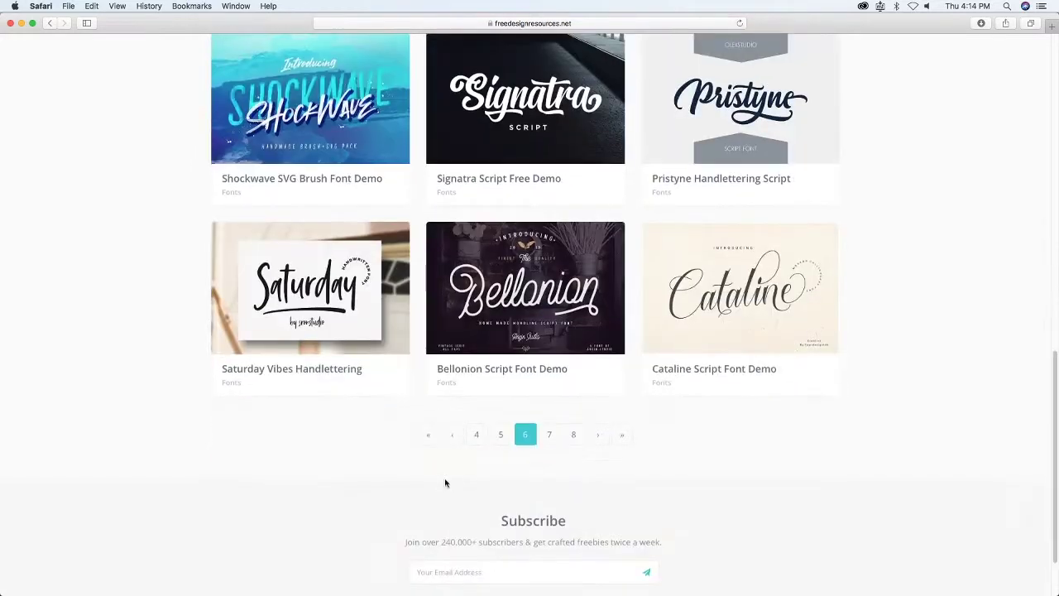
scroll(662, 427, up, 10)
Step: Switch to the Serif font category and scroll through its listing
click(340, 161)
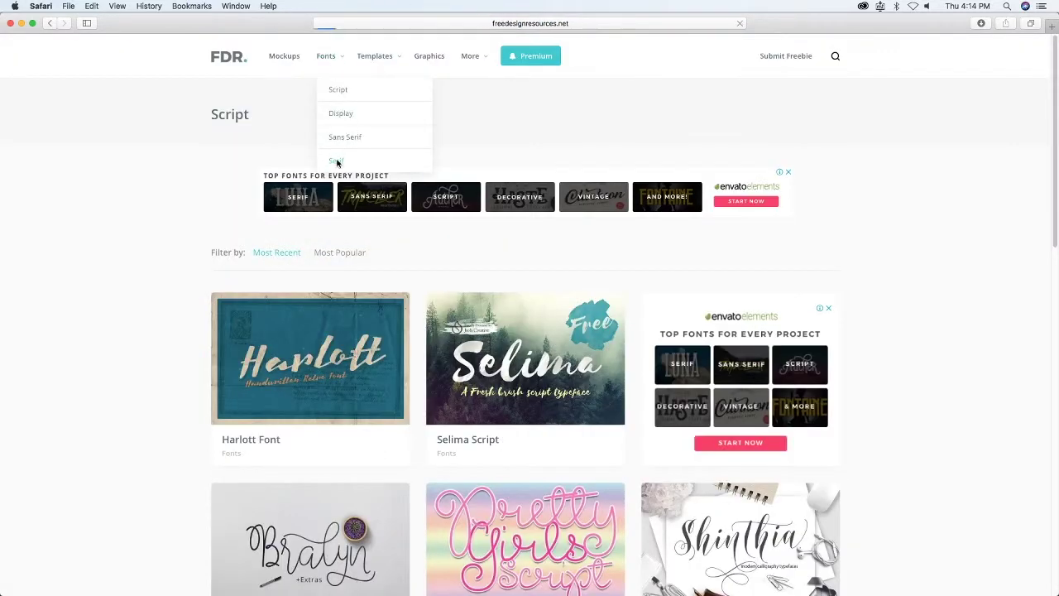
scroll(347, 422, down, 3)
scroll(352, 433, down, 3)
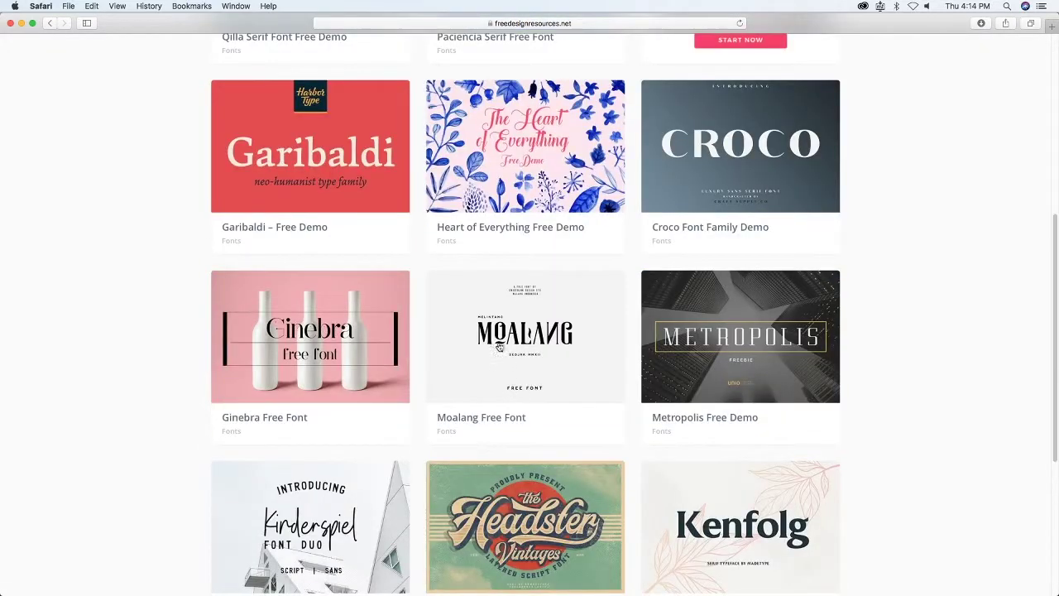
scroll(612, 435, down, 1)
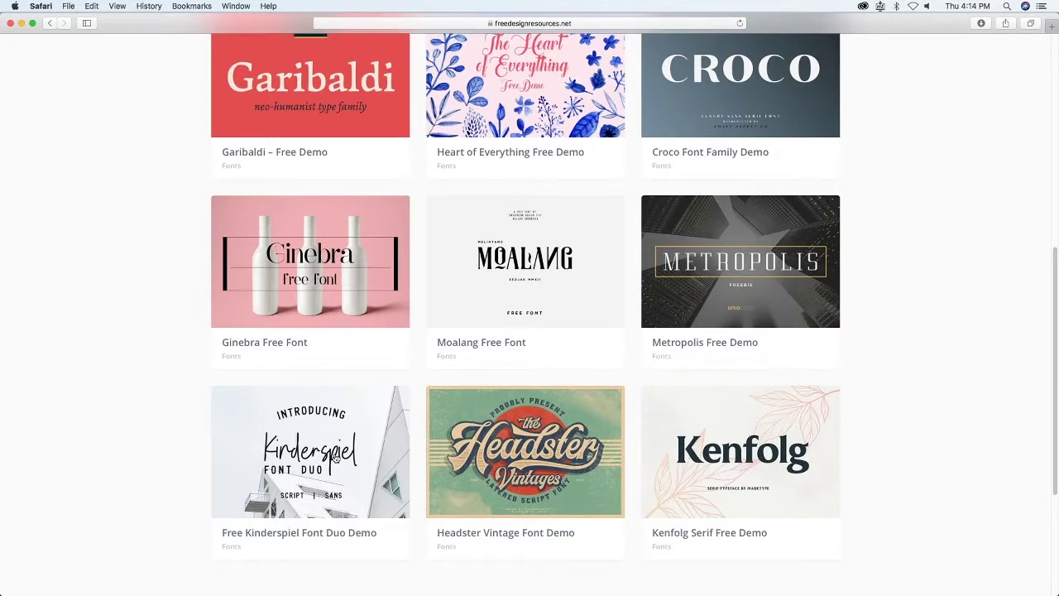
scroll(373, 451, down, 3)
scroll(610, 402, down, 2)
scroll(609, 402, up, 15)
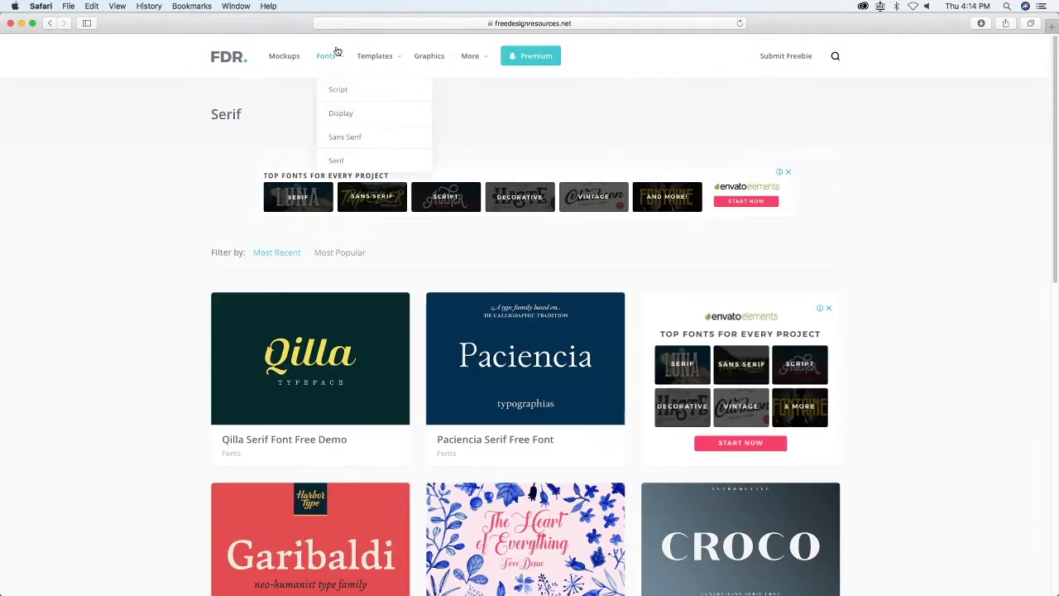
Step: Show the Sans Serif fonts, from Meticula Sans Free Demo down to the pagination
click(345, 138)
scroll(516, 431, down, 3)
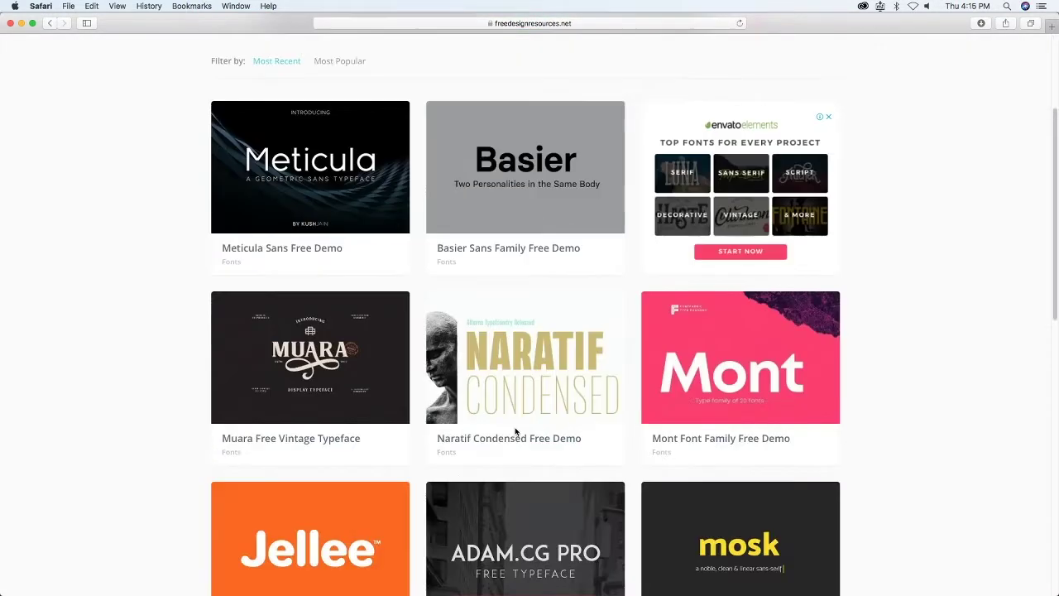
scroll(578, 403, down, 2)
scroll(563, 397, down, 2)
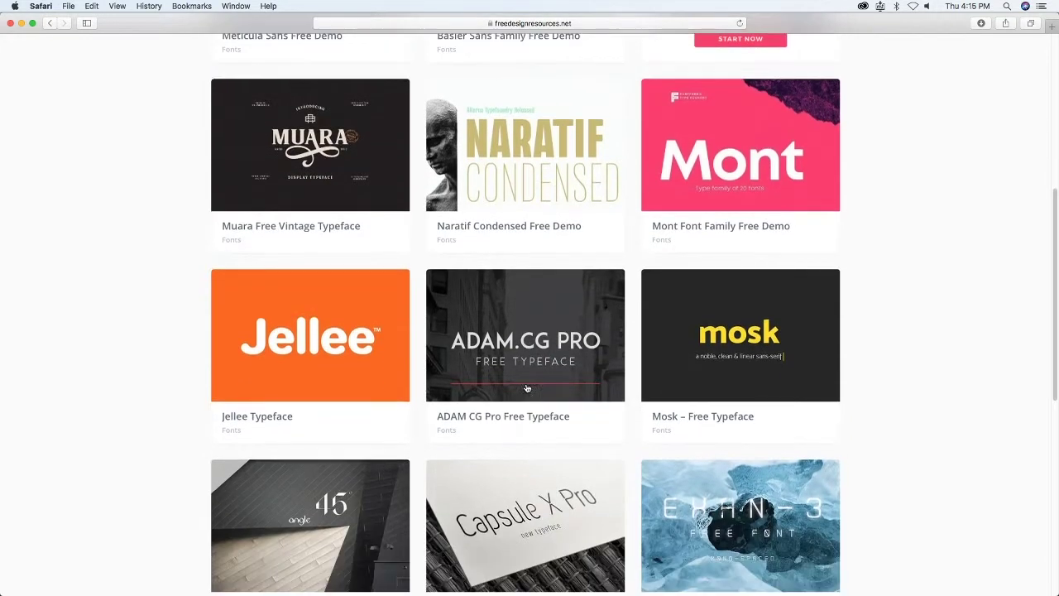
scroll(546, 390, down, 1)
scroll(511, 364, down, 1)
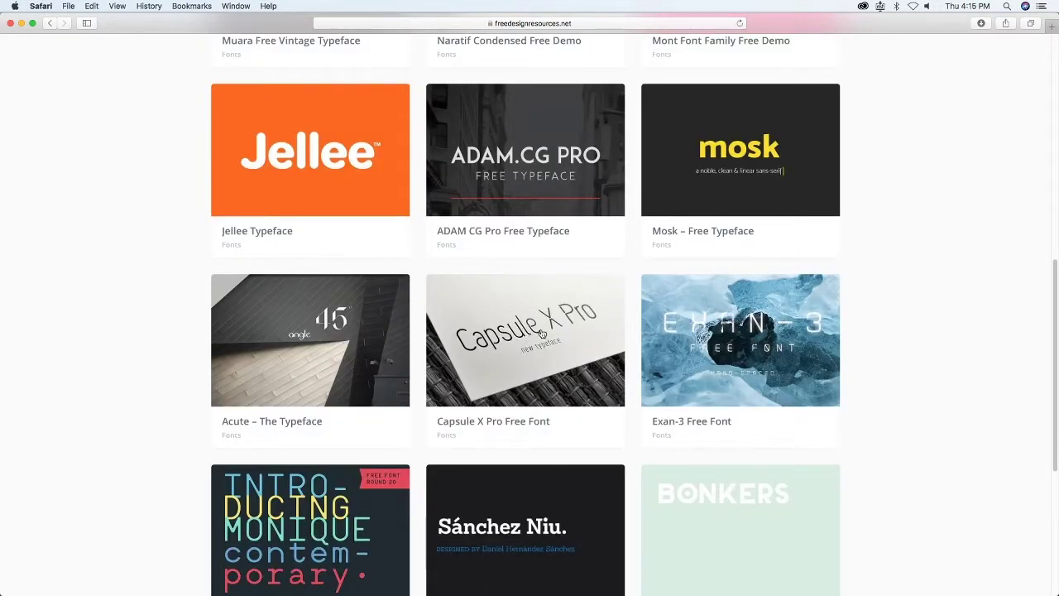
scroll(553, 437, down, 2)
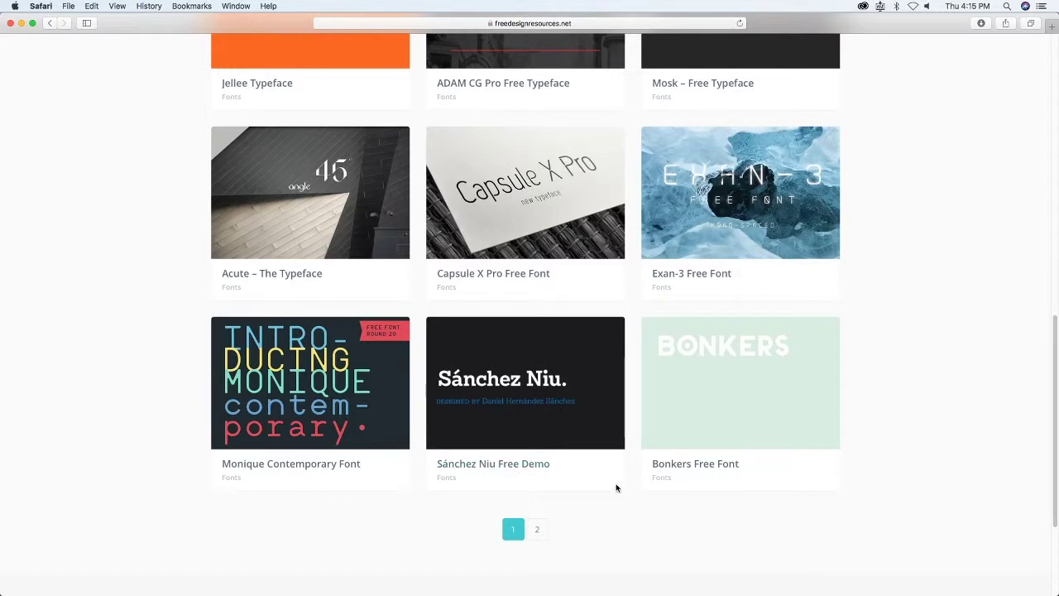
Step: Browse the PSD Templates category to the bottom of the listing
scroll(616, 488, up, 10)
mouse_move(375, 55)
click(385, 89)
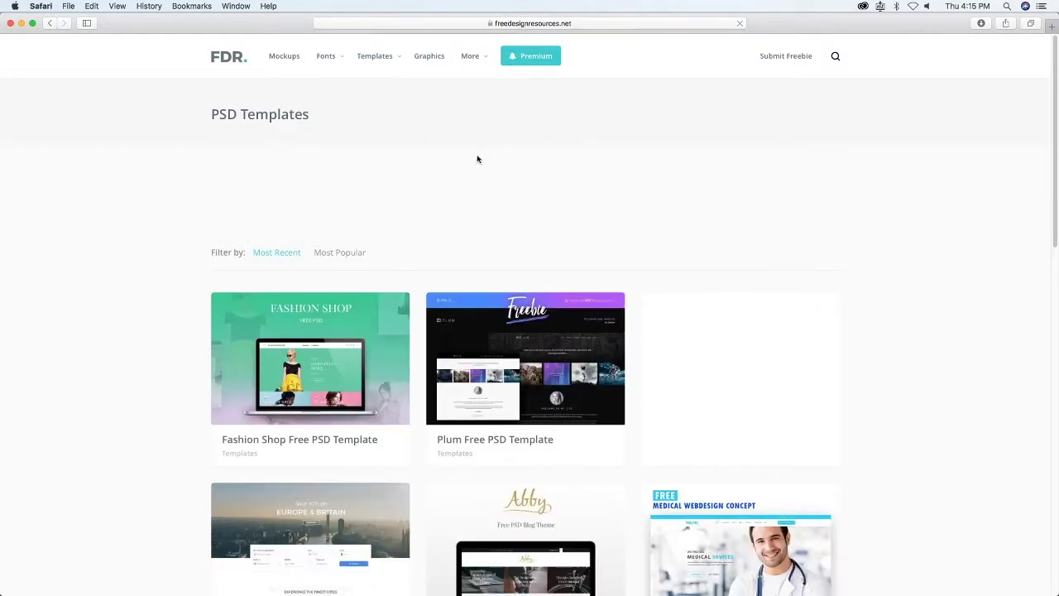
scroll(444, 207, down, 1)
scroll(412, 256, down, 4)
scroll(380, 306, down, 1)
scroll(348, 355, down, 3)
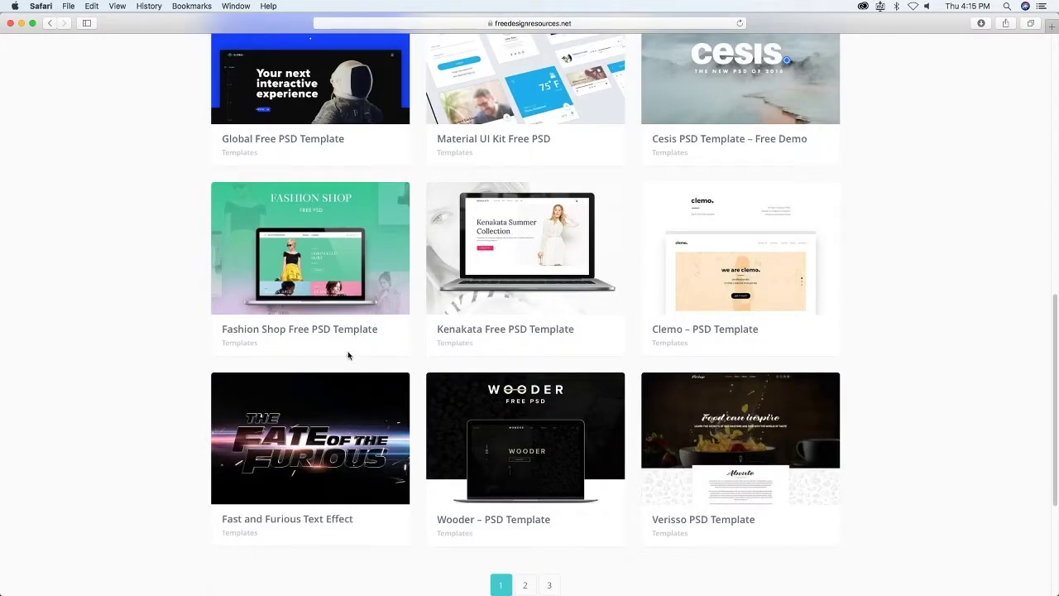
scroll(347, 355, down, 3)
scroll(530, 447, down, 1)
click(546, 461)
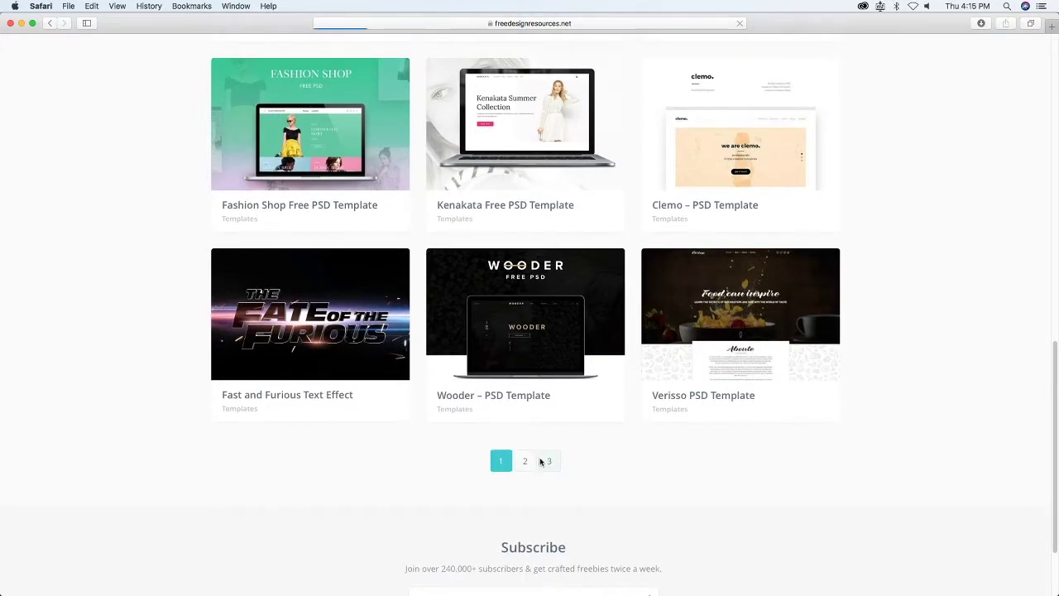
Step: Preview Polychromatic Logo Templates from the Logo Templates list, then return to that list
click(385, 111)
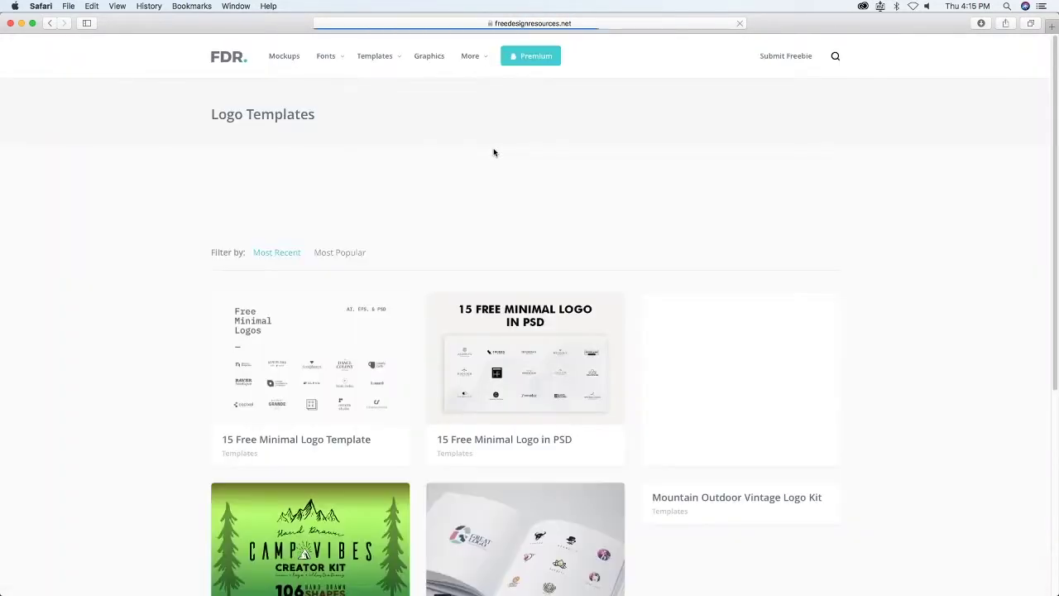
scroll(491, 149, down, 2)
scroll(525, 308, down, 3)
click(525, 308)
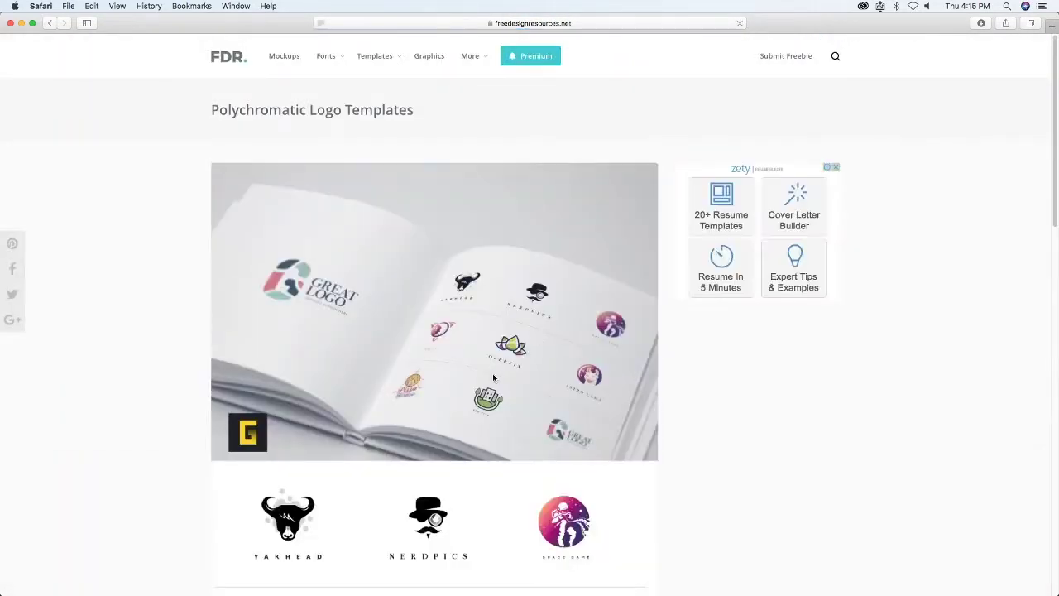
scroll(319, 180, down, 2)
scroll(319, 179, down, 4)
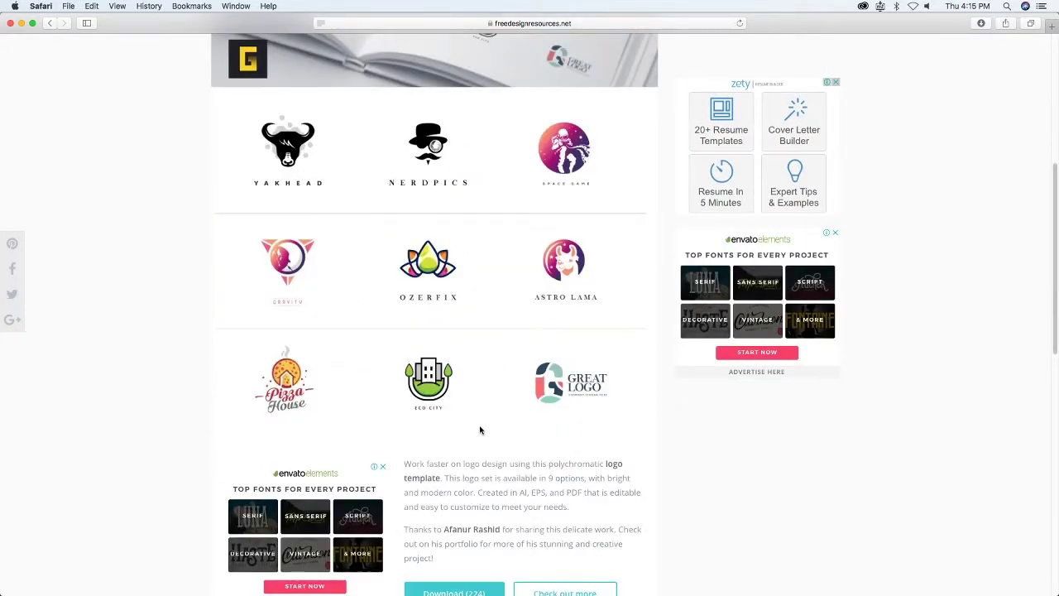
scroll(450, 416, up, 1)
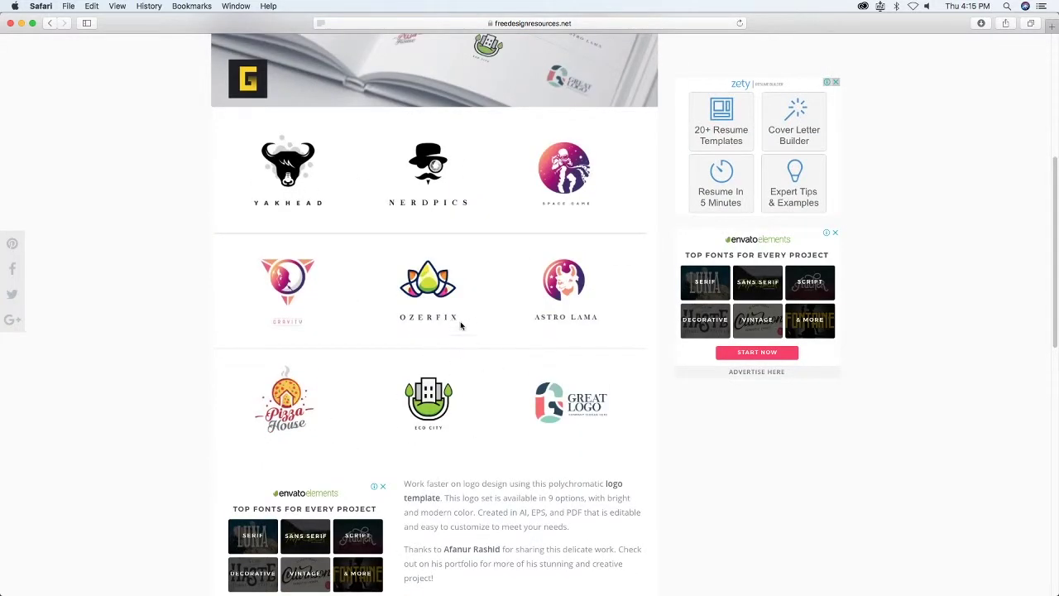
scroll(468, 322, down, 10)
scroll(468, 322, up, 15)
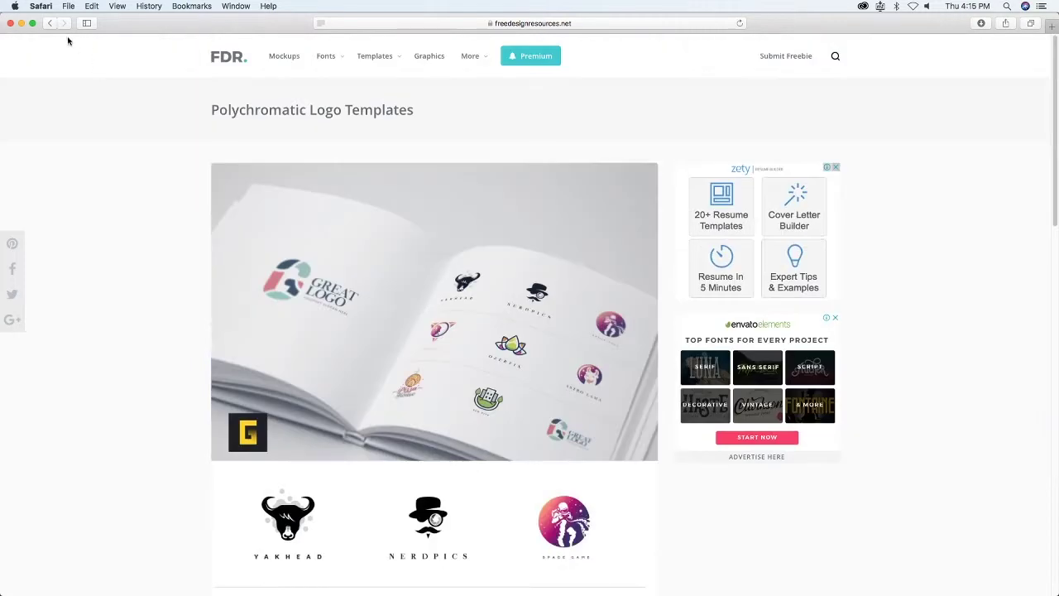
click(49, 23)
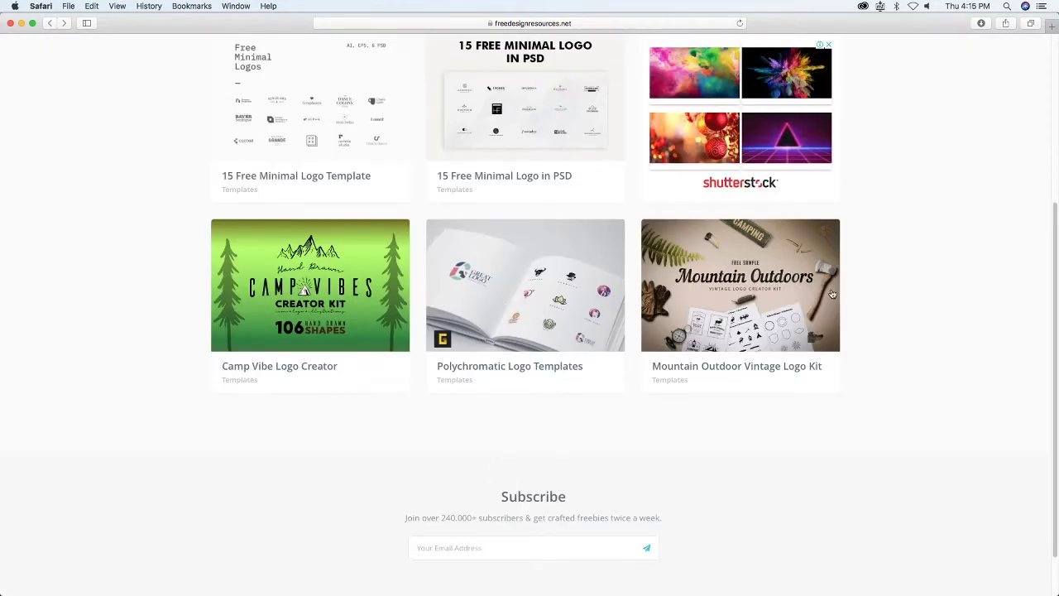
scroll(831, 293, up, 5)
Step: Browse the Print Templates listing, including page 2, then return to page 1
mouse_move(375, 56)
click(393, 137)
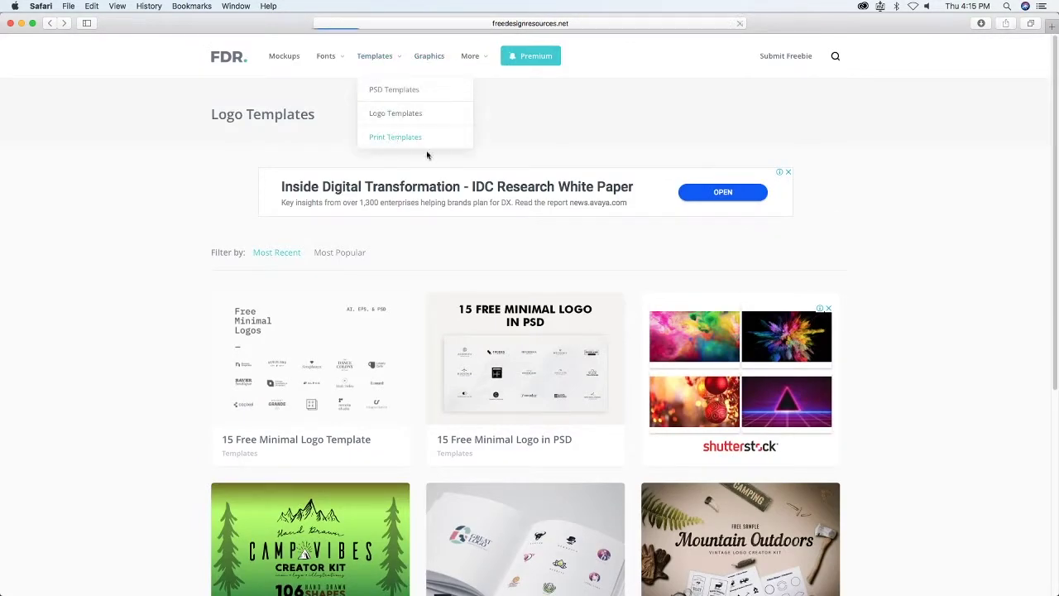
scroll(397, 248, down, 5)
scroll(263, 278, down, 1)
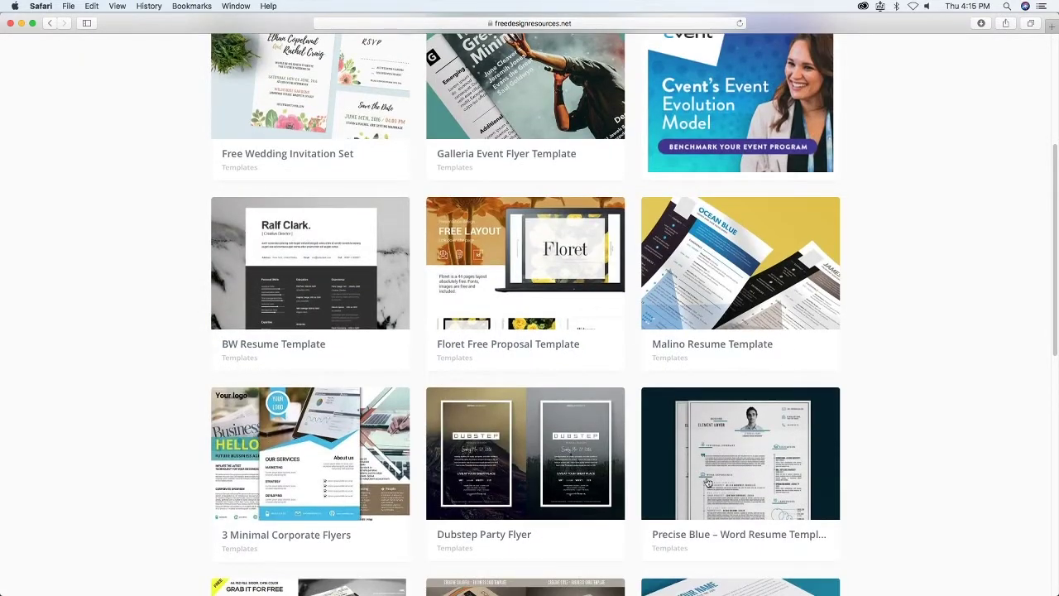
scroll(708, 482, down, 1)
scroll(720, 422, down, 5)
scroll(486, 405, down, 1)
scroll(821, 401, down, 2)
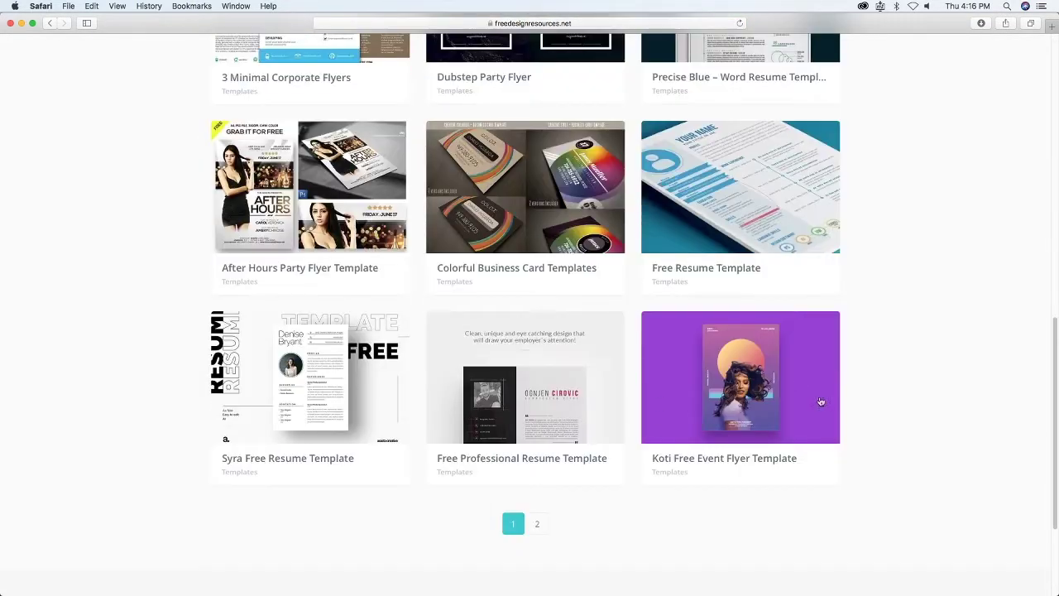
click(537, 526)
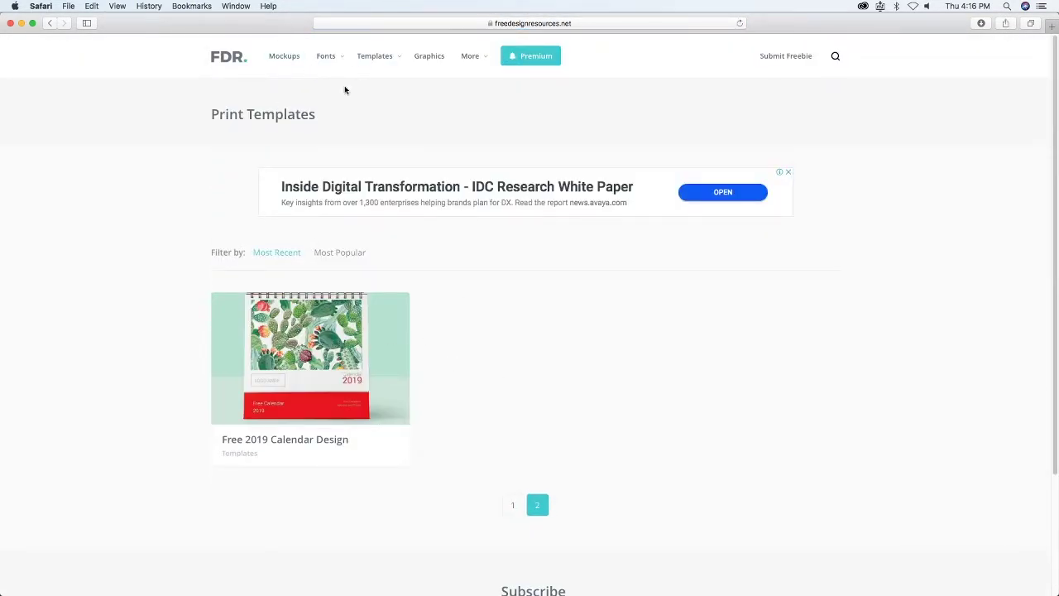
click(50, 23)
scroll(554, 315, up, 2)
scroll(554, 314, up, 4)
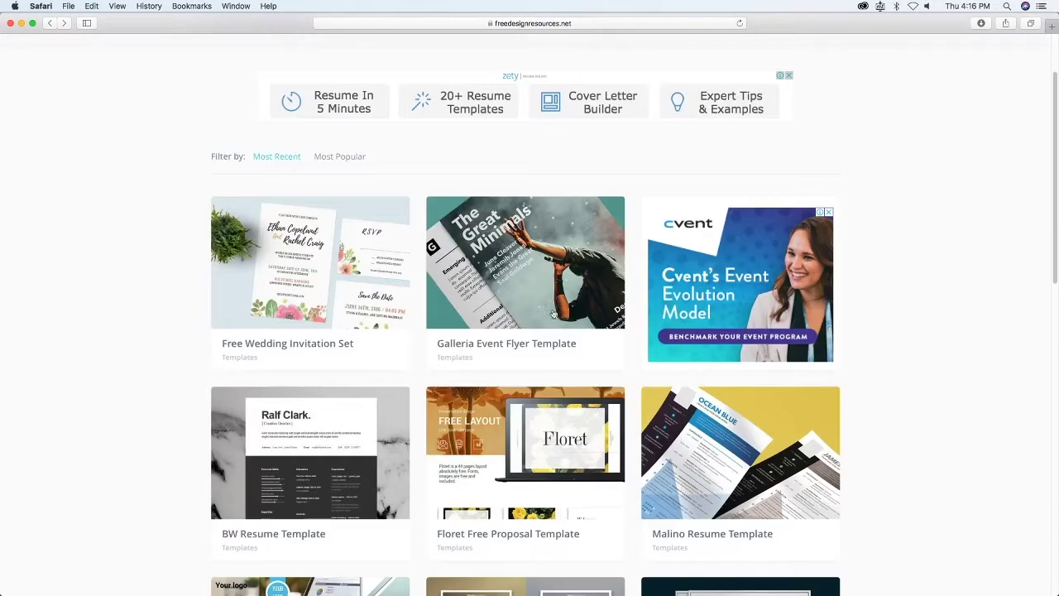
Step: Look through the Galleria Event Flyer Template page
click(536, 302)
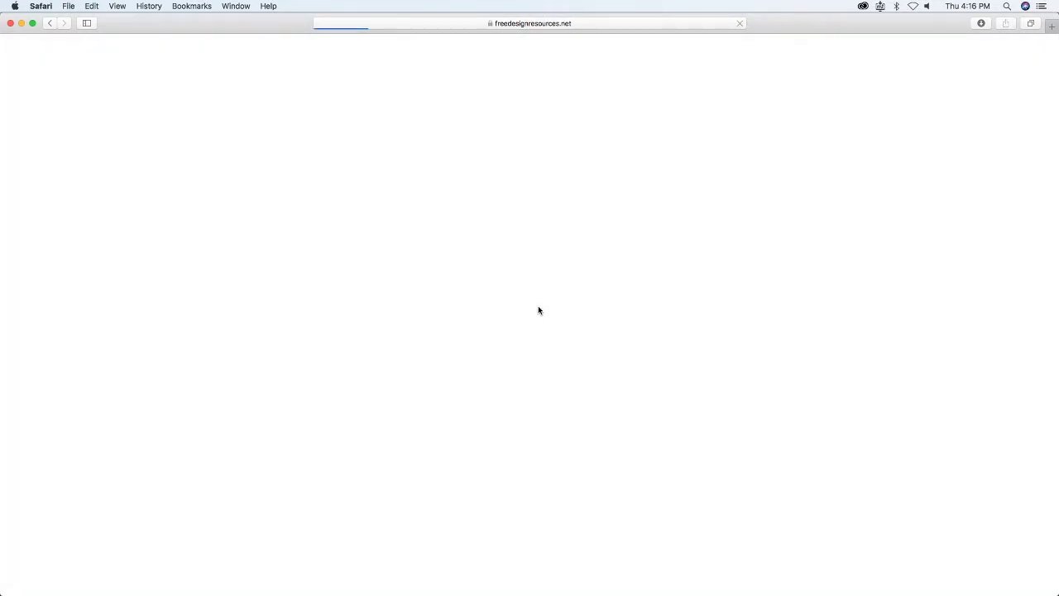
scroll(480, 347, down, 5)
scroll(497, 372, down, 5)
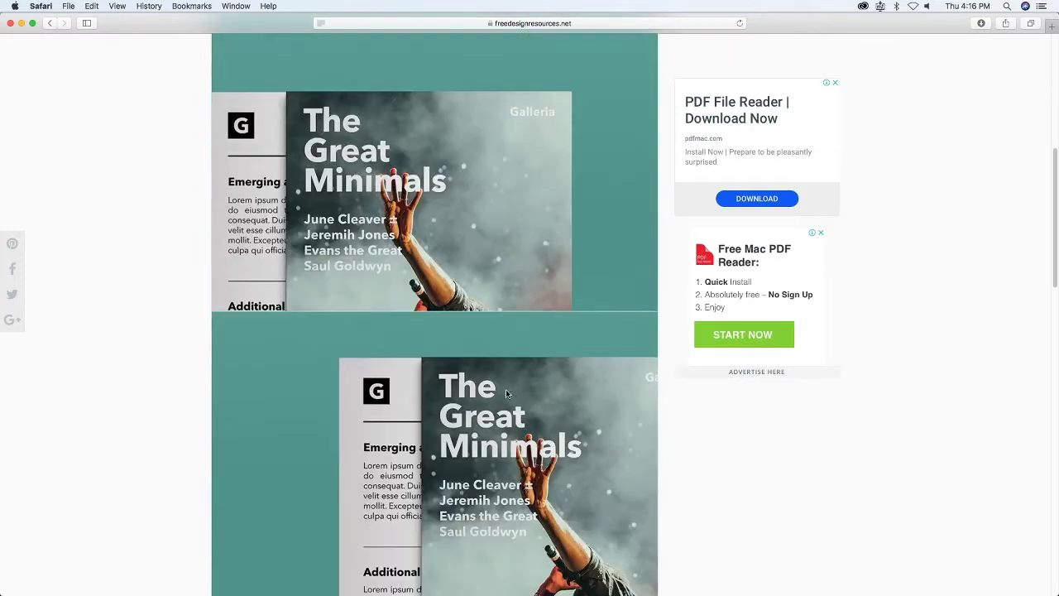
scroll(509, 393, down, 3)
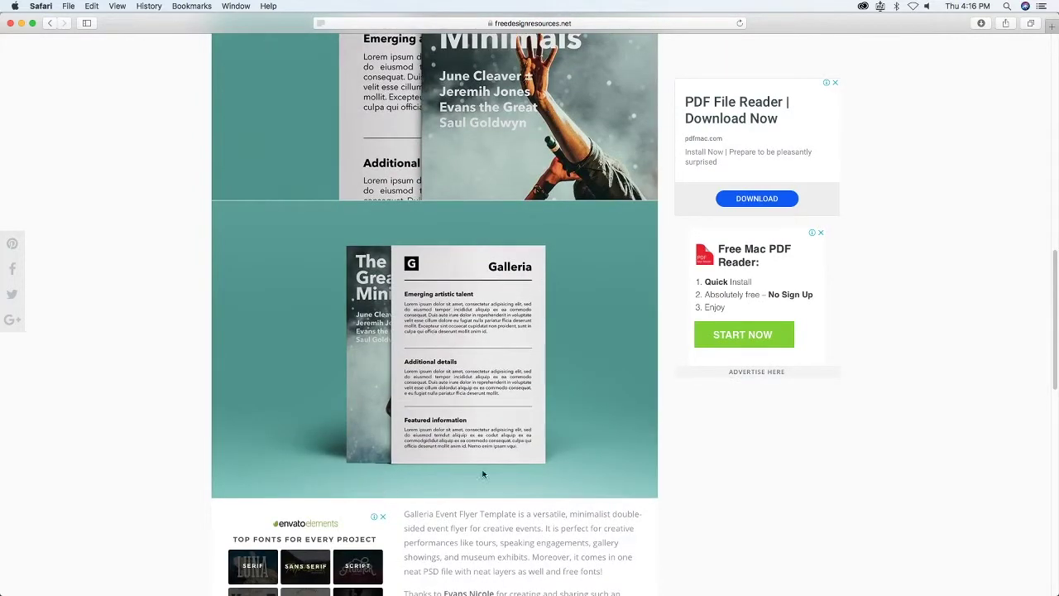
scroll(473, 473, down, 4)
scroll(462, 470, down, 4)
scroll(460, 469, down, 2)
scroll(469, 442, up, 7)
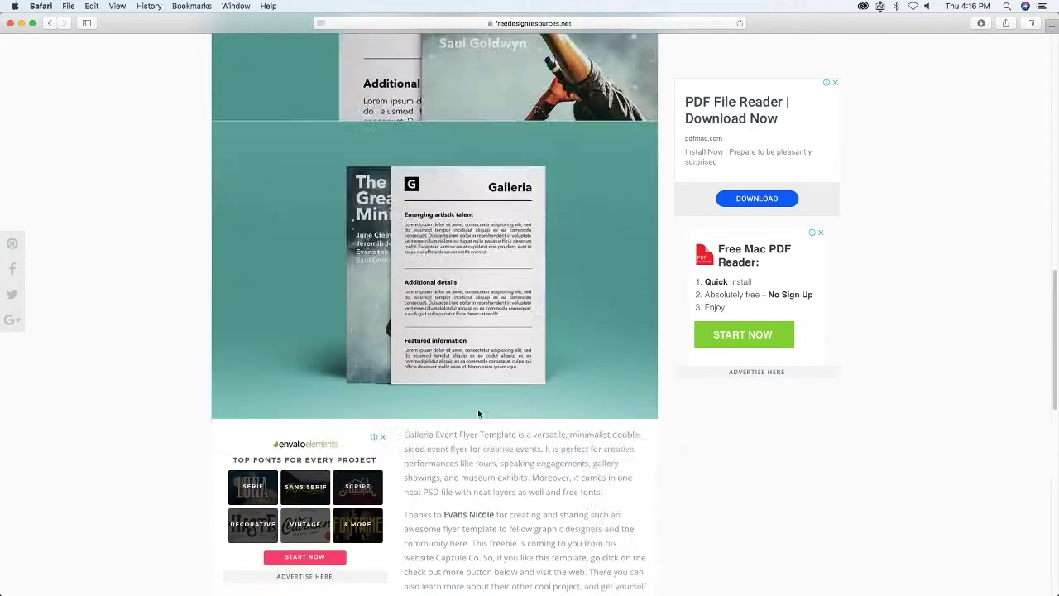
scroll(479, 414, up, 10)
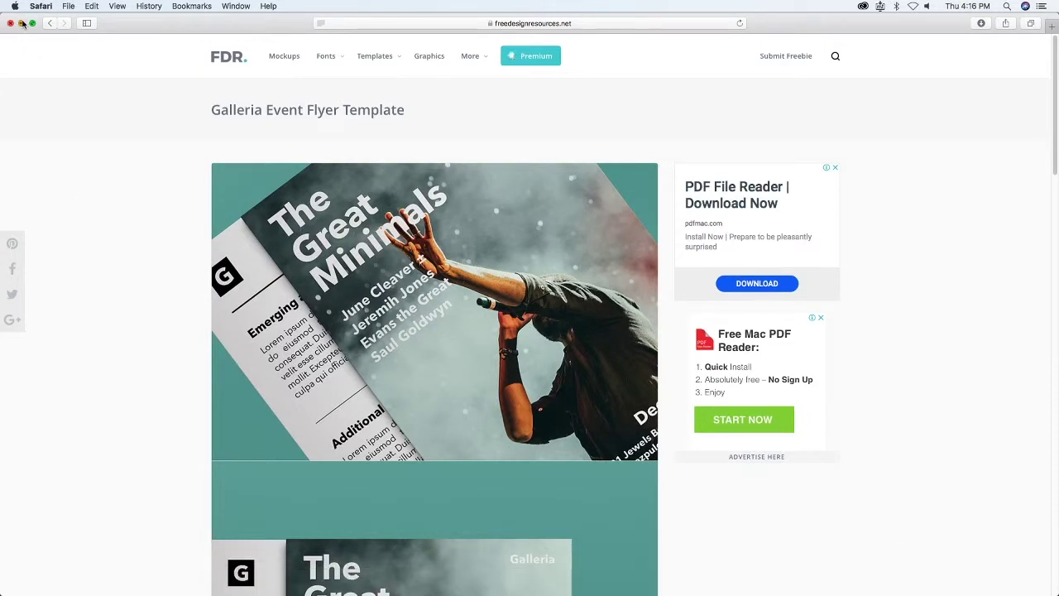
Step: Scroll the homepage freebies, then minimise Safari to reveal Photoshop
click(222, 62)
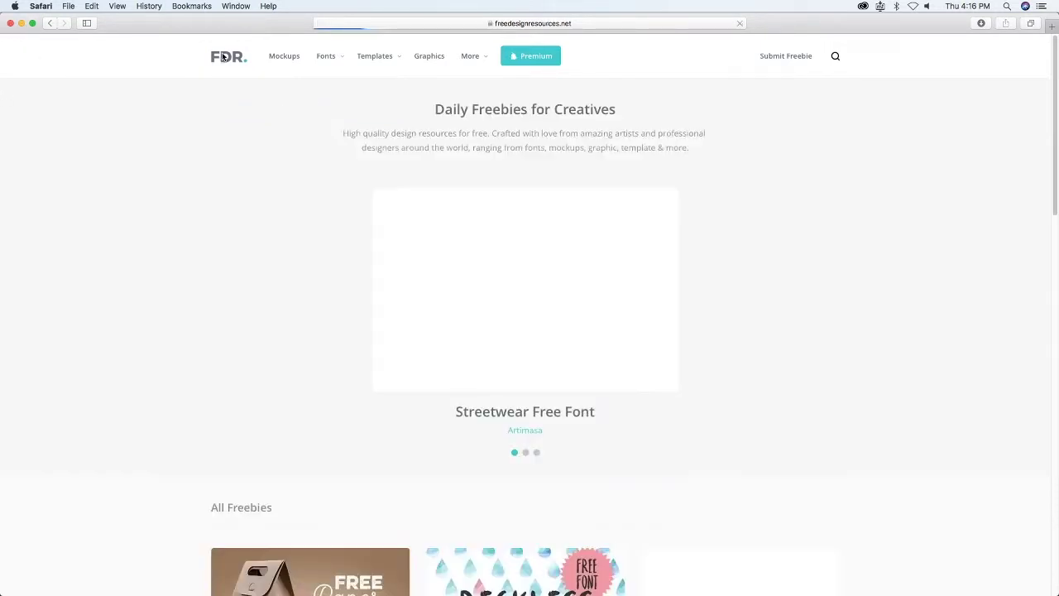
scroll(476, 493, down, 5)
scroll(476, 493, down, 5)
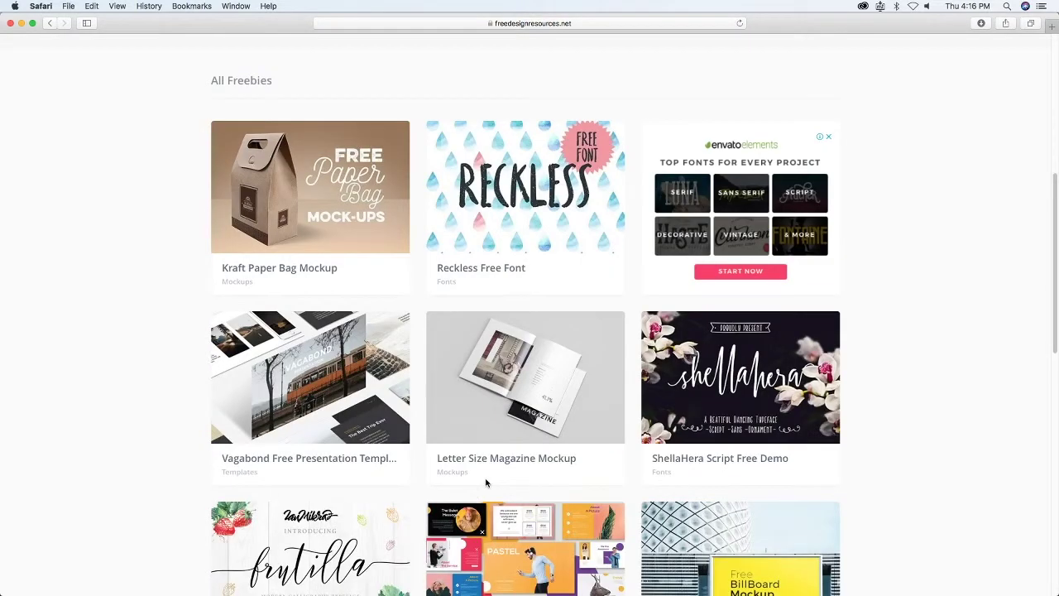
scroll(484, 480, down, 4)
scroll(575, 398, down, 2)
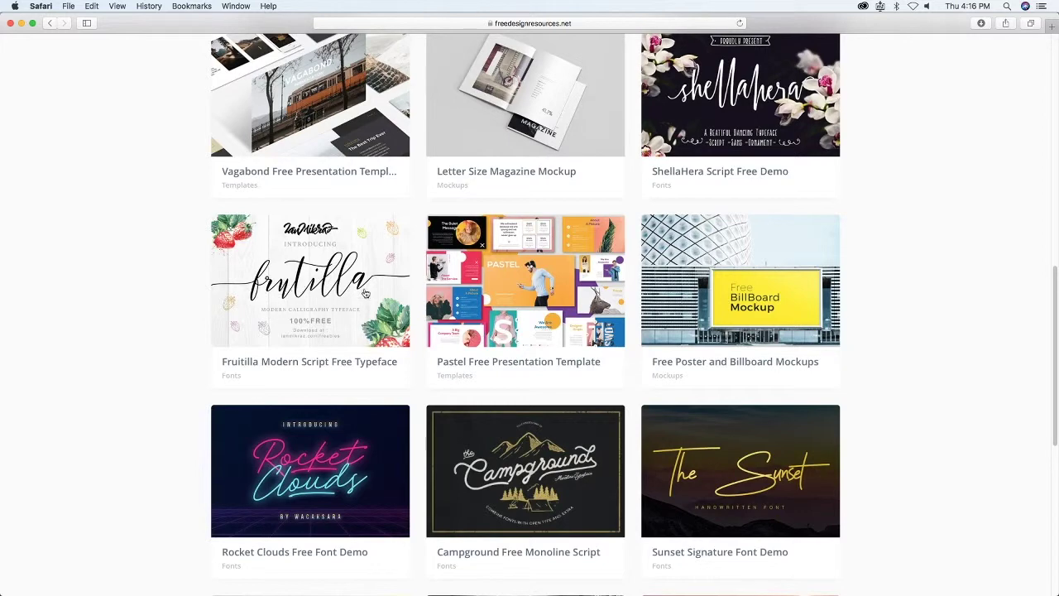
scroll(765, 455, down, 1)
scroll(728, 472, down, 4)
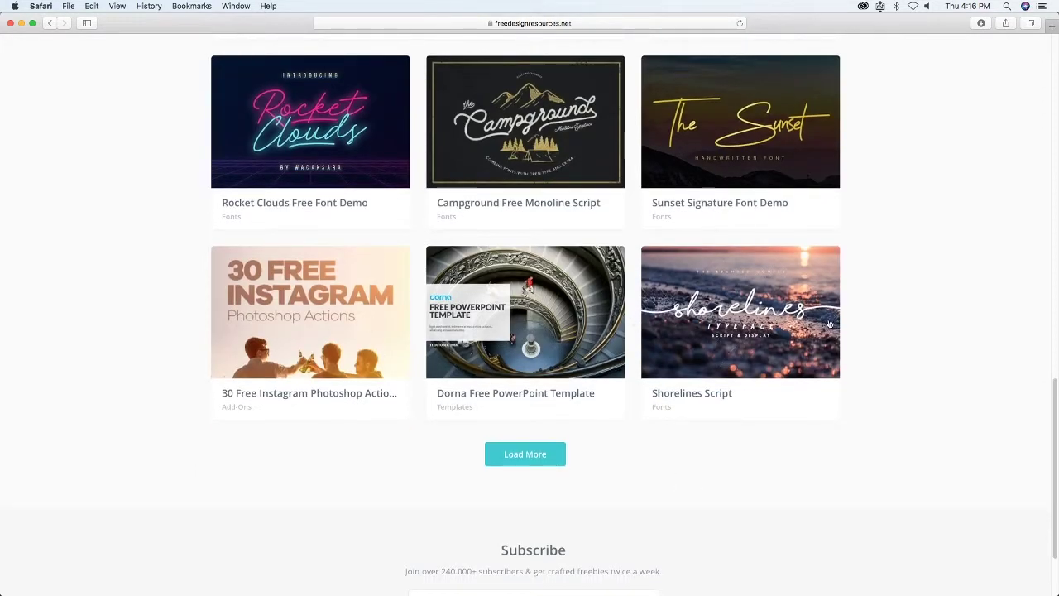
click(22, 24)
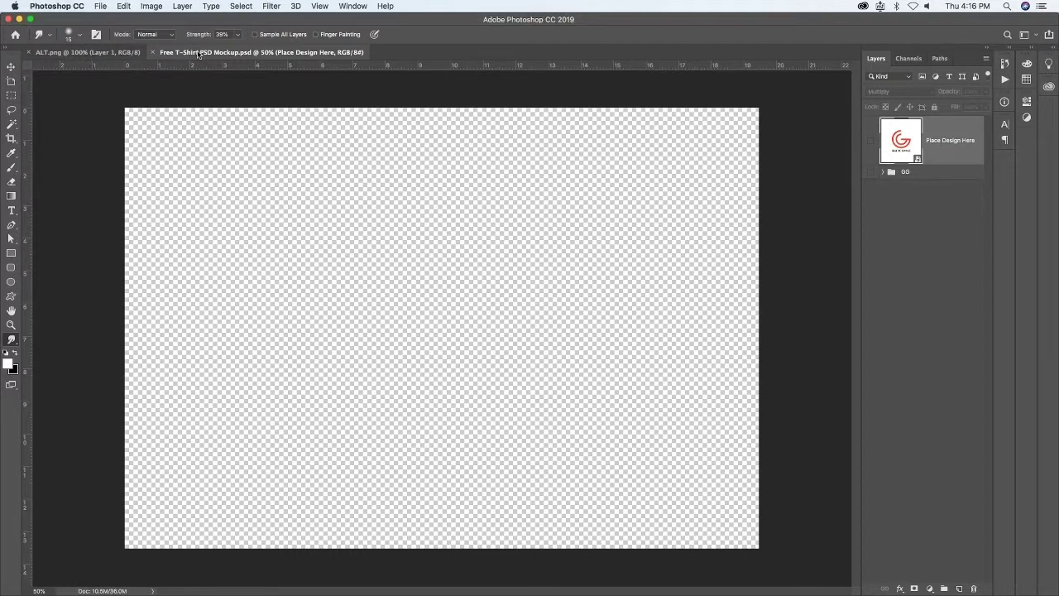
Step: Select all of ALT.png, copy the ARTLEARNTECH logo, and return to Free T-Shirt PSD Mockup
click(129, 52)
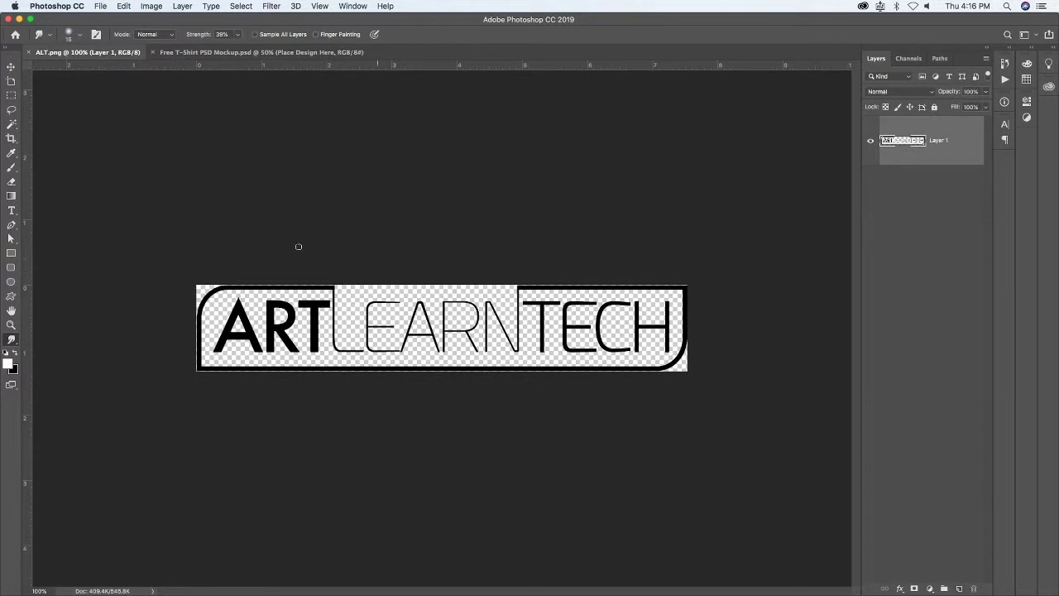
key(super+a)
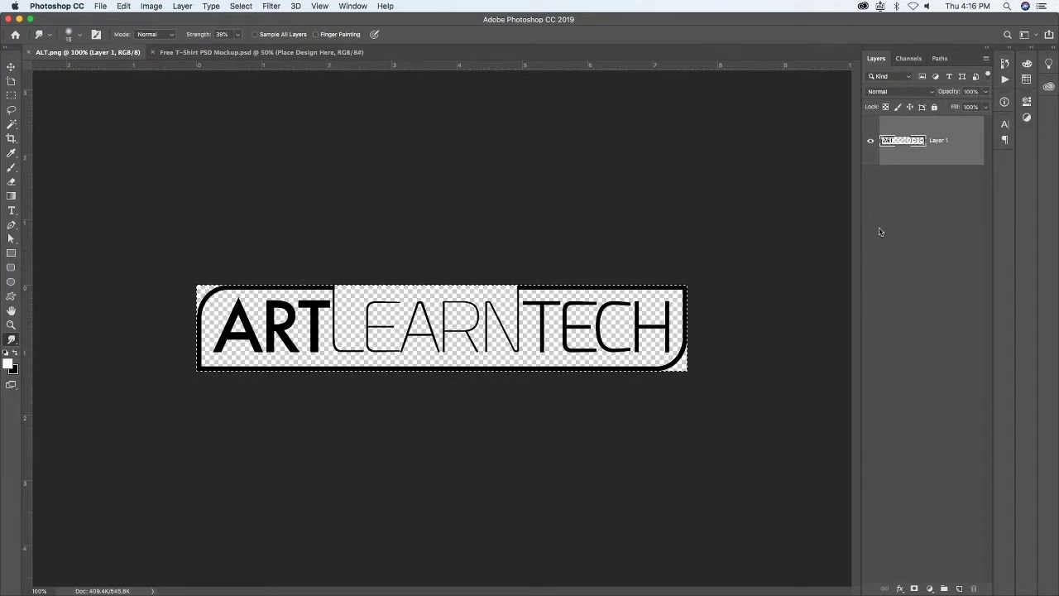
click(122, 6)
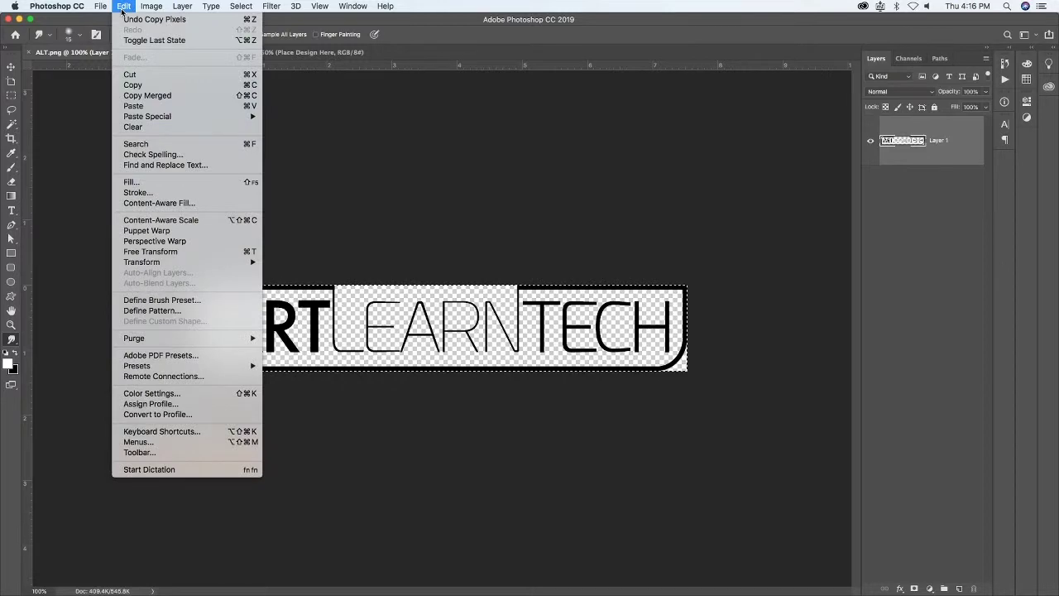
click(133, 85)
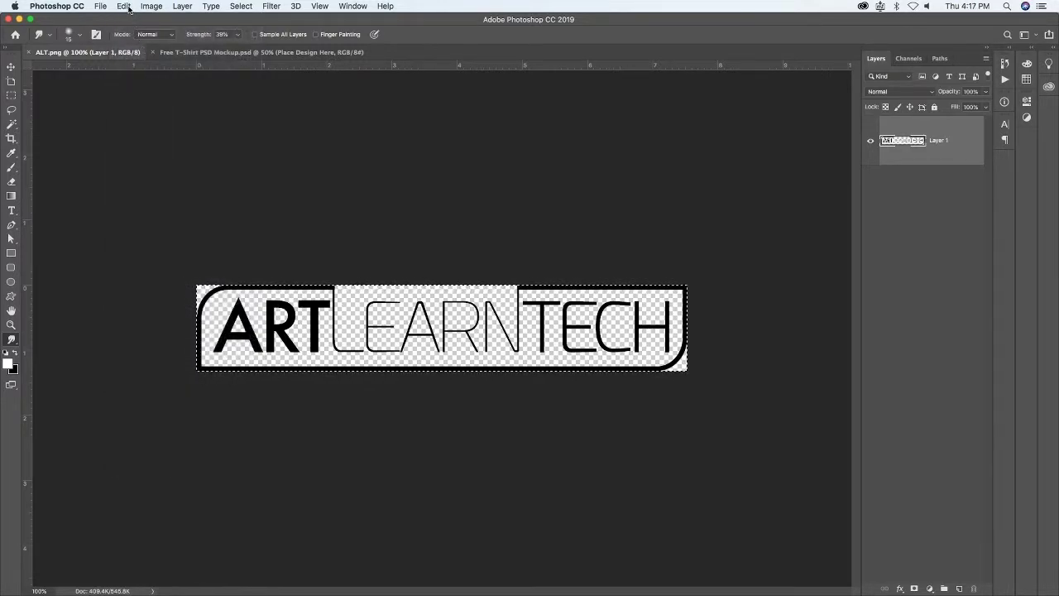
click(220, 53)
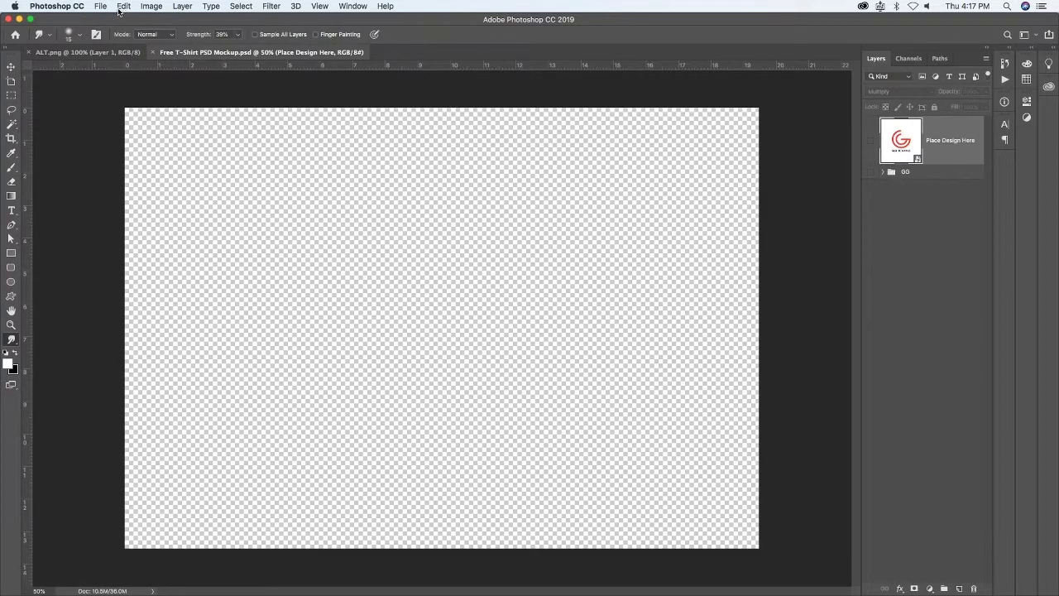
Step: Toggle the GG and Place Design Here layers, then open the design smart object Layer 1.psb
click(871, 172)
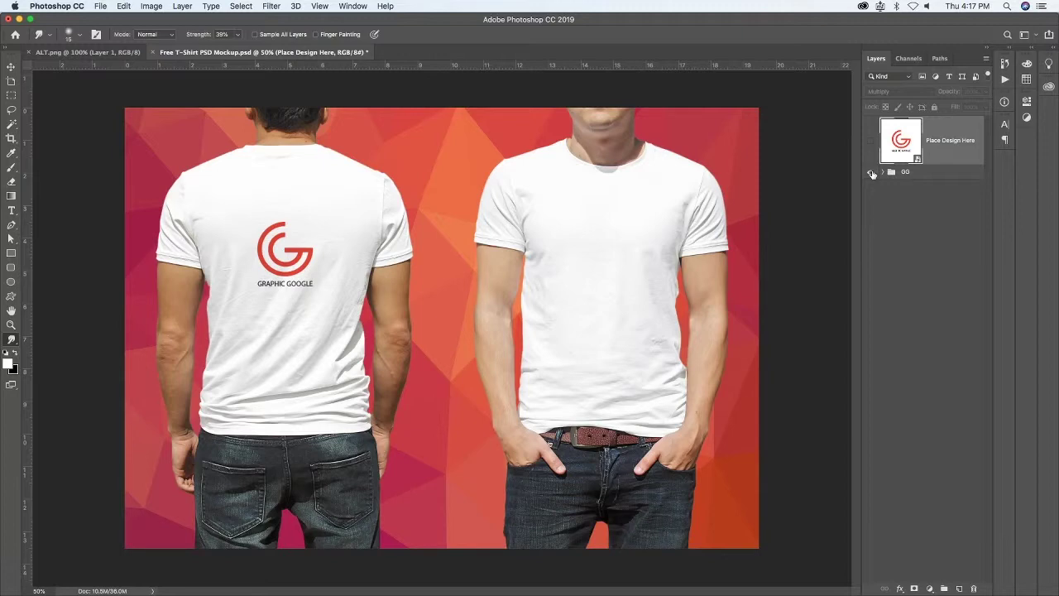
click(871, 142)
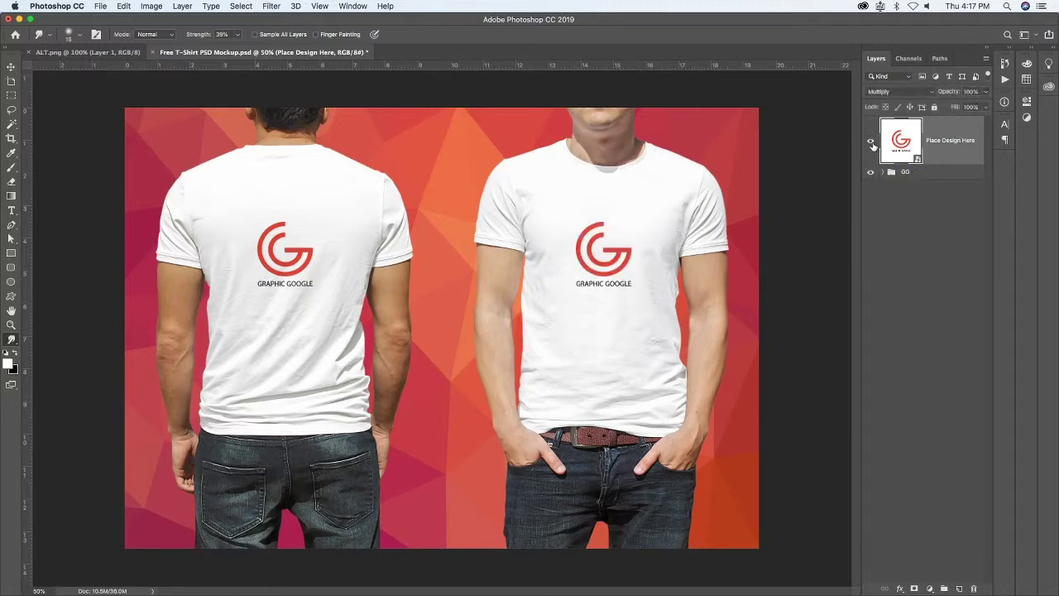
click(871, 144)
click(869, 173)
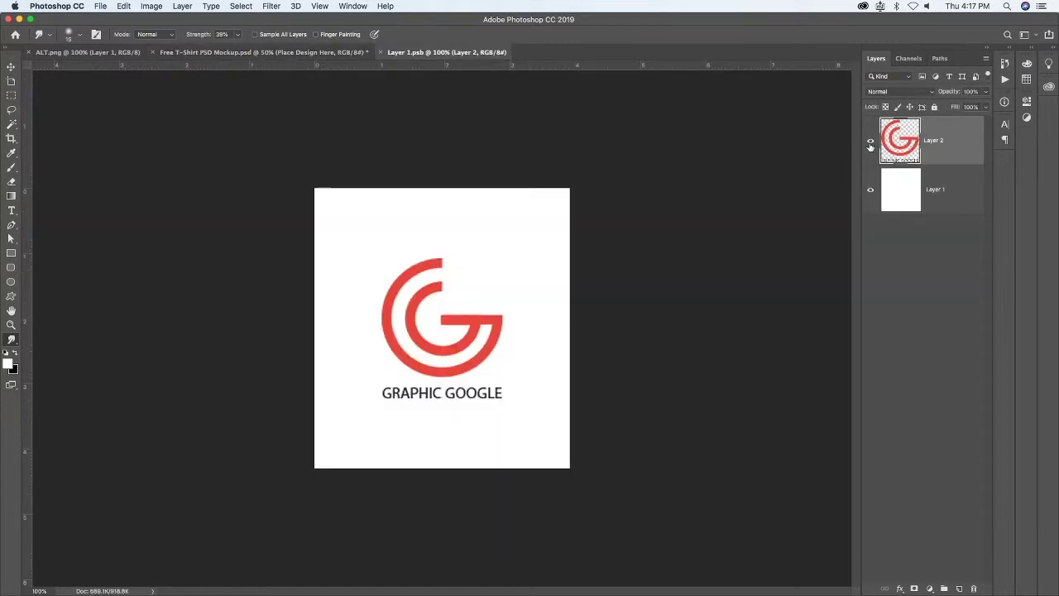
click(870, 142)
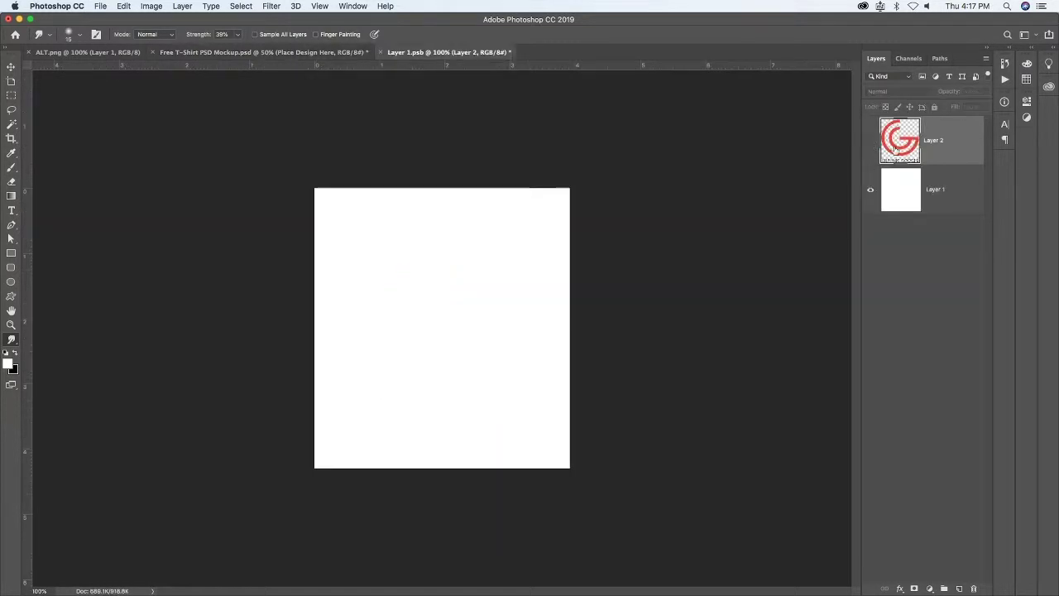
click(869, 144)
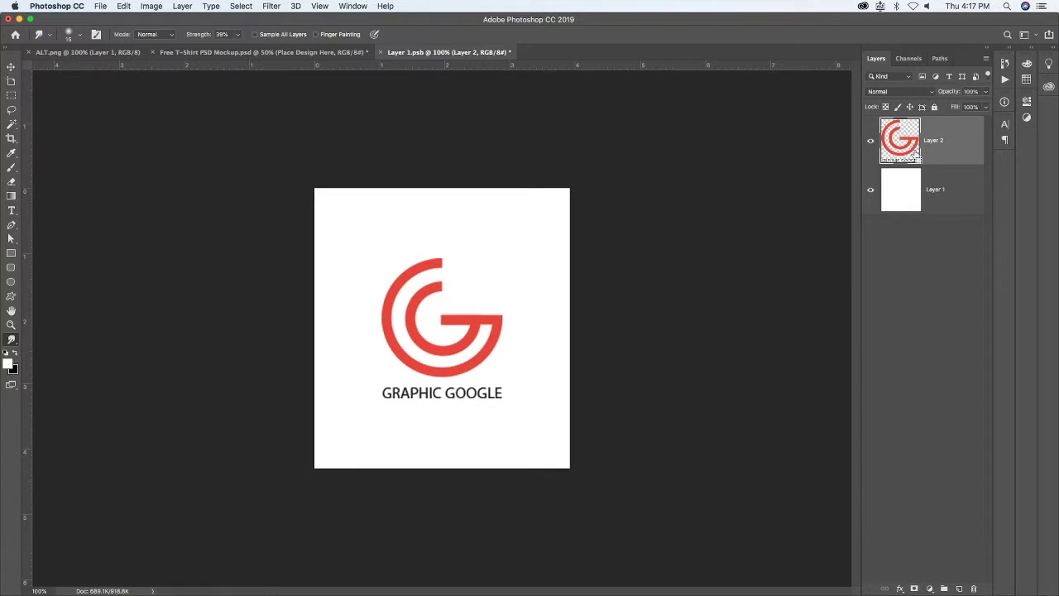
Step: Paste the ARTLEARNTECH logo as Layer 3, hide the red G logo, and start Free Transform
key(ctrl+v)
click(868, 140)
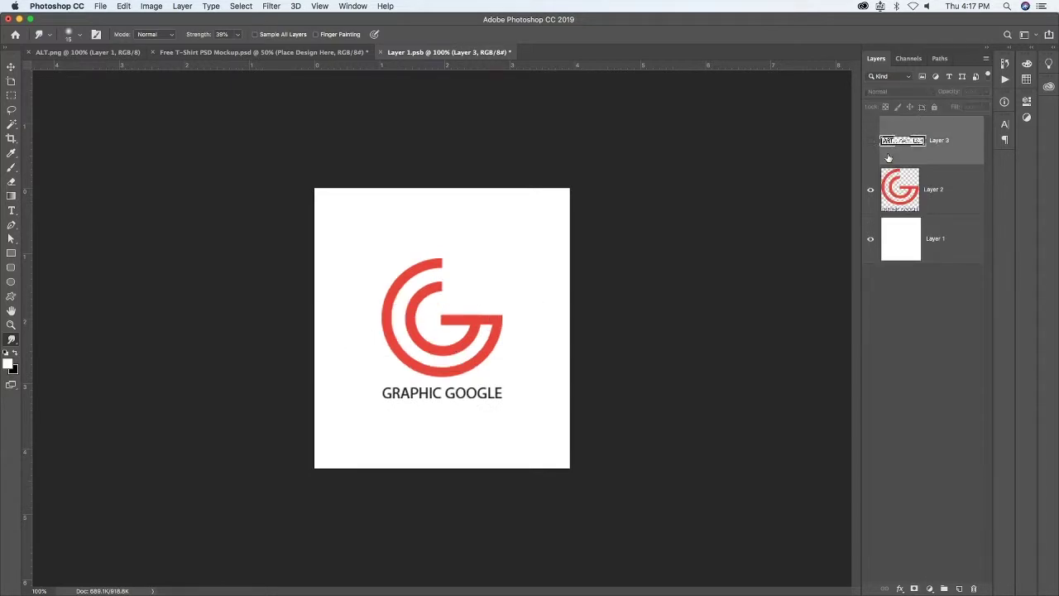
click(869, 139)
click(869, 190)
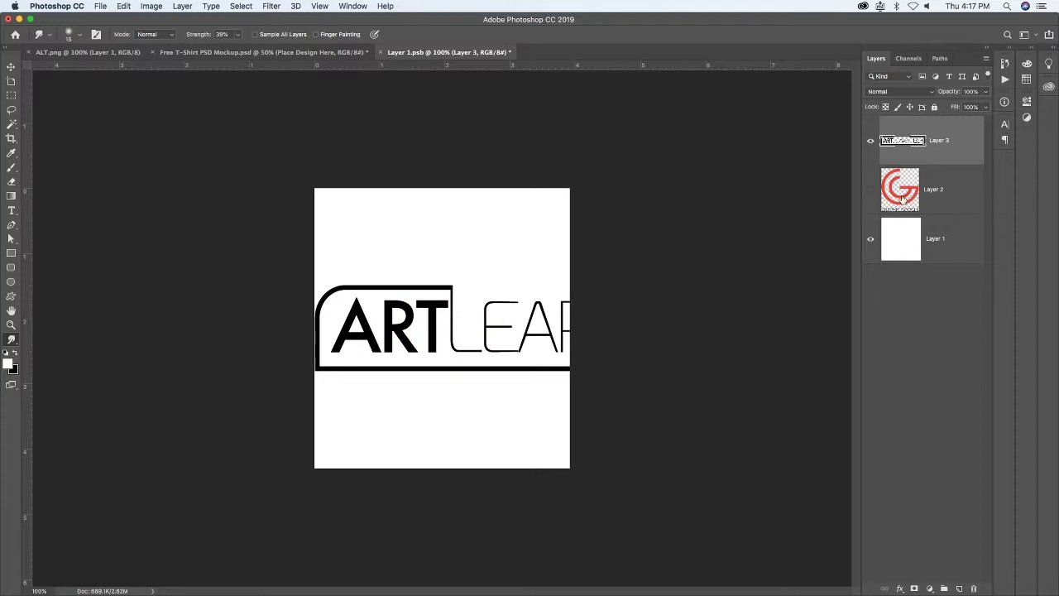
click(903, 199)
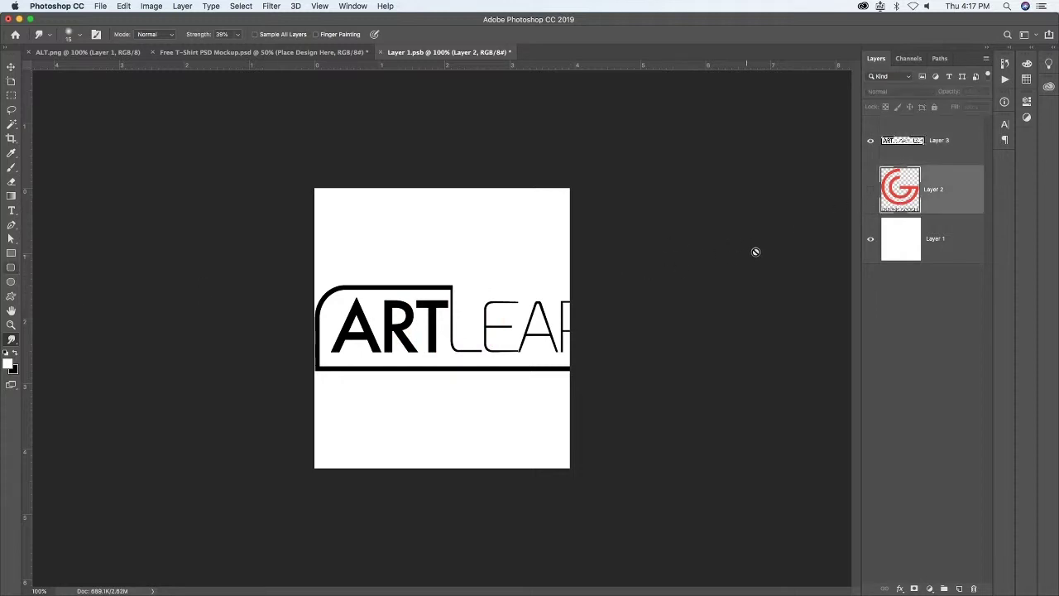
click(922, 155)
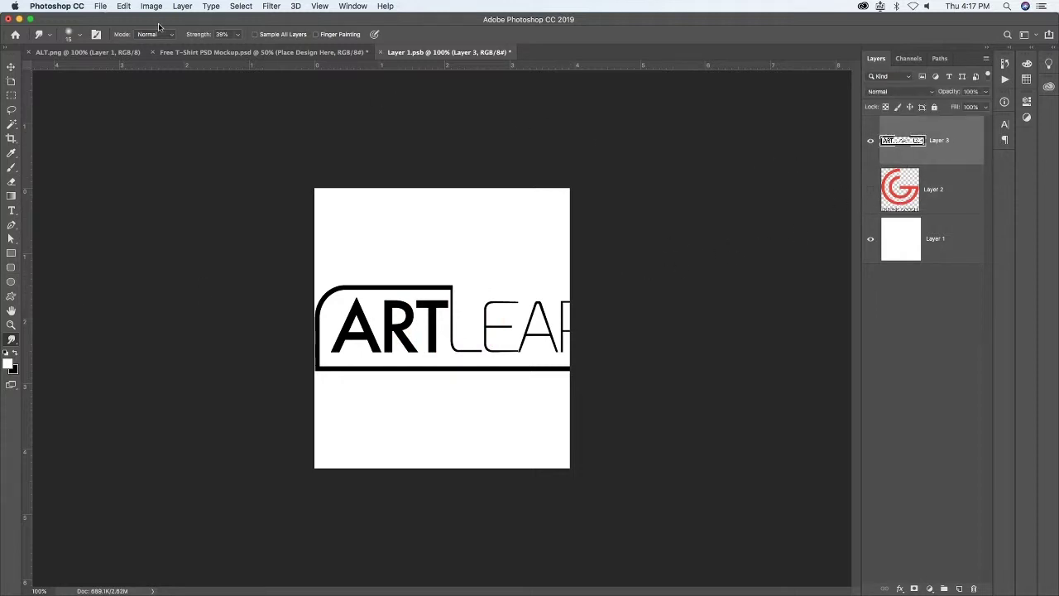
key(super+c)
key(super+t)
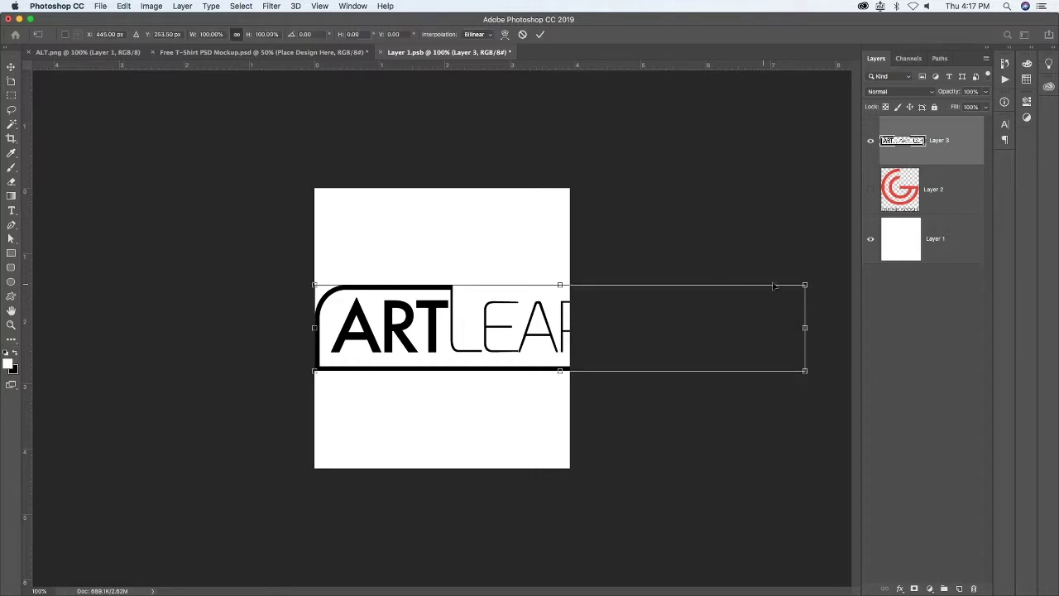
Step: Shrink the pasted logo to fit the canvas and move it up and right
mouse_move(792, 289)
mouse_down()
mouse_move(666, 308)
mouse_move(550, 344)
mouse_up()
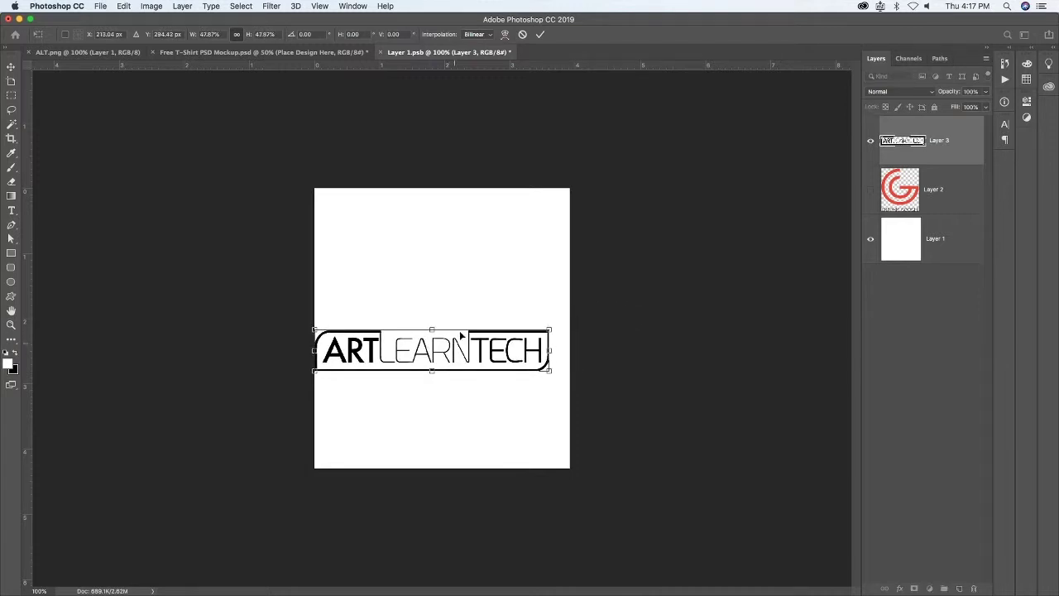
drag(461, 334, 471, 311)
key(Return)
Step: Fill the logo selection with a red-to-blue gradient on a new layer and save Layer 1.psb
key(g)
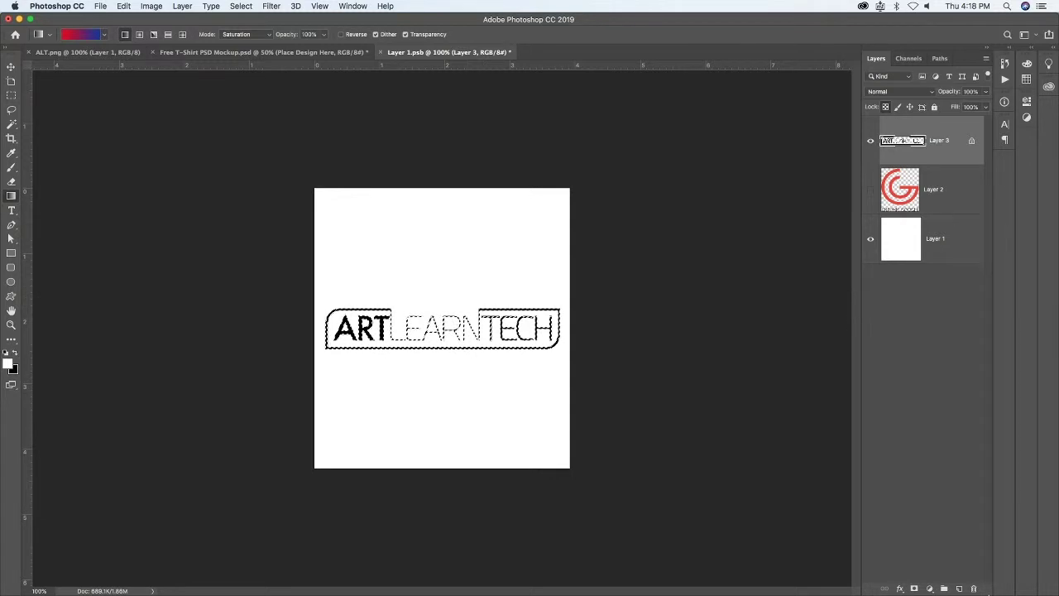
click(959, 589)
drag(368, 257, 492, 409)
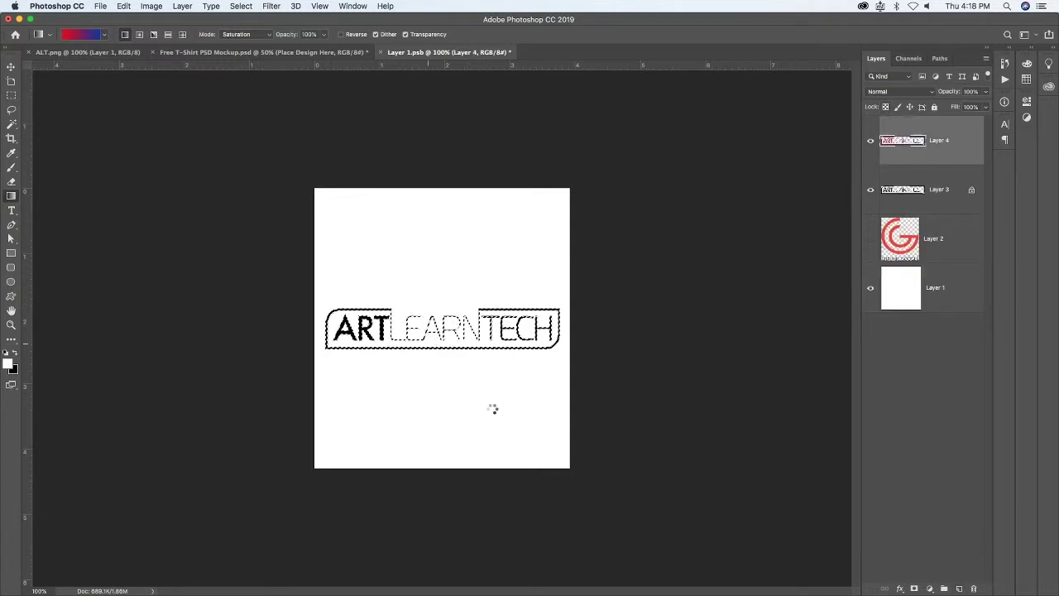
key(ctrl+d)
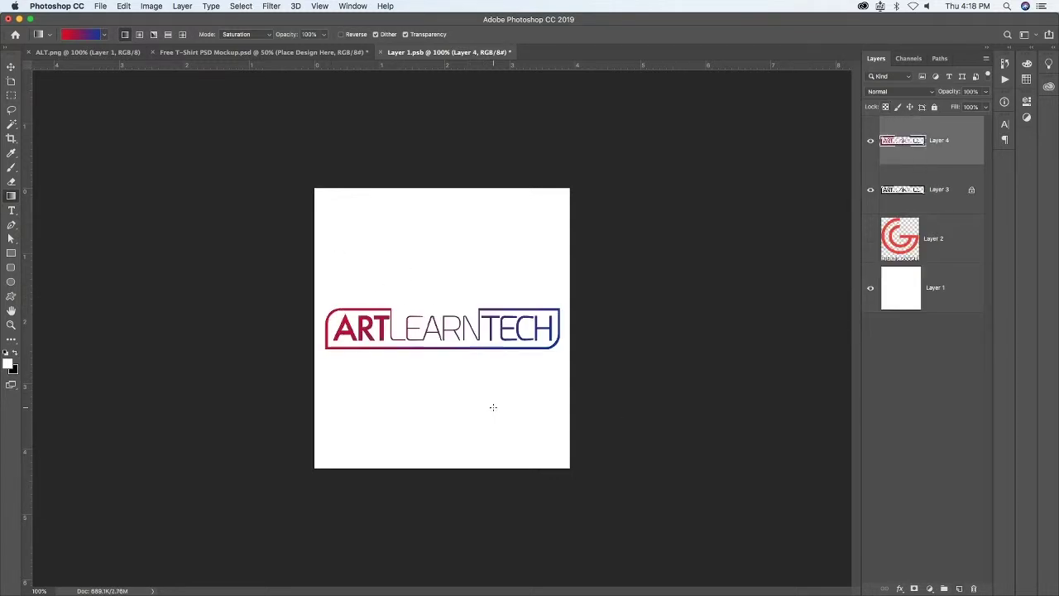
click(488, 345)
key(ctrl+1)
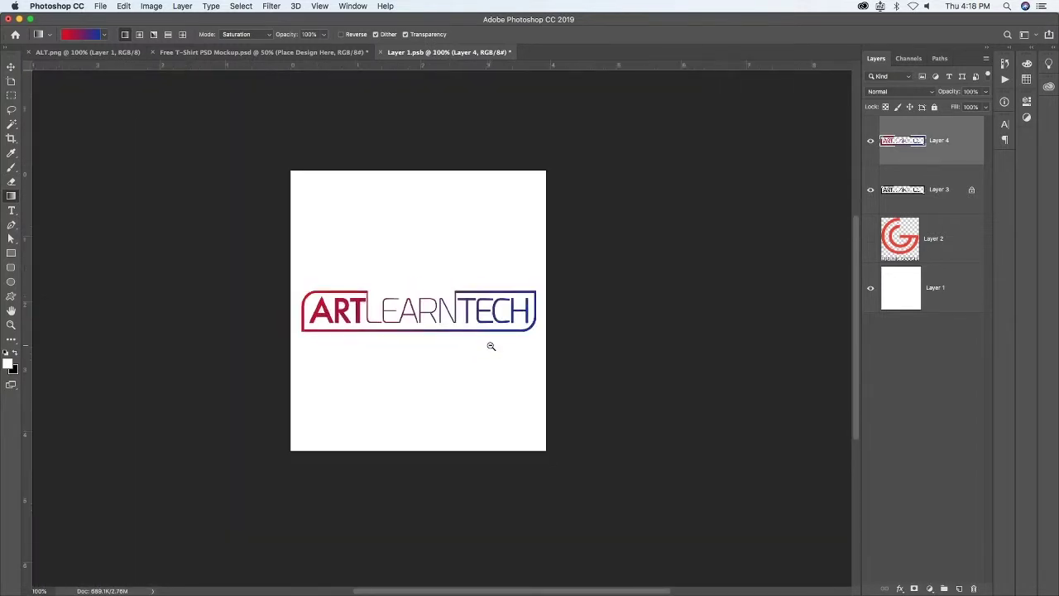
click(109, 7)
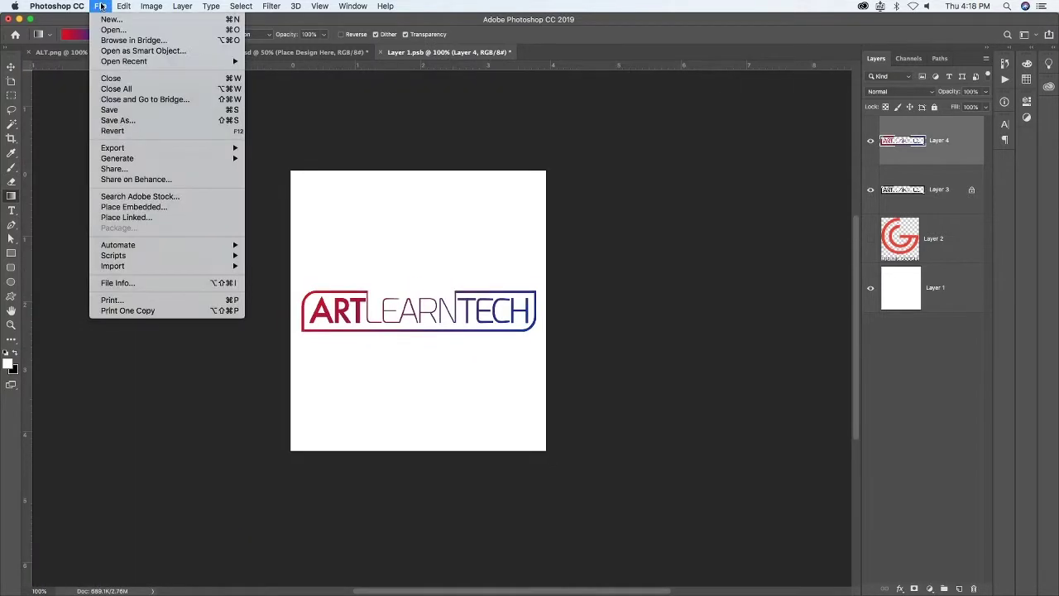
click(130, 112)
Step: In the T-shirt mockup, show the GG group and Place Design Here layer, checking the logo zoomed
click(185, 53)
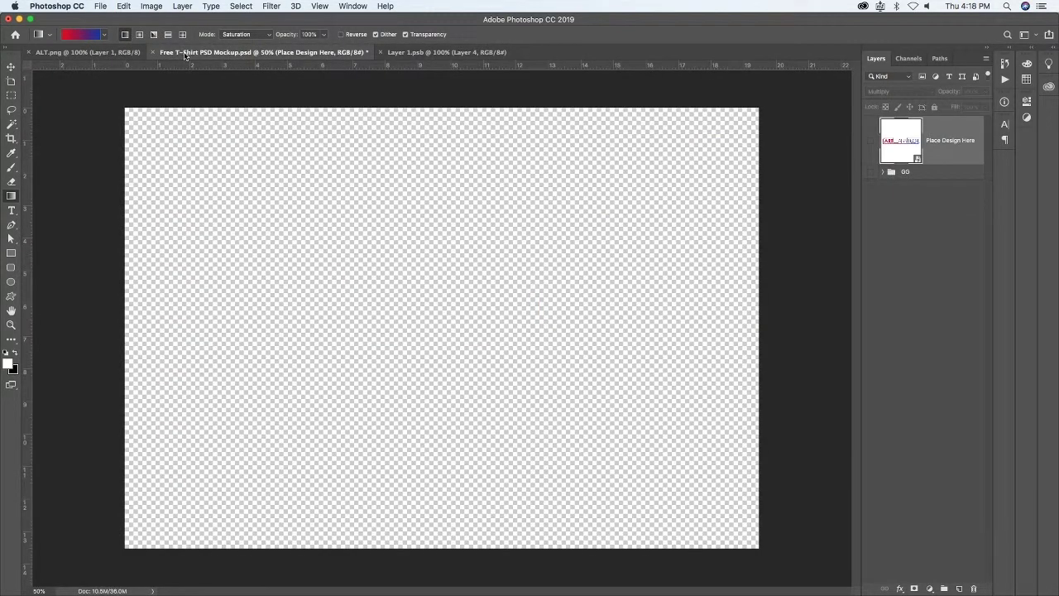
click(869, 174)
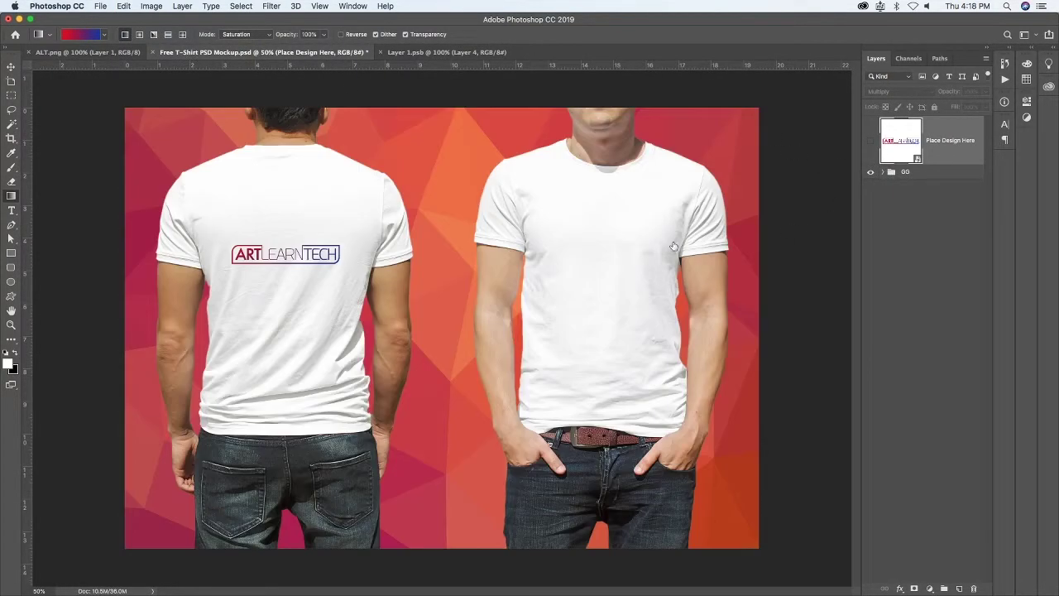
click(870, 142)
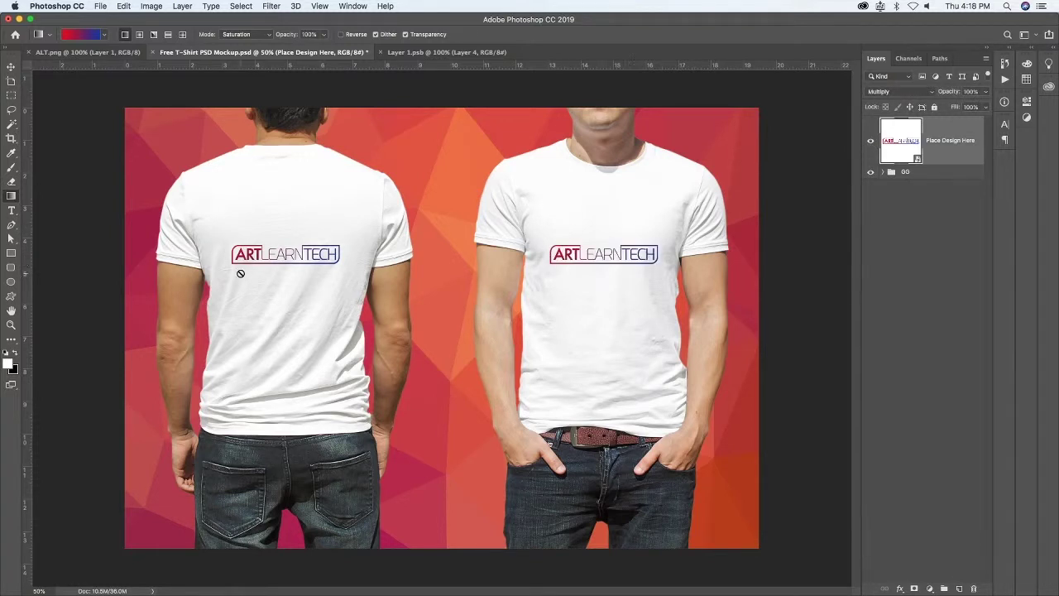
key(super+minus)
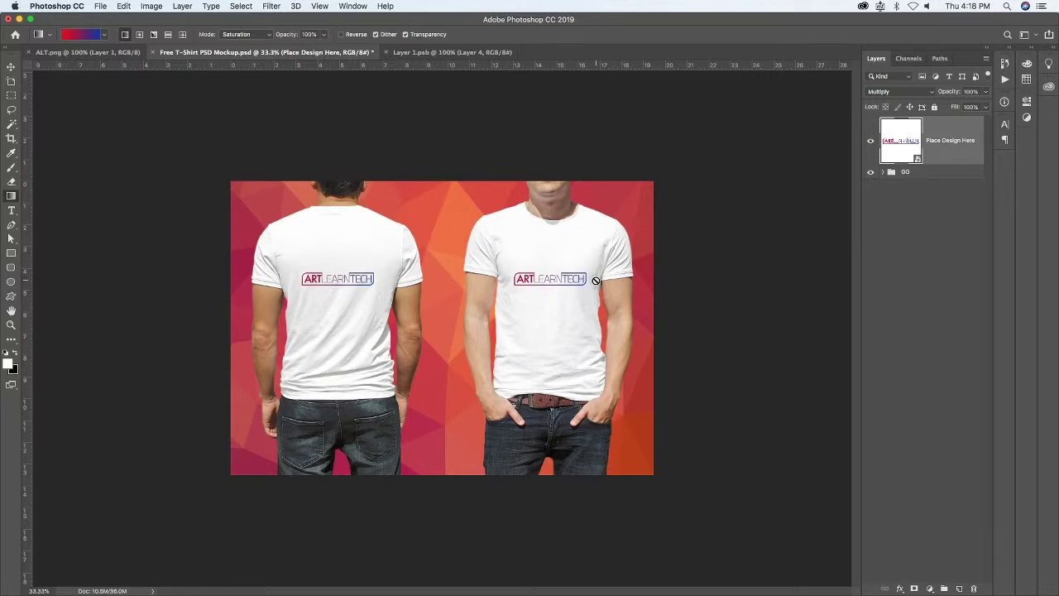
key(super+plus)
key(super+plus)
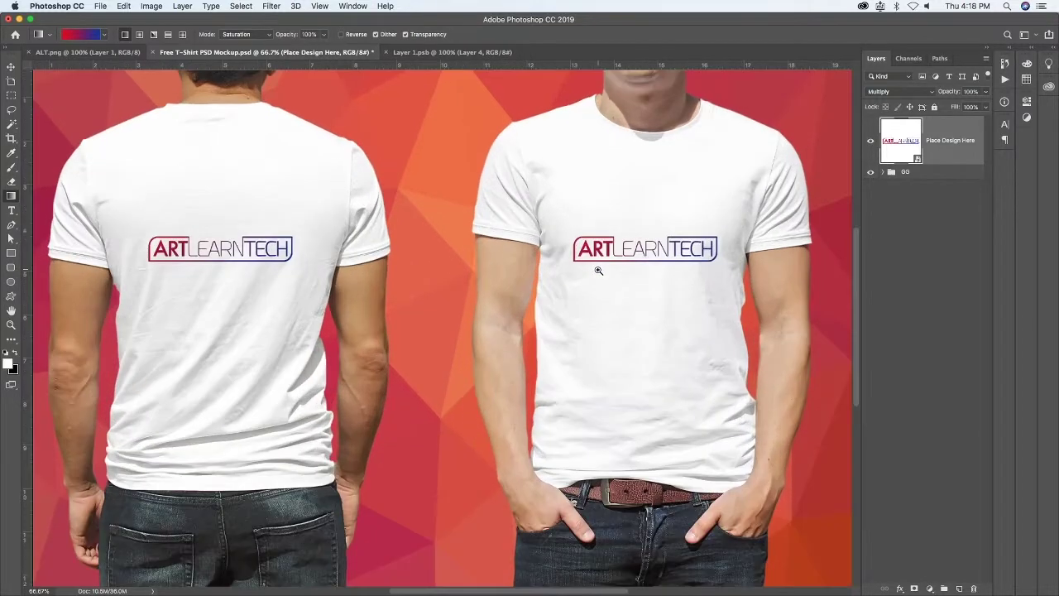
key(super+minus)
key(super+Tab)
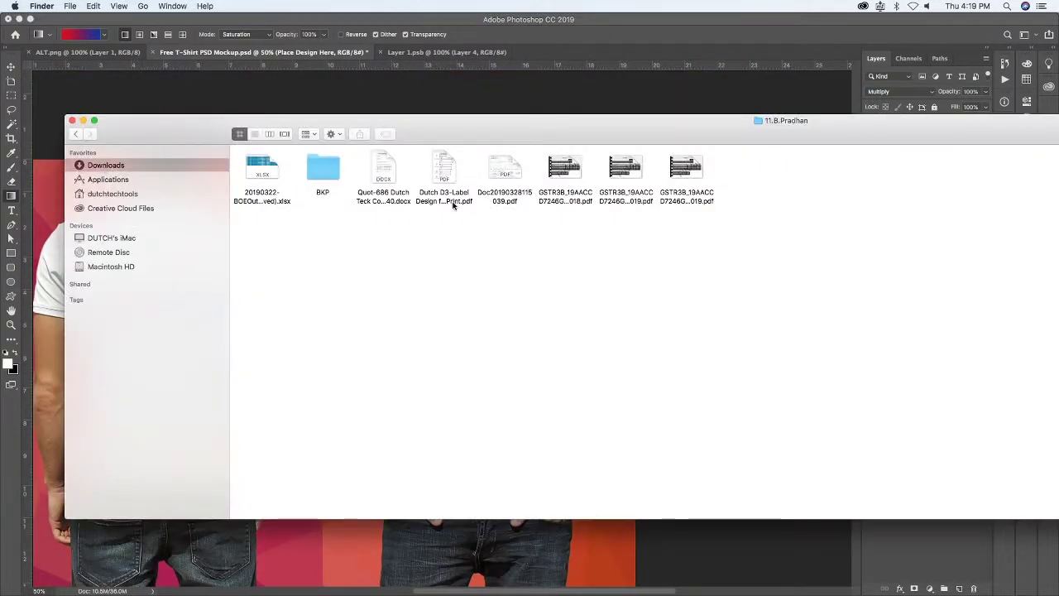
Step: Show Downloads in column view, select 001.jpg, and arrange the Finder window beside the mockup
click(269, 134)
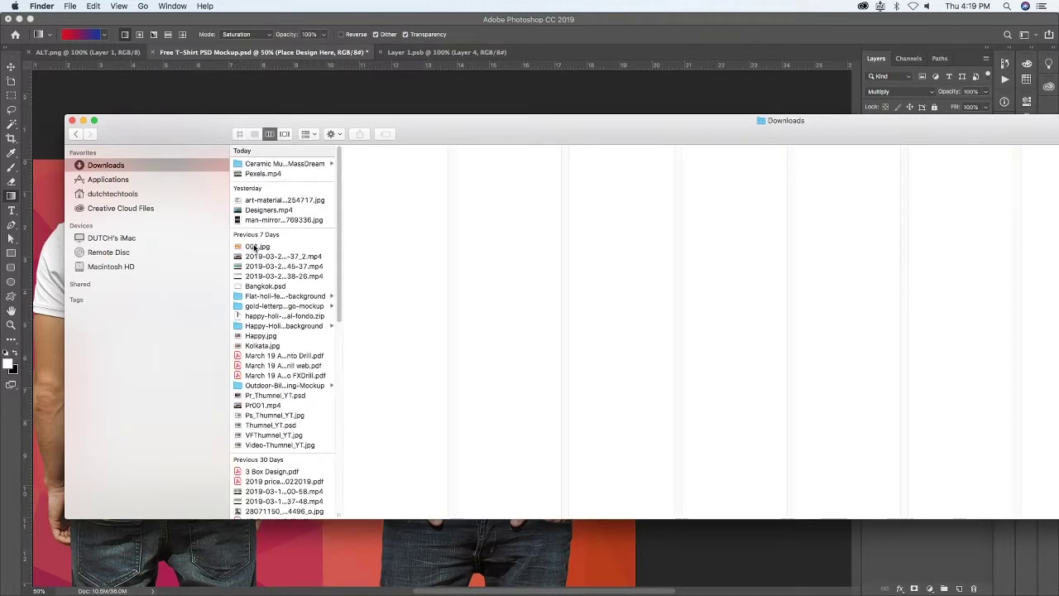
click(254, 246)
mouse_move(685, 134)
mouse_down()
mouse_move(603, 84)
mouse_move(516, 124)
mouse_up()
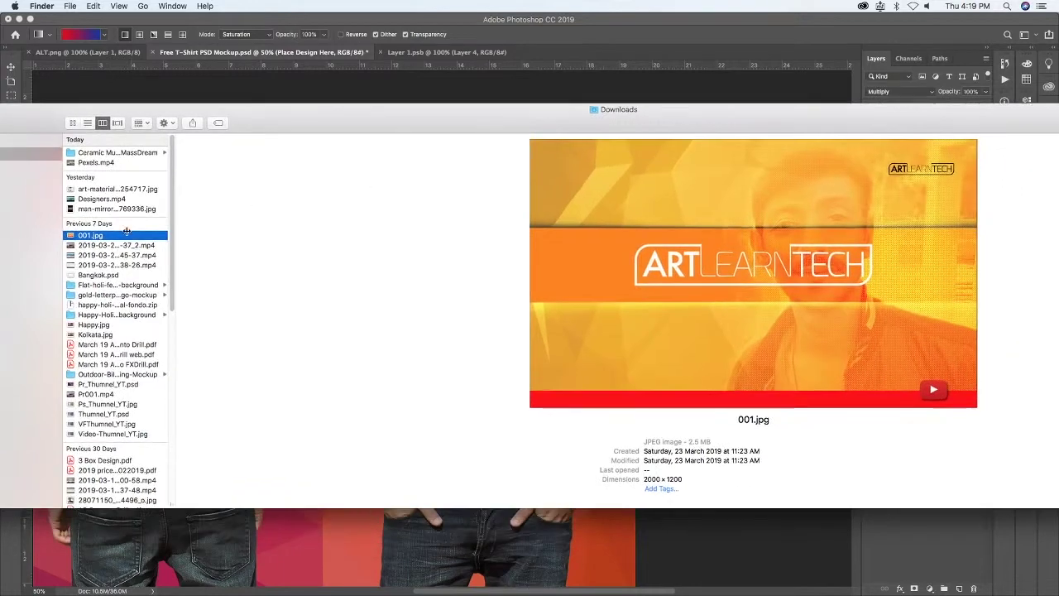
drag(942, 120, 496, 118)
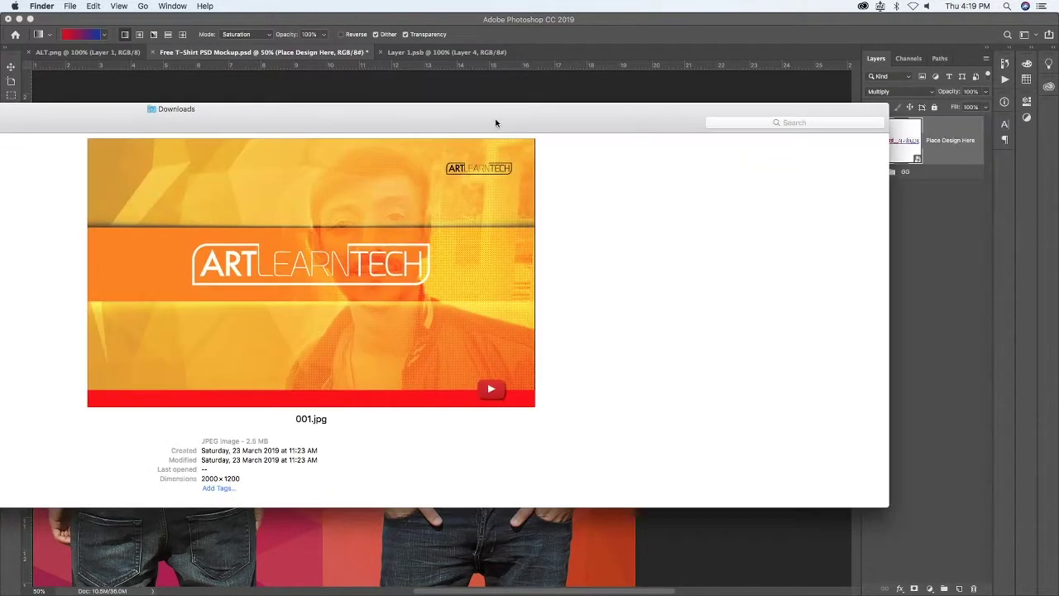
drag(494, 379, 155, 382)
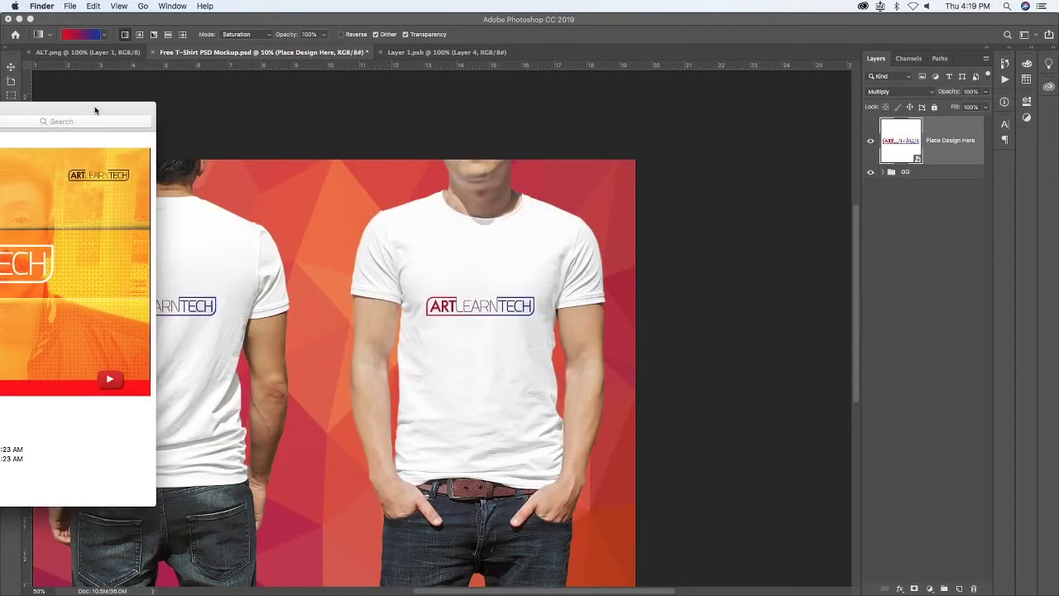
drag(95, 110, 799, 106)
Step: Drop 001.jpg into the T-shirt mockup, placing it at 27.60% scale
double_click(359, 229)
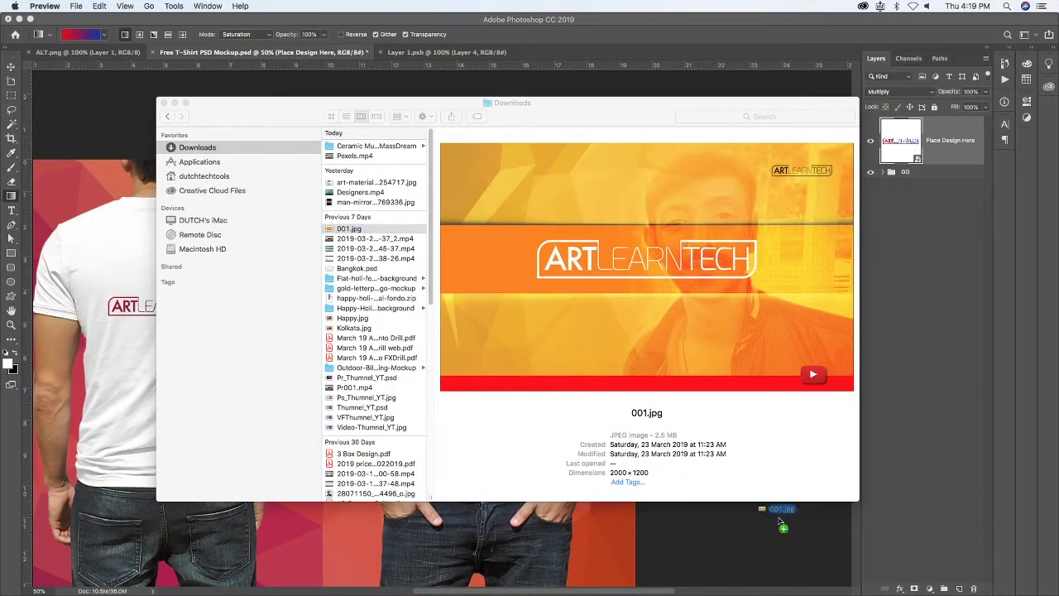
click(790, 538)
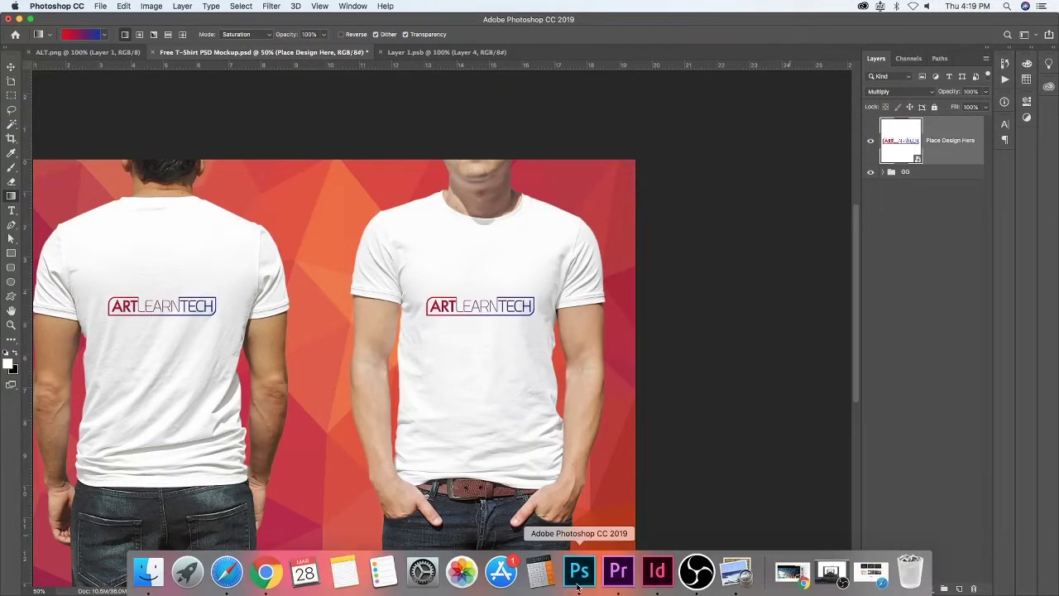
mouse_move(187, 589)
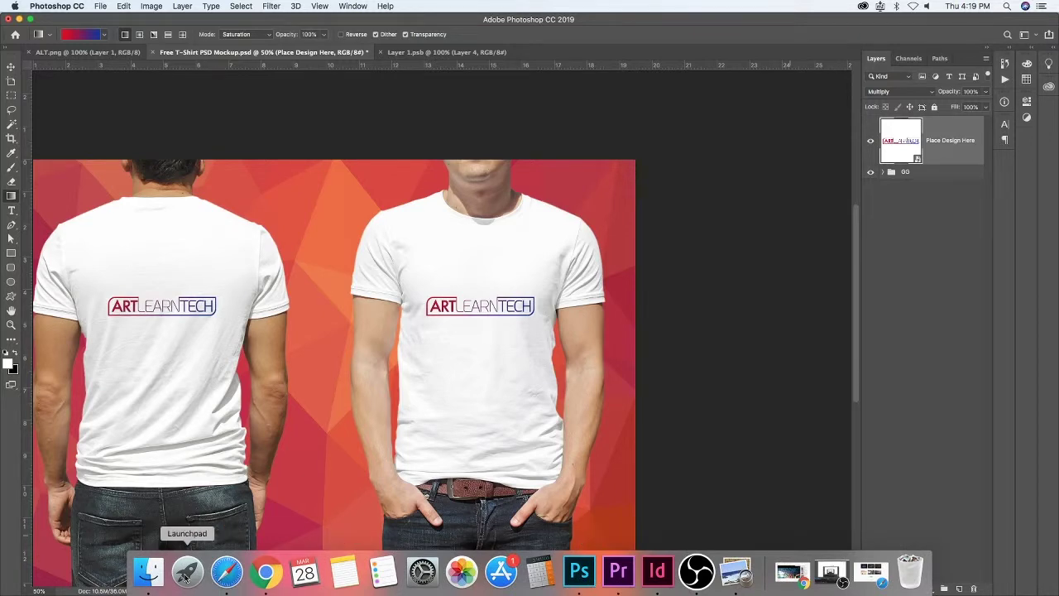
click(187, 570)
click(149, 570)
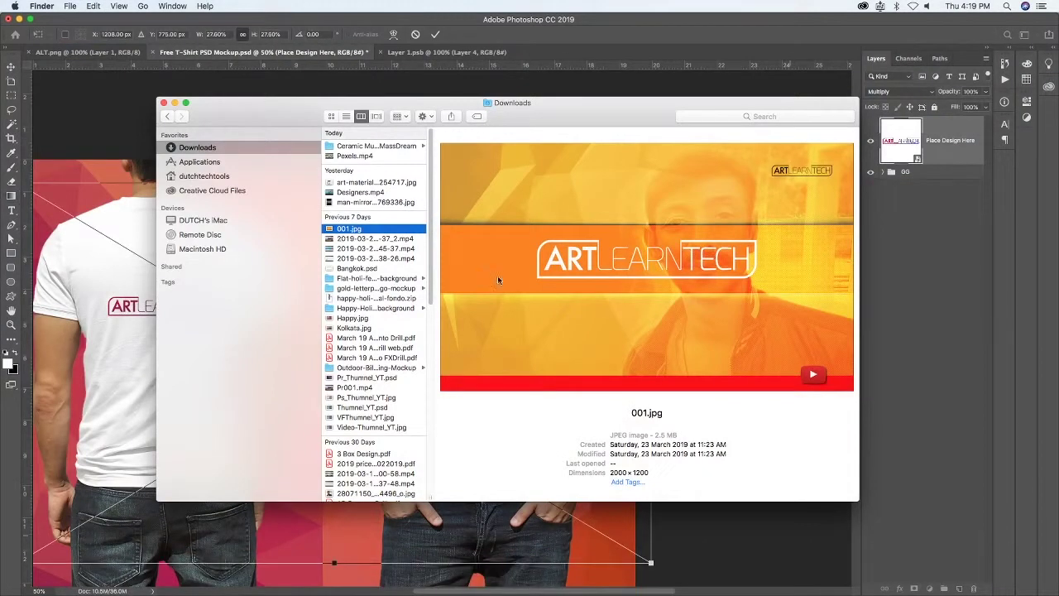
Step: Commit the placed 001 banner layer and toggle its visibility to compare against the shirts
click(96, 114)
key(Return)
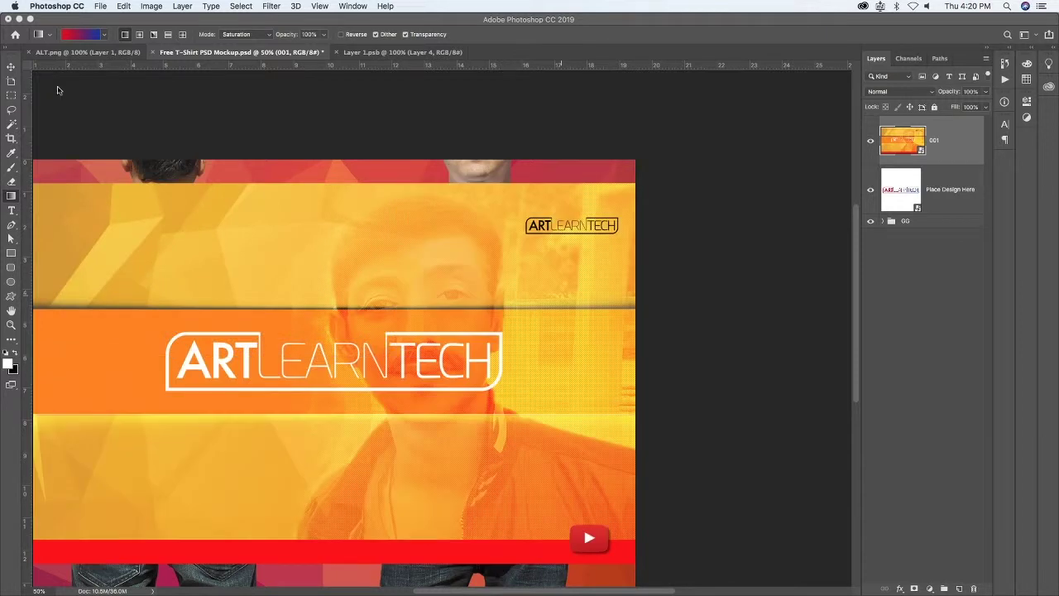
click(9, 67)
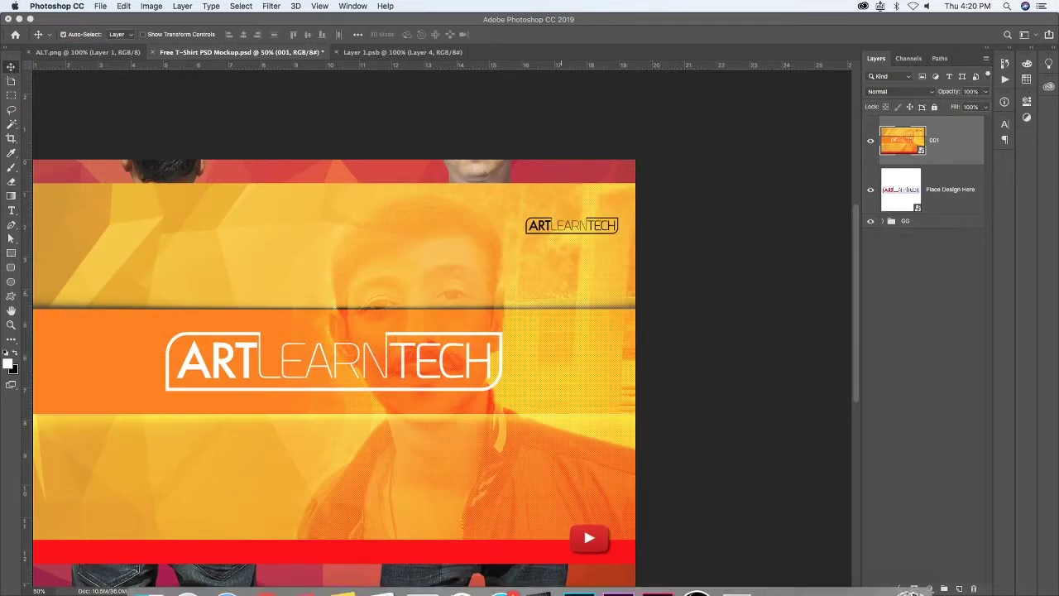
click(871, 141)
click(871, 141)
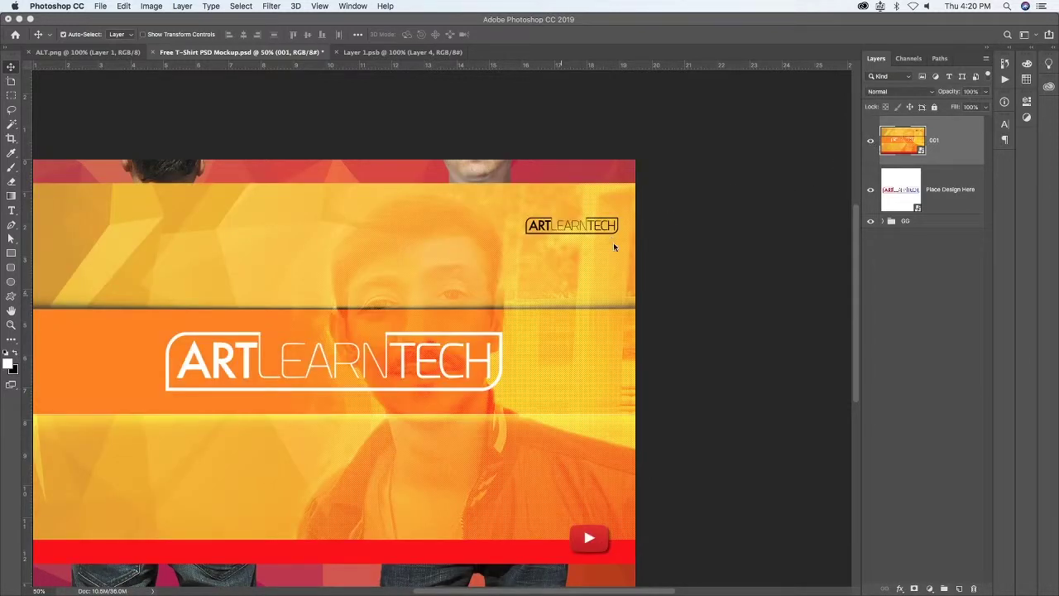
click(870, 142)
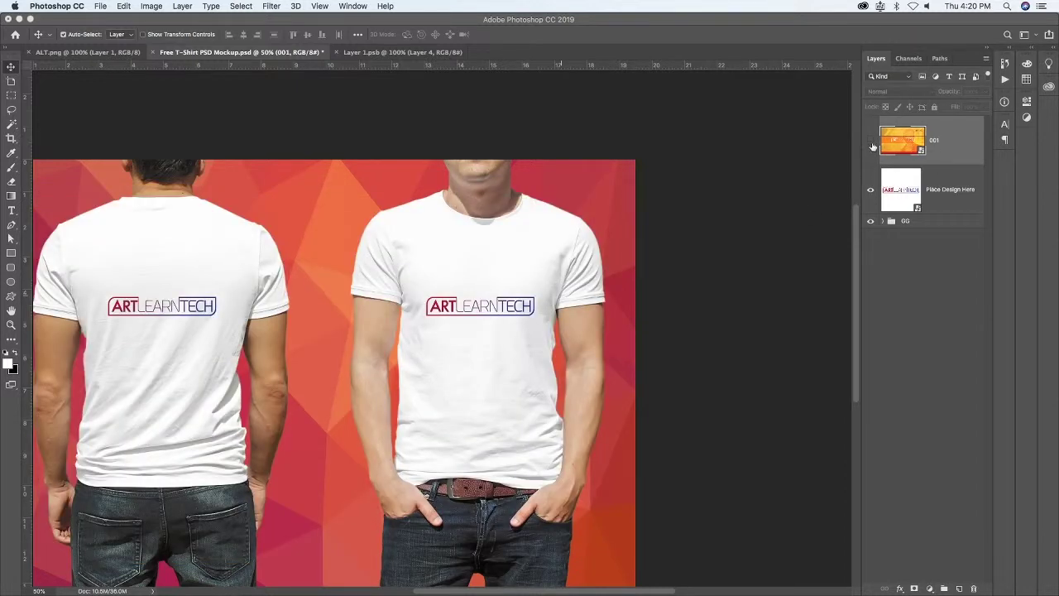
click(871, 142)
Step: Delete the placed 001 layer, then open 001.jpg in Photoshop CC 2019 via Finder's Open With
key(BackSpace)
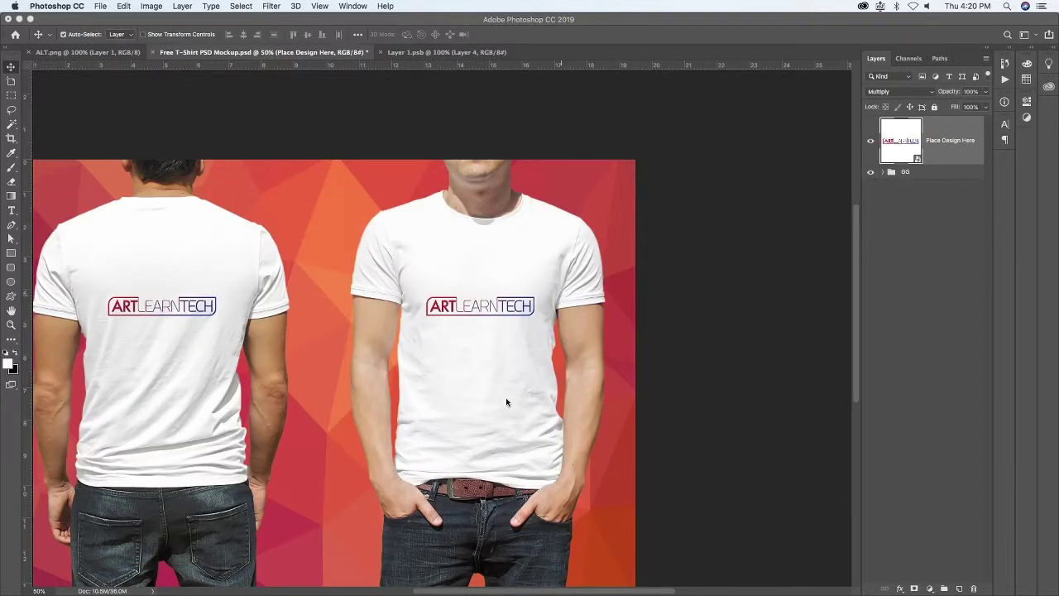
key(super+Tab)
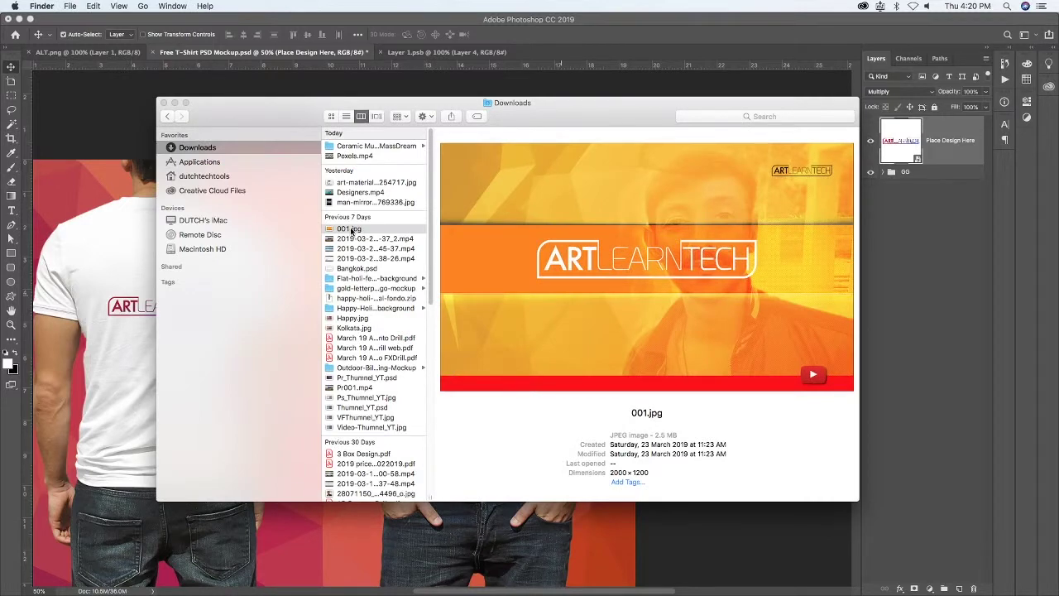
right_click(351, 232)
key(Escape)
drag(351, 232, 681, 30)
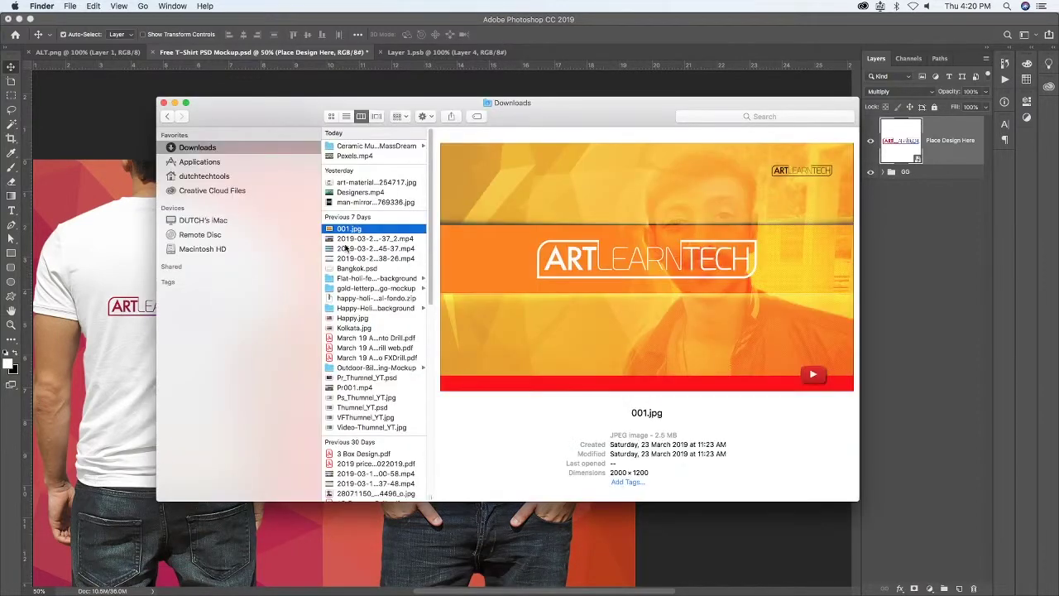
right_click(351, 230)
mouse_move(380, 244)
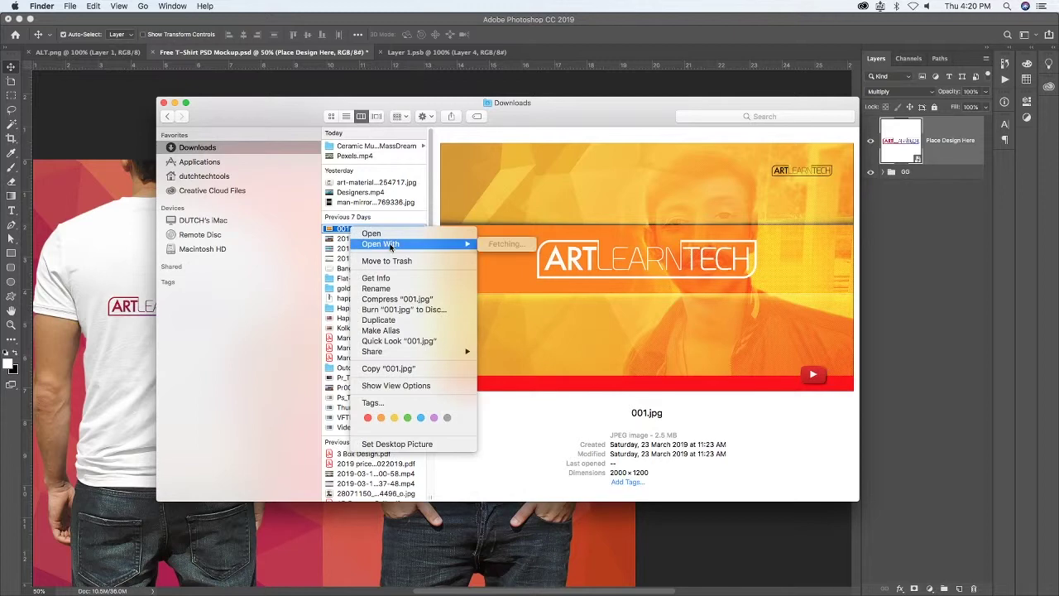
click(597, 277)
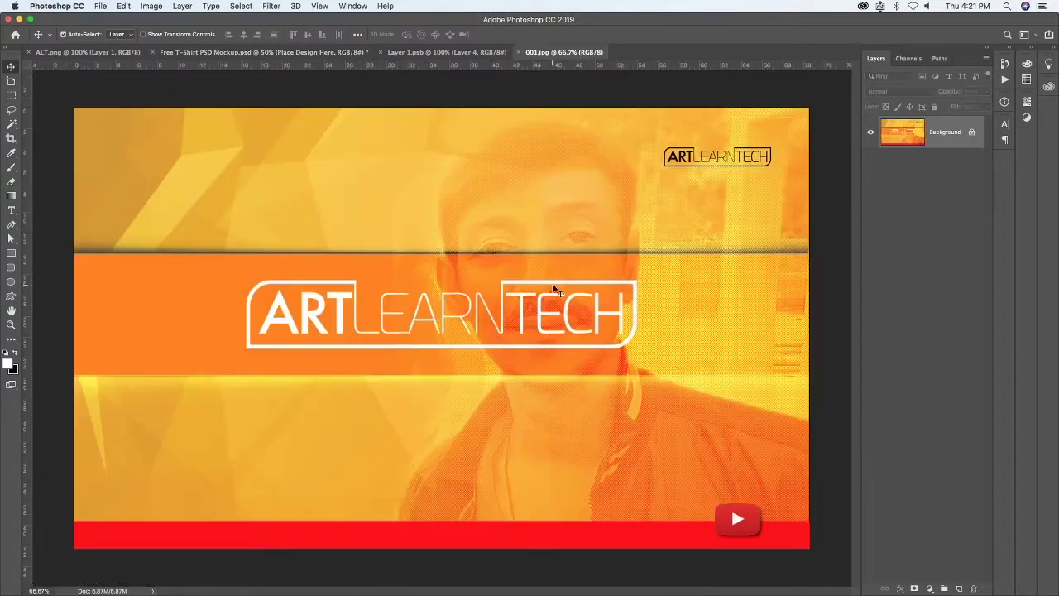
Step: Select all of the 001.jpg banner for copying, then close it without saving
key(ctrl+a)
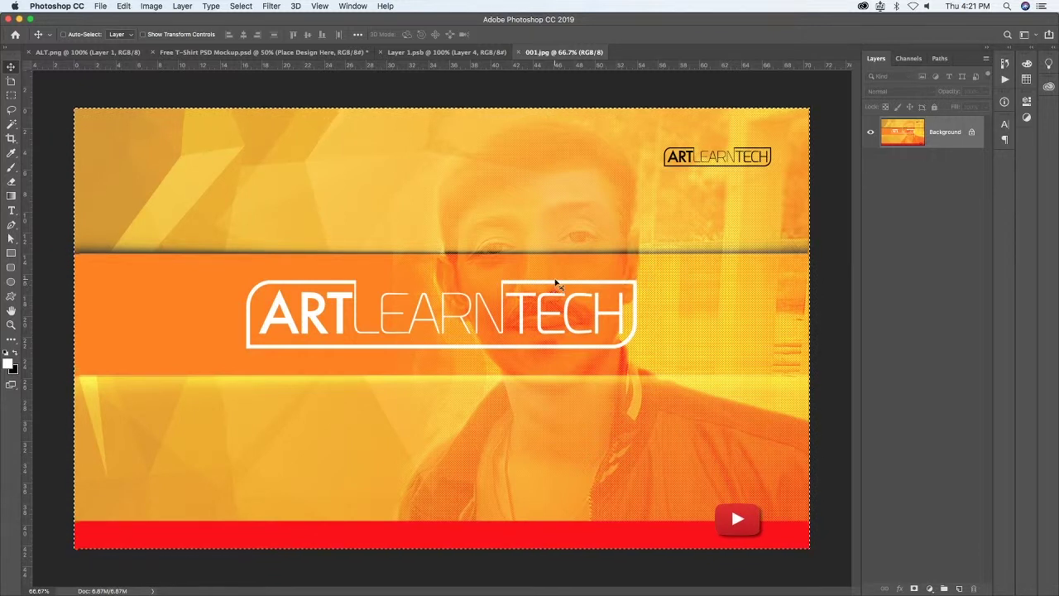
double_click(935, 132)
click(629, 247)
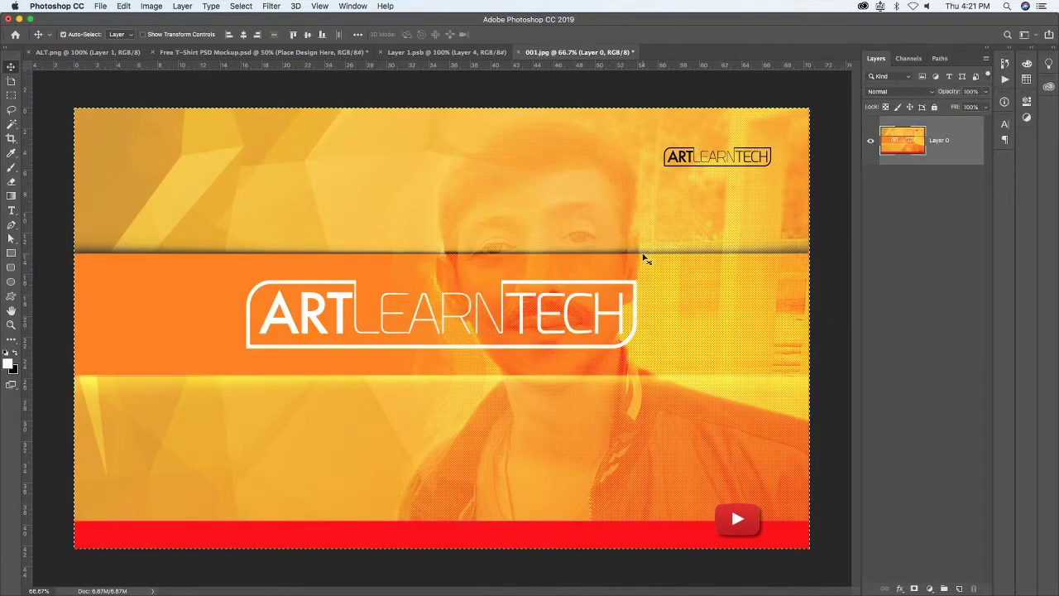
key(ctrl+w)
click(492, 207)
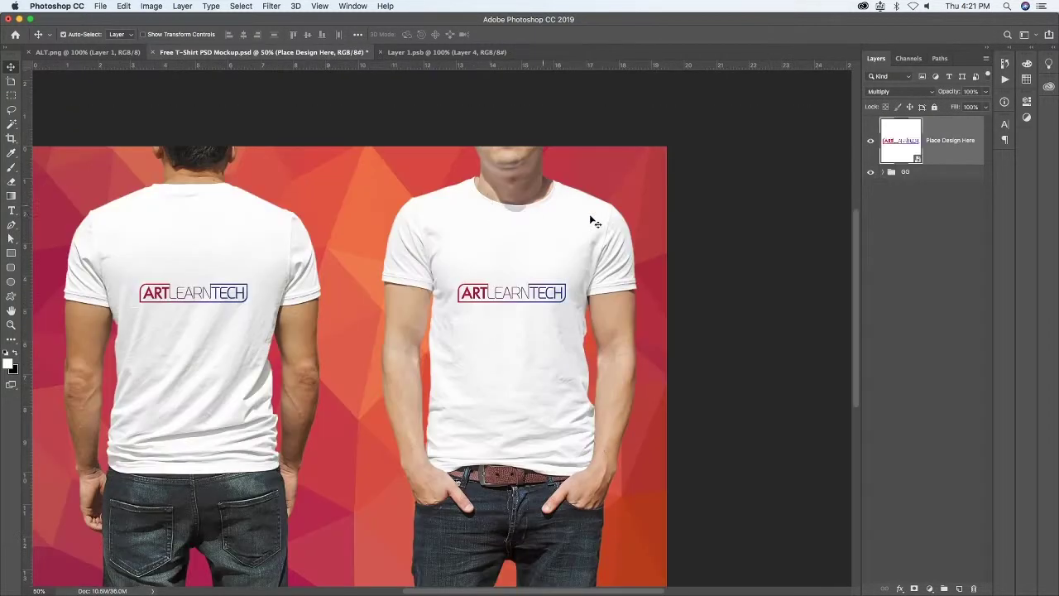
Step: Paste the banner into the Place Design Here file as Layer 5, shrunk to 17.5%
double_click(895, 148)
key(ctrl+v)
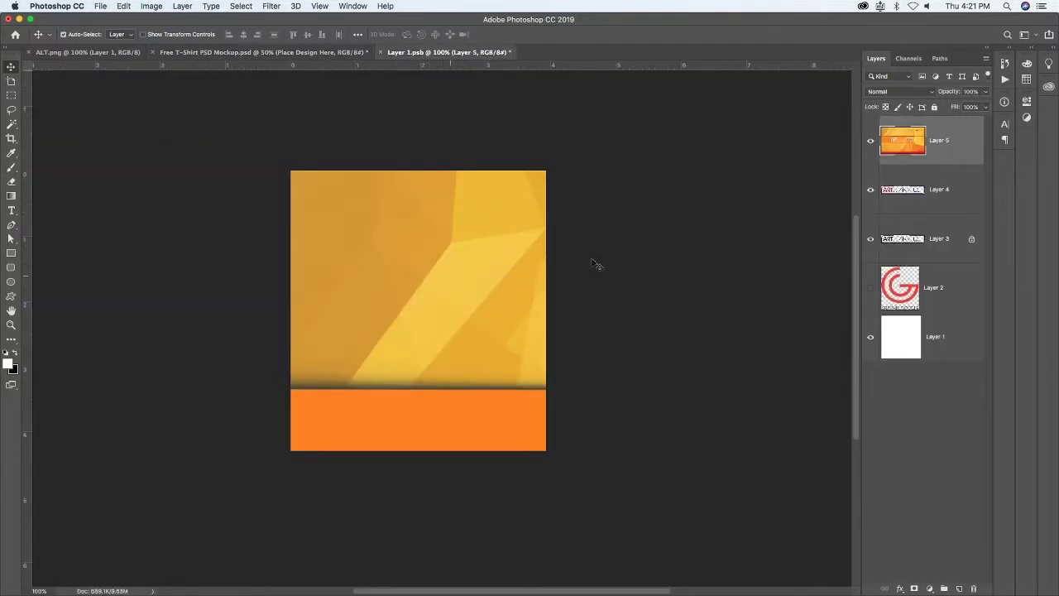
key(ctrl+t)
drag(290, 170, 564, 426)
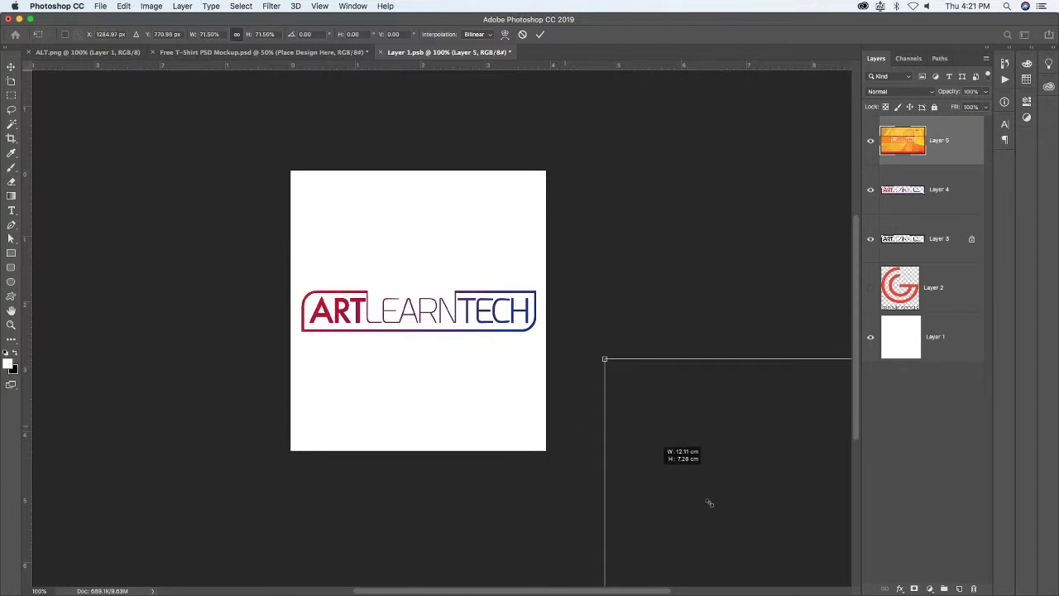
drag(564, 426, 700, 508)
mouse_move(135, 165)
mouse_down()
mouse_move(80, 82)
mouse_move(207, 149)
mouse_move(488, 356)
mouse_move(532, 402)
mouse_move(378, 269)
mouse_move(316, 274)
mouse_move(310, 259)
mouse_up()
key(Return)
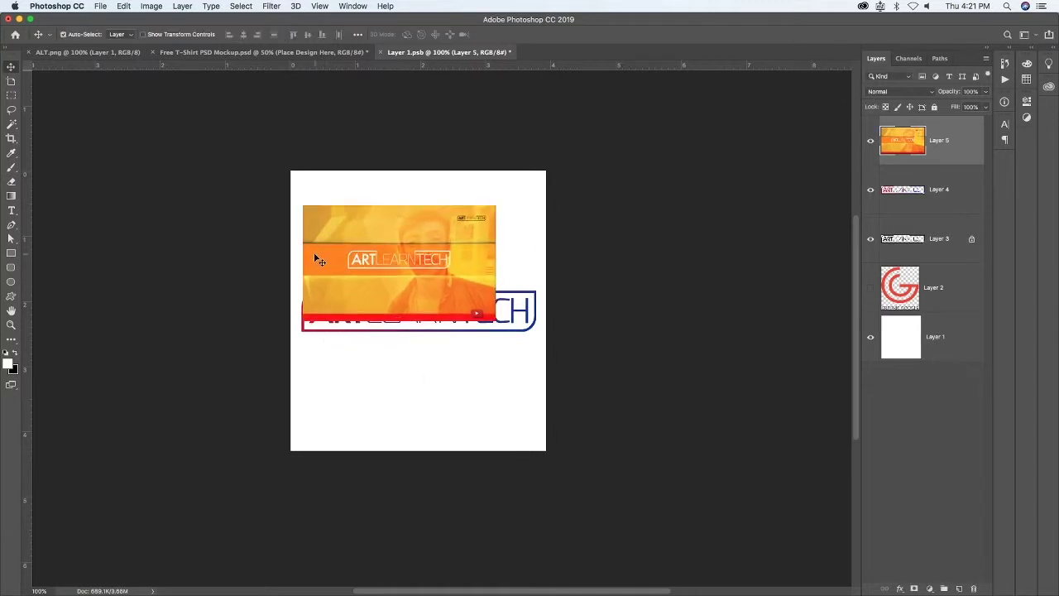
key(m)
drag(404, 245, 433, 282)
key(shift+m)
Step: Trim Layer 5 to a circle by deleting everything outside an elliptical selection
drag(358, 201, 439, 283)
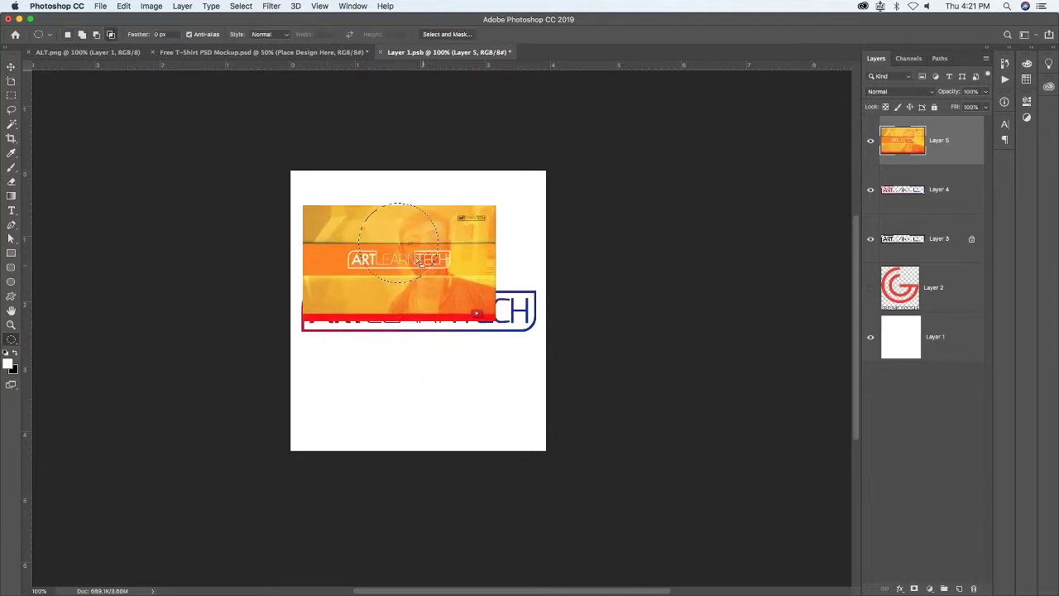
mouse_move(438, 284)
mouse_down()
mouse_move(427, 263)
mouse_move(428, 279)
mouse_up()
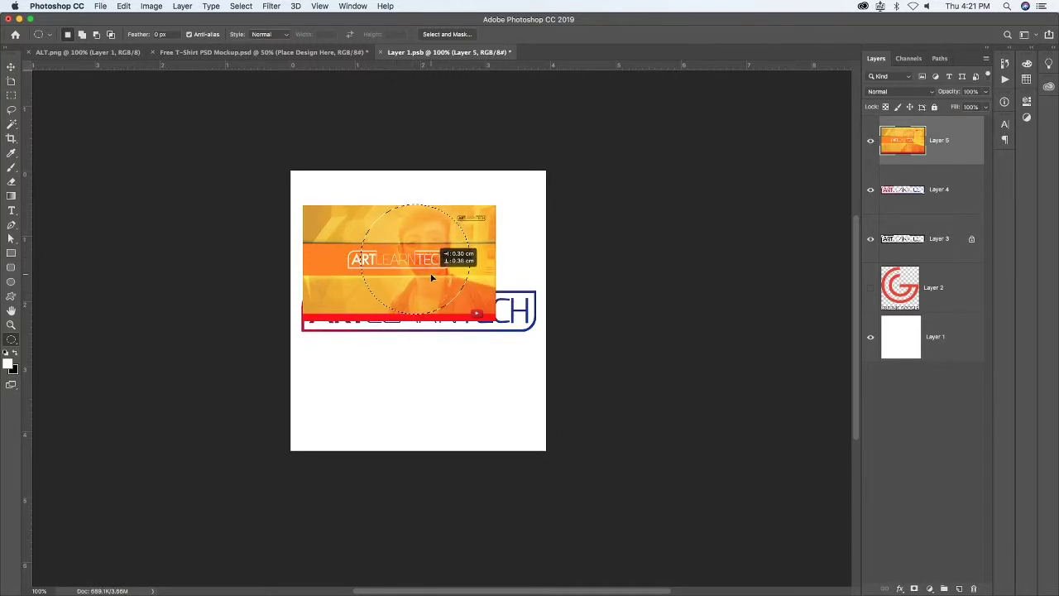
drag(428, 277, 433, 278)
key(ctrl+shift+i)
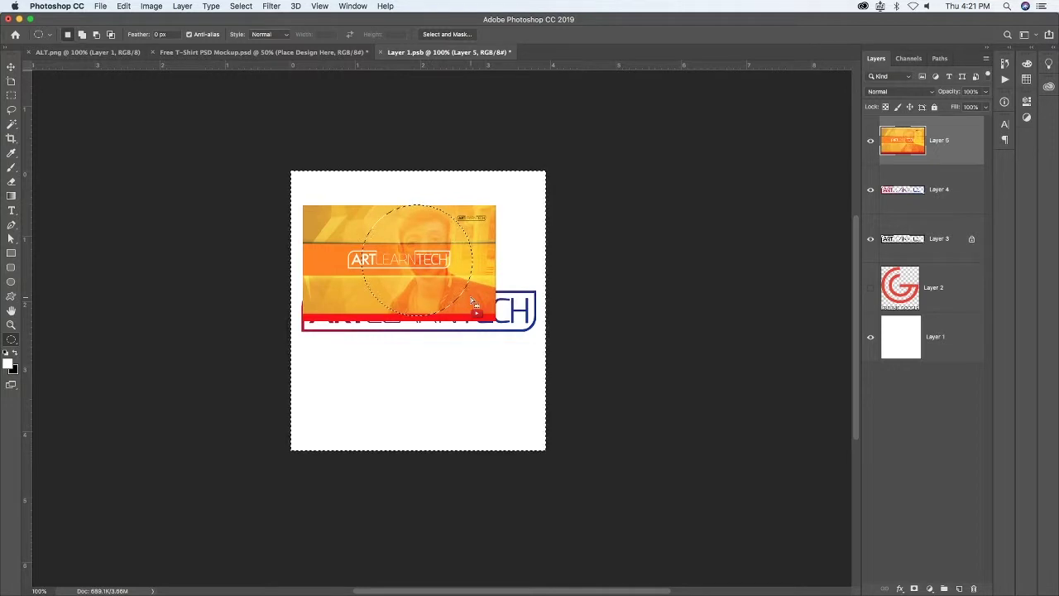
key(Delete)
key(ctrl+d)
Step: Resize the circular badge to about 80%, save, and view both shirts in the mockup
key(ctrl+t)
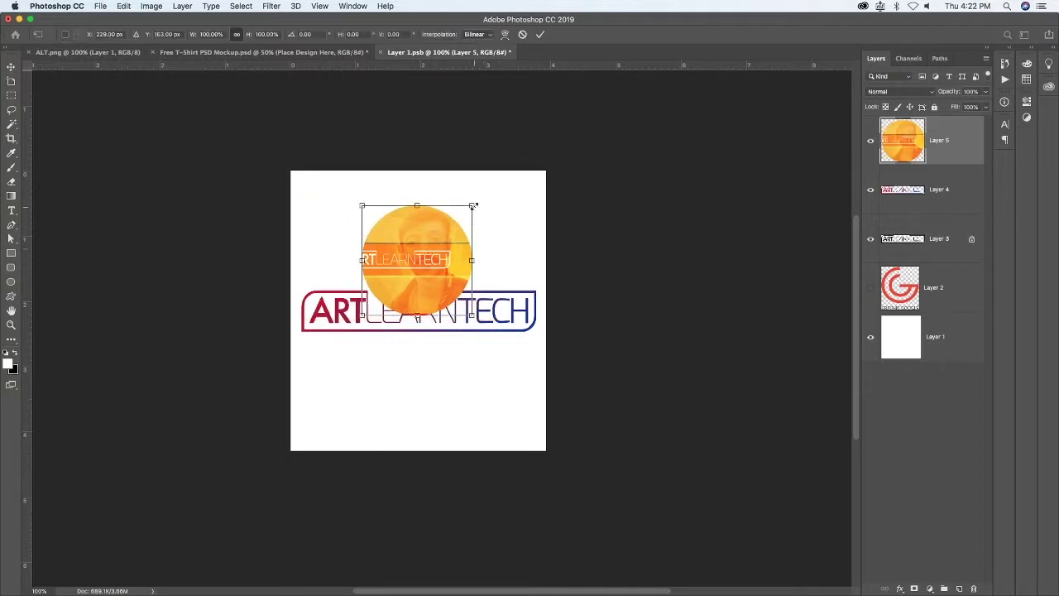
mouse_move(472, 205)
mouse_down()
mouse_move(439, 242)
mouse_move(447, 222)
mouse_move(421, 242)
mouse_move(455, 211)
mouse_up()
drag(373, 211, 366, 202)
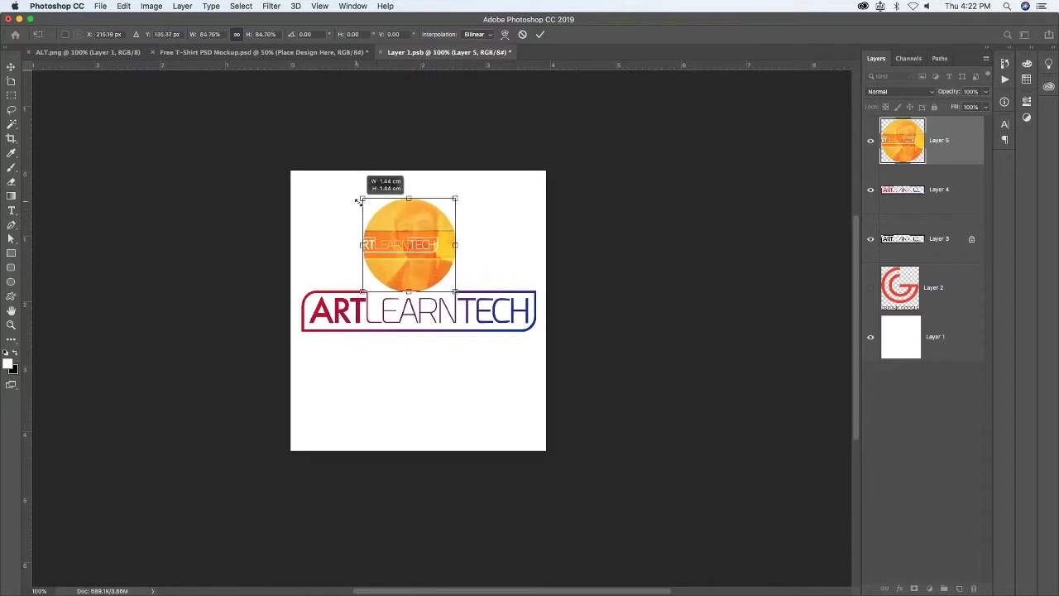
key(Return)
key(m)
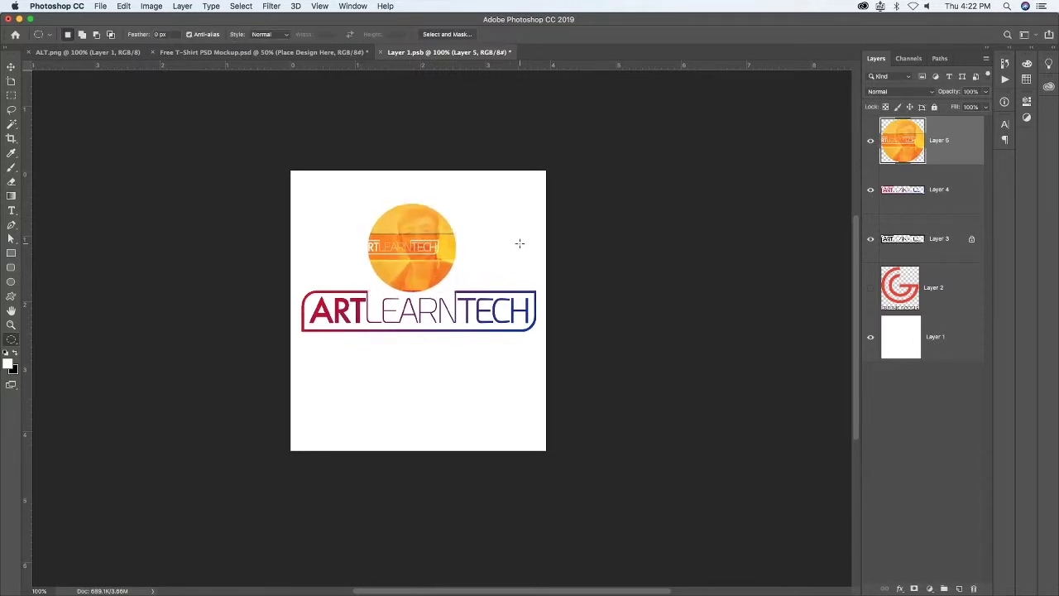
key(ctrl+s)
click(263, 52)
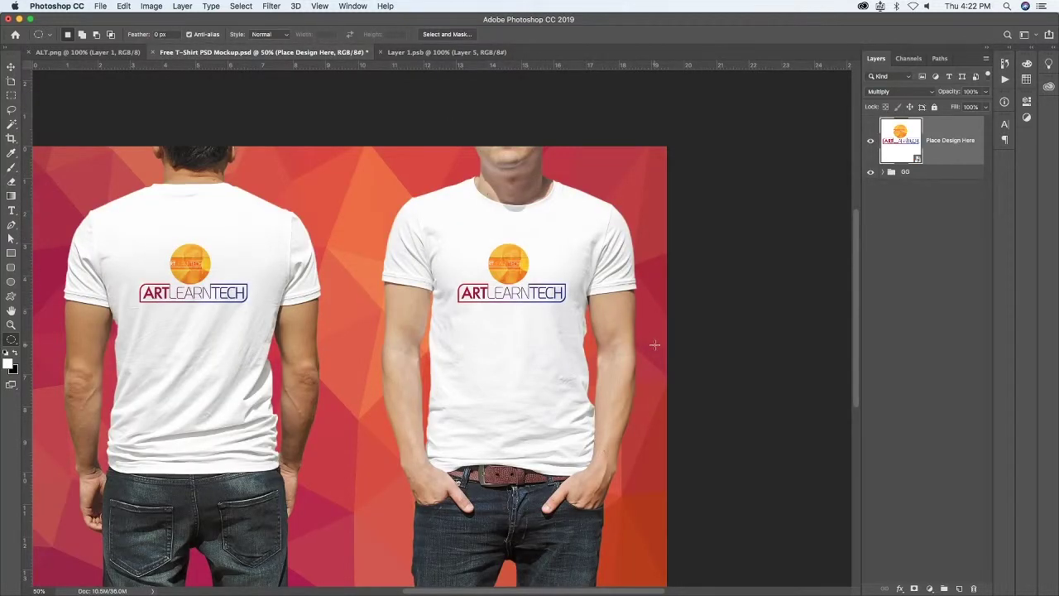
key(ctrl+minus)
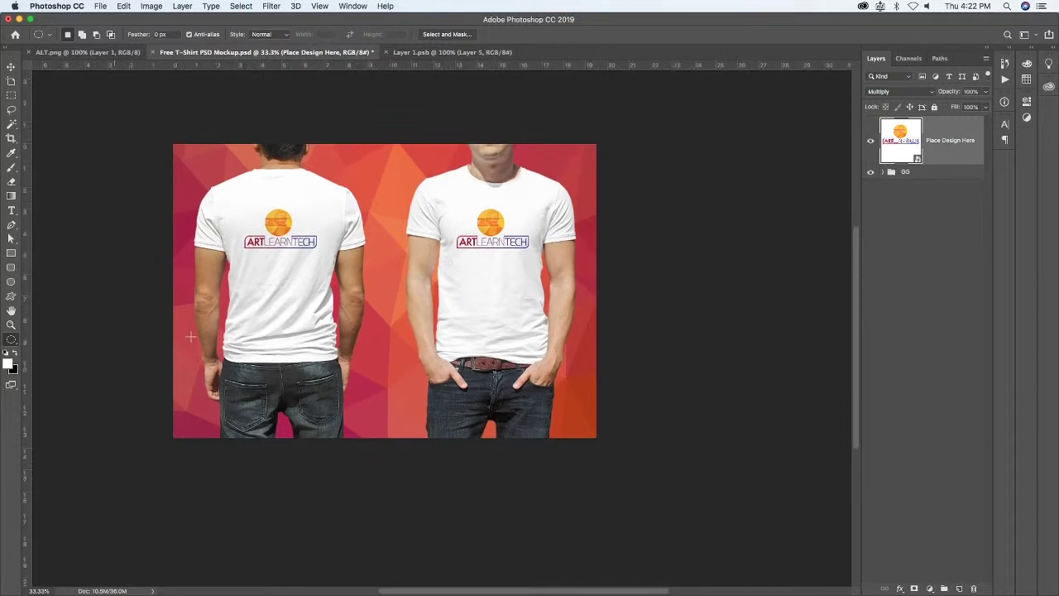
Step: Save the mockup, then save a JPEG copy prefixed 'ALT' to Downloads at quality 12
click(100, 6)
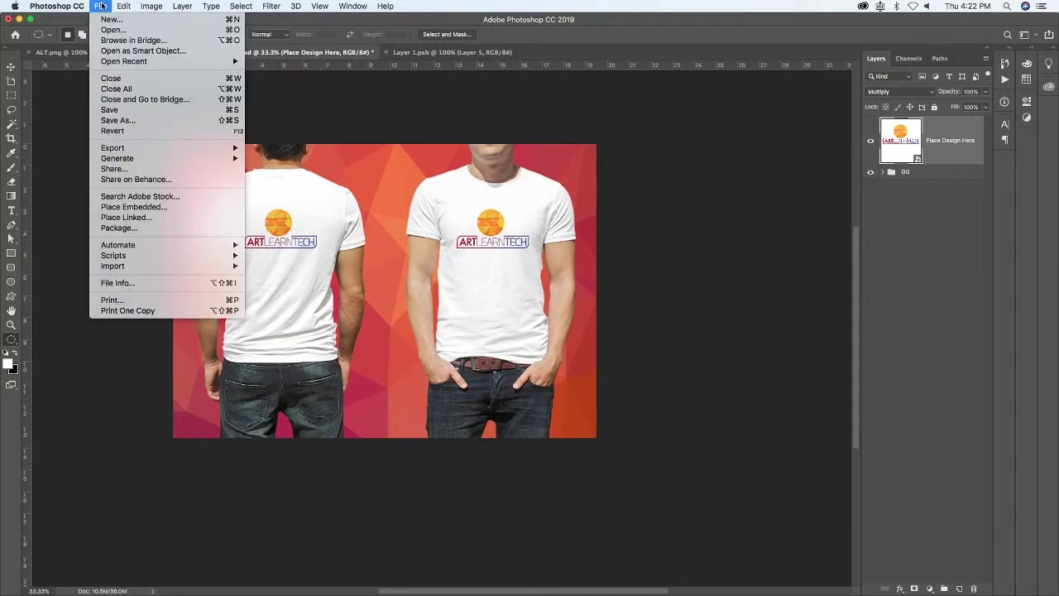
click(173, 111)
click(100, 6)
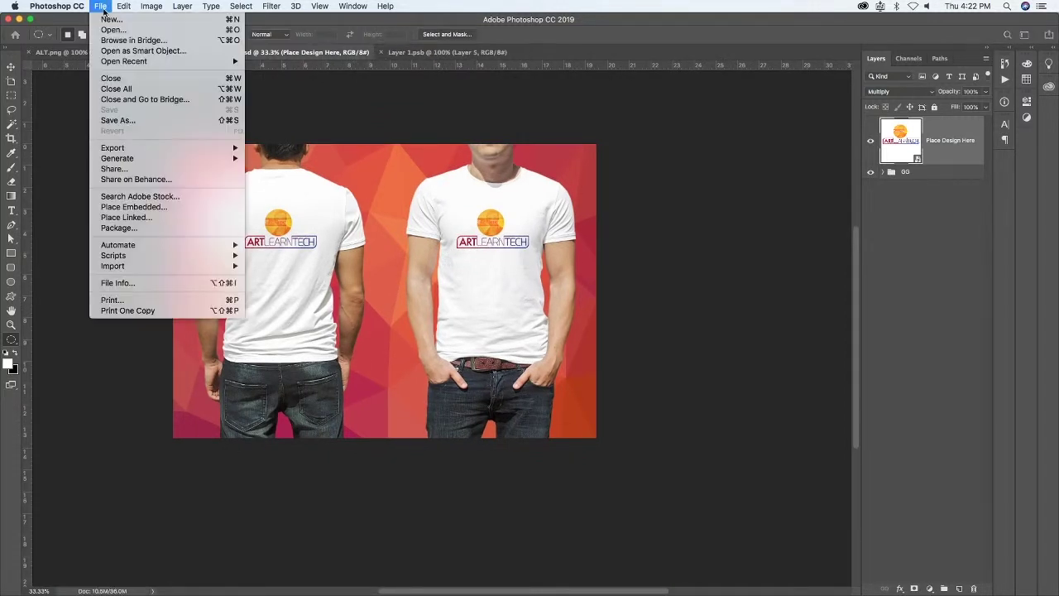
click(132, 123)
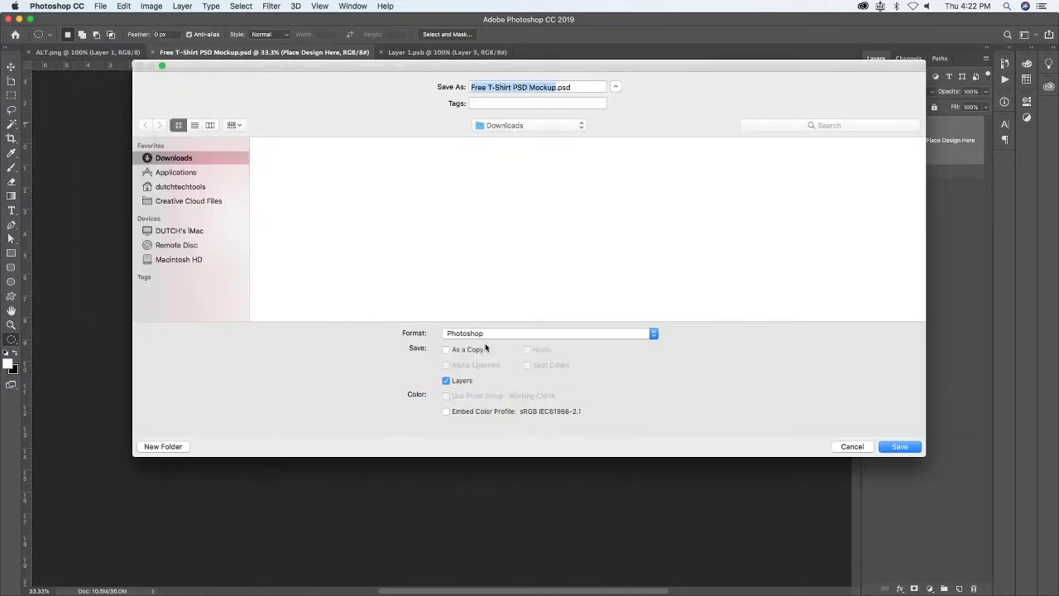
click(510, 334)
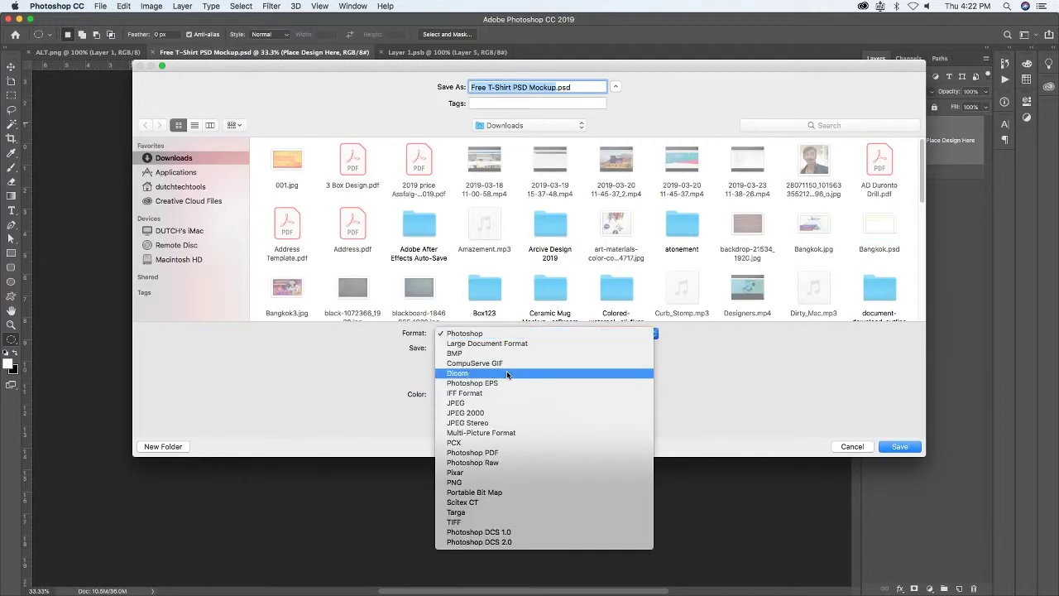
click(510, 403)
click(559, 88)
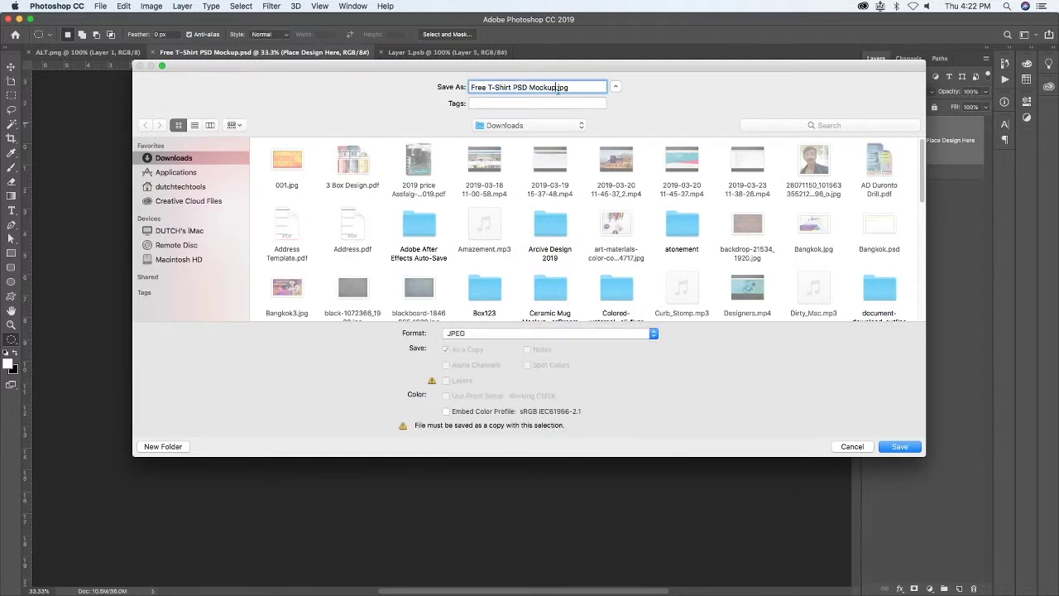
double_click(478, 88)
text(ALT+)
text(-)
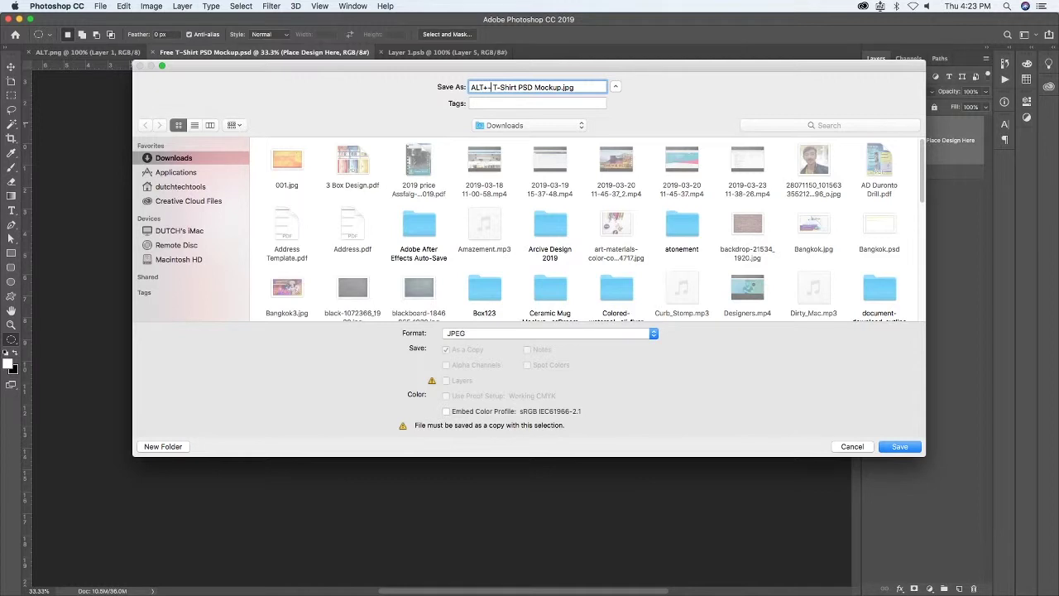
key(Return)
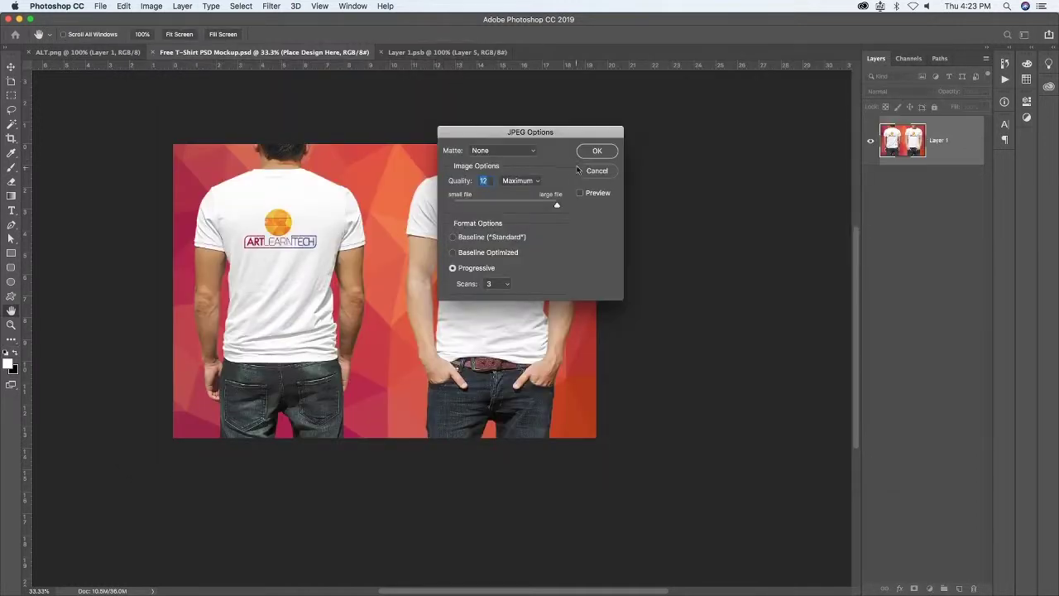
click(596, 150)
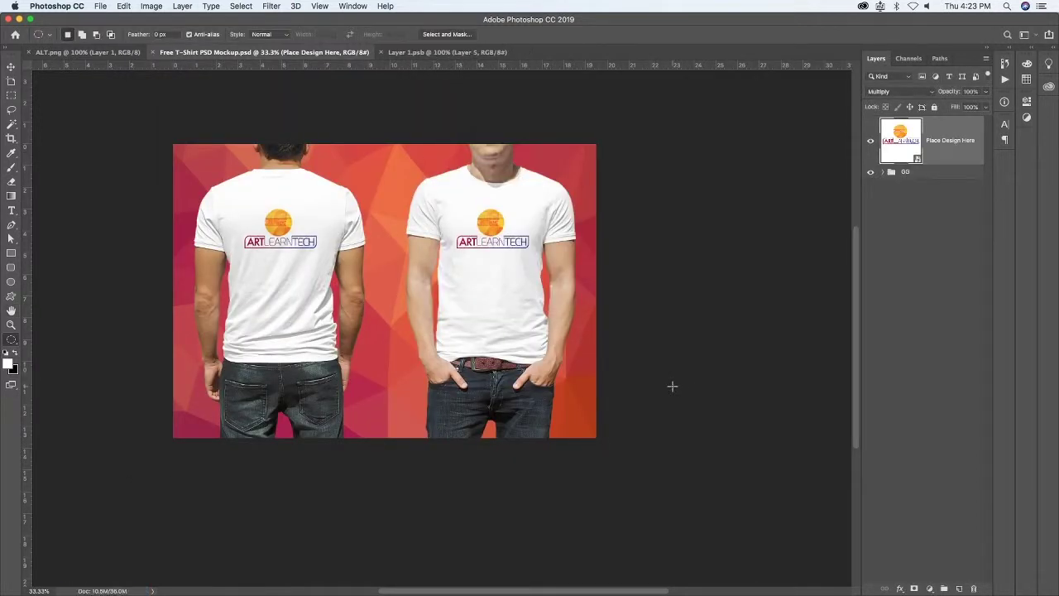
mouse_move(529, 591)
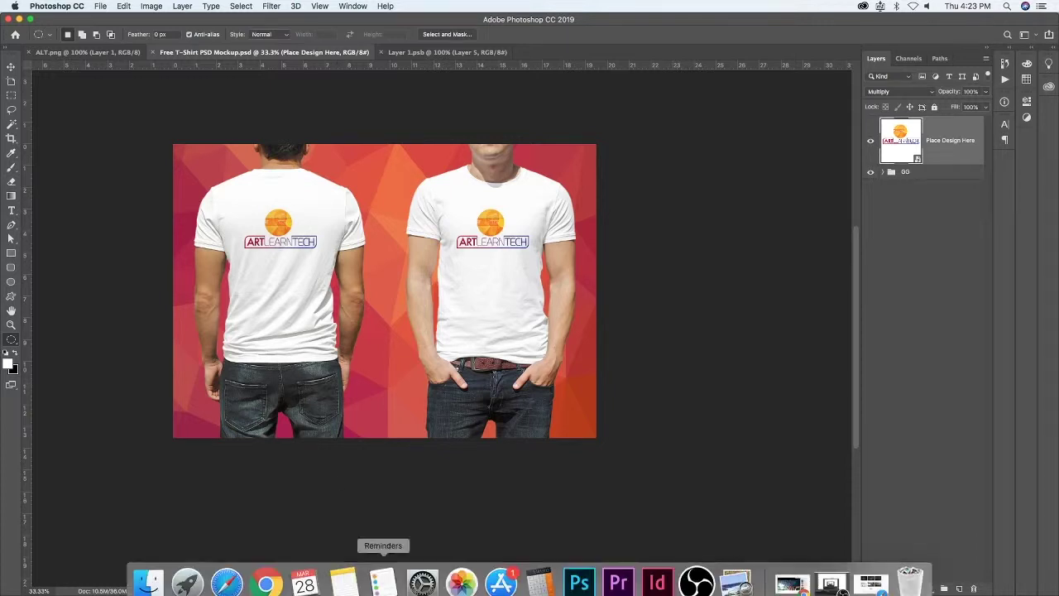
Step: Locate Ceramic Mug Mock-Up - (Freebie) by MassDream.psd in Downloads and bring up Open With
click(146, 577)
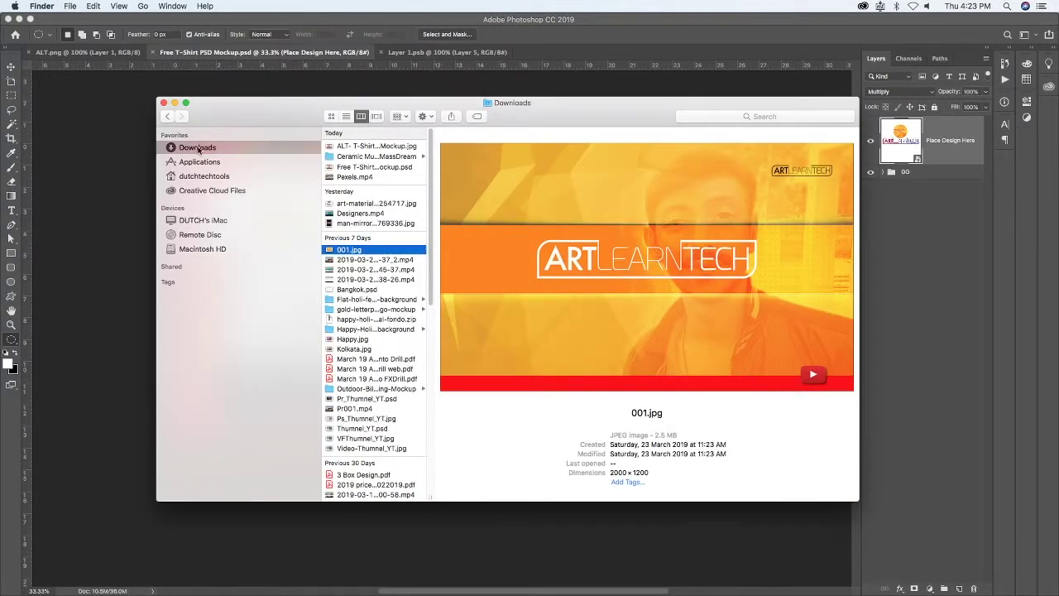
click(364, 157)
key(Right)
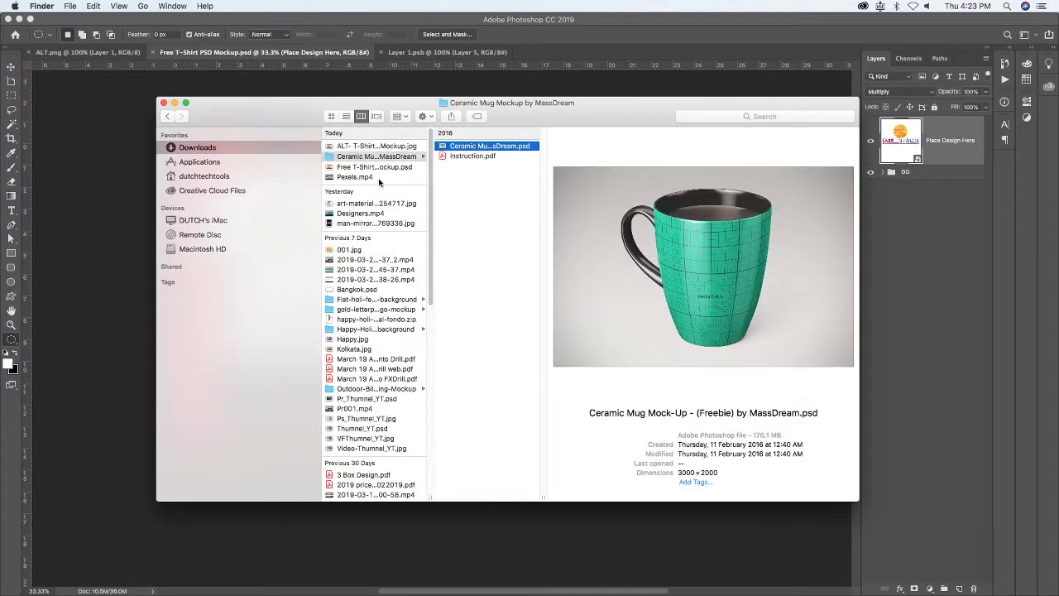
drag(643, 110, 476, 80)
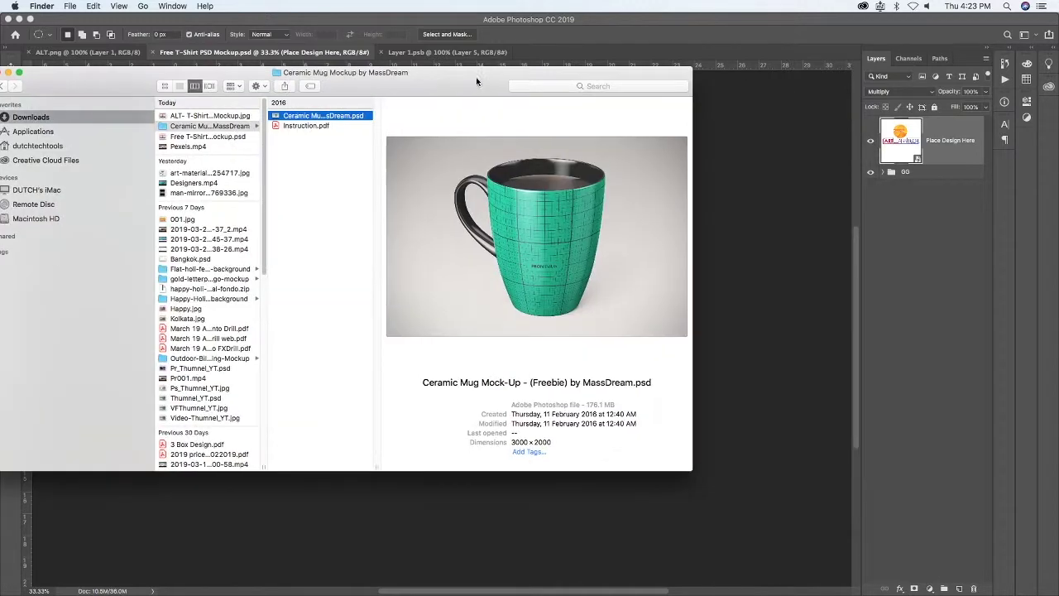
right_click(283, 120)
right_click(332, 118)
Step: Open the ceramic mug psd in Photoshop and toggle the mug group and backdrop visibility
click(660, 135)
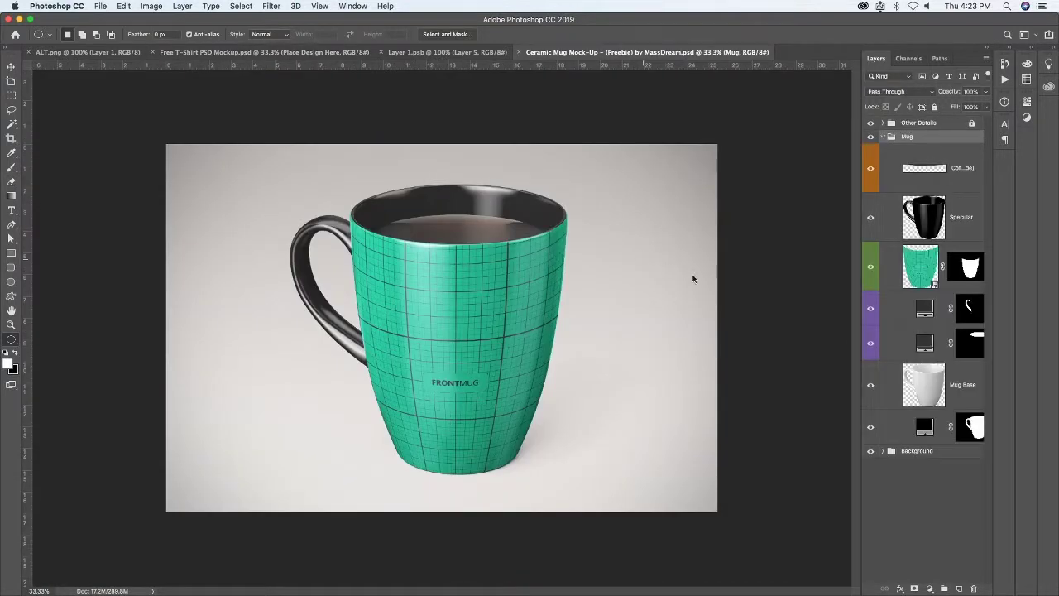
click(882, 136)
click(870, 136)
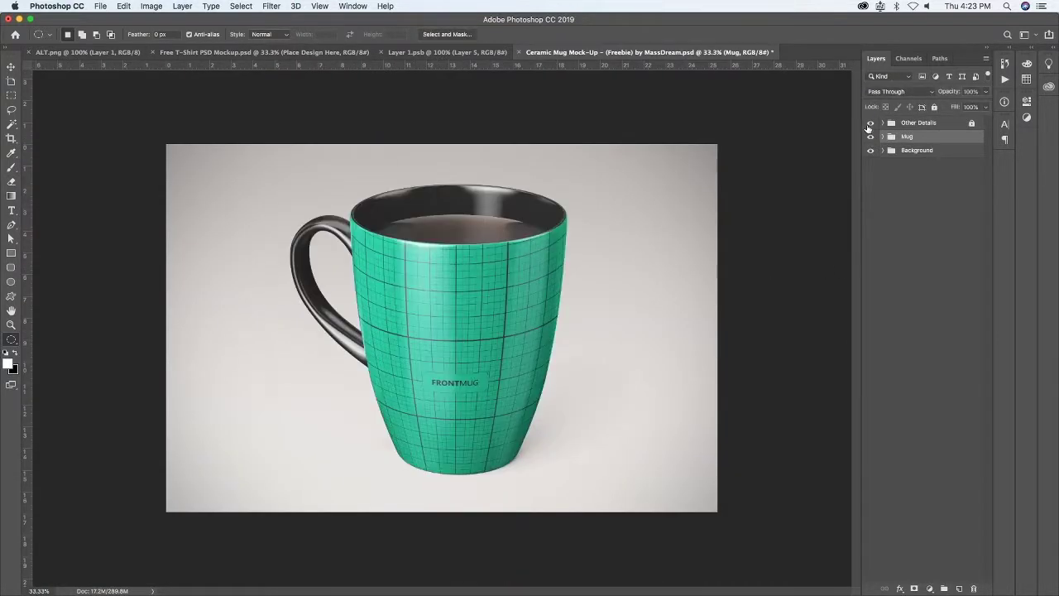
click(870, 122)
Step: Inspect the Mug group's coffee, highlight and design layers, then open the Front Mug Design smart object
click(882, 136)
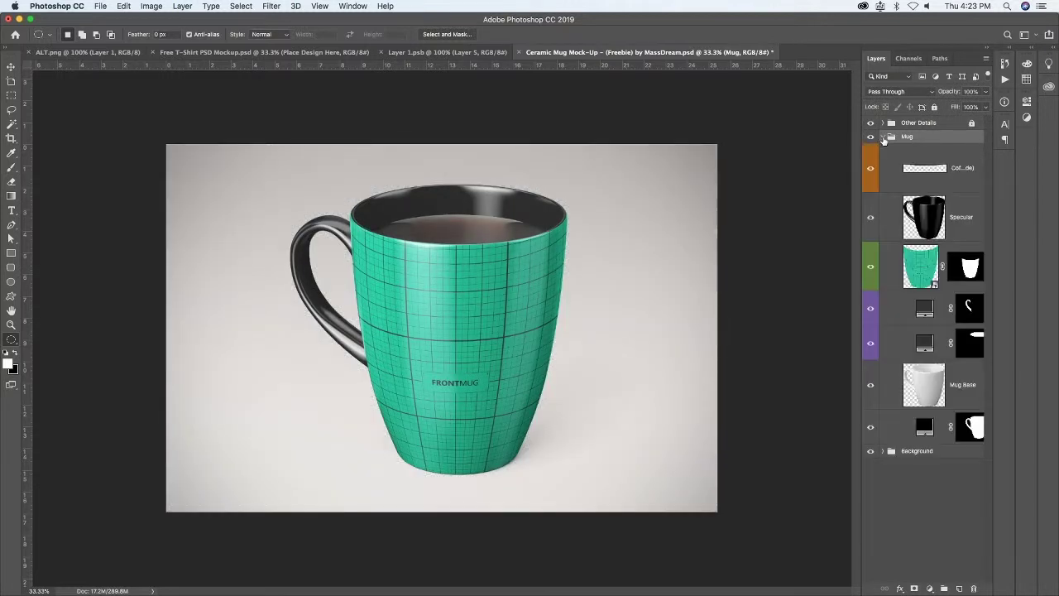
click(869, 170)
click(869, 170)
click(870, 218)
click(870, 218)
click(870, 272)
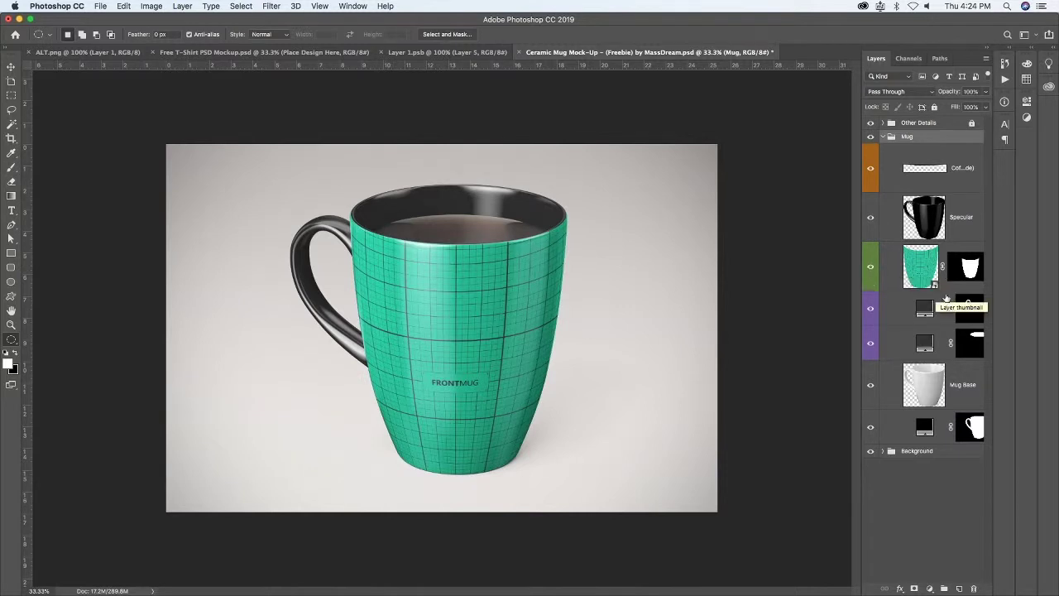
click(921, 264)
double_click(932, 270)
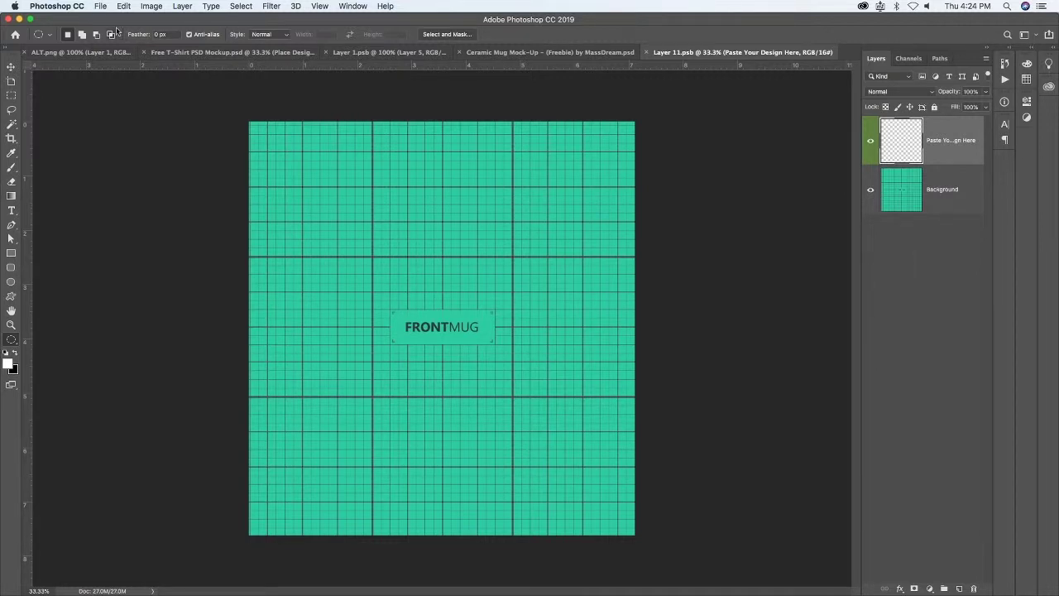
Step: Copy the ARTLEARNTECH logo into Layer 11.psb and shrink it to about 84%
click(95, 53)
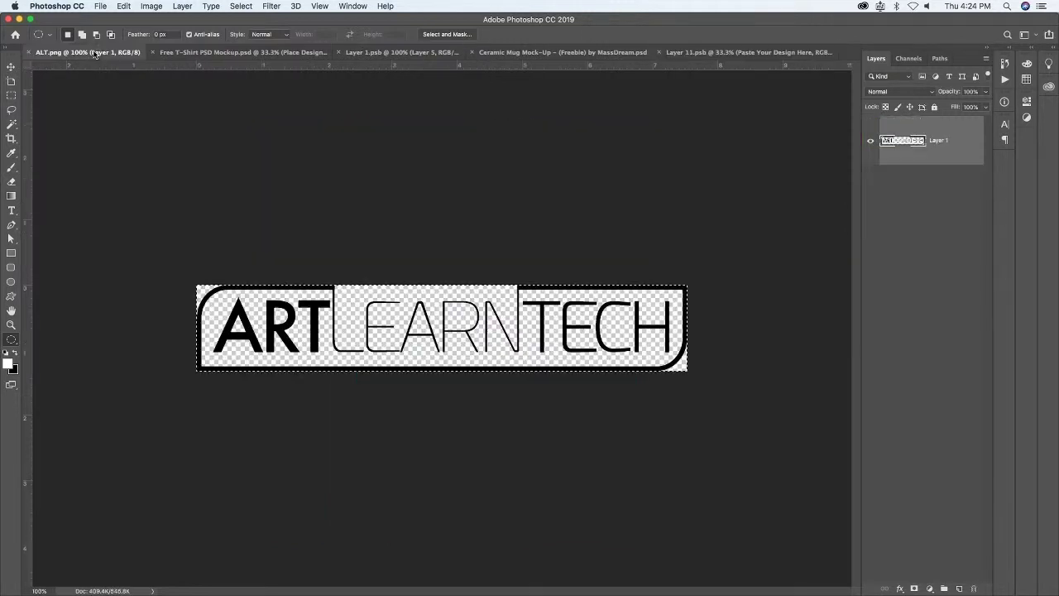
click(123, 7)
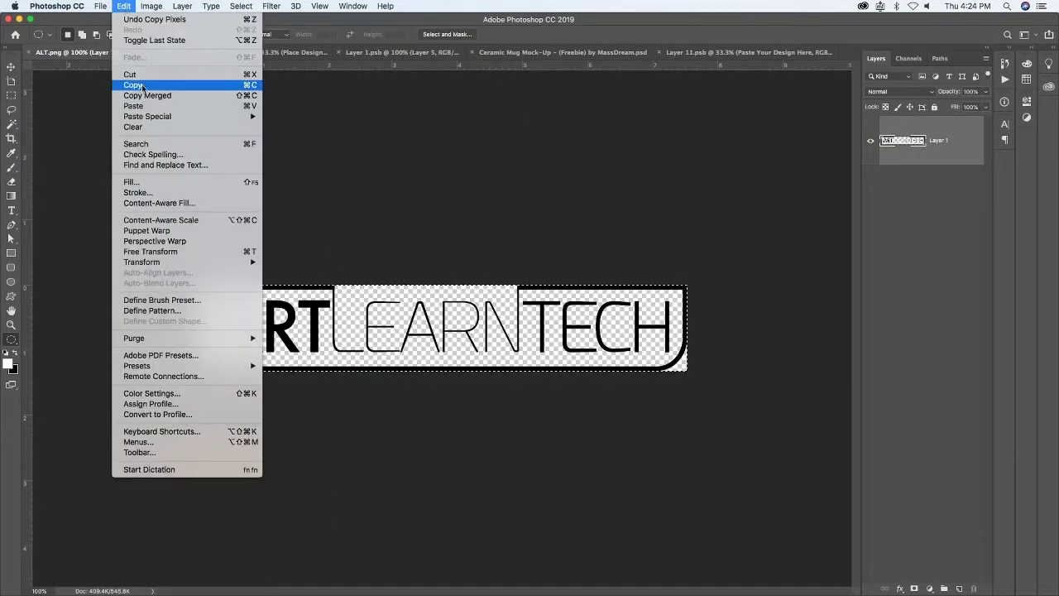
click(143, 86)
click(737, 53)
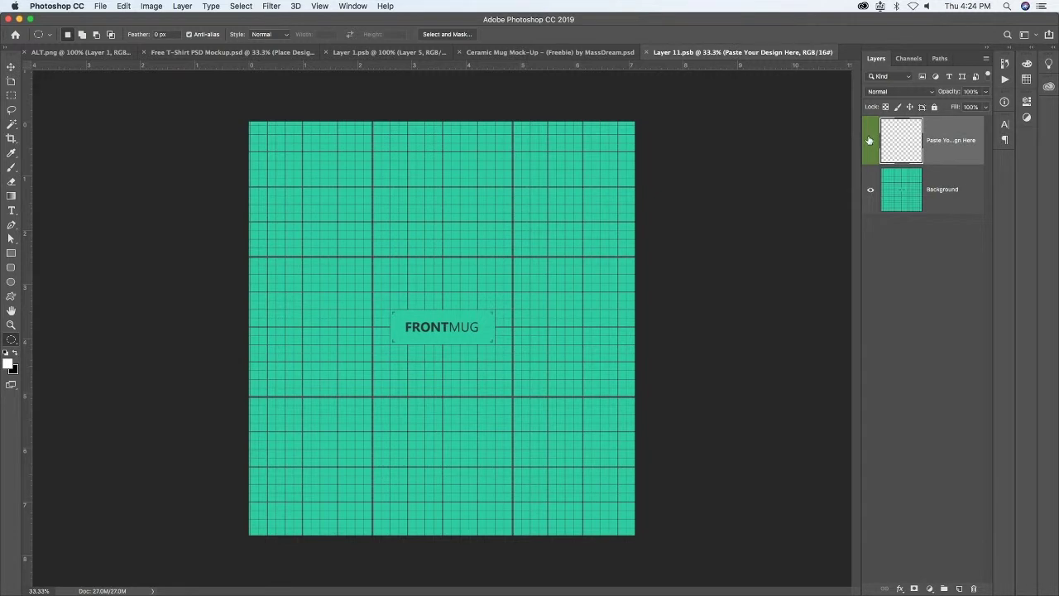
key(super+v)
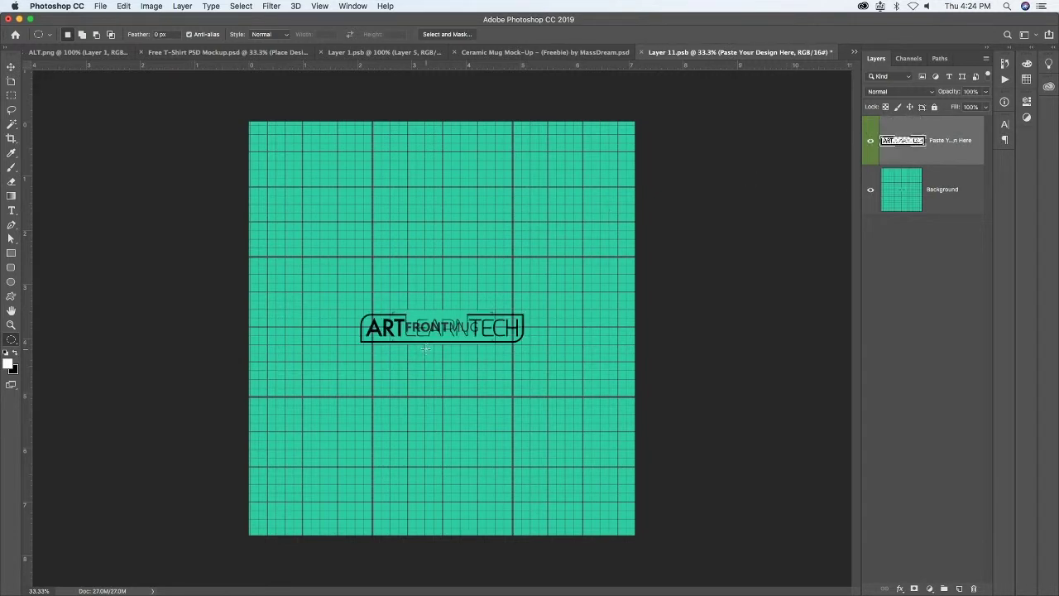
key(super+t)
drag(523, 314, 510, 316)
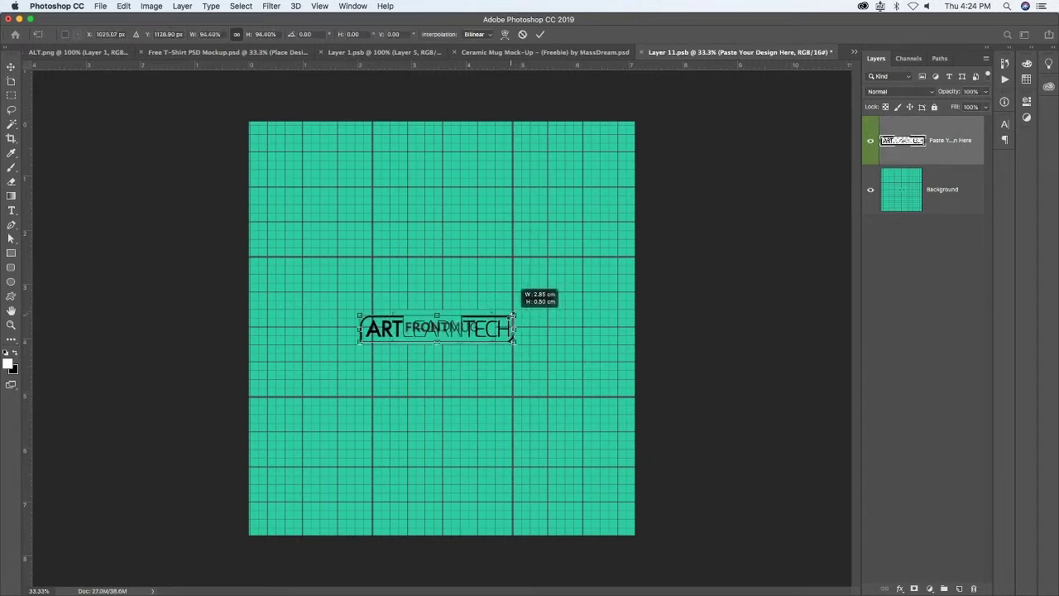
drag(359, 341, 373, 339)
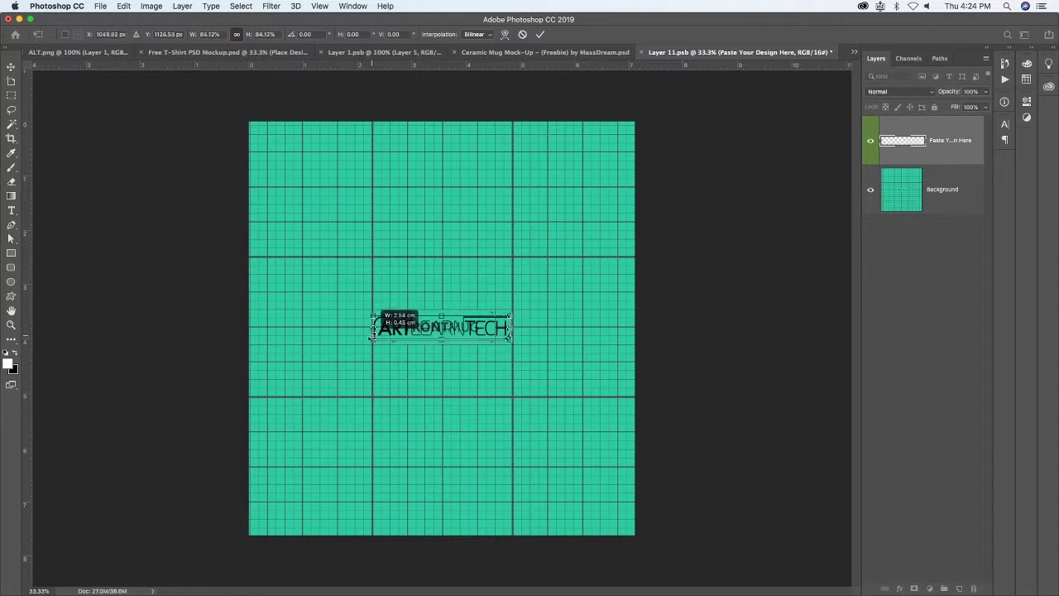
key(Return)
Step: Hide the green grid layer, save Layer 11.psb, and check the logo on the mug tab
key(super+a)
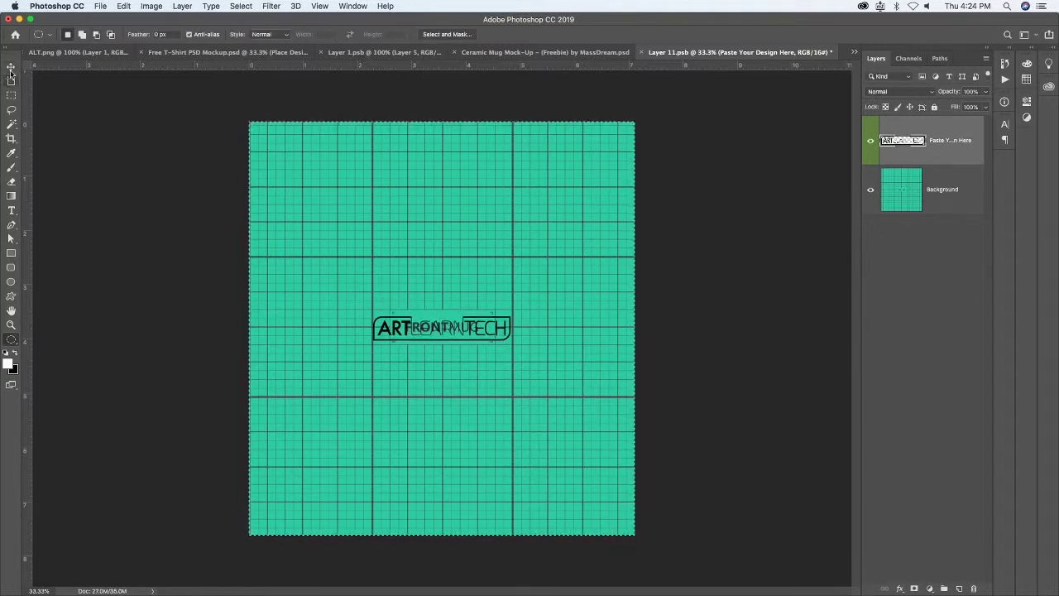
key(super+d)
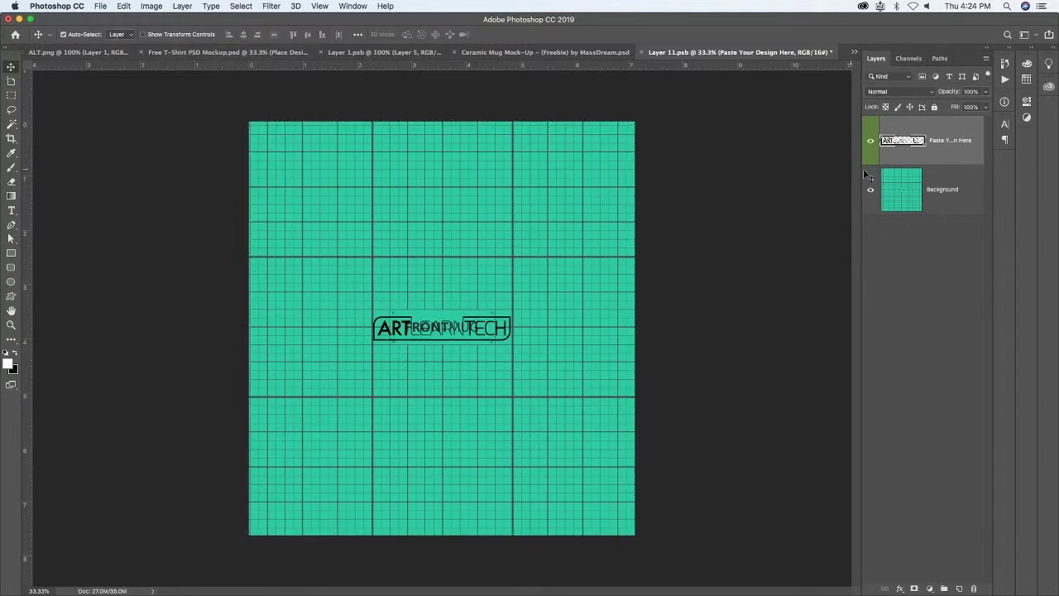
click(869, 192)
click(102, 7)
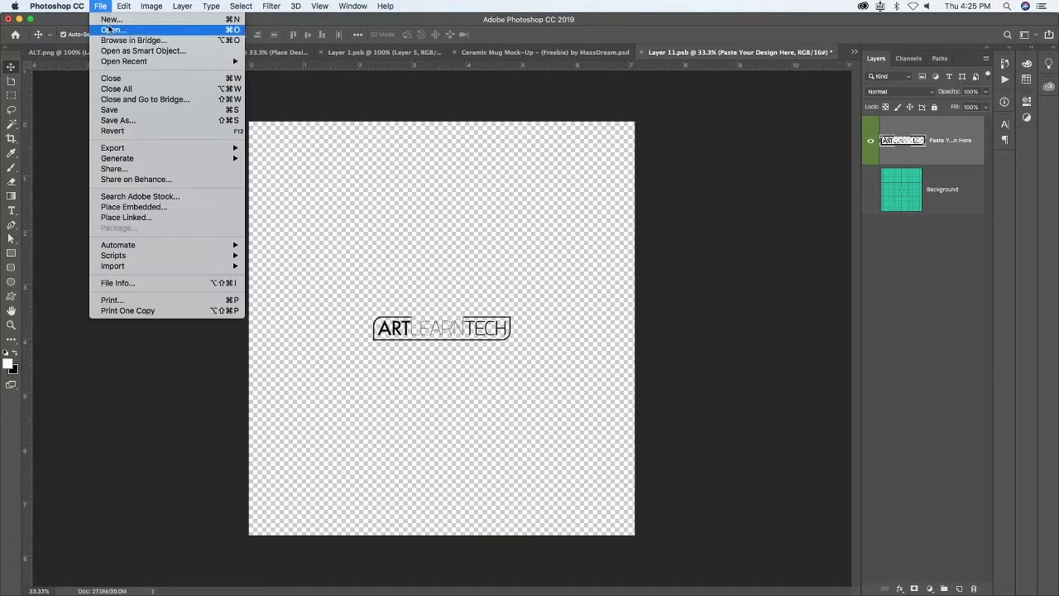
click(110, 110)
click(513, 52)
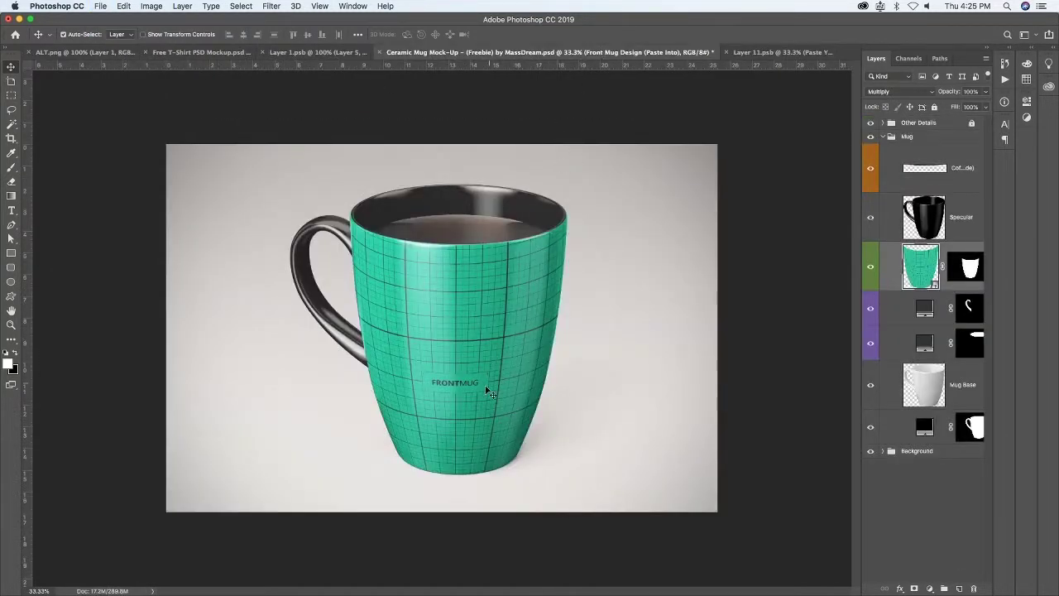
click(781, 52)
key(super+s)
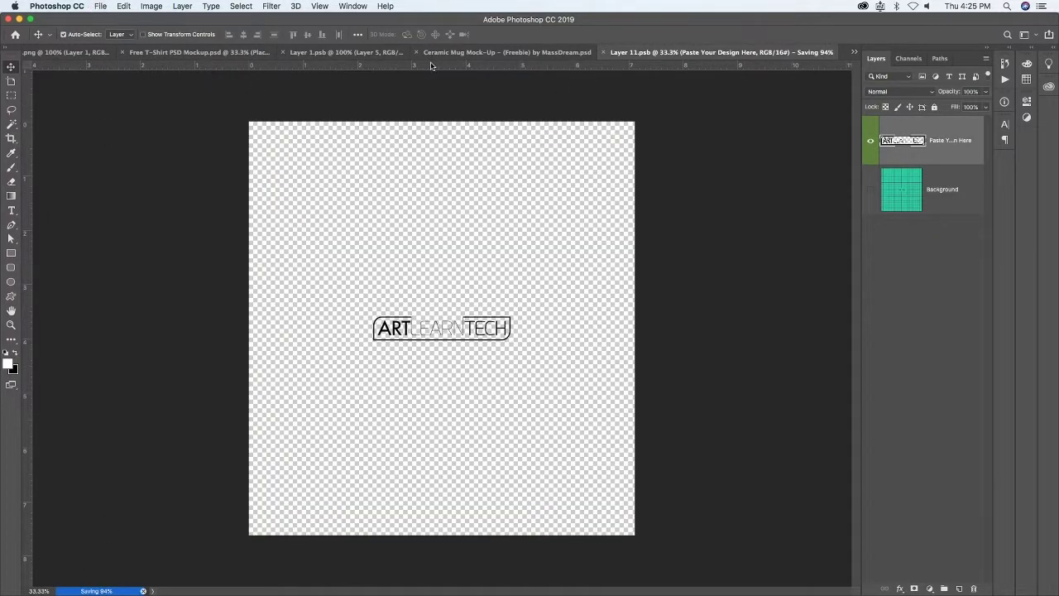
click(493, 53)
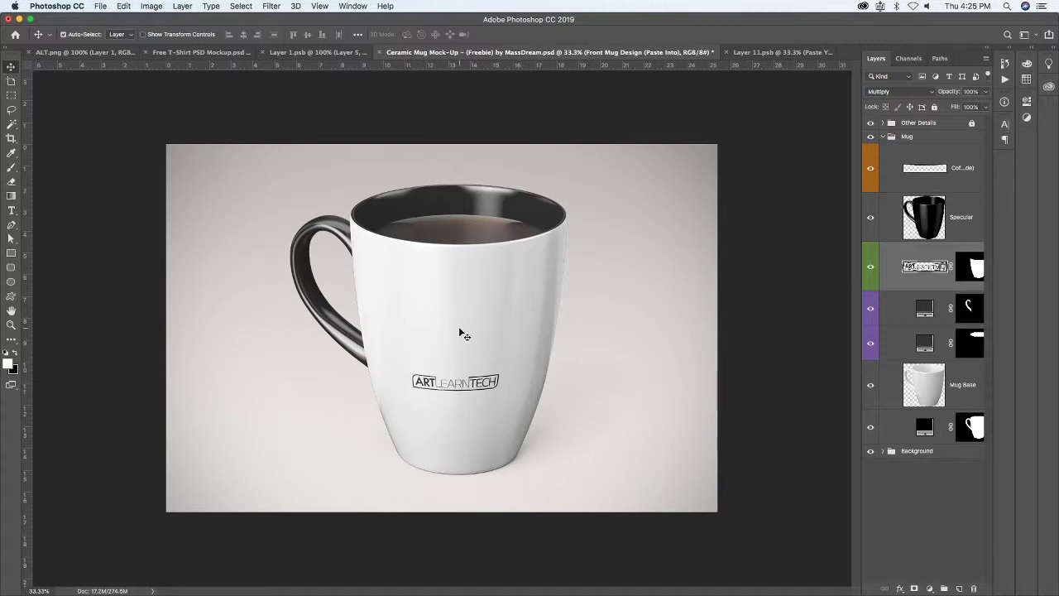
key(ctrl+Tab)
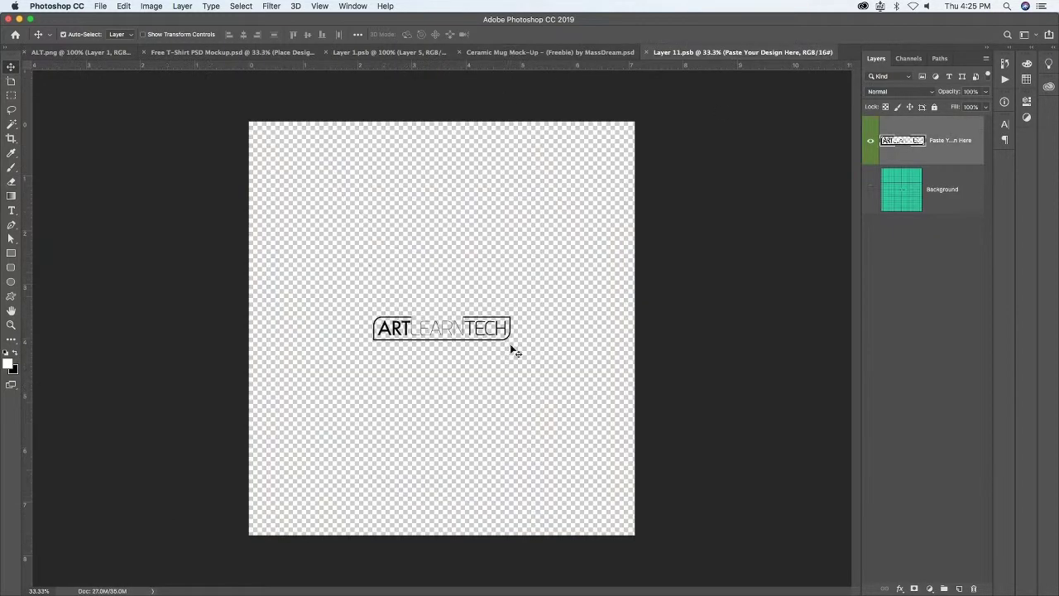
Step: Enlarge the ARTLEARNTECH logo and centre it on the canvas, nudging it slightly higher
key(ctrl+t)
drag(510, 317, 627, 242)
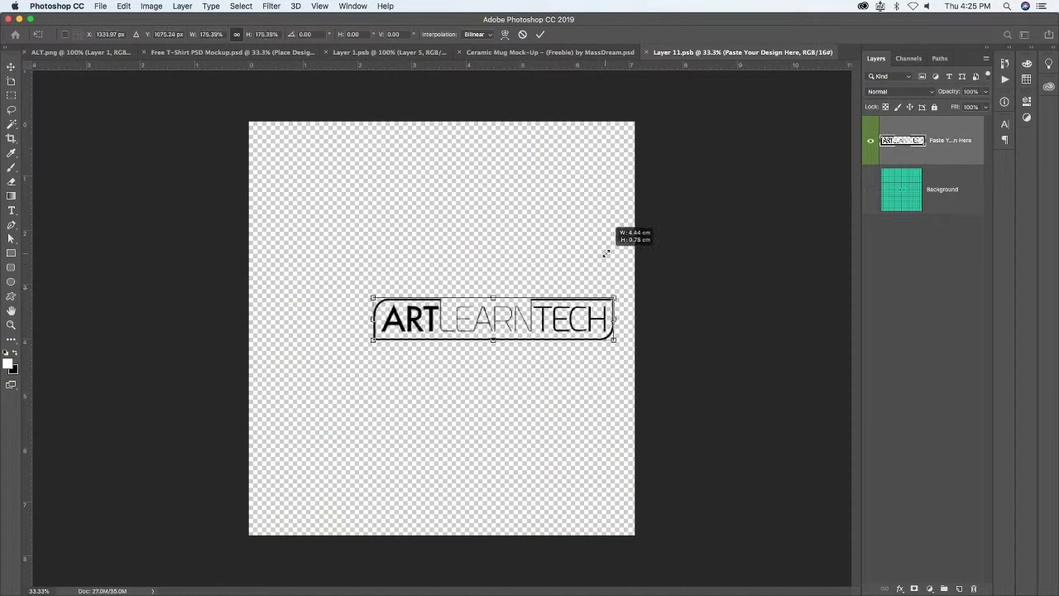
key(Return)
key(ctrl+a)
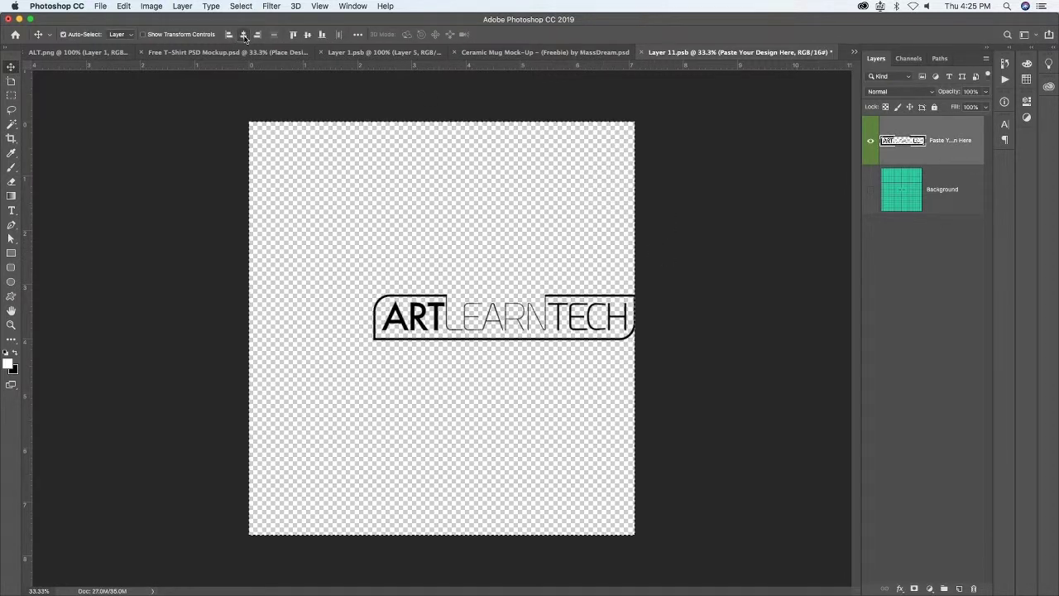
click(243, 34)
click(307, 34)
key(ctrl+d)
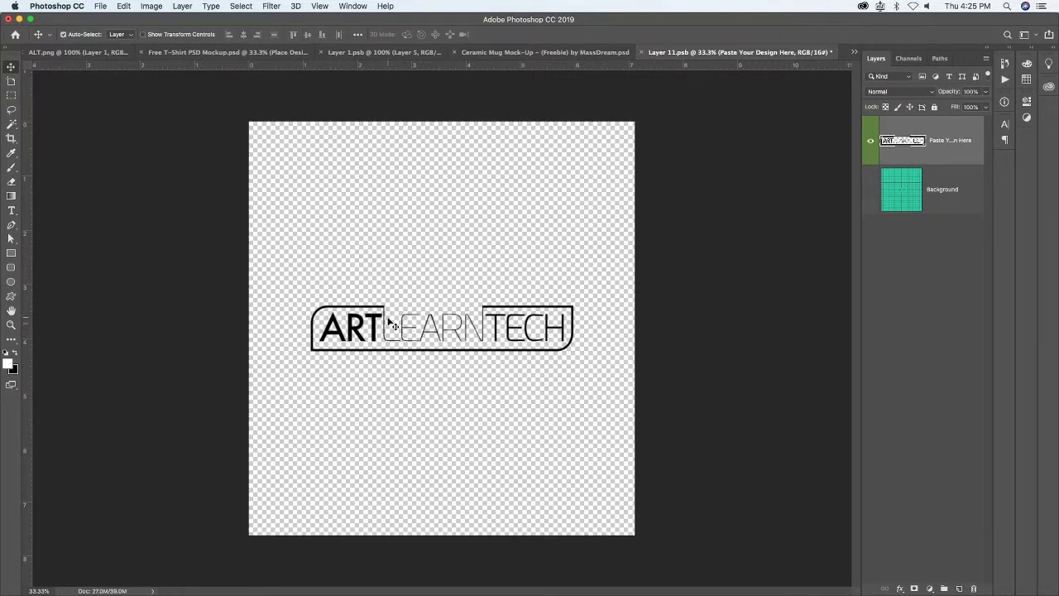
mouse_move(377, 305)
mouse_down()
mouse_move(377, 282)
mouse_move(488, 331)
mouse_move(560, 335)
mouse_up()
Step: Fill the logo shape with a red-to-blue gradient on a new layer, save, and view the mug
click(958, 589)
ctrl+click(902, 189)
key(g)
key(ctrl+d)
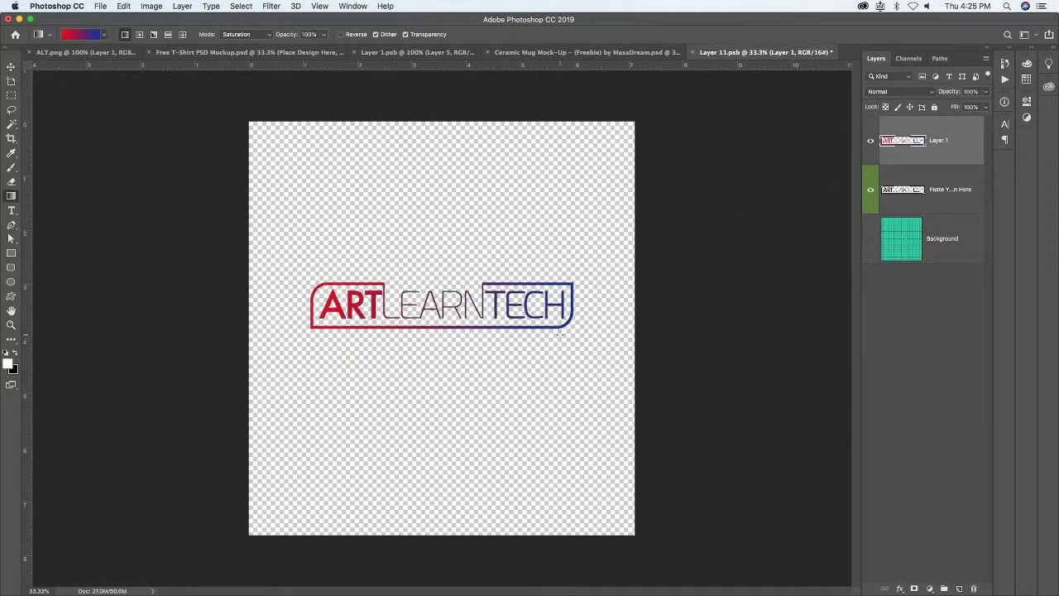
key(ctrl+s)
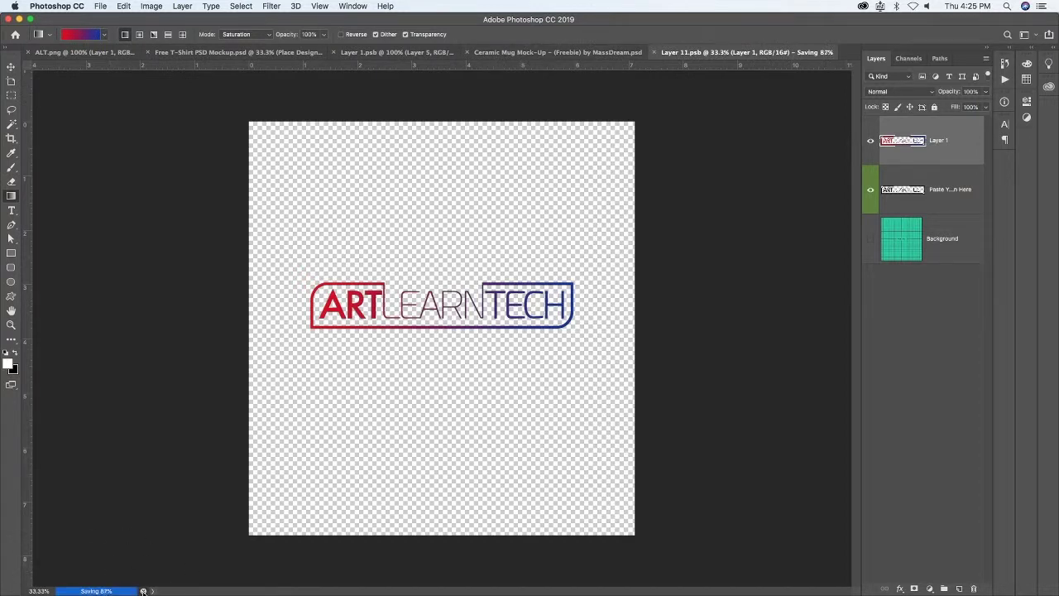
click(542, 54)
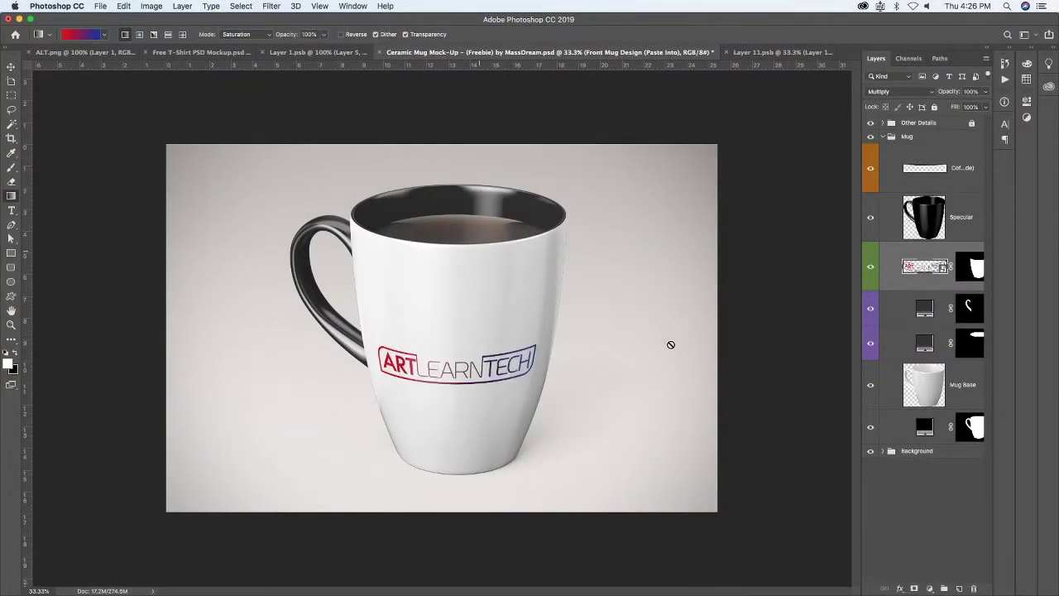
Step: Nudge both gradient logo layers upward two Shift-arrow steps in the logo document
click(775, 53)
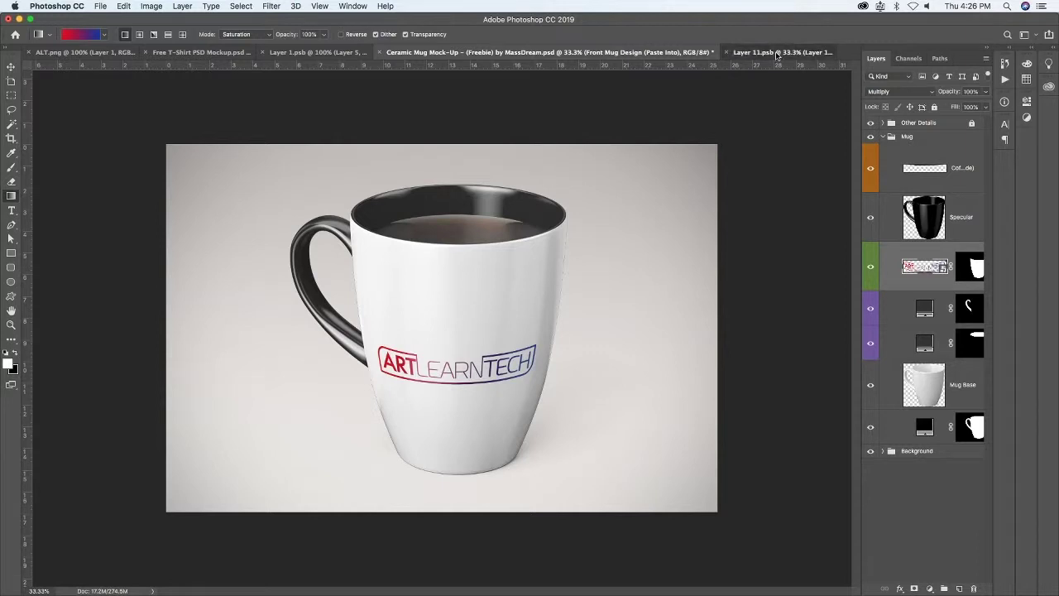
key(v)
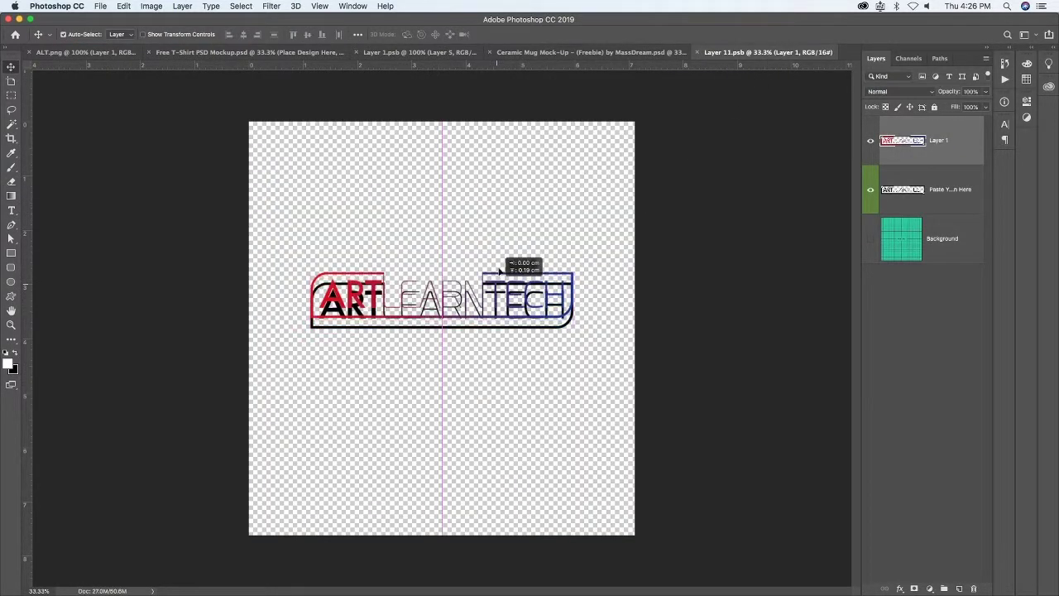
drag(498, 295, 498, 249)
key(ctrl+z)
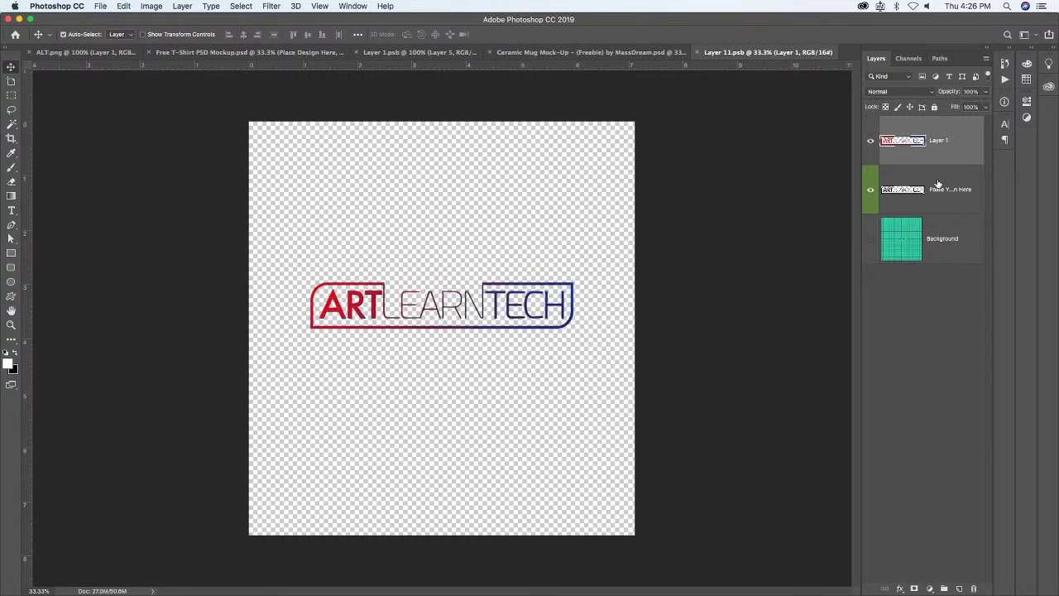
shift+click(942, 206)
key(shift+Up)
key(shift+Up)
key(shift+Up)
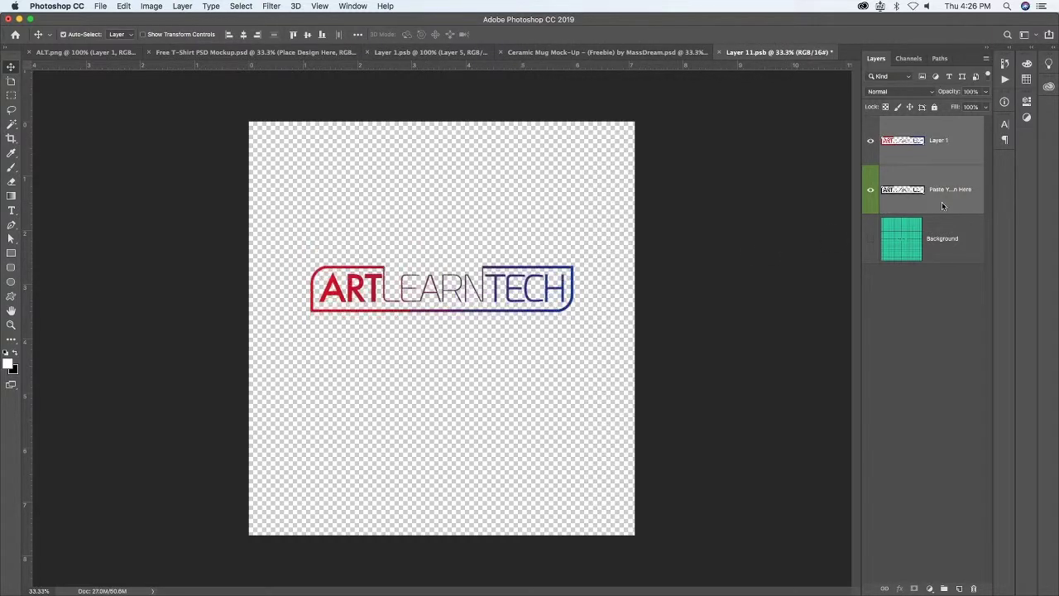
key(shift+Up)
key(shift+Up)
key(shift+Up)
key(shift+Up)
key(shift+Up)
key(shift+Up)
key(shift+Up)
key(shift+Up)
key(shift+Up)
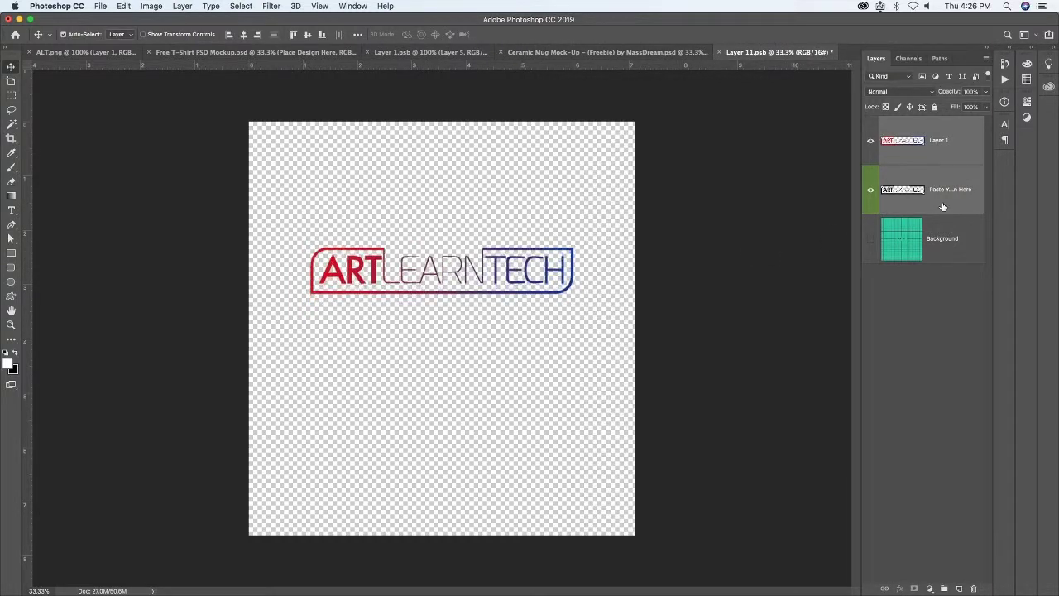
Step: Save the logo document, check the raised logo on the mug, then switch to Layer 1.psb
key(ctrl+s)
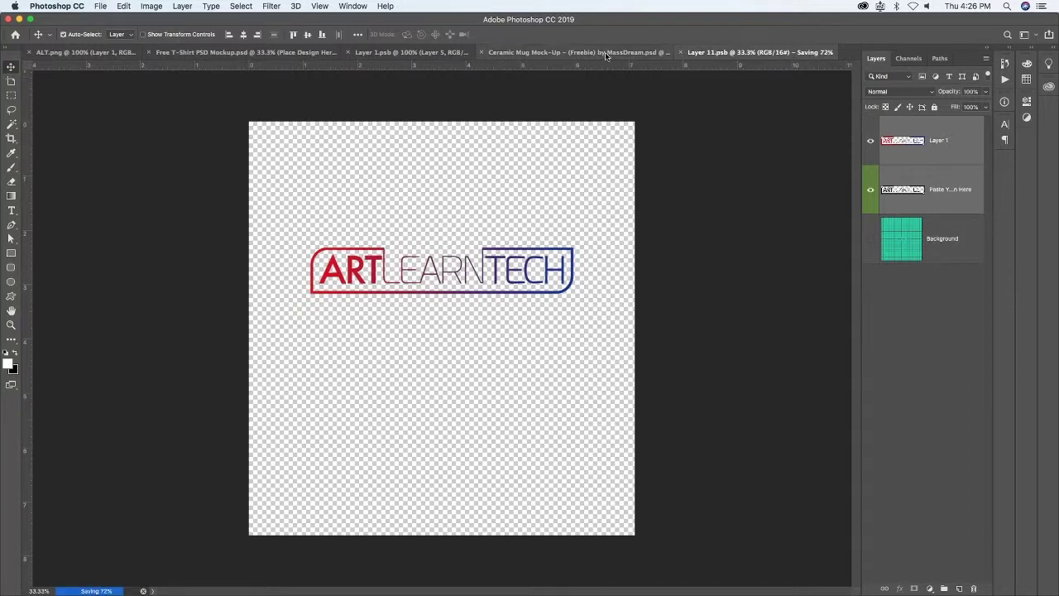
click(605, 53)
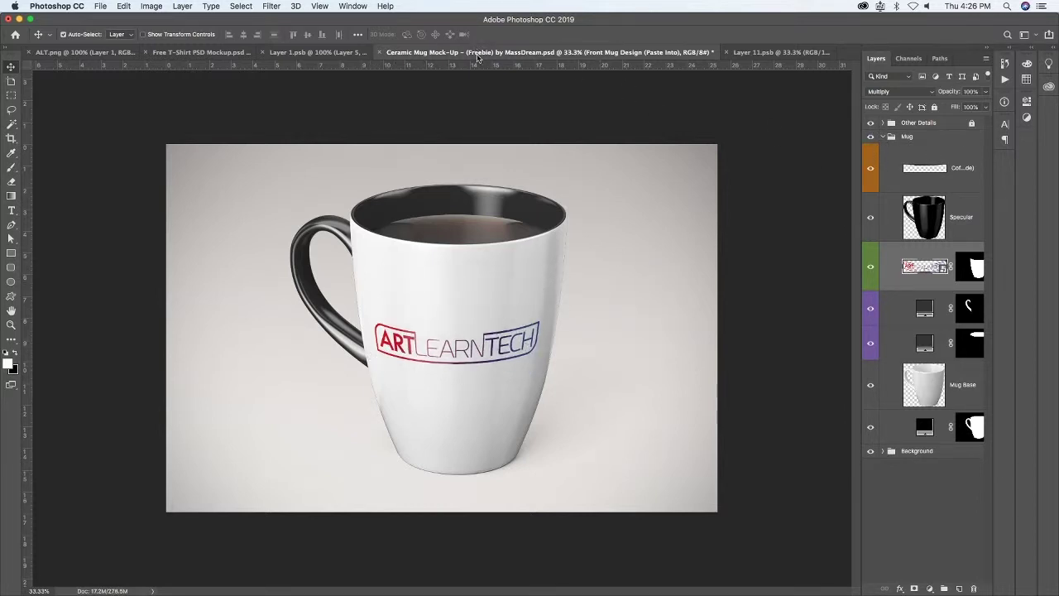
click(291, 52)
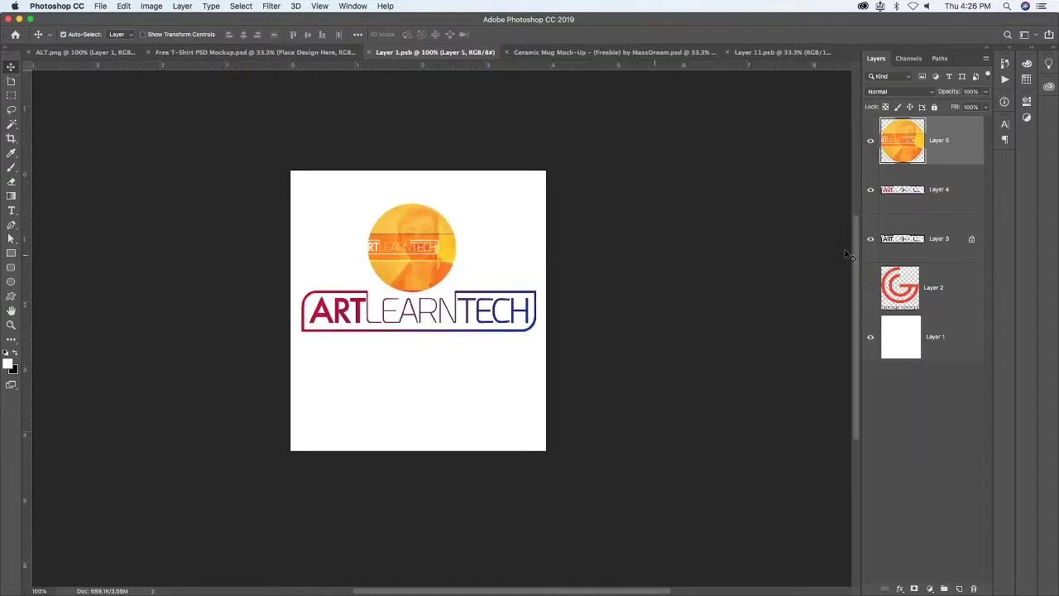
Step: Copy the whole orange badge canvas and paste it into the mug's logo document
key(super+a)
click(790, 53)
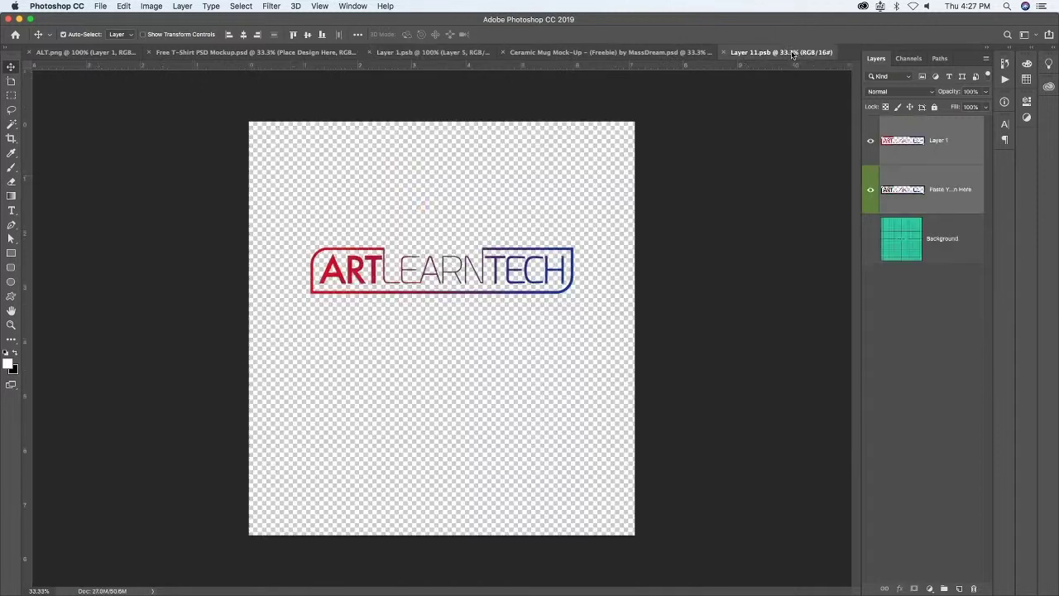
key(super+v)
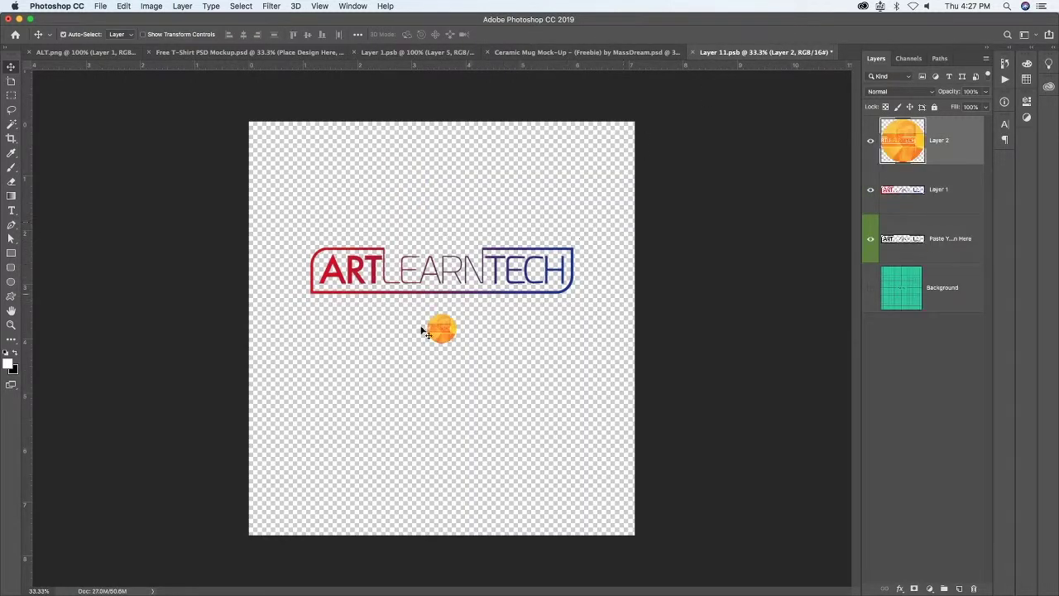
Step: Enlarge the orange circle to about 371%, trim it slightly, and place it above the logo
key(super+t)
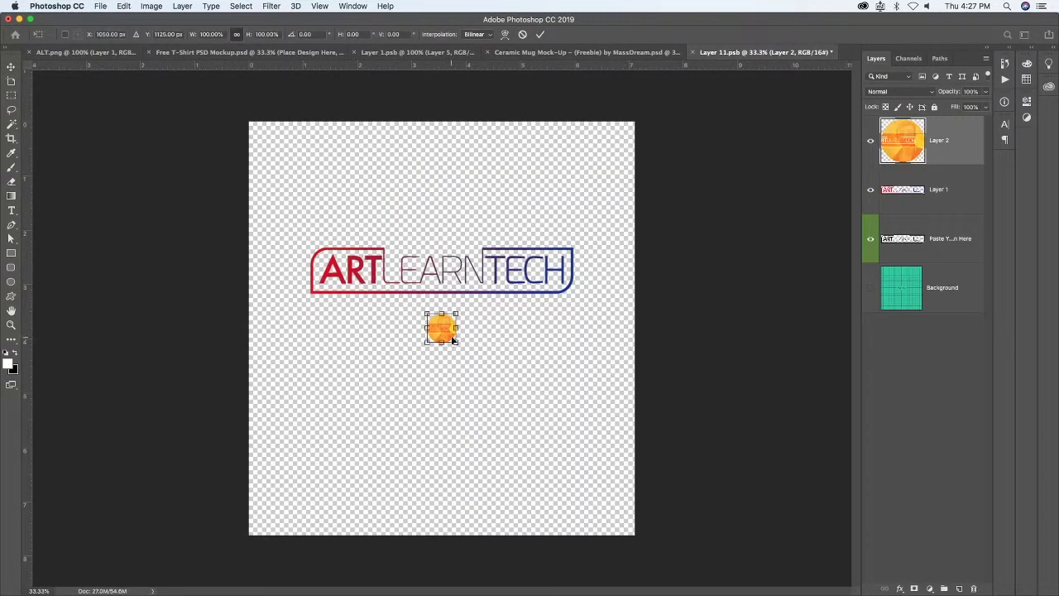
drag(457, 342, 522, 436)
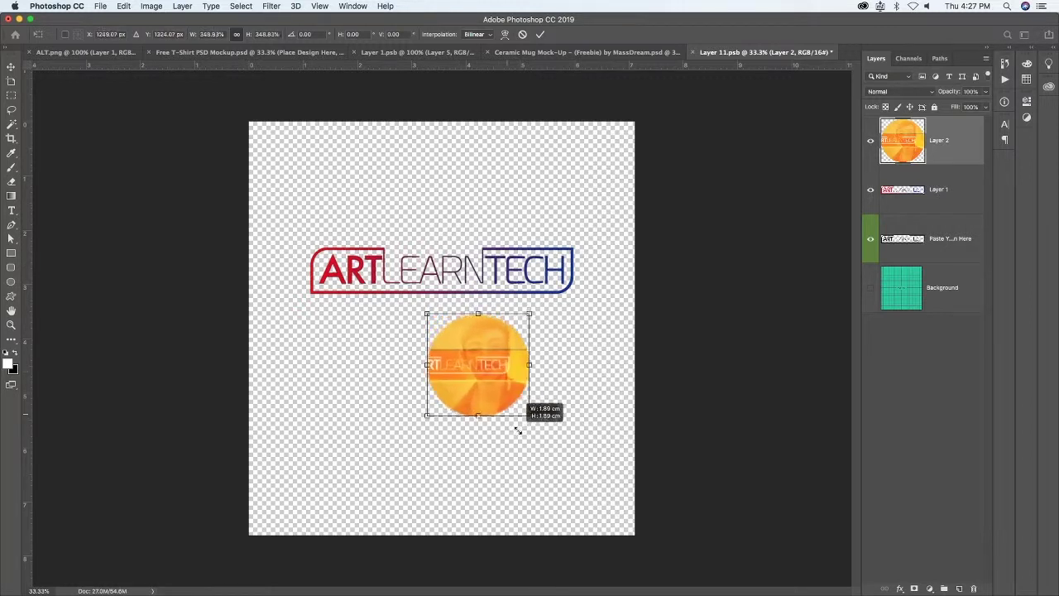
drag(498, 393, 452, 221)
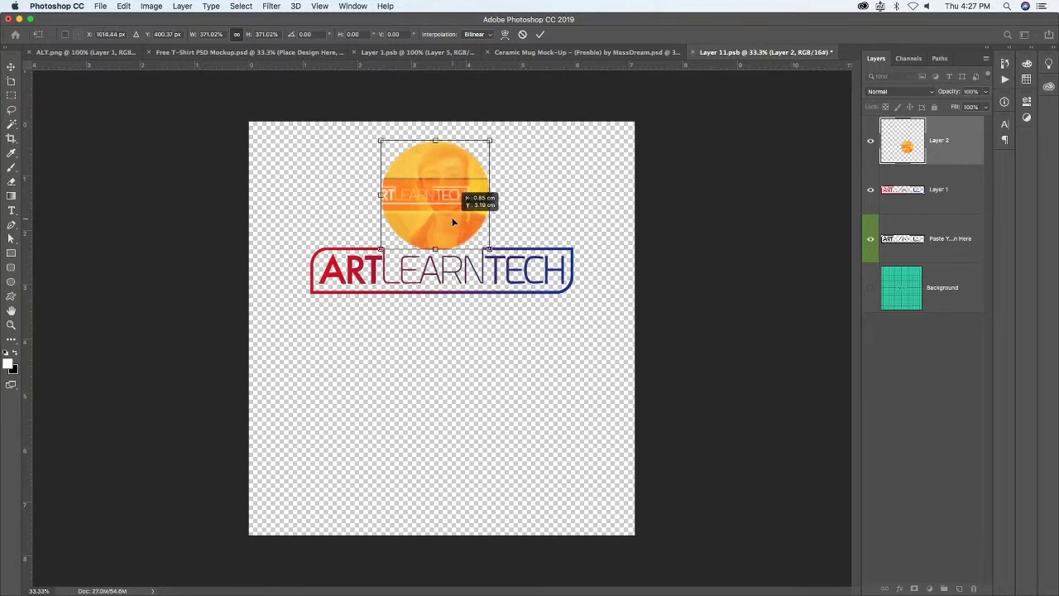
drag(452, 221, 452, 217)
drag(490, 140, 480, 148)
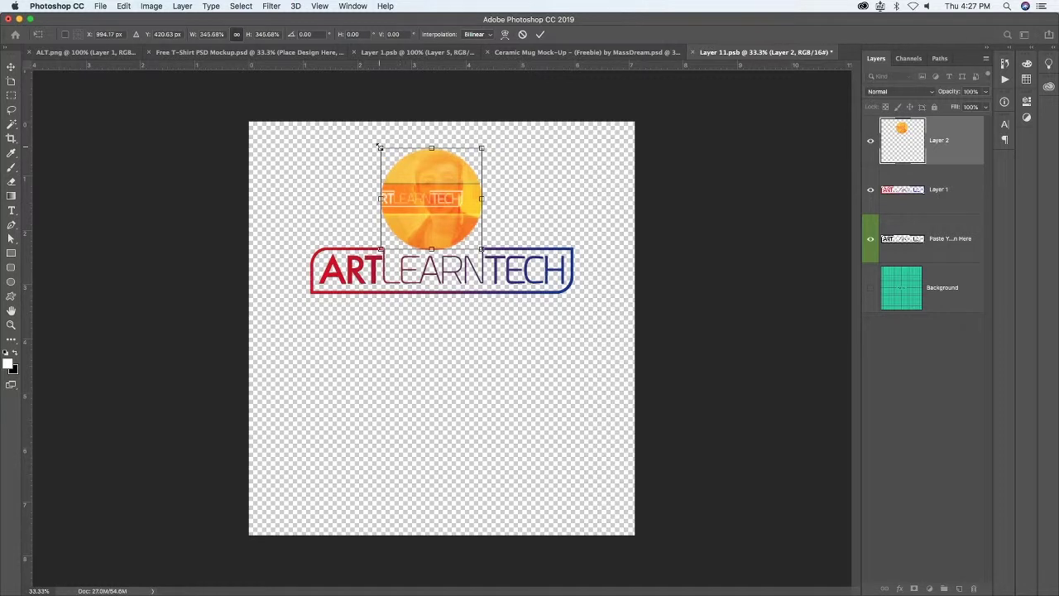
drag(378, 147, 383, 151)
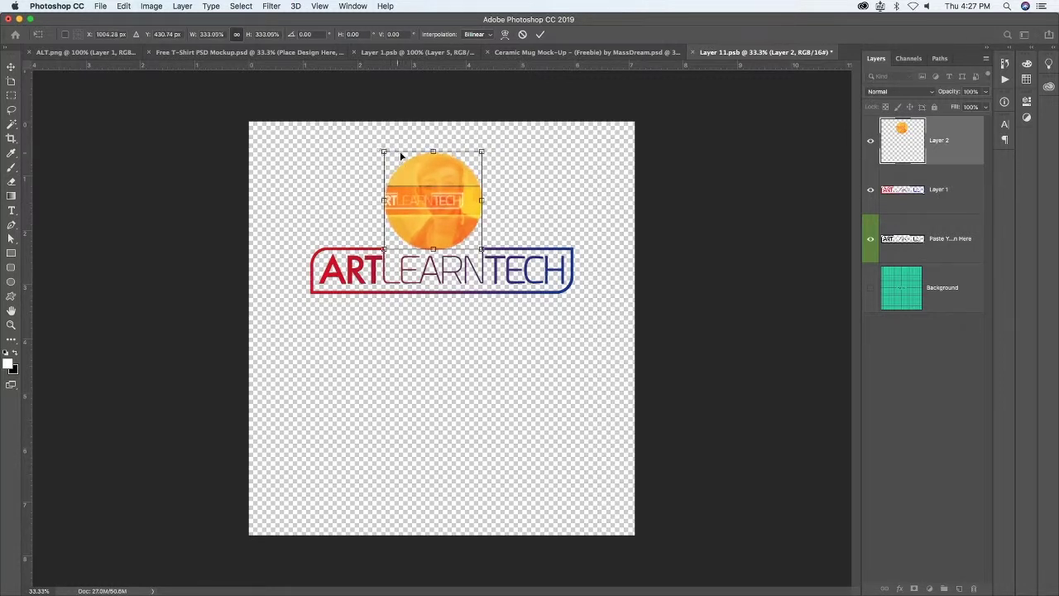
key(Return)
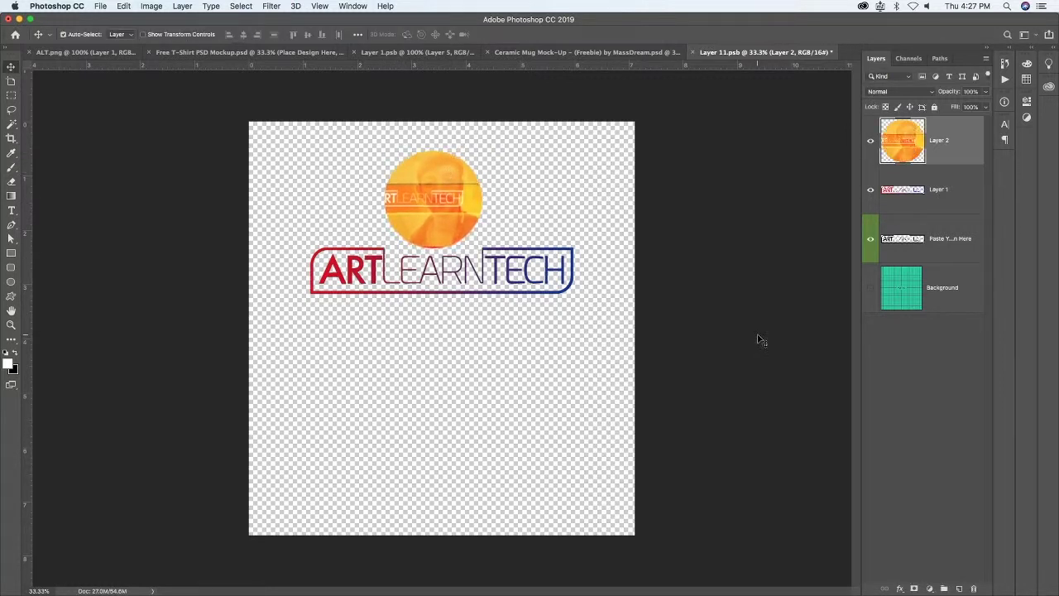
Step: Save the logo design with the badge from the File menu and view it on the mug
click(126, 6)
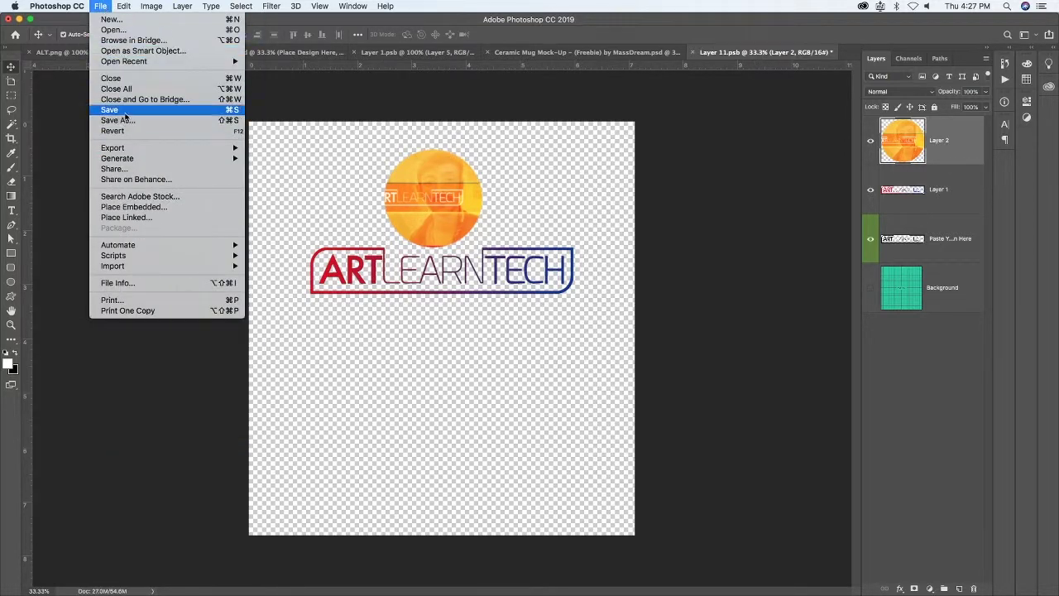
click(124, 110)
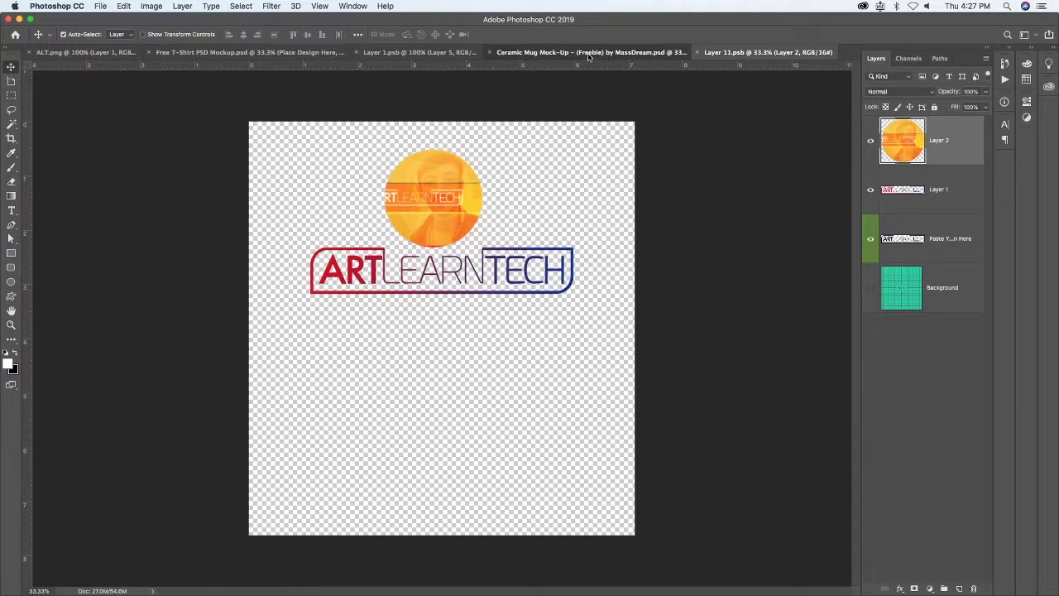
click(588, 55)
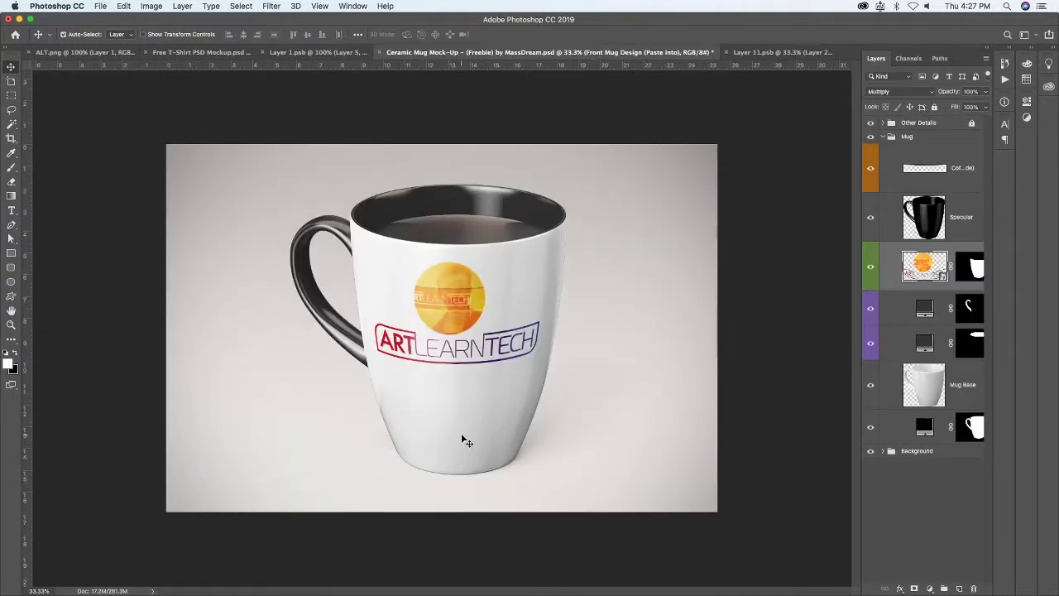
Step: Nudge the badge and both logo layers down three steps, save, and check the mug
click(768, 52)
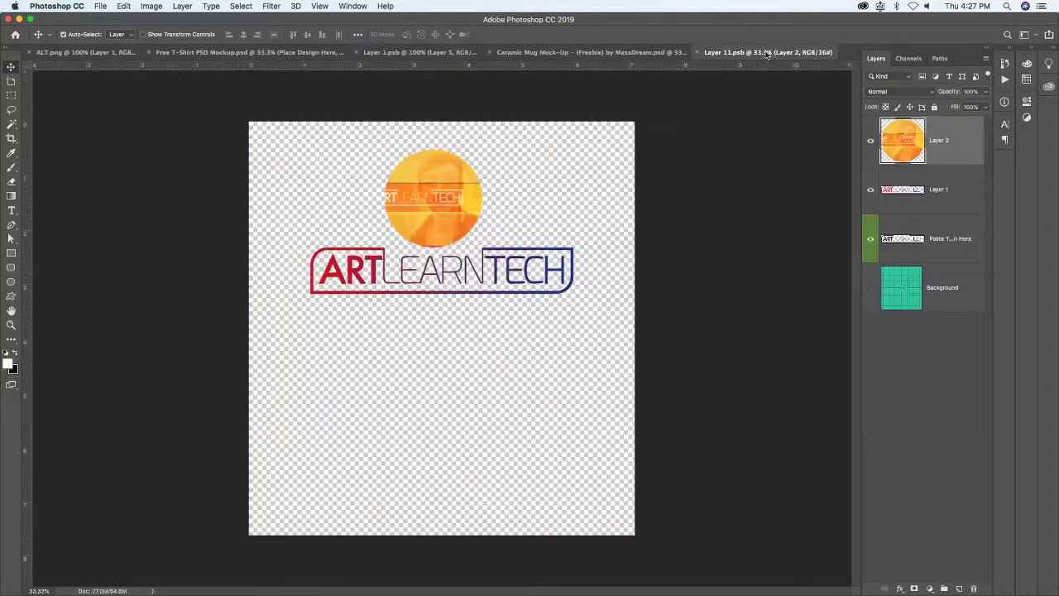
shift+click(927, 230)
key(shift+Down)
key(shift+Down)
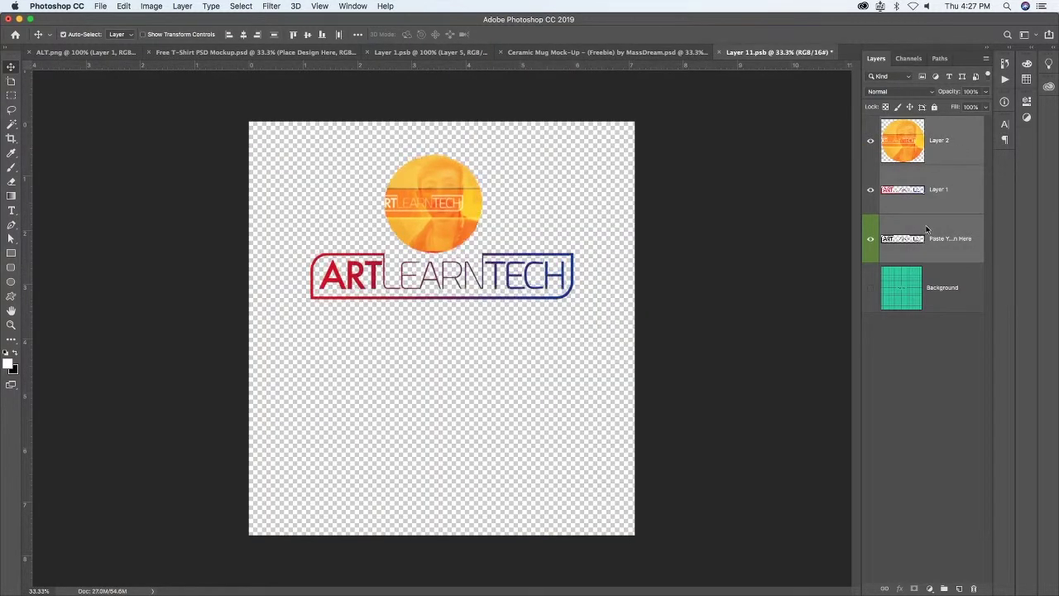
key(shift+Down)
key(shift+Down)
key(shift+Down)
key(shift+Down)
key(shift+Down)
key(shift+Down)
key(shift+Down)
key(shift+Down)
key(shift+Down)
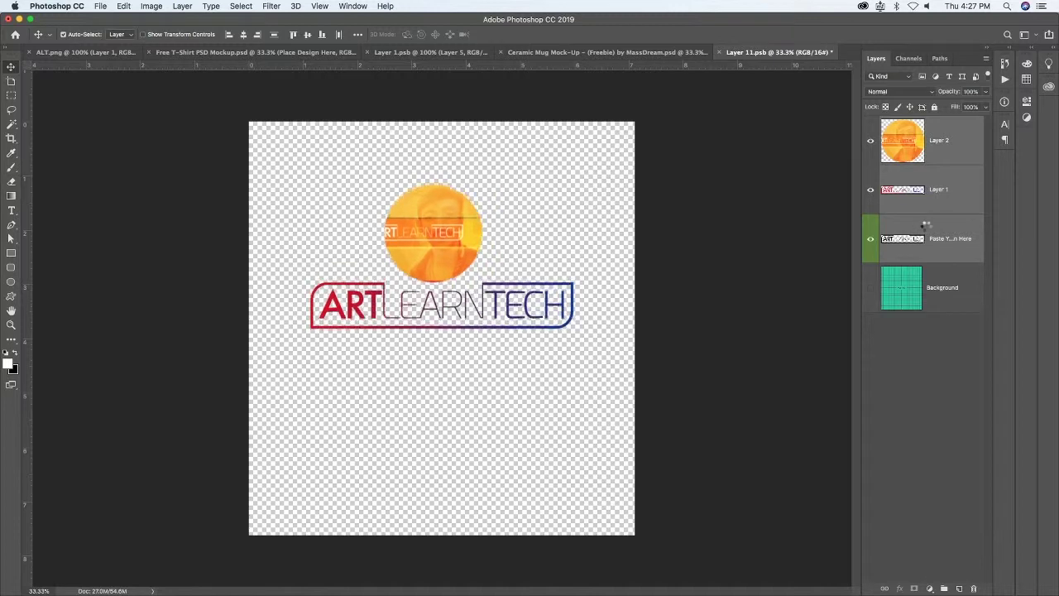
key(shift+Down)
key(shift+Down)
key(shift+Down)
key(ctrl+s)
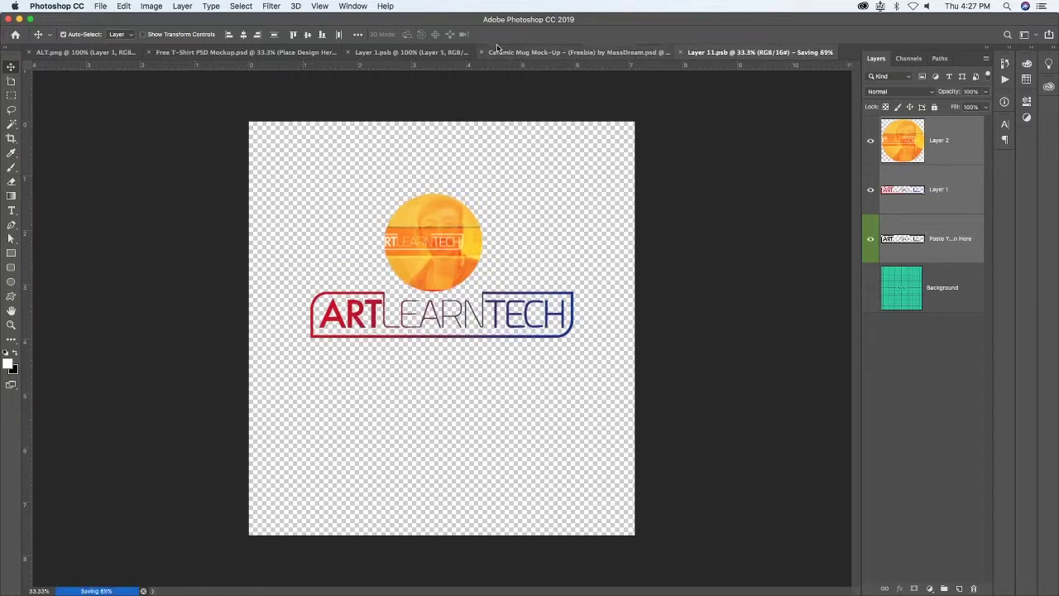
click(529, 52)
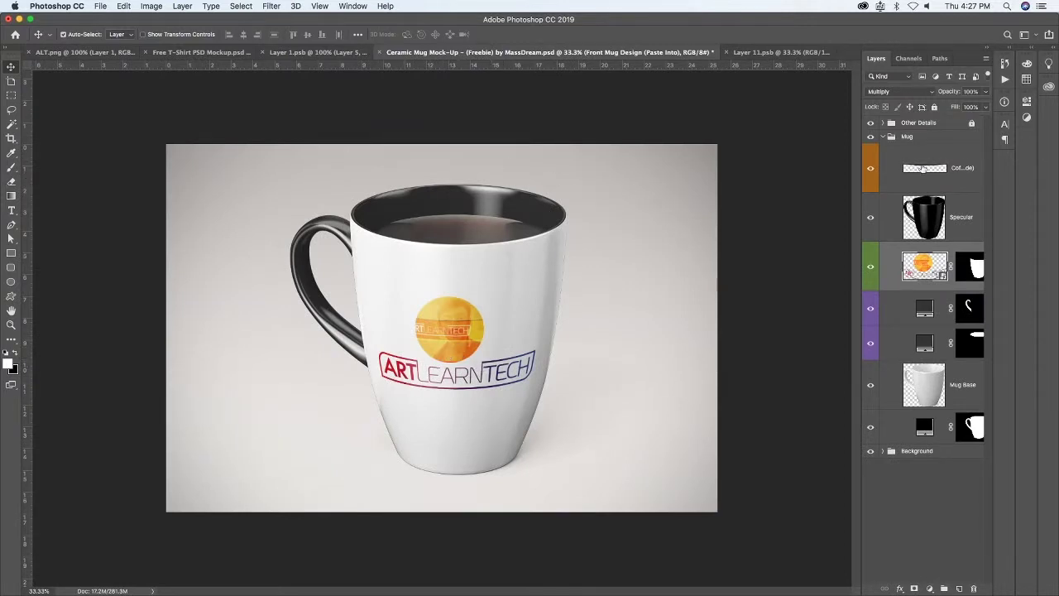
Step: Move the orange badge up two steps and the ARTLEARNTECH wordmark down, save, and check the mug
click(777, 52)
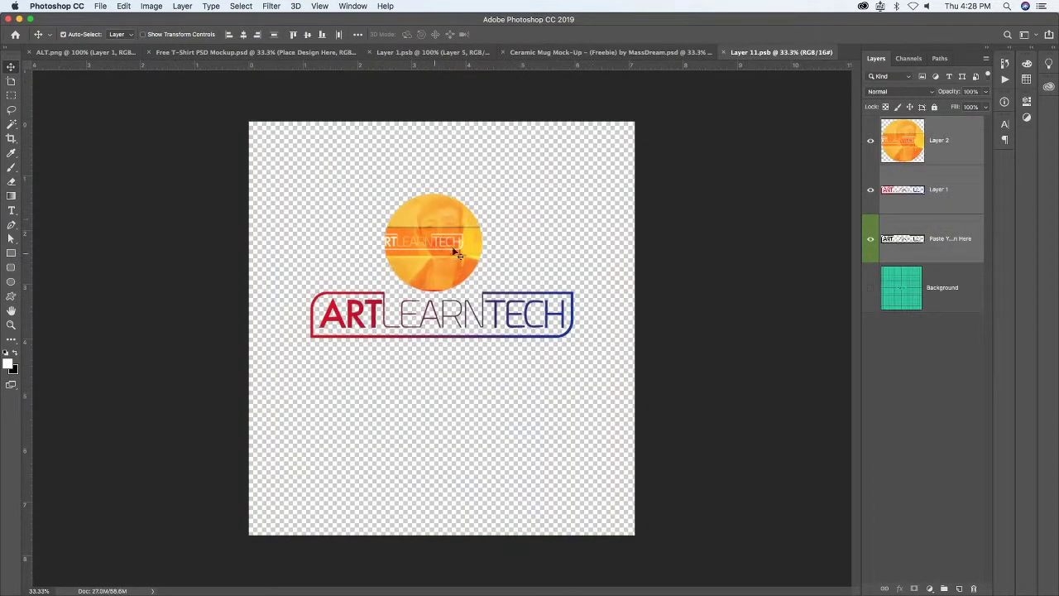
click(942, 142)
key(shift+Up)
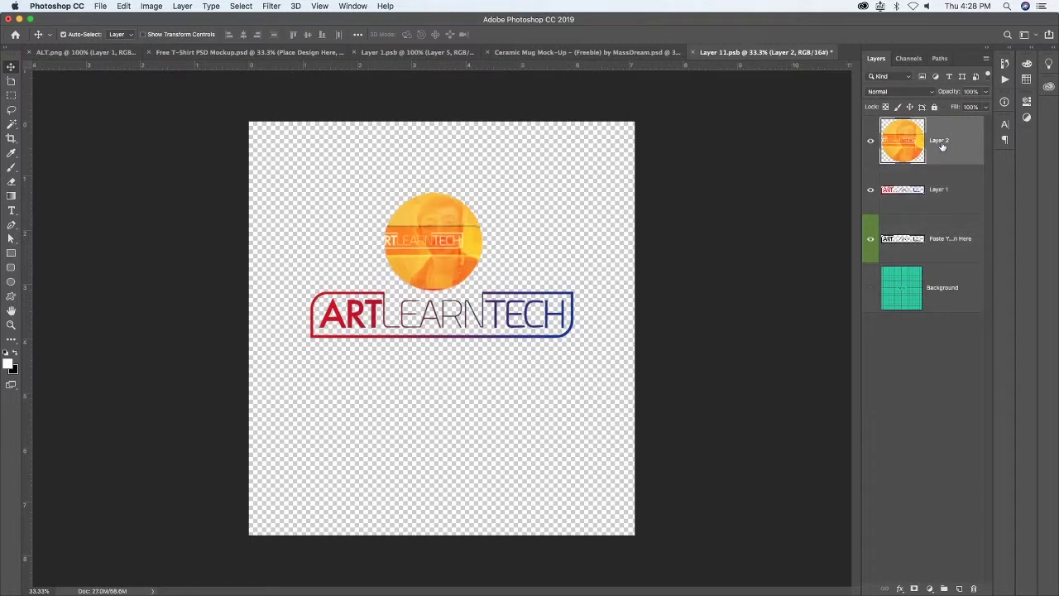
key(shift+Up)
click(942, 187)
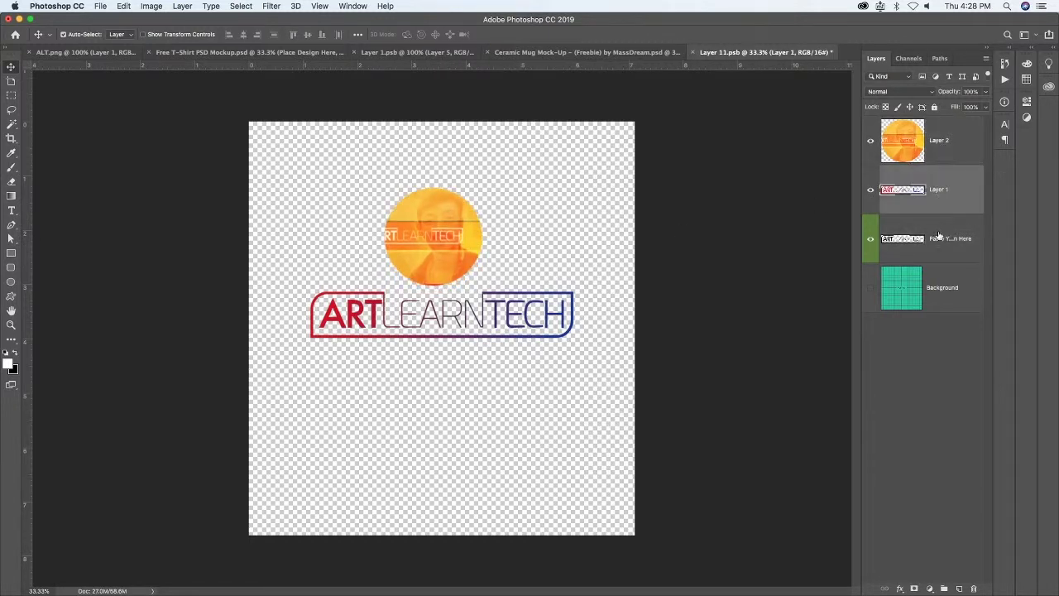
shift+click(937, 240)
key(Down)
key(Down)
key(Down)
key(Down)
key(Down)
key(Down)
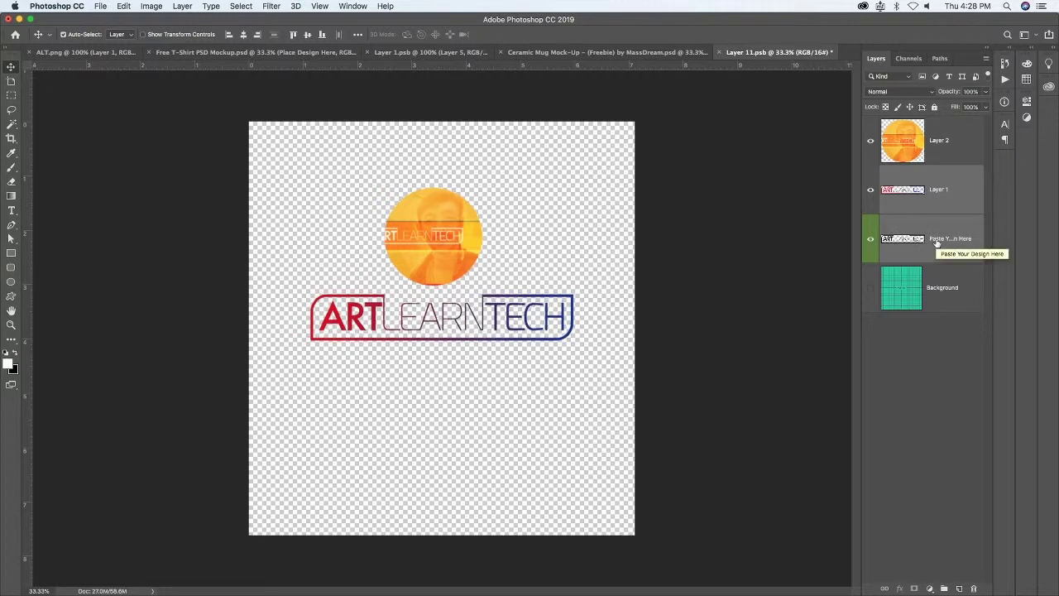
key(ctrl+s)
click(493, 51)
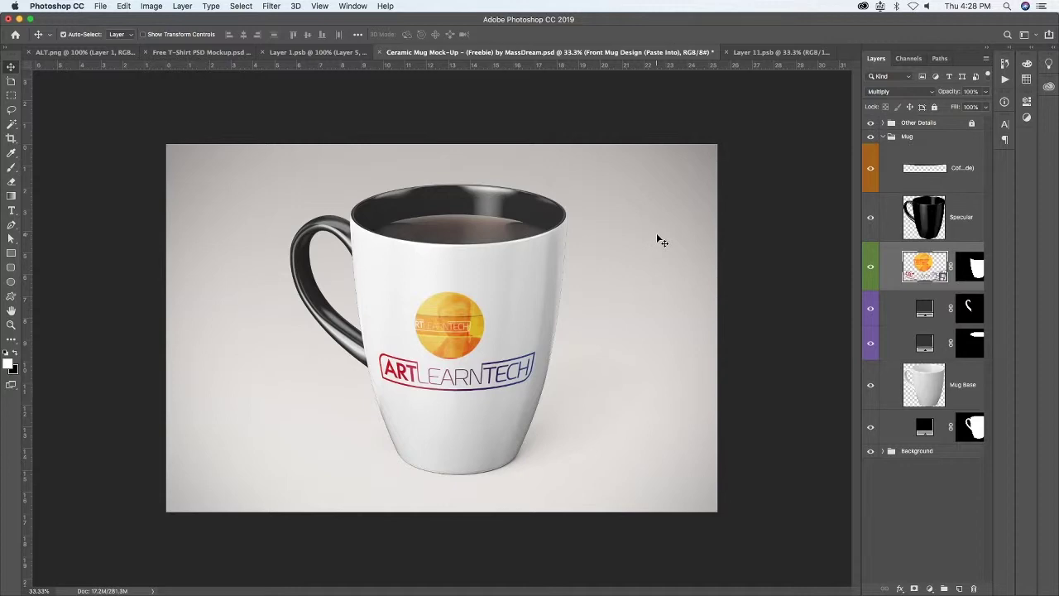
Step: Open the 001.jpg banner image and convert its locked background to Layer 0
click(774, 52)
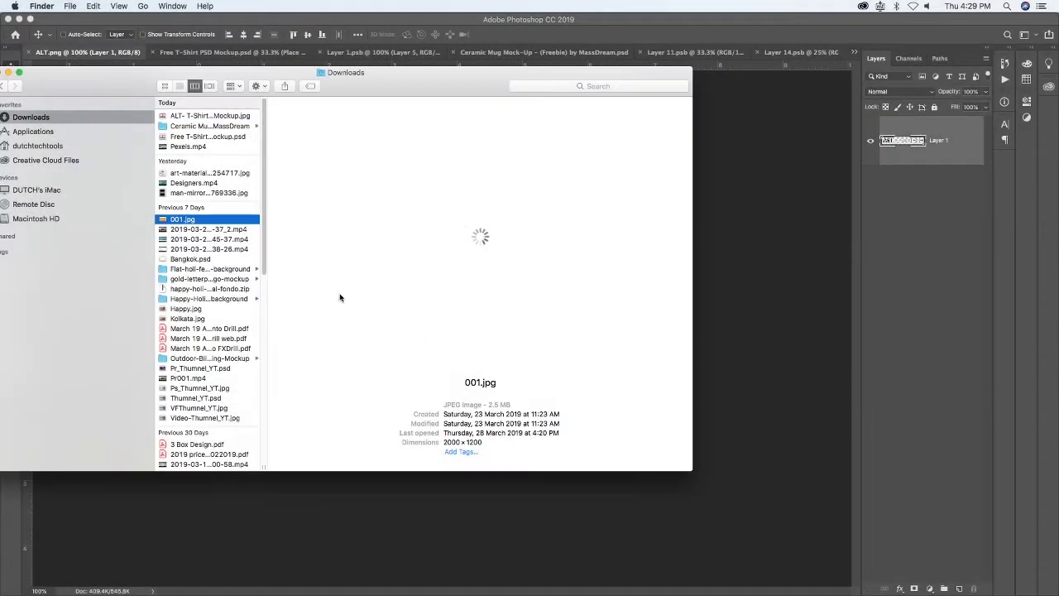
drag(182, 219, 797, 26)
key(super+o)
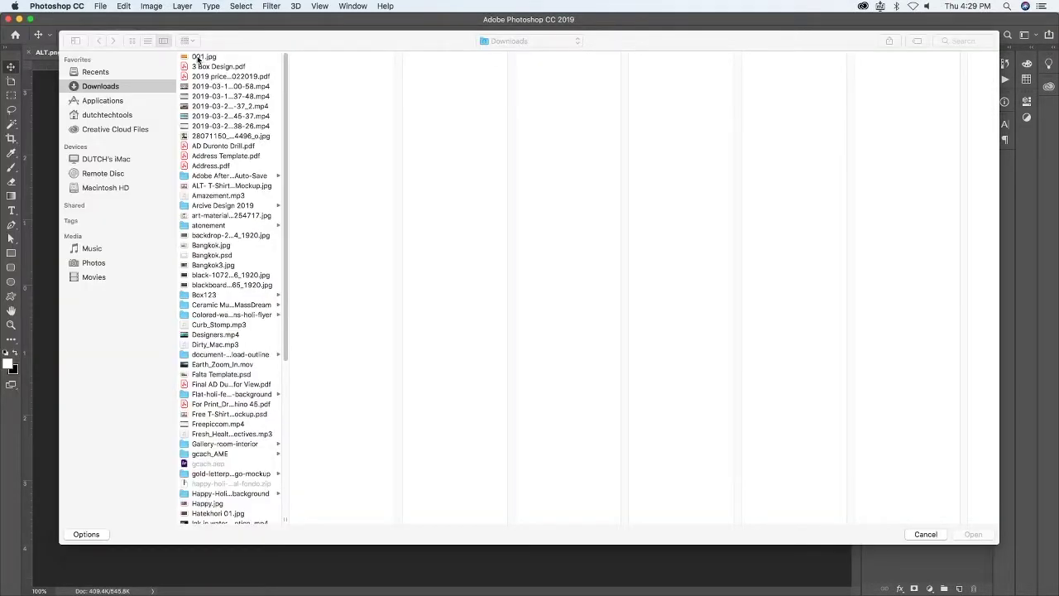
click(213, 59)
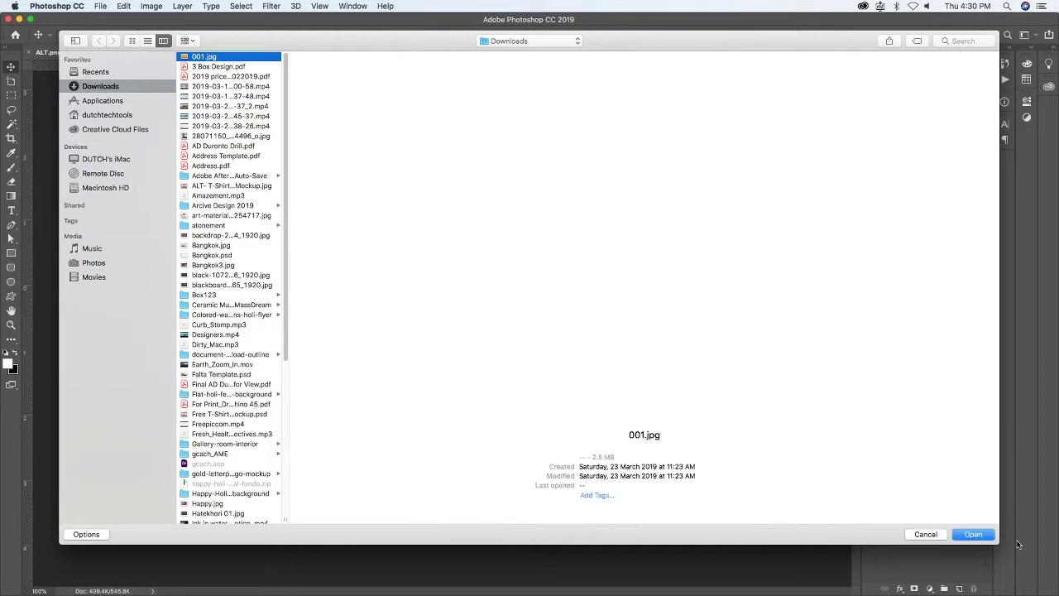
key(Return)
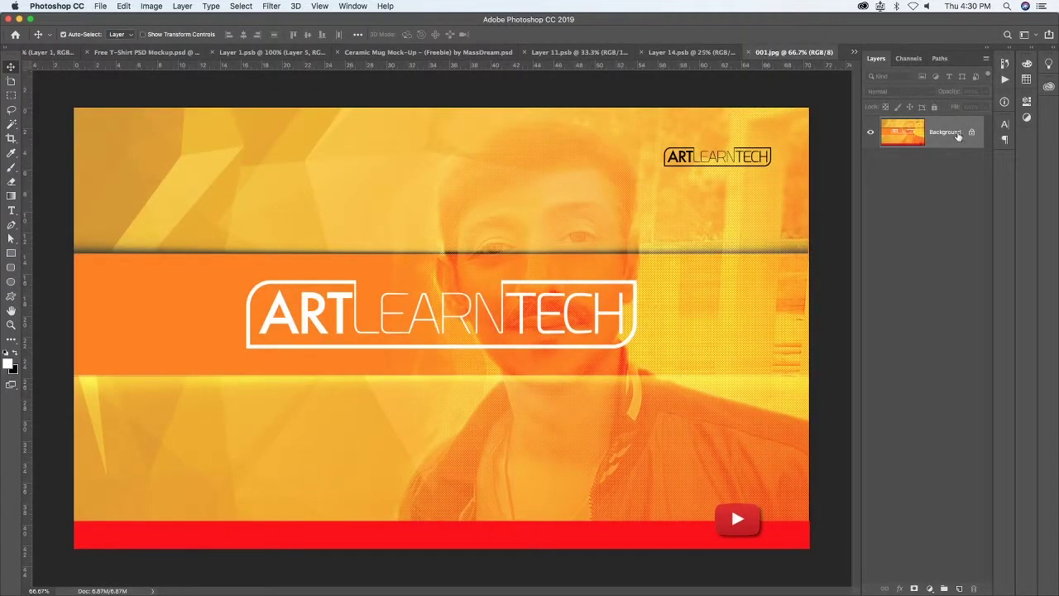
double_click(958, 136)
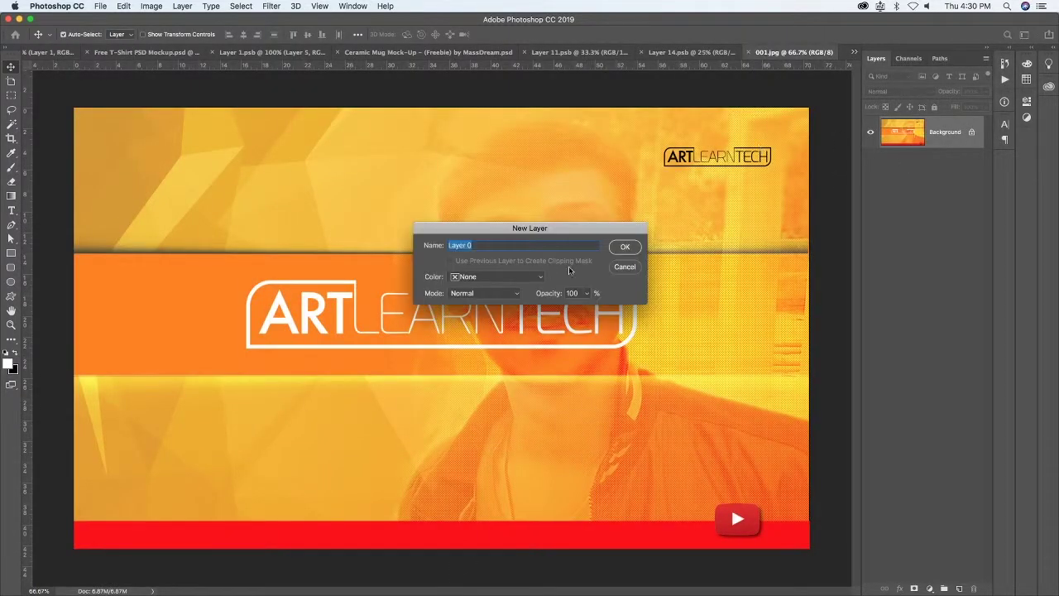
click(622, 247)
Step: Copy the whole banner, close 001.jpg without saving, and paste it onto the Paste Your Background Here layer
key(ctrl+a)
key(ctrl+c)
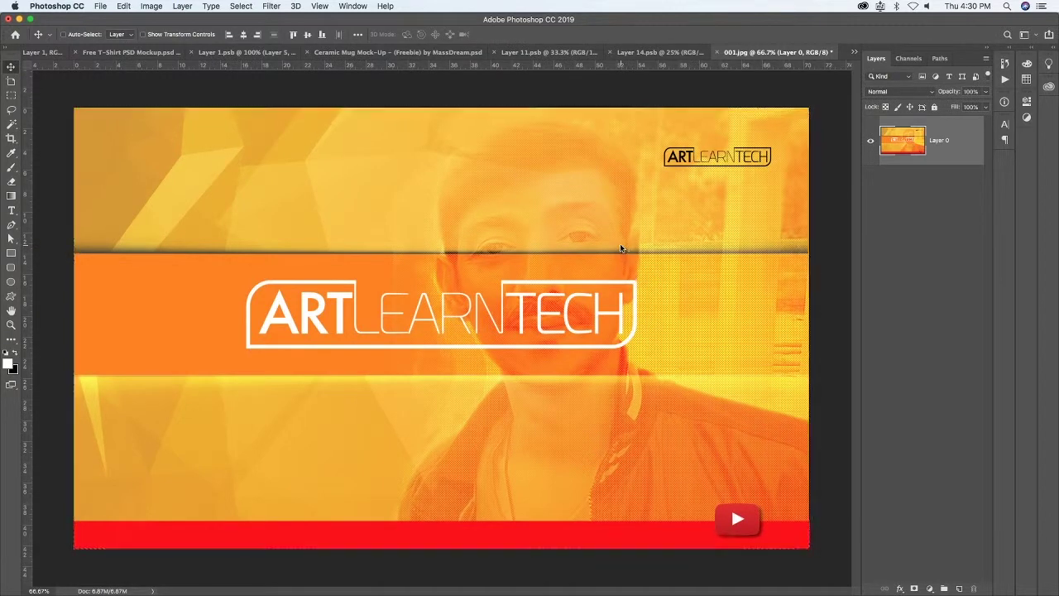
key(ctrl+w)
click(493, 208)
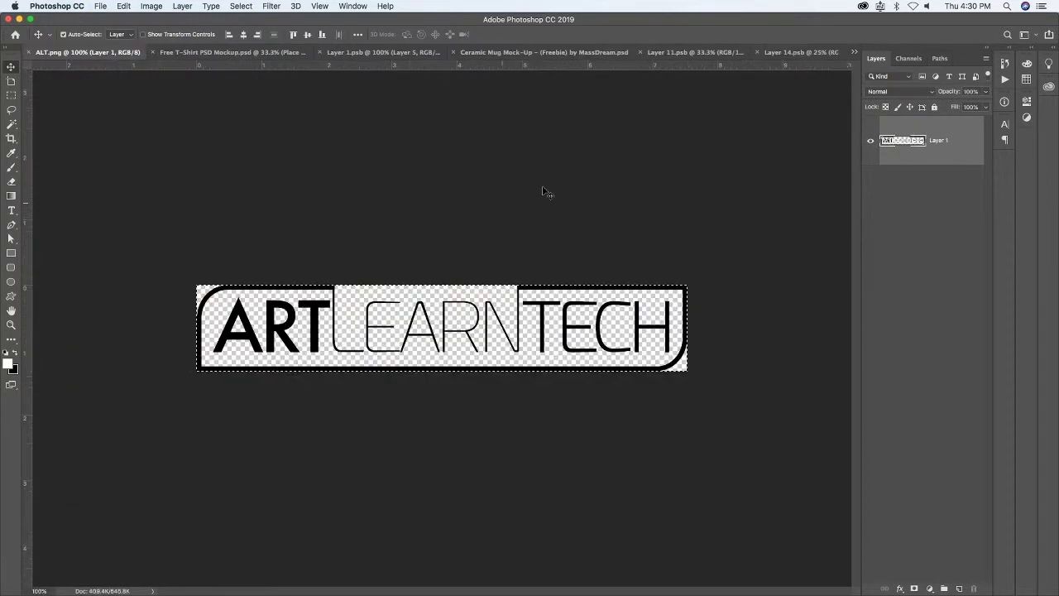
click(794, 52)
click(955, 141)
key(ctrl+v)
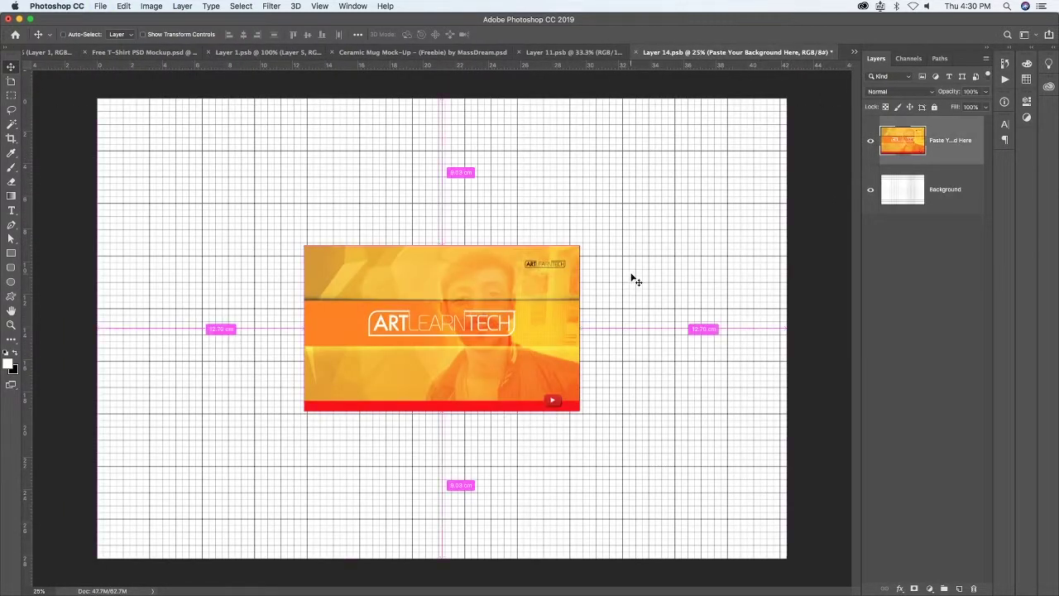
Step: Scale the pasted banner to about 280% to fill the canvas, save, and view it behind the mug
key(ctrl+t)
mouse_move(584, 246)
mouse_down()
mouse_move(792, 108)
mouse_move(952, 25)
mouse_up()
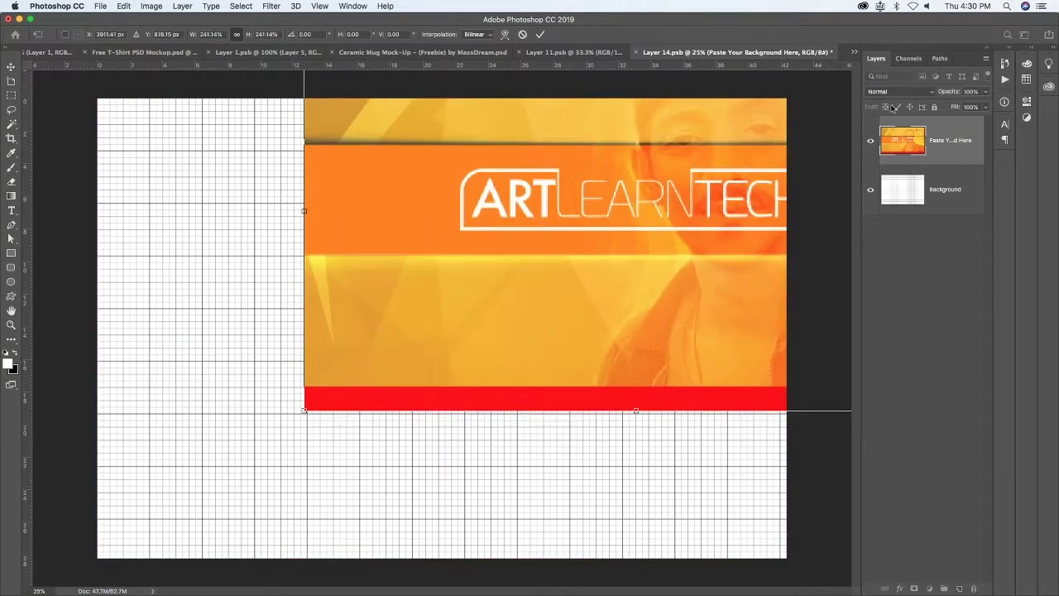
drag(675, 274, 465, 346)
drag(755, 494, 794, 560)
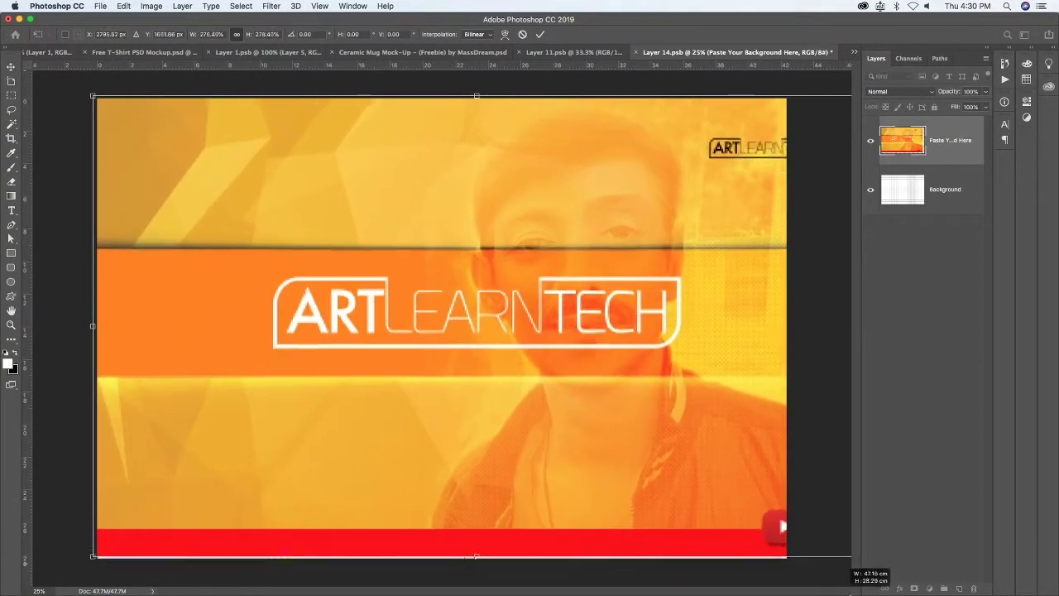
mouse_move(645, 451)
mouse_down()
mouse_move(552, 451)
mouse_move(563, 450)
mouse_up()
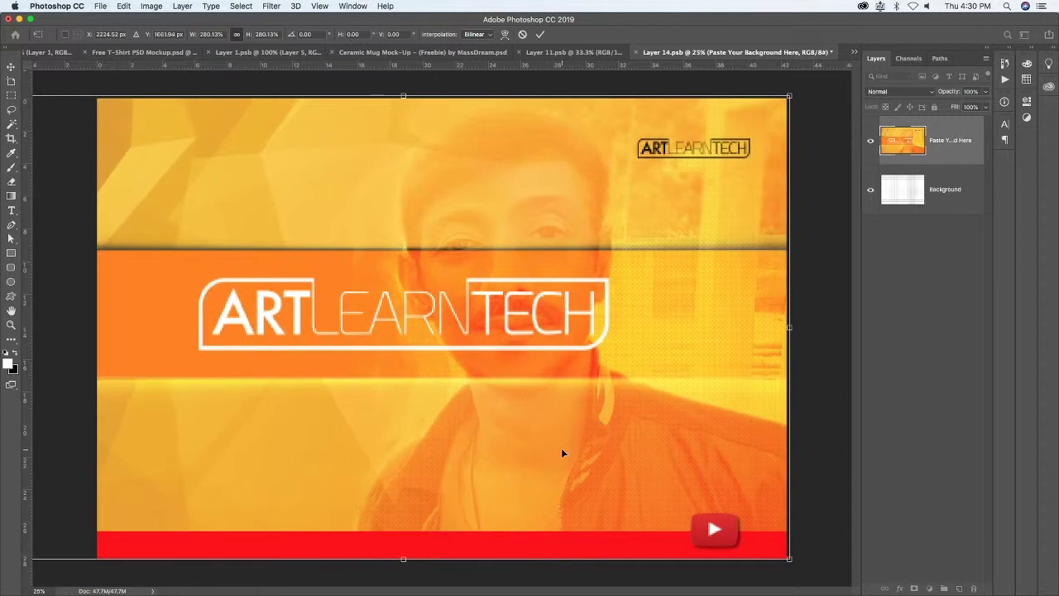
key(Return)
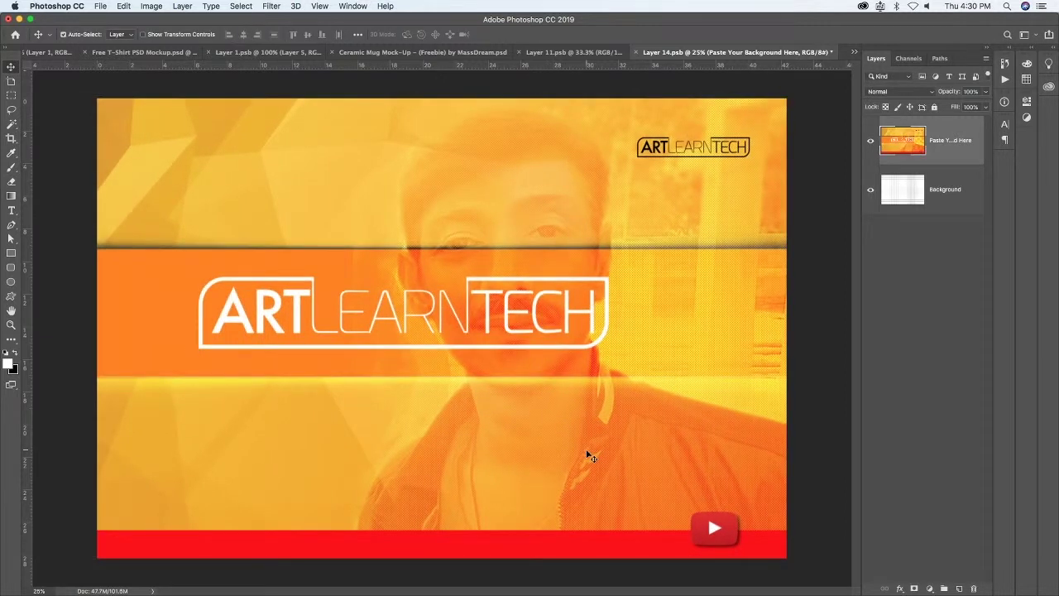
key(shift+Right)
key(shift+Right)
key(shift+Right)
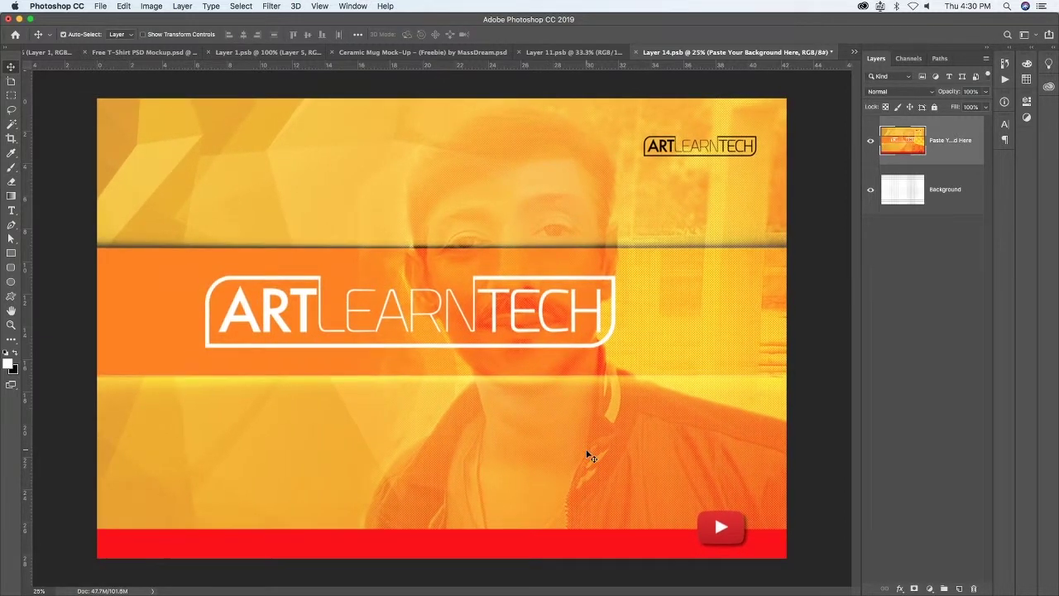
key(ctrl+s)
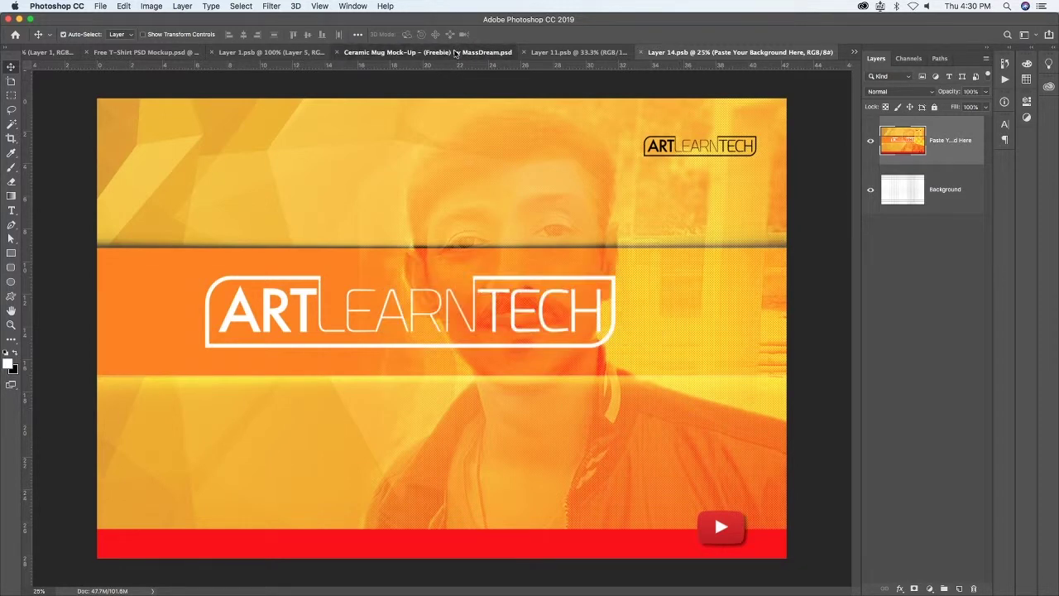
click(455, 52)
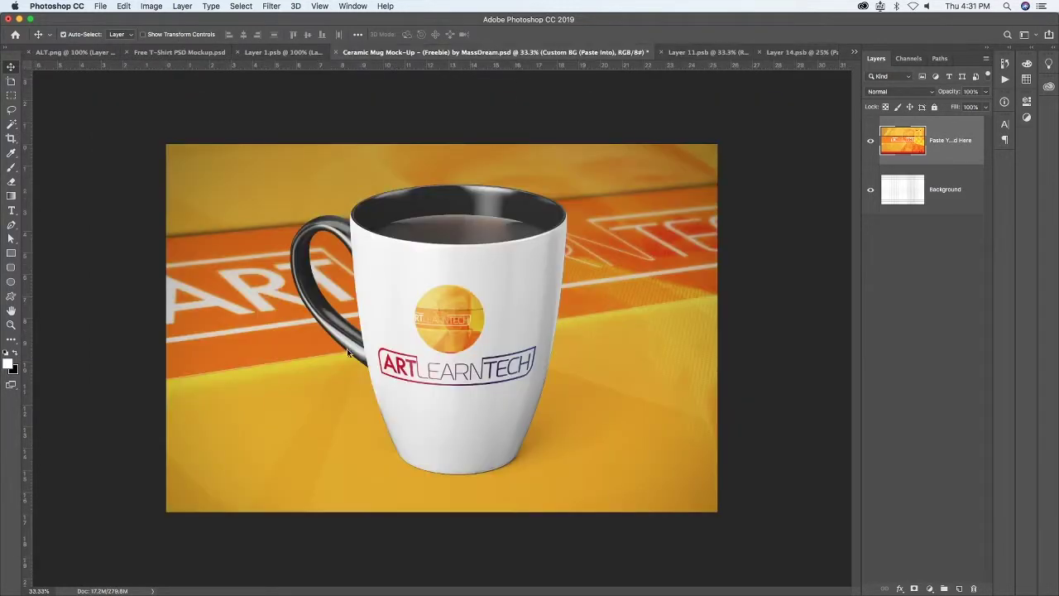
Step: Shrink the banner to about 68%, centre it on the canvas, save, and view it behind the mug
click(701, 52)
click(799, 52)
key(ctrl+t)
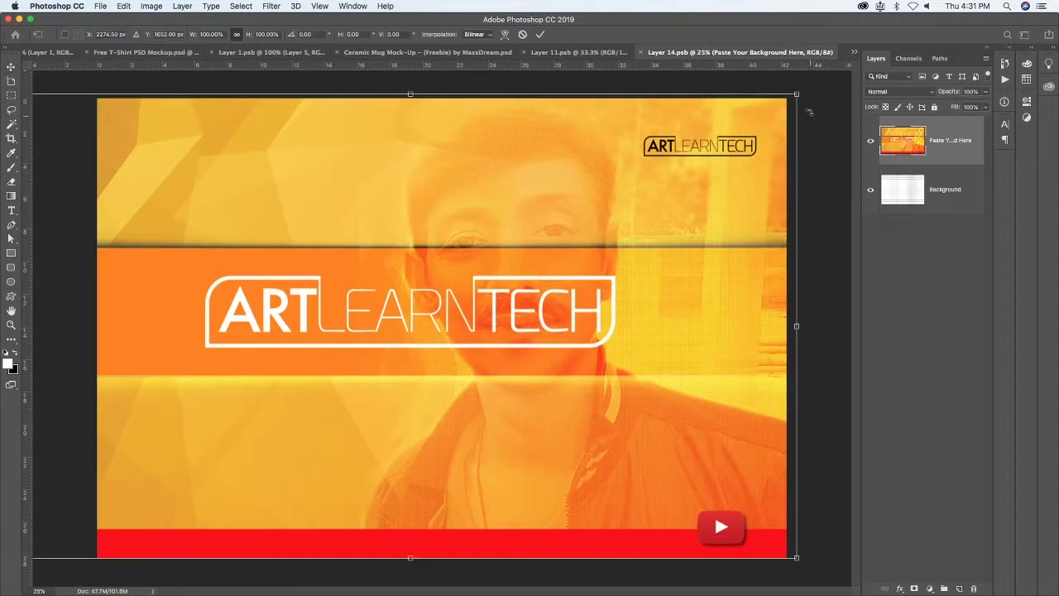
drag(809, 111, 579, 248)
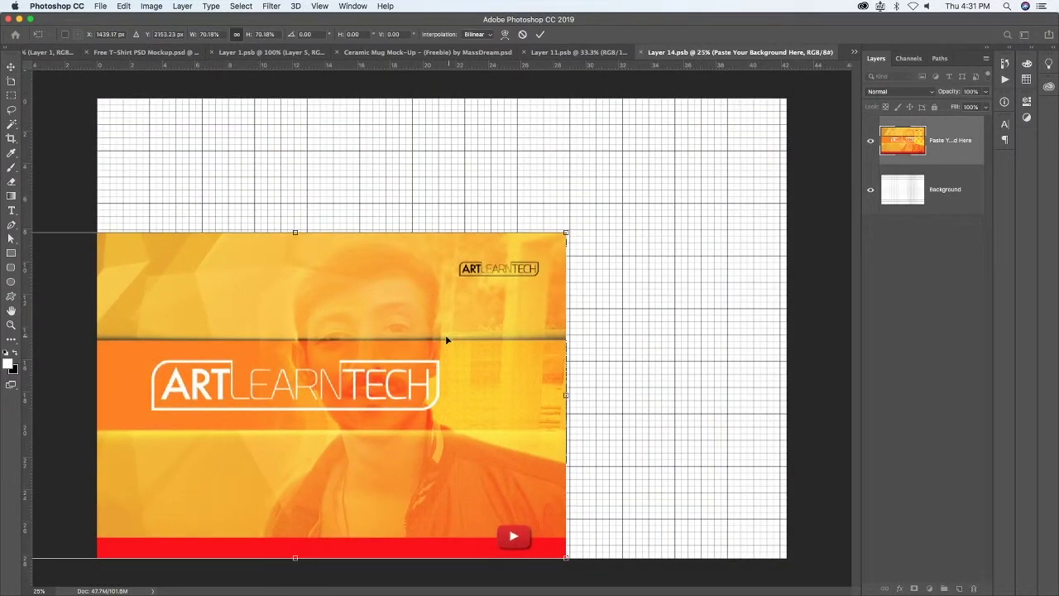
drag(445, 339, 496, 257)
drag(692, 475, 675, 466)
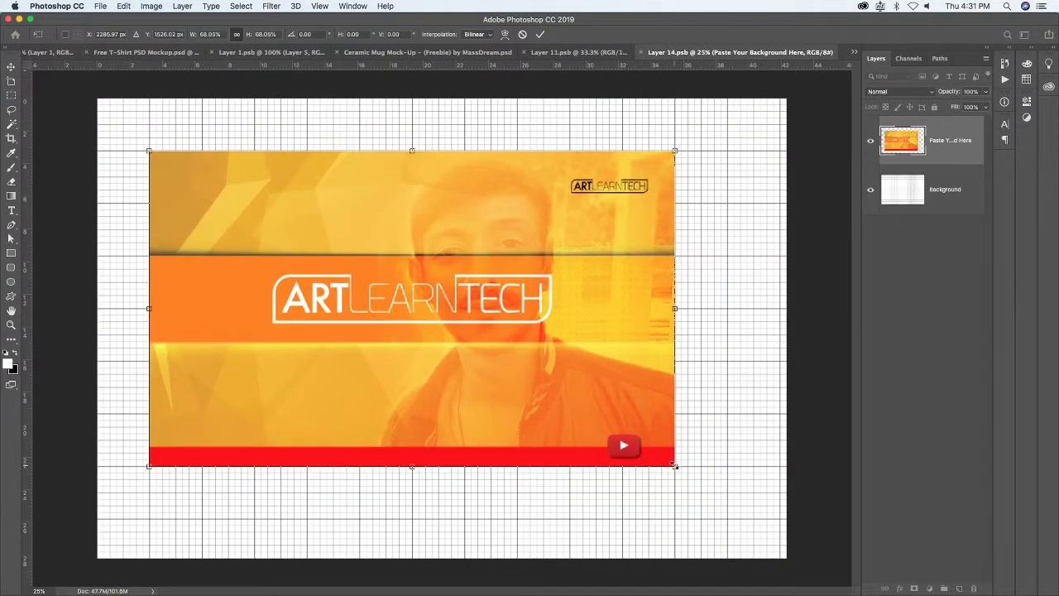
key(Return)
key(ctrl+a)
click(307, 36)
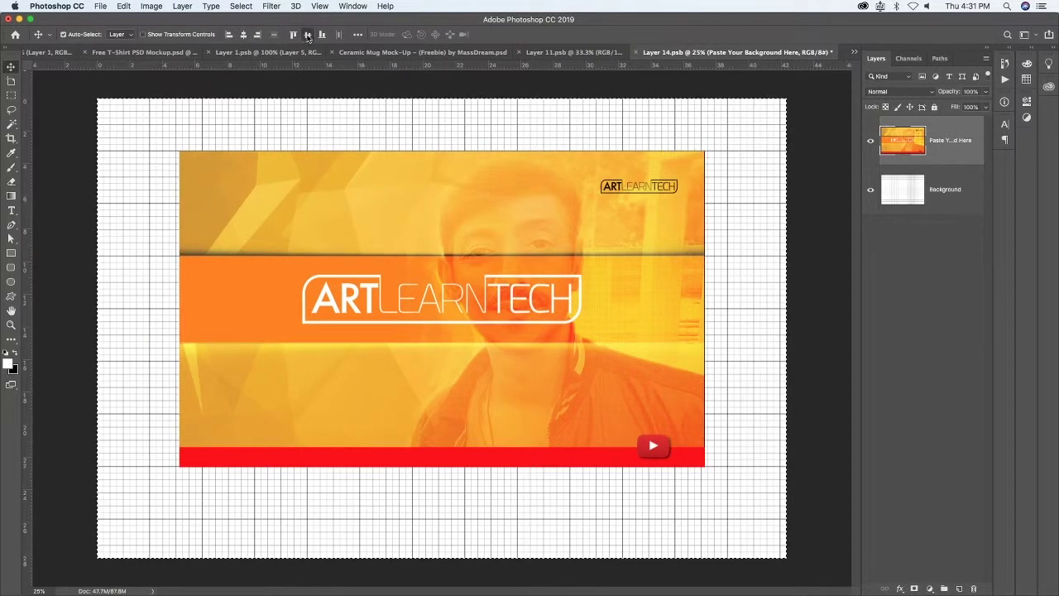
key(ctrl+d)
key(ctrl+s)
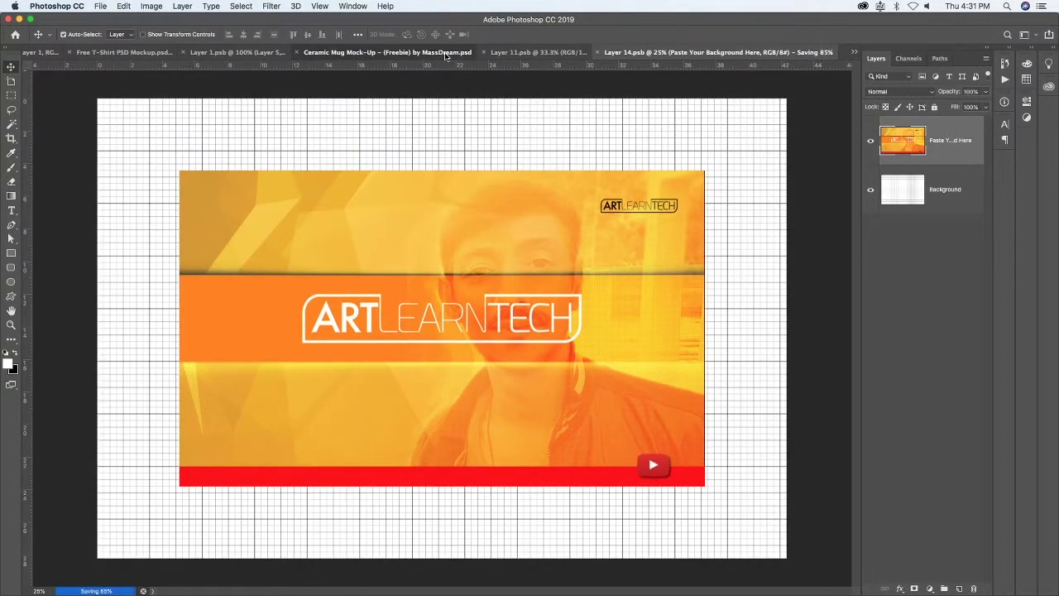
click(445, 53)
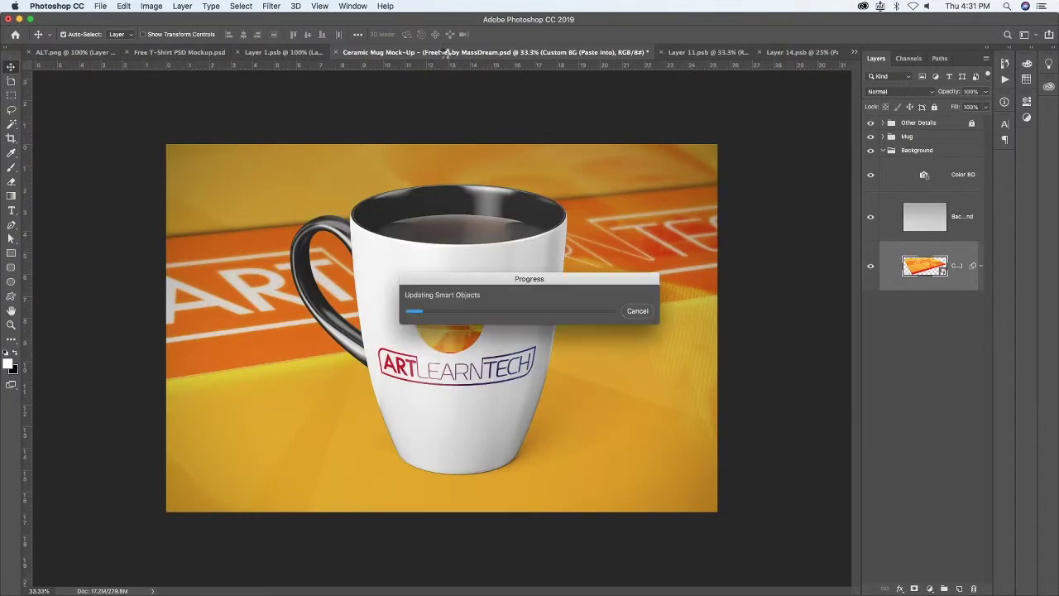
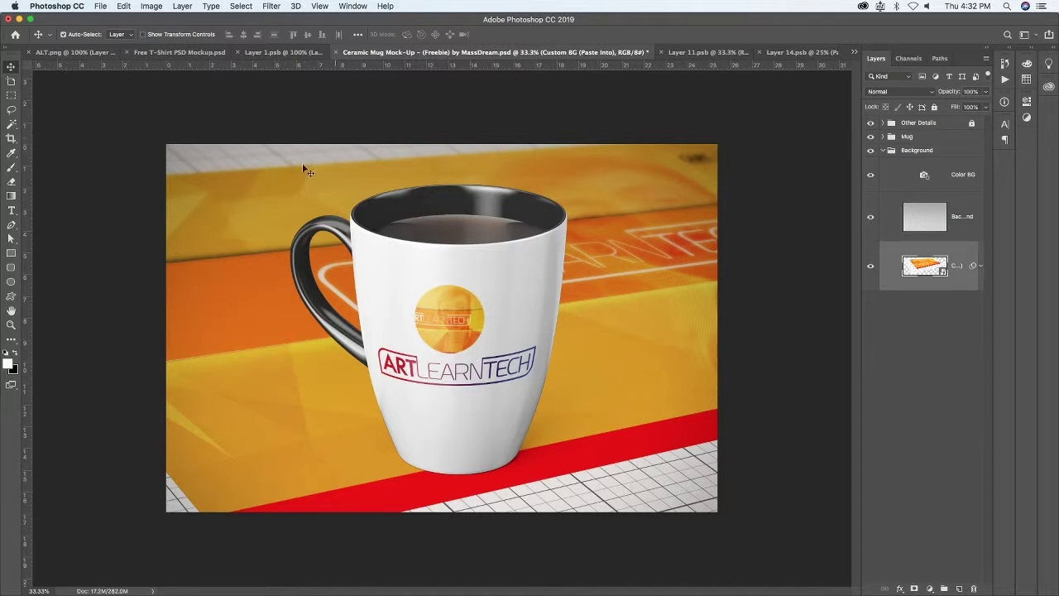
Step: Enlarge the ARTLEARNTECH artwork in Layer 14.psb and shift it left and down
click(796, 53)
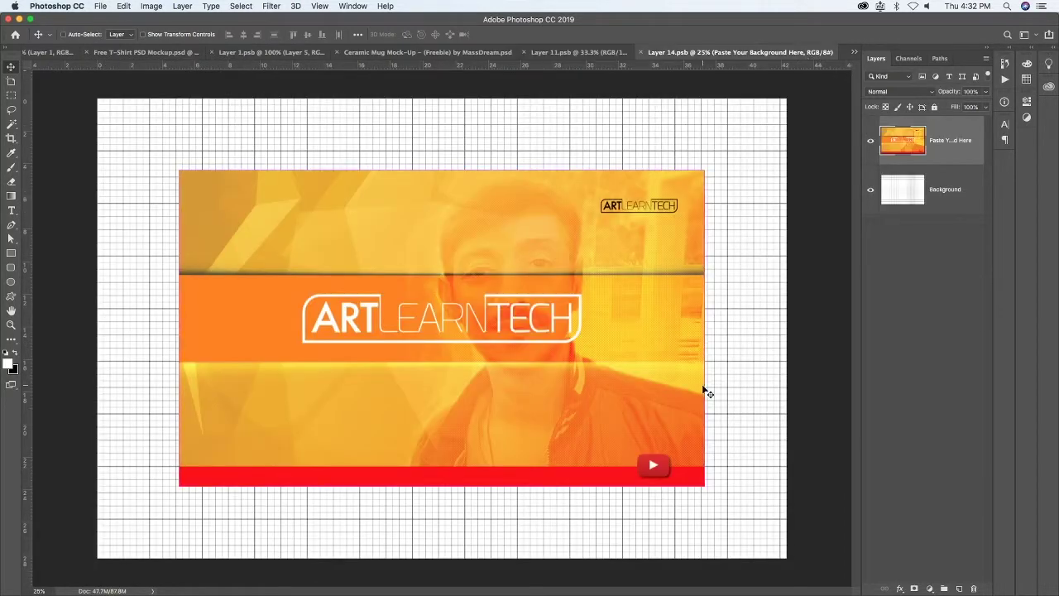
key(ctrl+t)
drag(704, 171, 832, 100)
drag(604, 255, 538, 302)
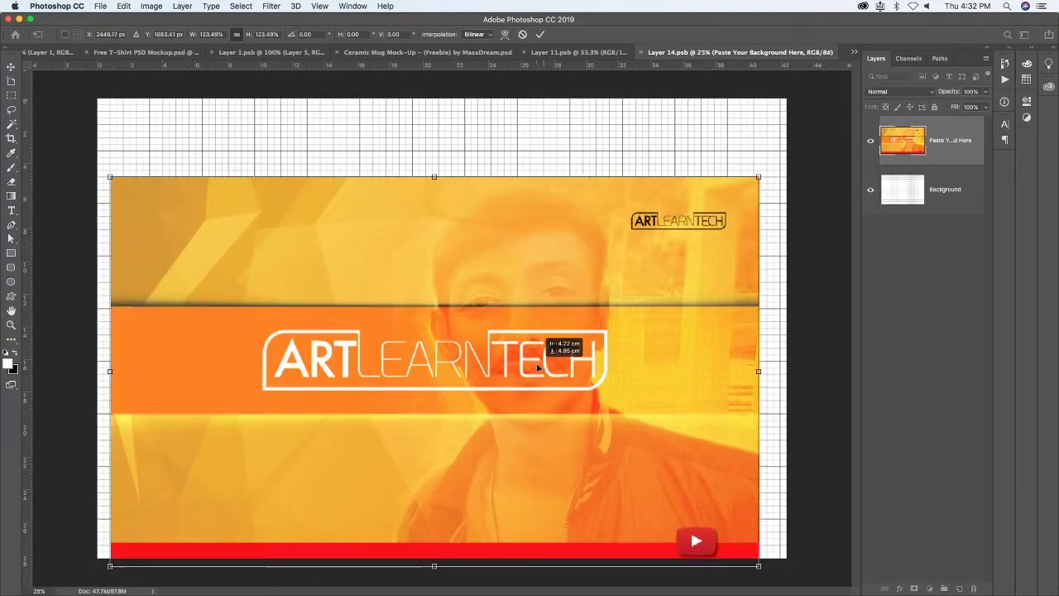
key(Return)
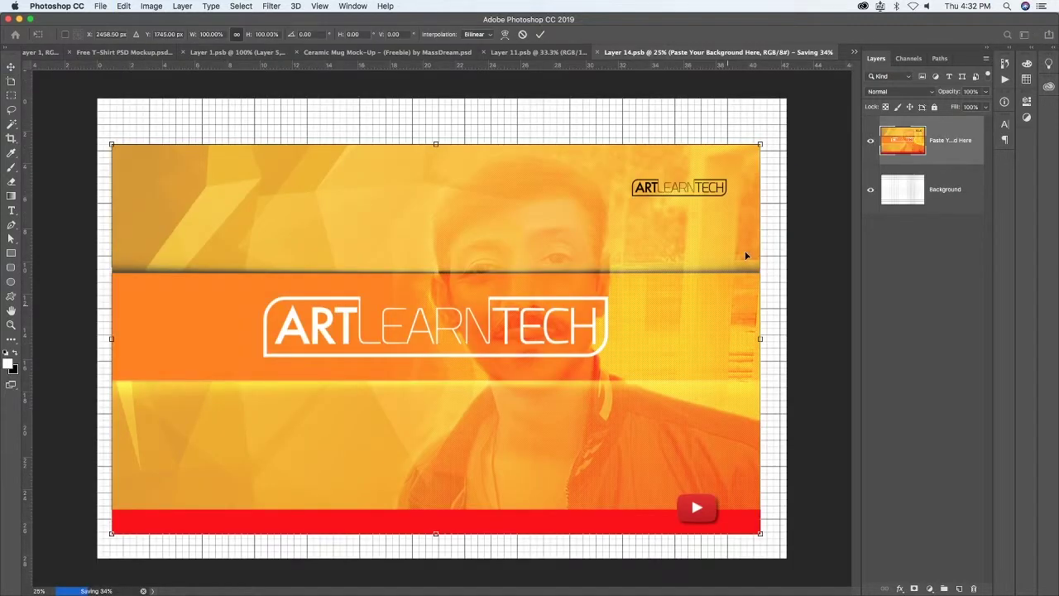
Step: Scale the artwork past the canvas edges, then check the result in the mug mock-up
drag(759, 533, 846, 569)
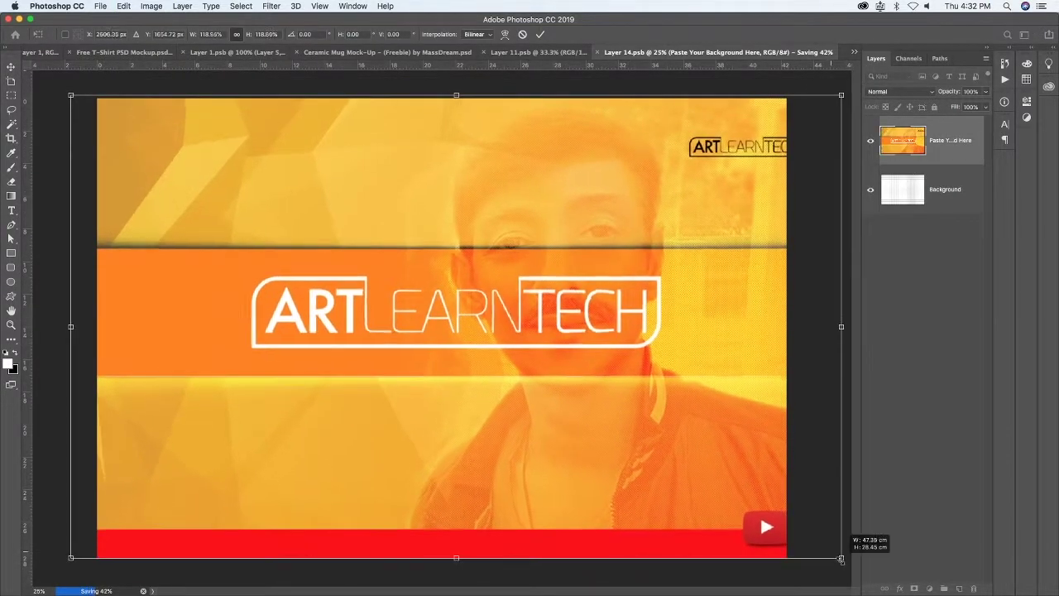
drag(672, 482, 617, 468)
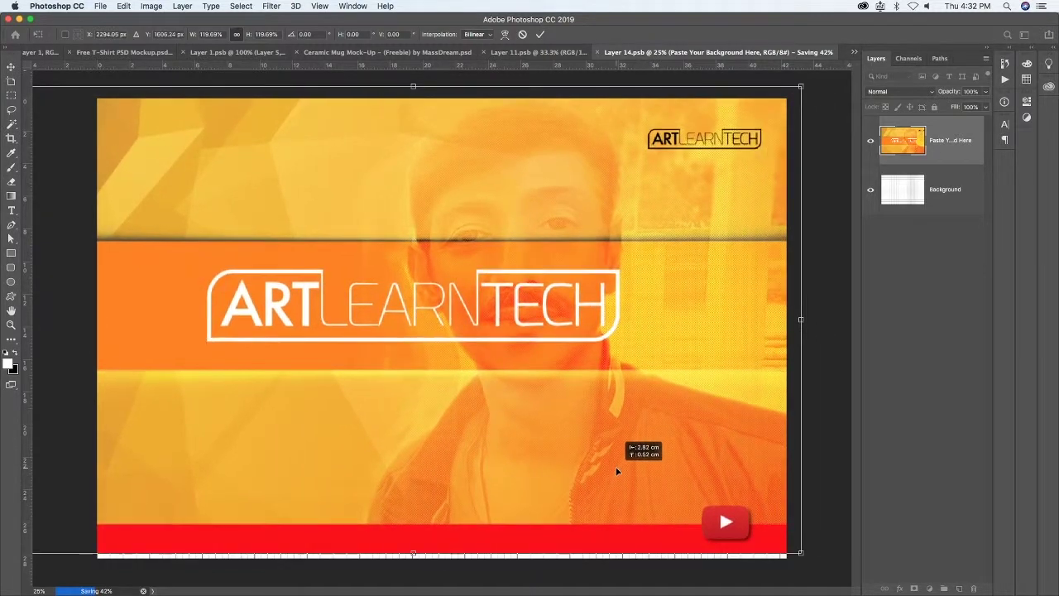
key(Return)
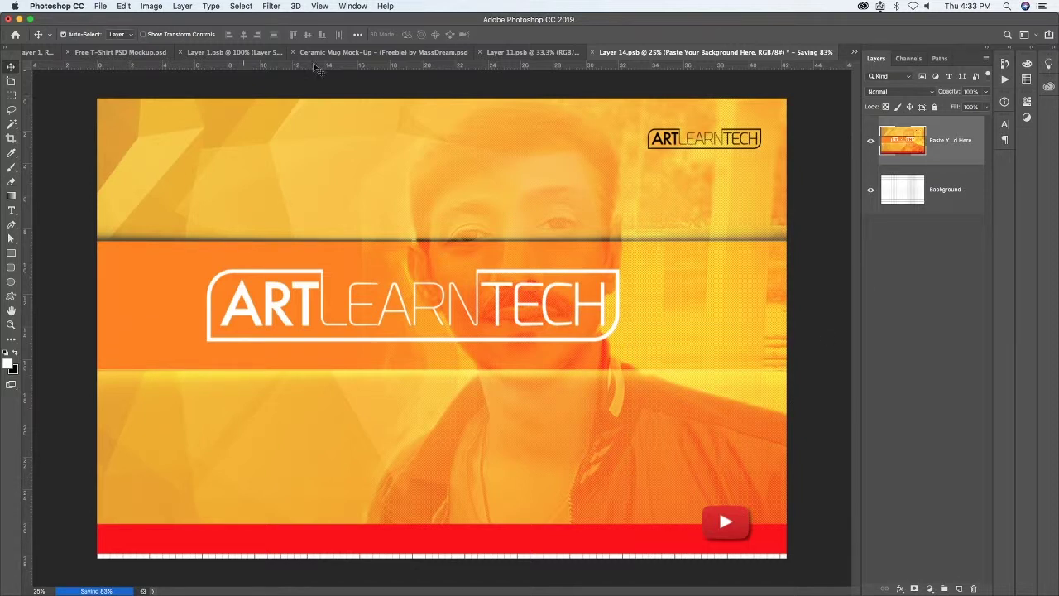
click(339, 52)
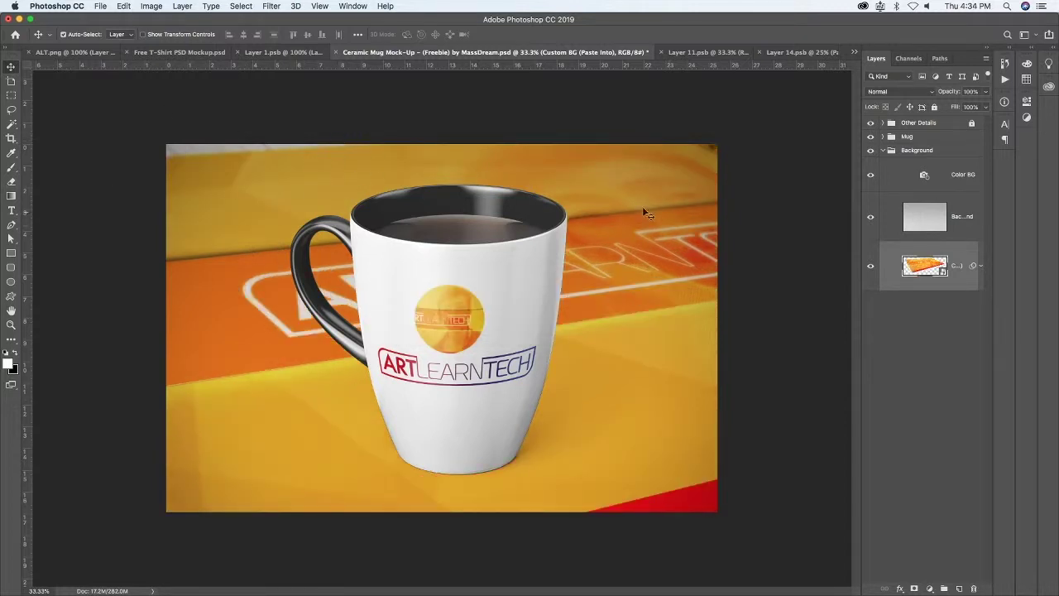
Step: Nudge the Layer 14.psb artwork slightly upward, save it, and view the updated mug mock-up
click(794, 52)
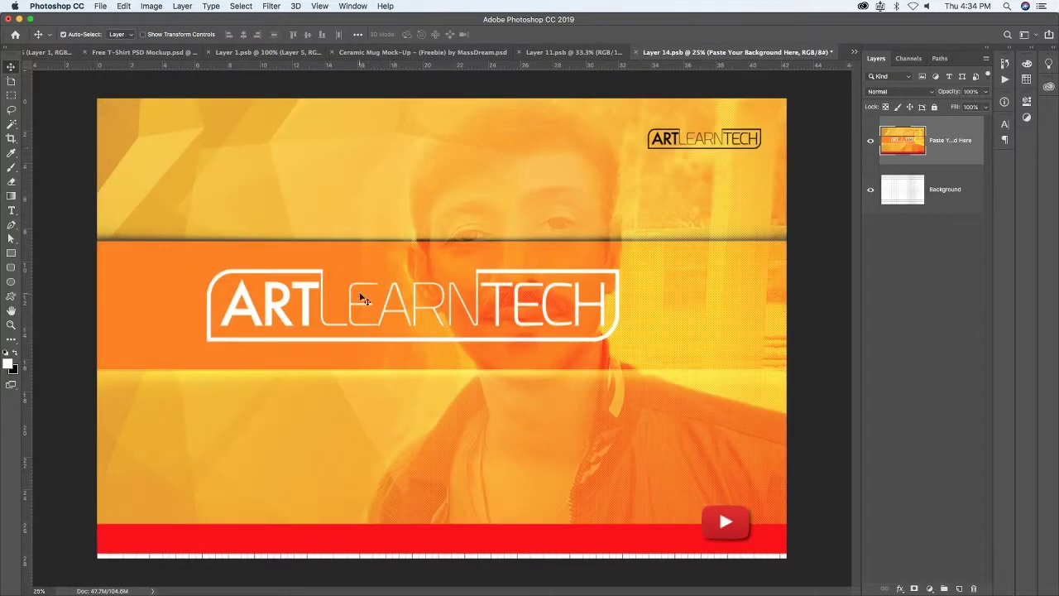
click(422, 52)
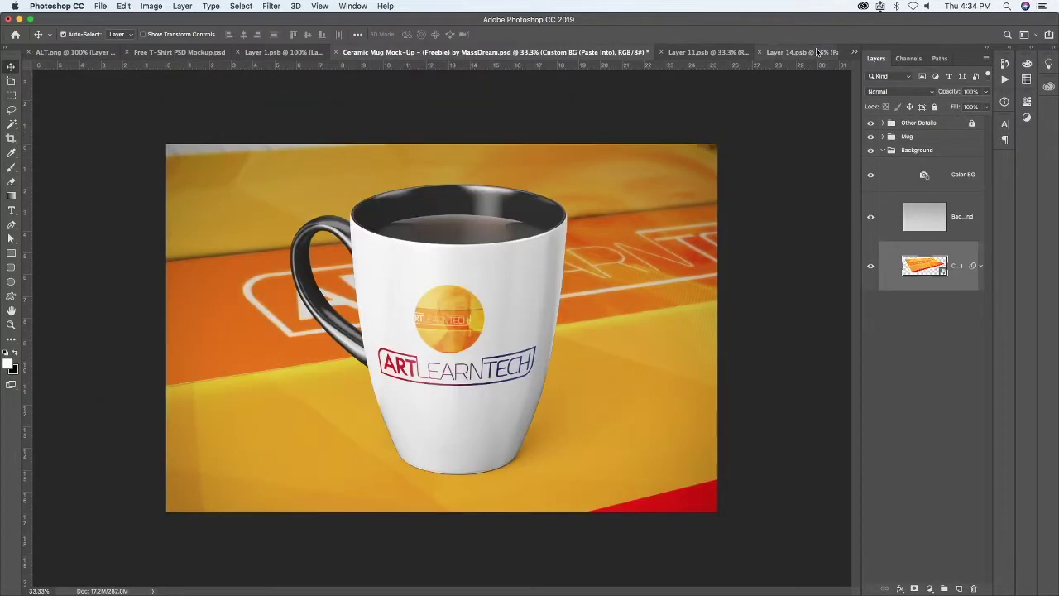
key(ctrl+Tab)
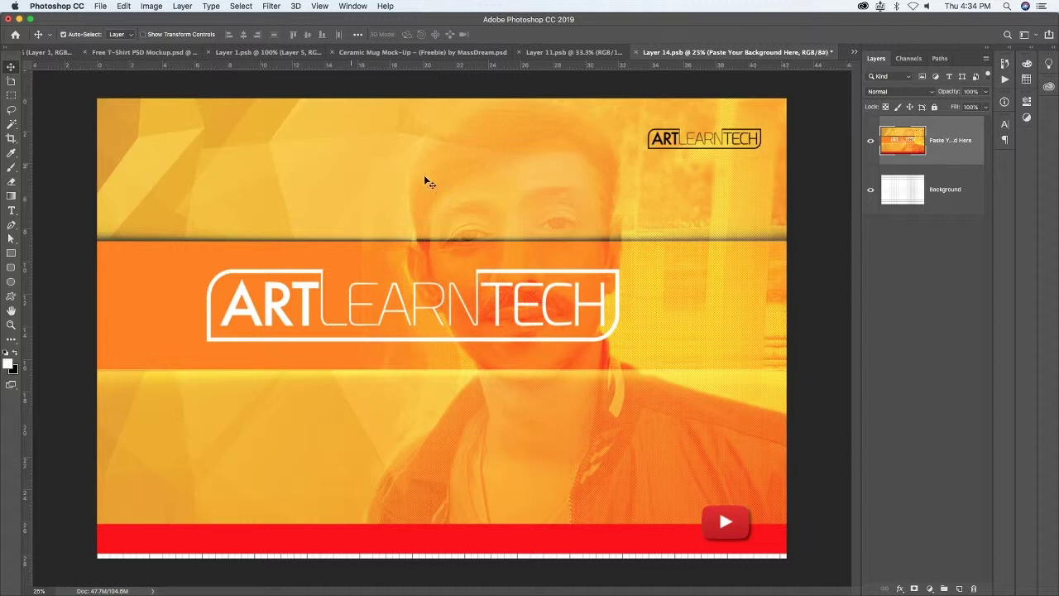
key(ctrl+t)
drag(437, 201, 435, 186)
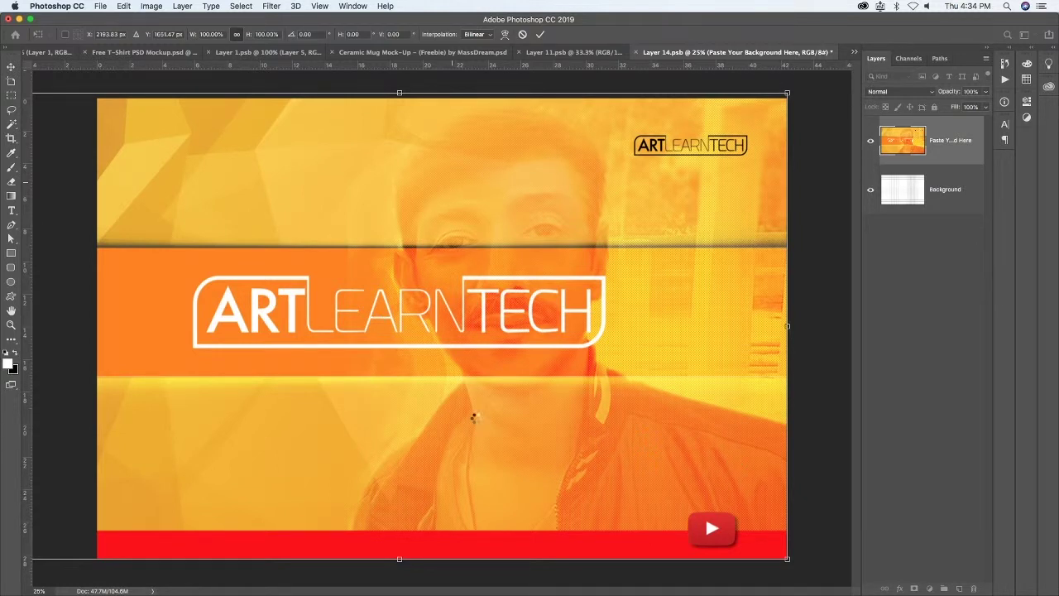
key(ctrl+s)
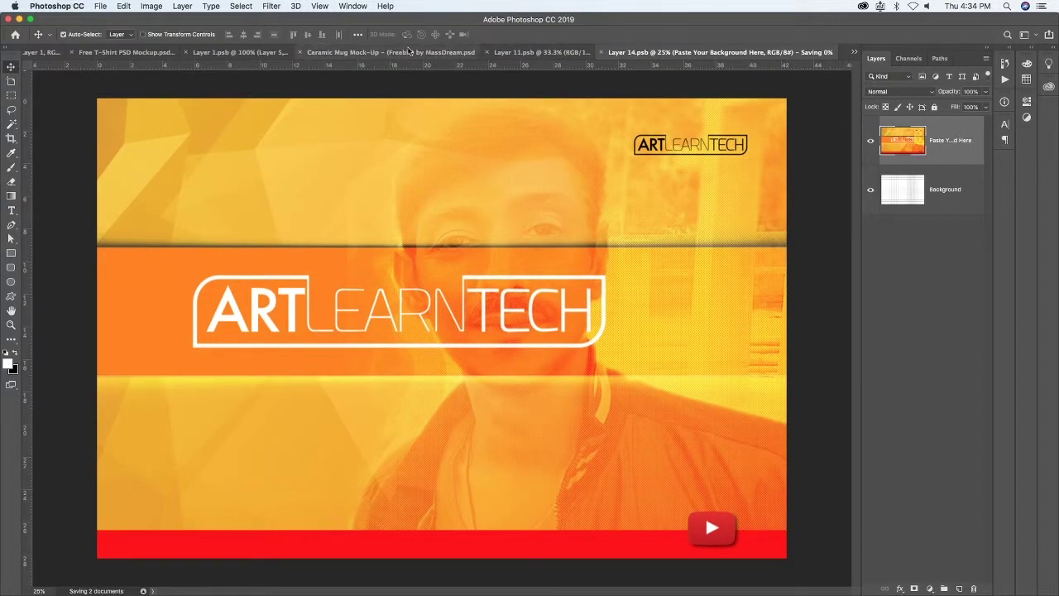
key(ctrl+shift+Tab)
key(ctrl+shift+Tab)
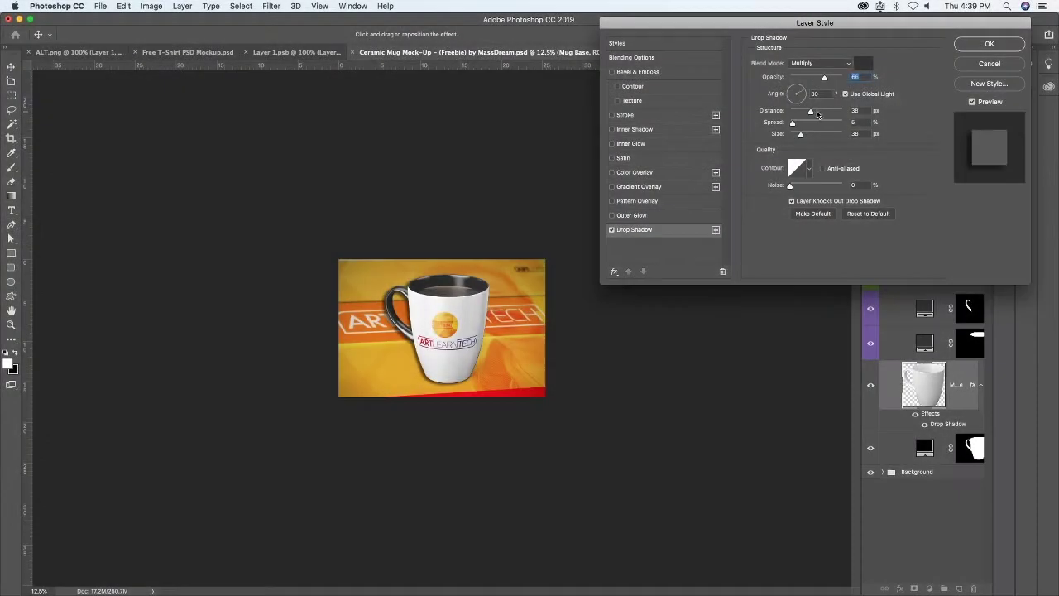
Step: Try a Mug Base drop shadow (distance 26 px, spread 32%, opacity 38%, some noise), then cancel it
drag(818, 113, 810, 112)
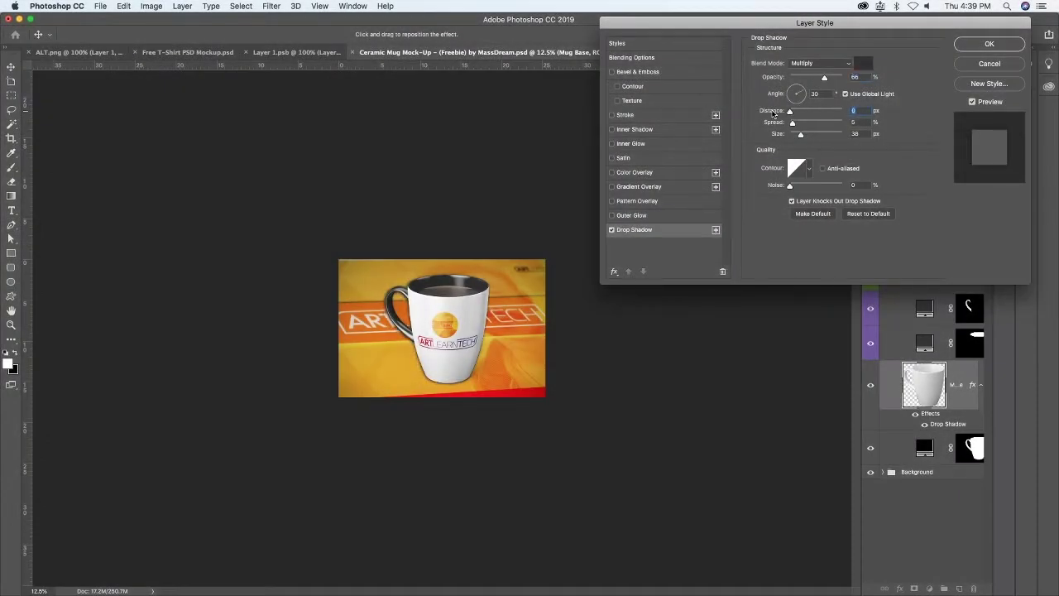
drag(793, 123, 807, 123)
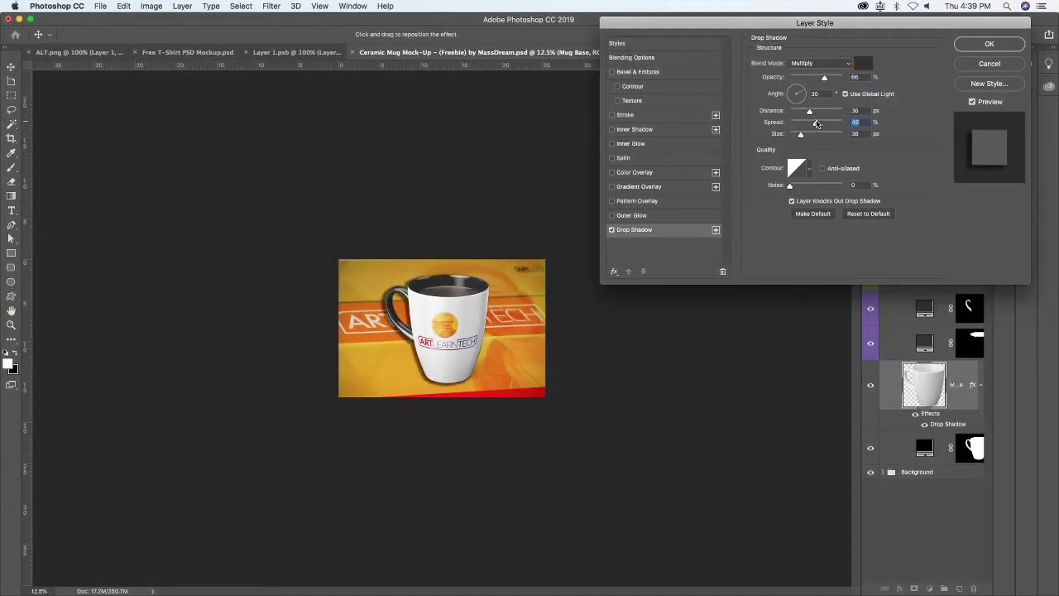
drag(824, 78, 761, 98)
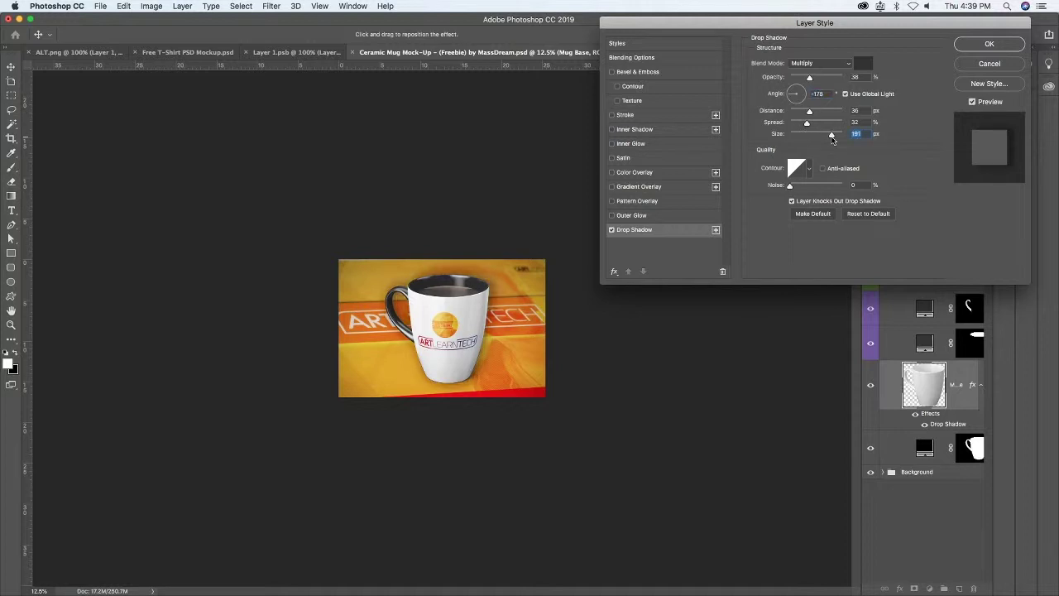
drag(802, 134, 807, 134)
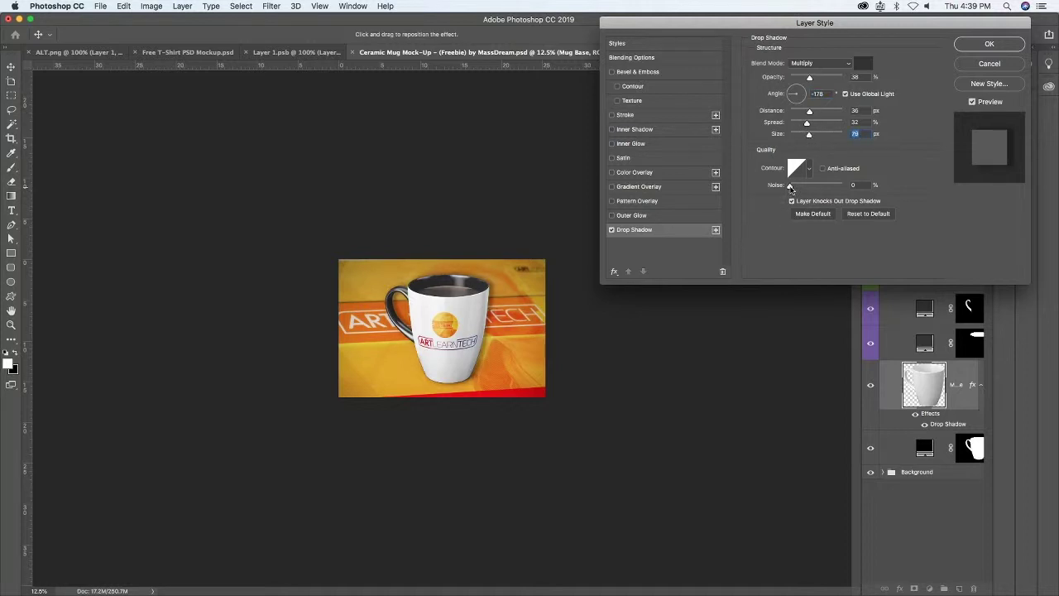
drag(790, 186, 793, 186)
drag(807, 123, 816, 124)
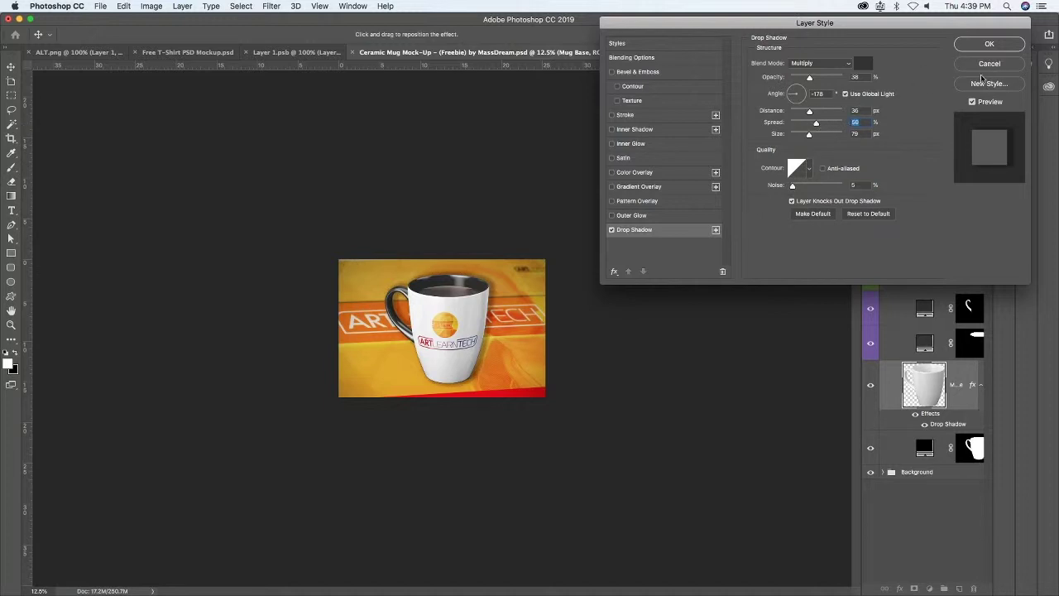
key(Escape)
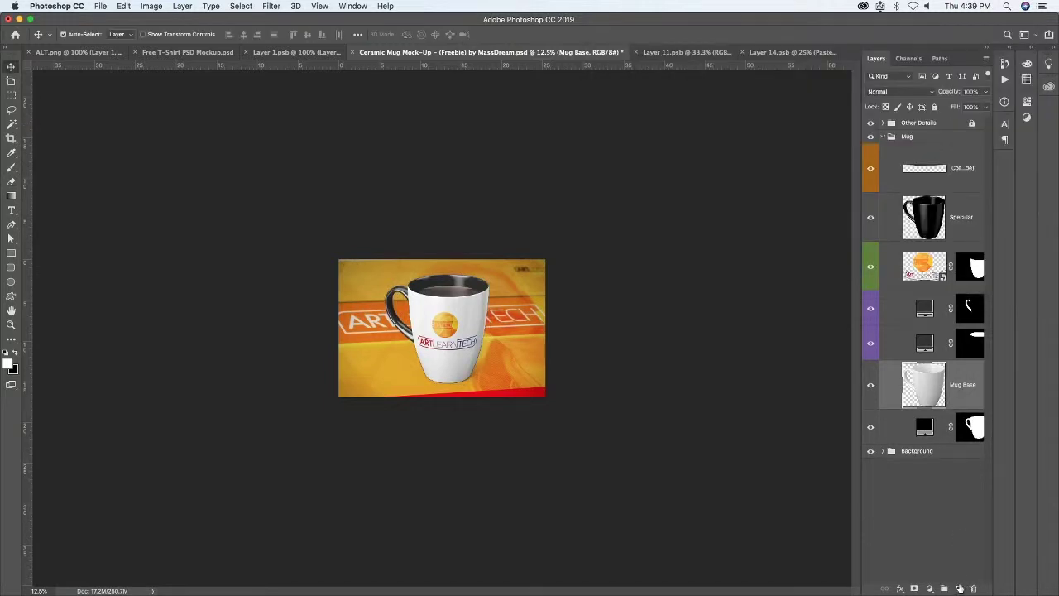
Step: Duplicate the Mug Base layer and darken the copy to black with Hue/Saturation
key(super+j)
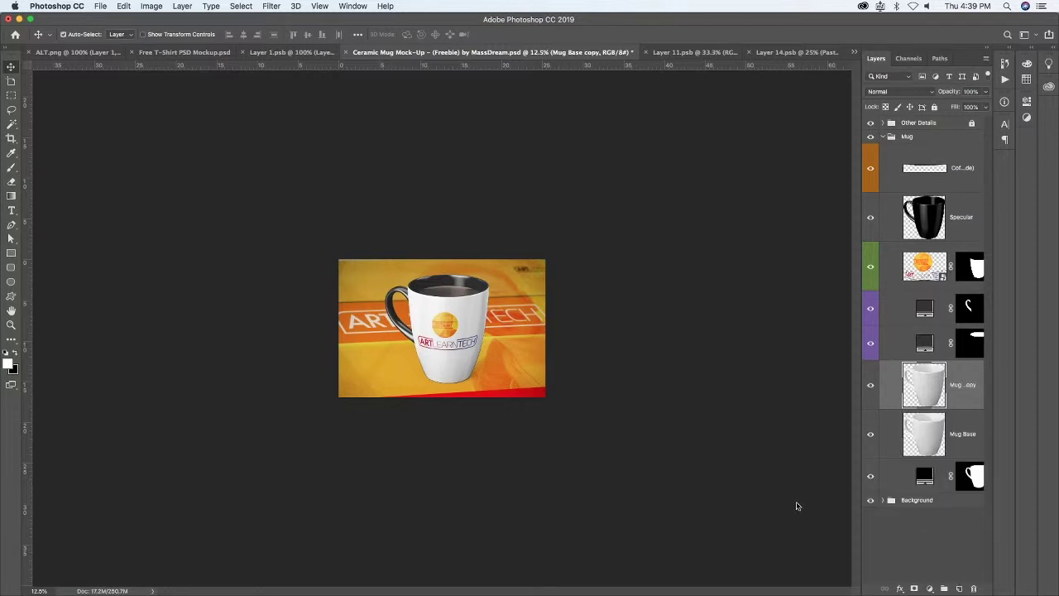
key(super)
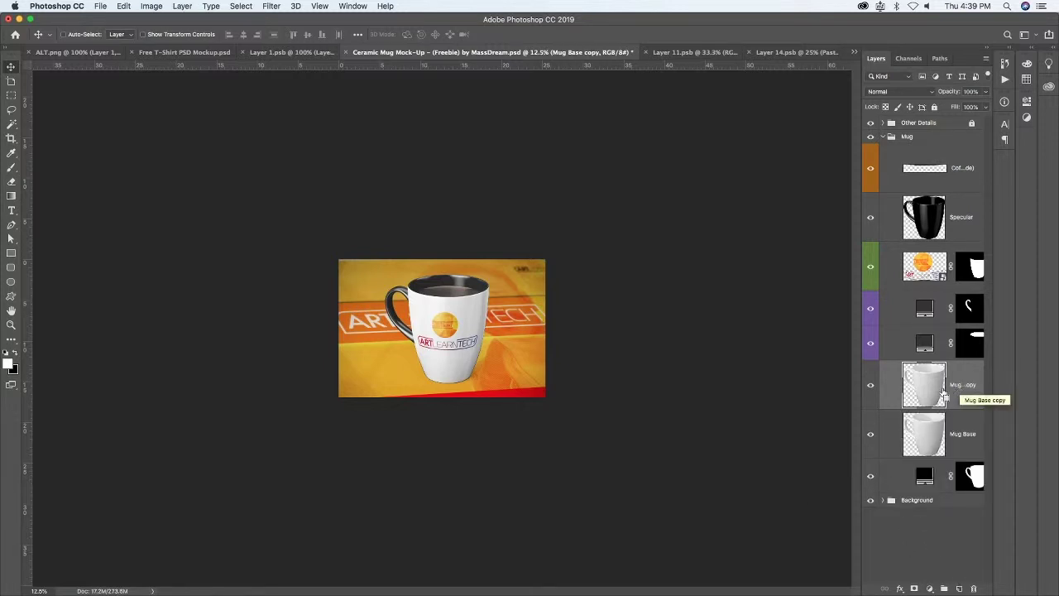
key(super+shift+u)
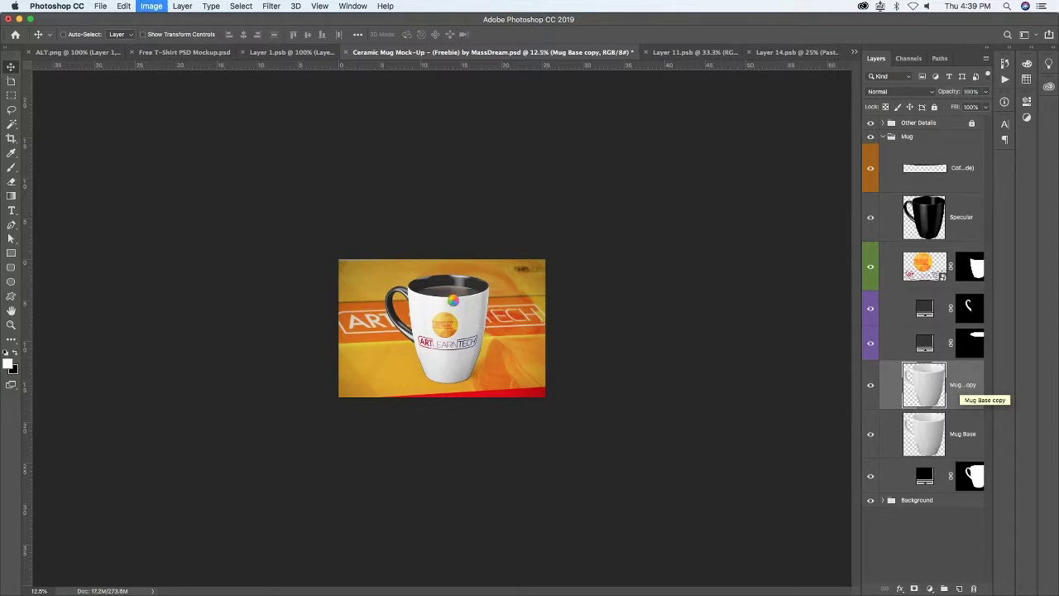
key(super+u)
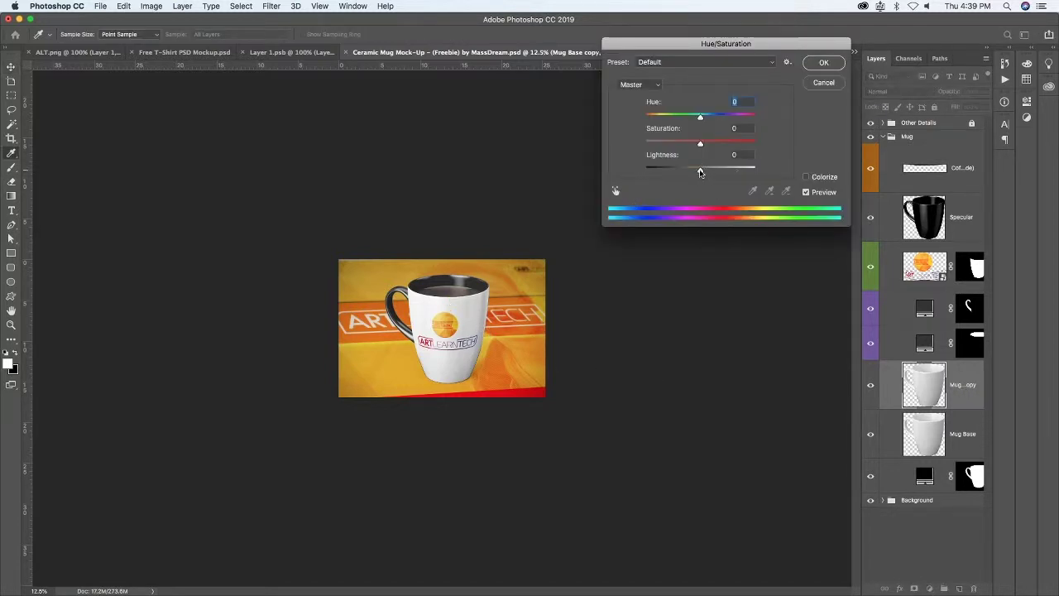
drag(699, 171, 610, 174)
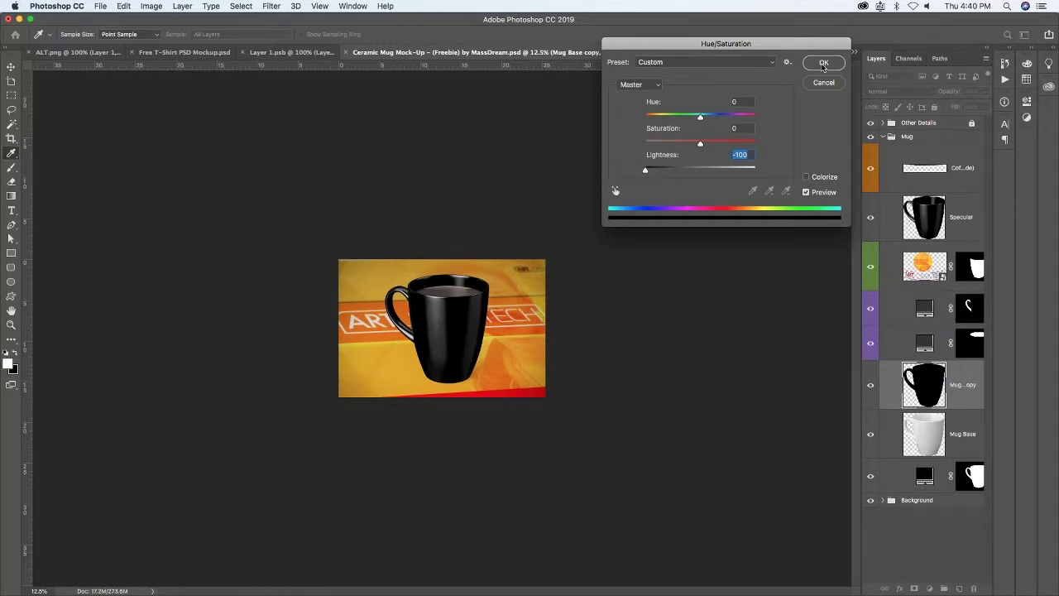
click(824, 65)
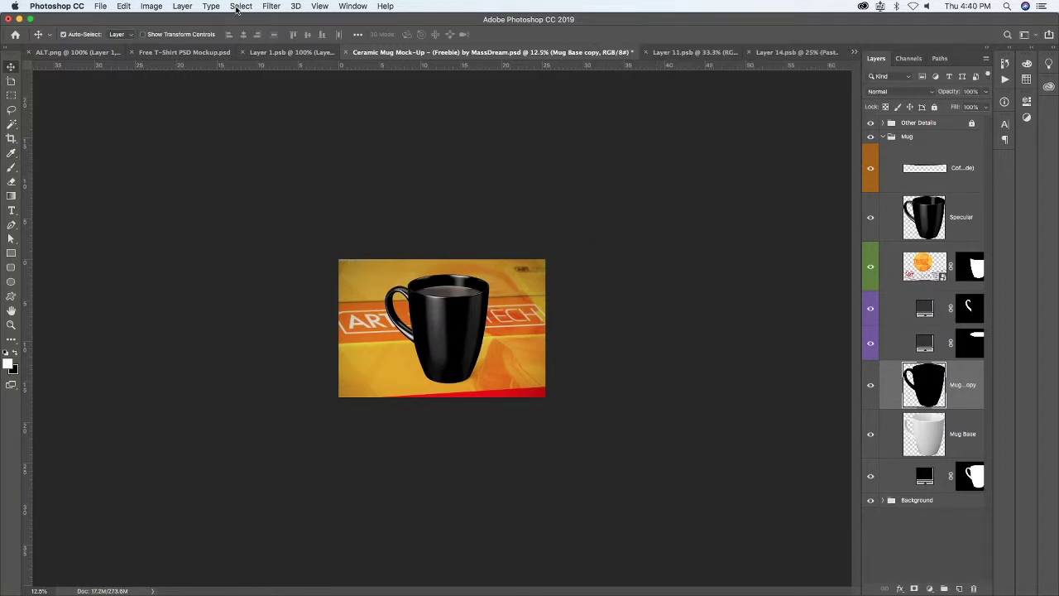
click(266, 7)
mouse_move(277, 137)
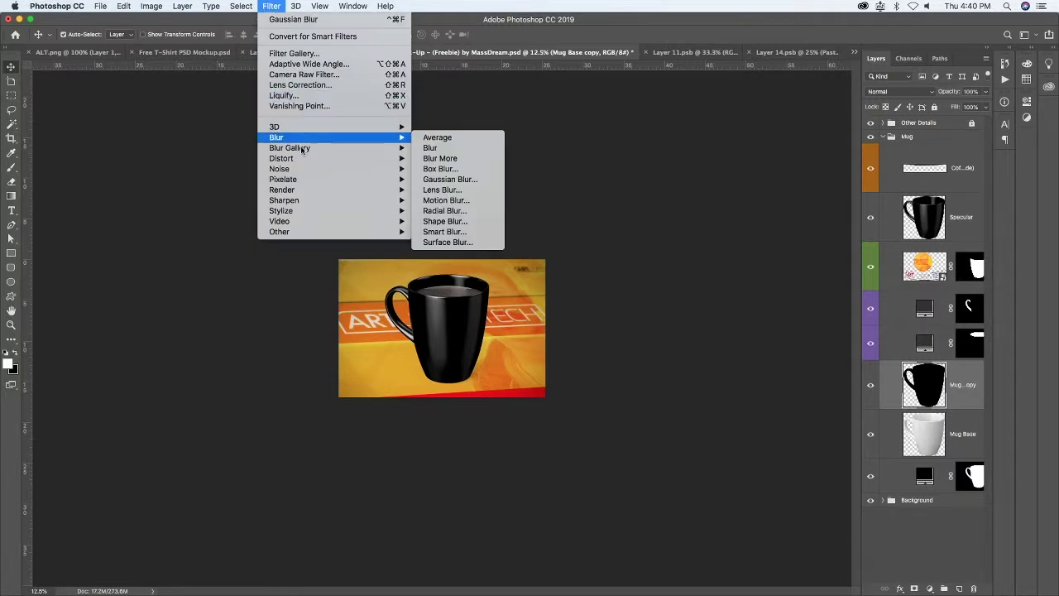
click(544, 251)
Step: Flatten and skew the black mug copy into a shadow falling to the right
key(super+t)
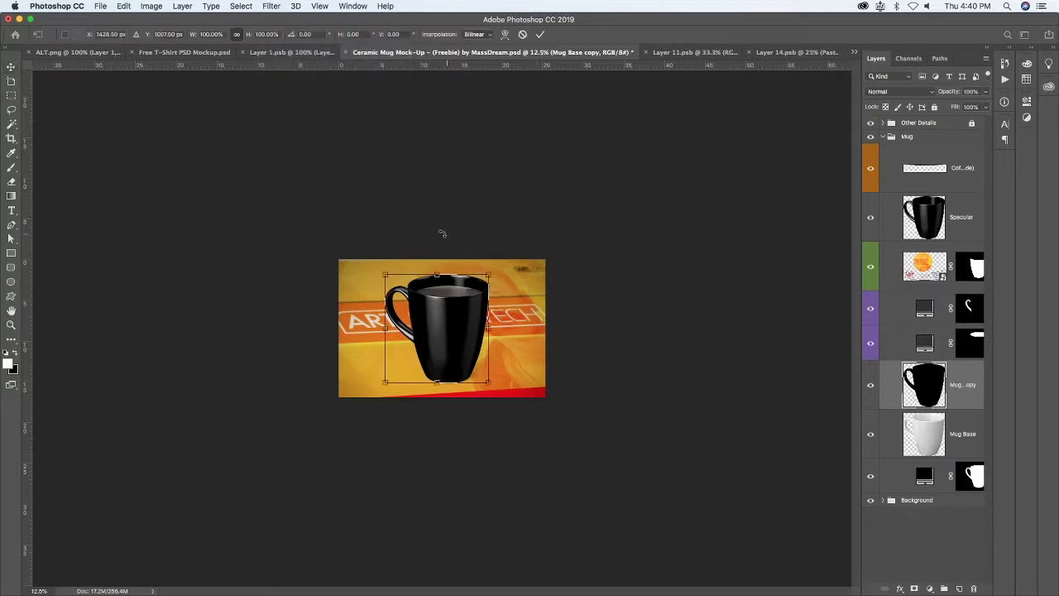
drag(440, 278, 498, 308)
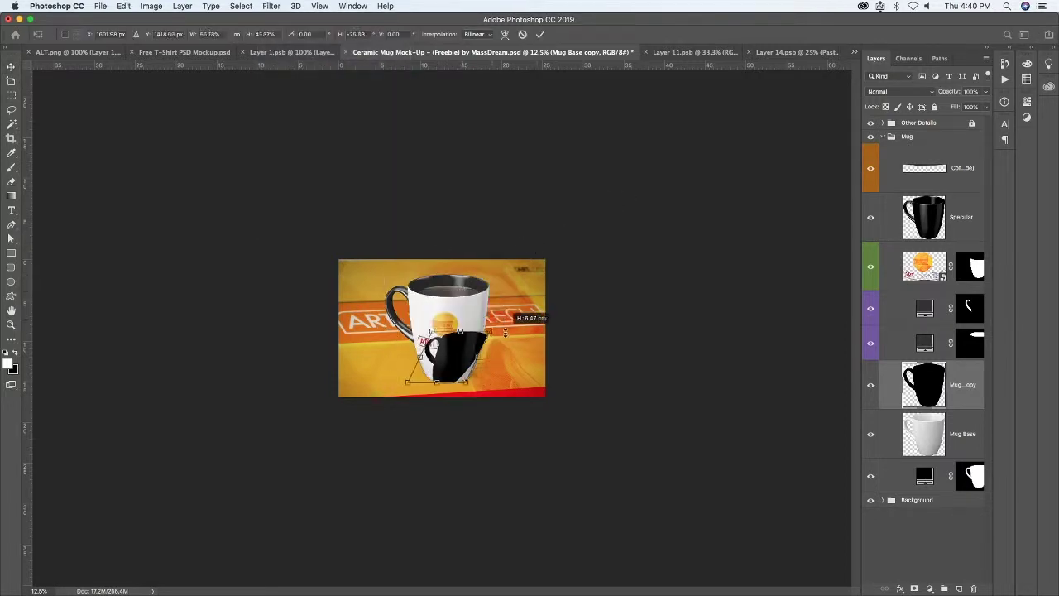
key(Escape)
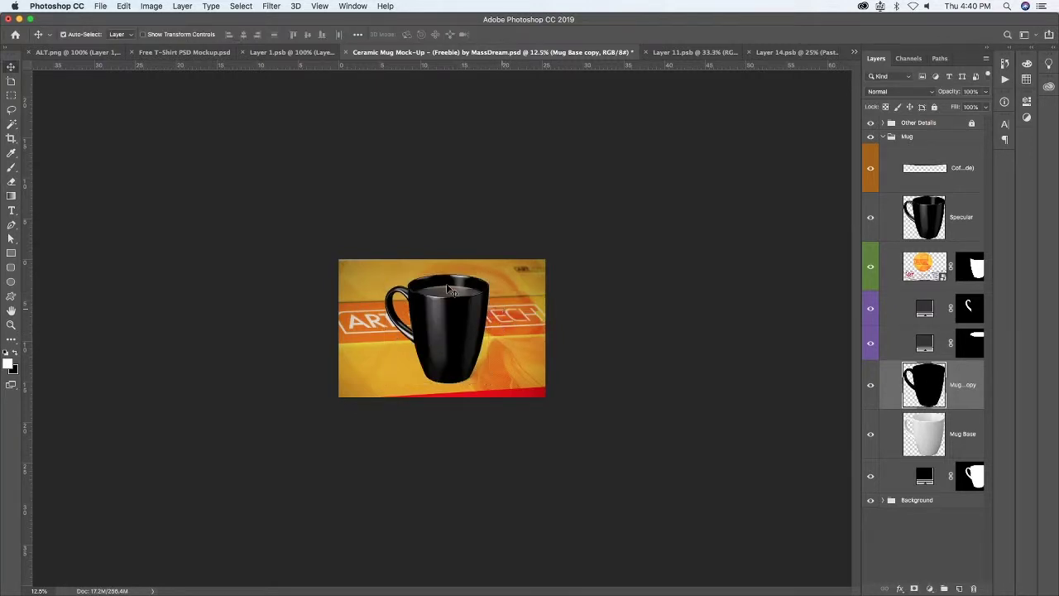
key(super+t)
drag(436, 274, 544, 340)
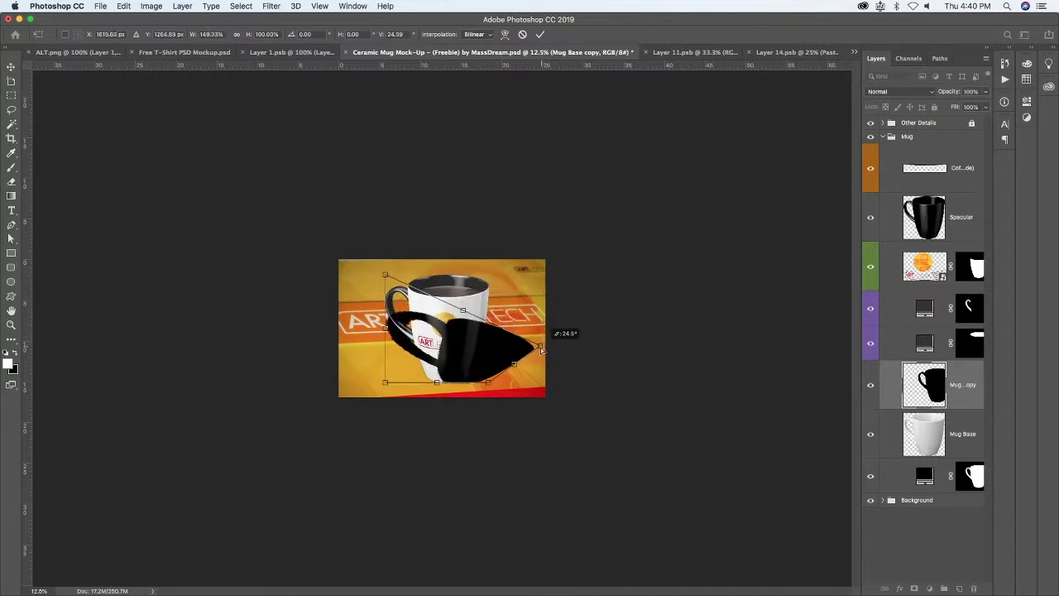
mouse_move(545, 339)
mouse_down()
mouse_move(551, 370)
mouse_move(540, 358)
mouse_up()
key(Return)
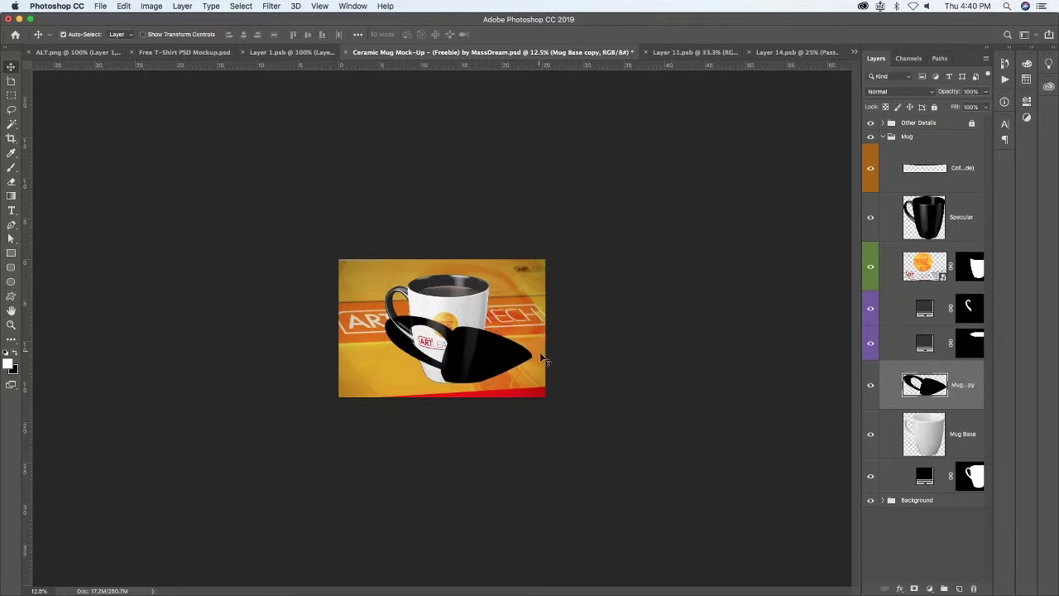
Step: Delete the shadow area under the mug with an elliptical selection and move the layer below Mug Base
key(m)
drag(316, 271, 486, 403)
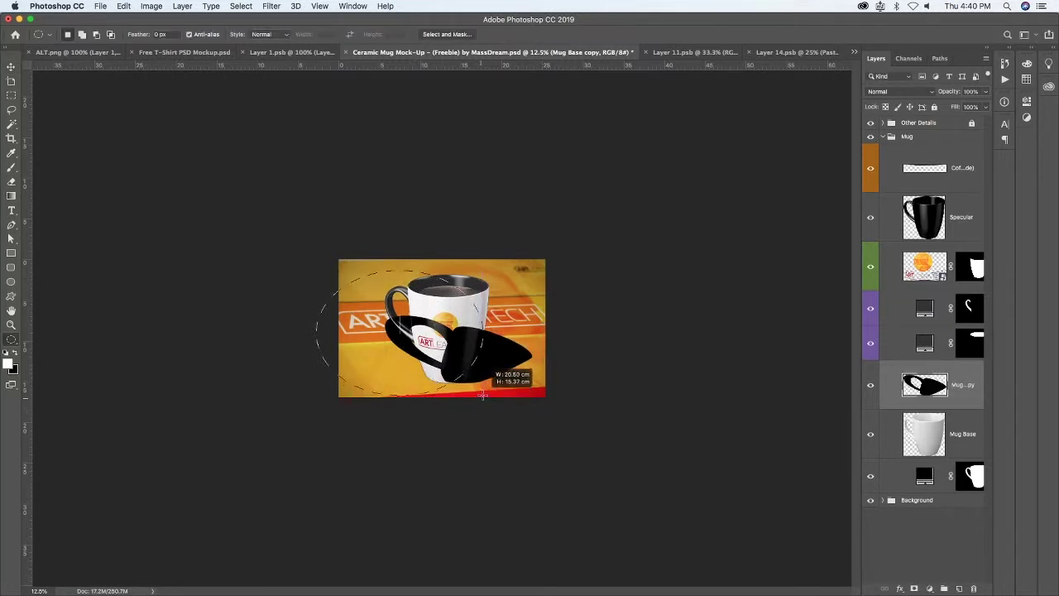
drag(485, 402, 481, 402)
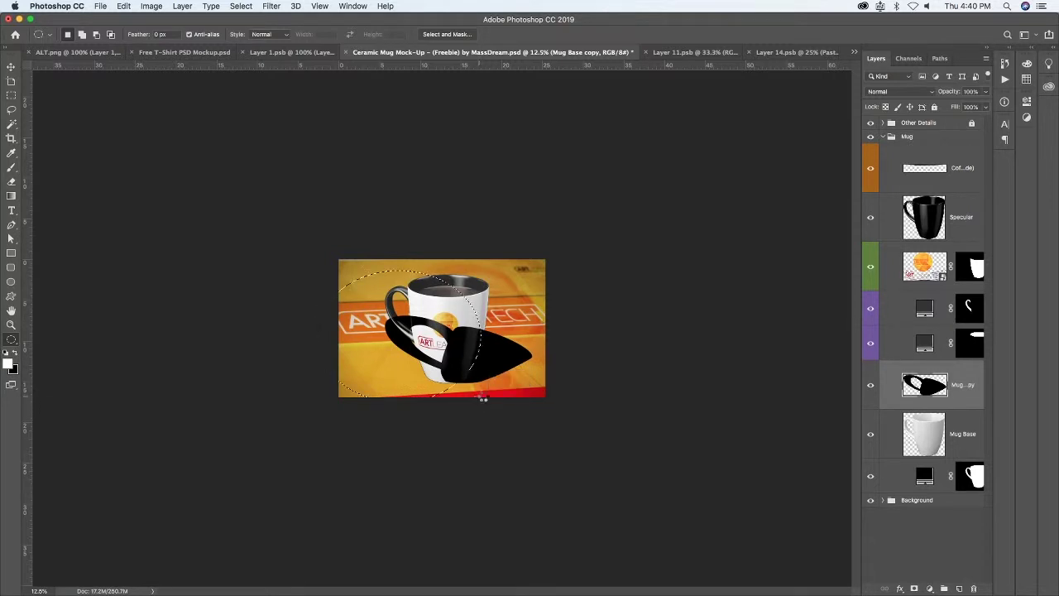
key(Delete)
key(ctrl+d)
drag(960, 408, 921, 455)
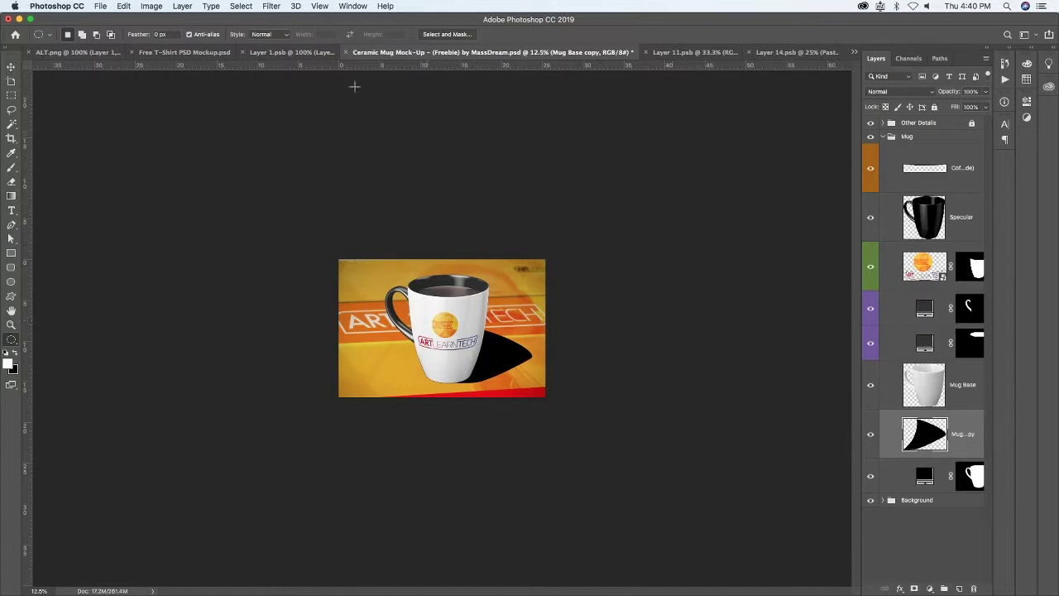
Step: Gaussian-blur the shadow at about 37 px radius and lower the layer's opacity
click(273, 7)
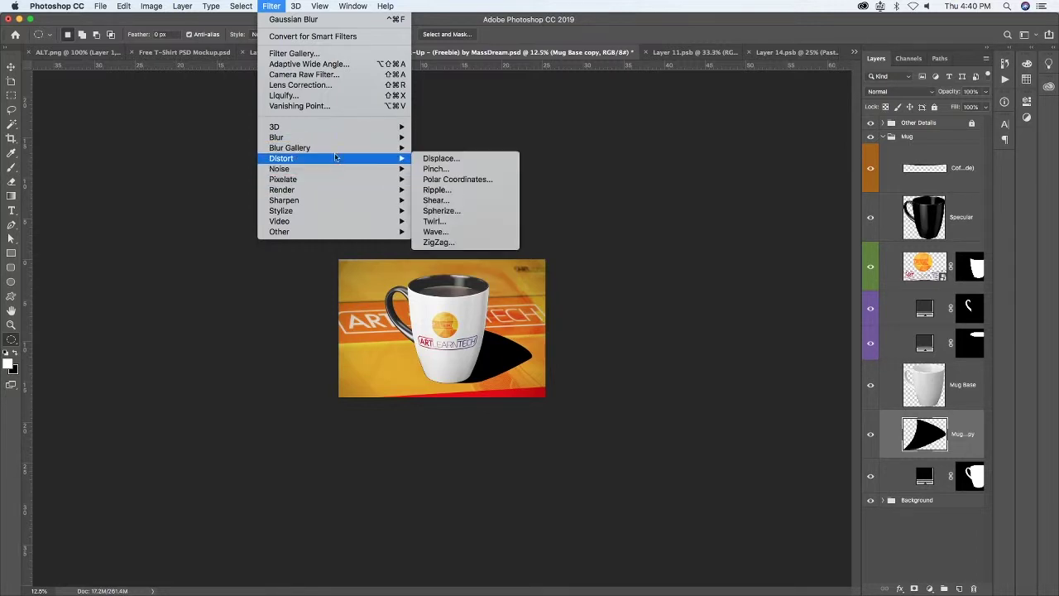
mouse_move(277, 137)
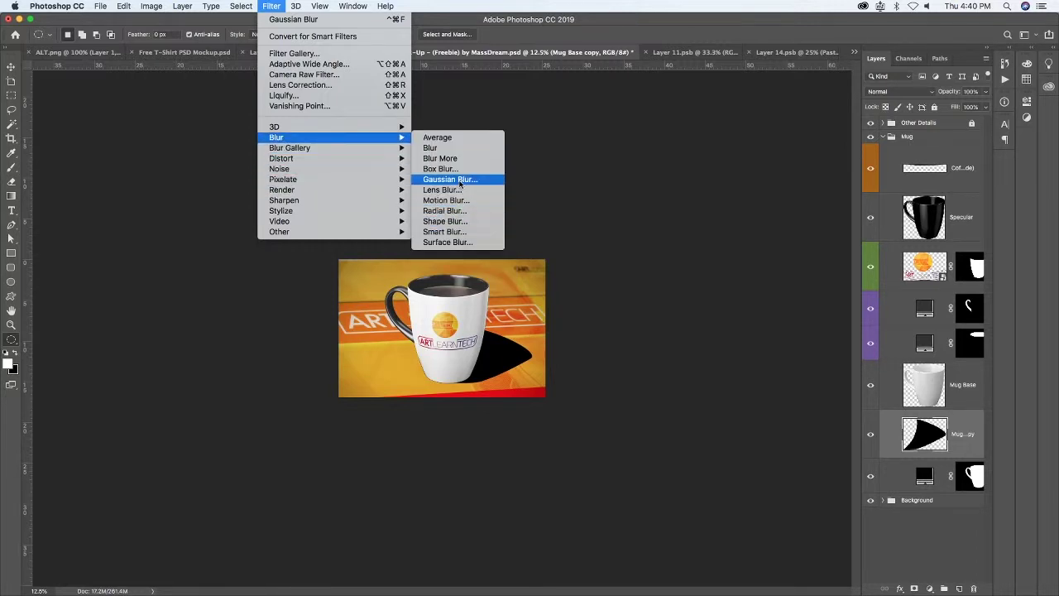
click(450, 179)
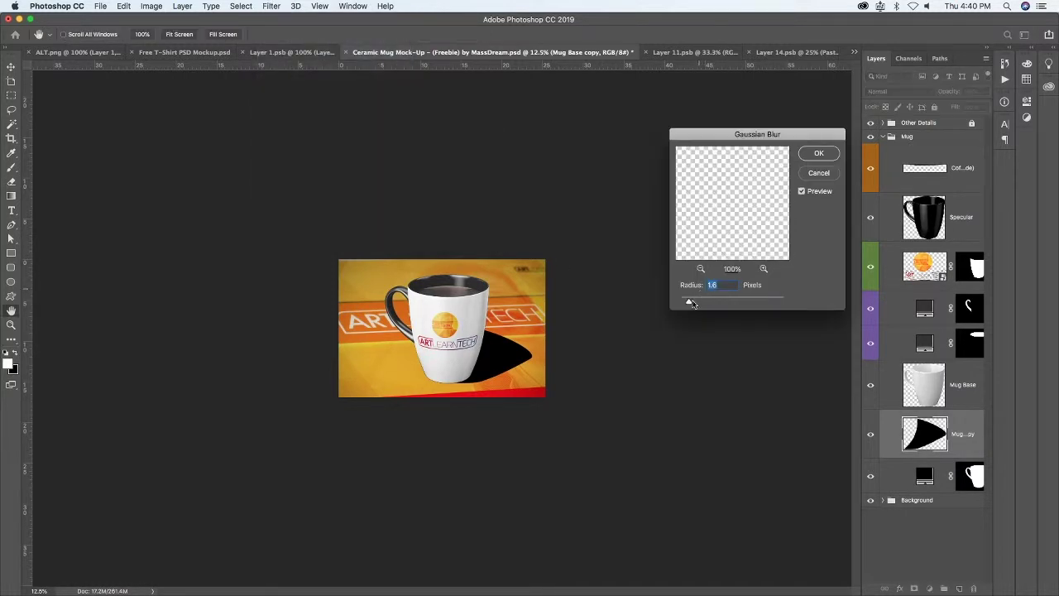
mouse_move(688, 302)
mouse_down()
mouse_move(742, 303)
mouse_move(733, 302)
mouse_up()
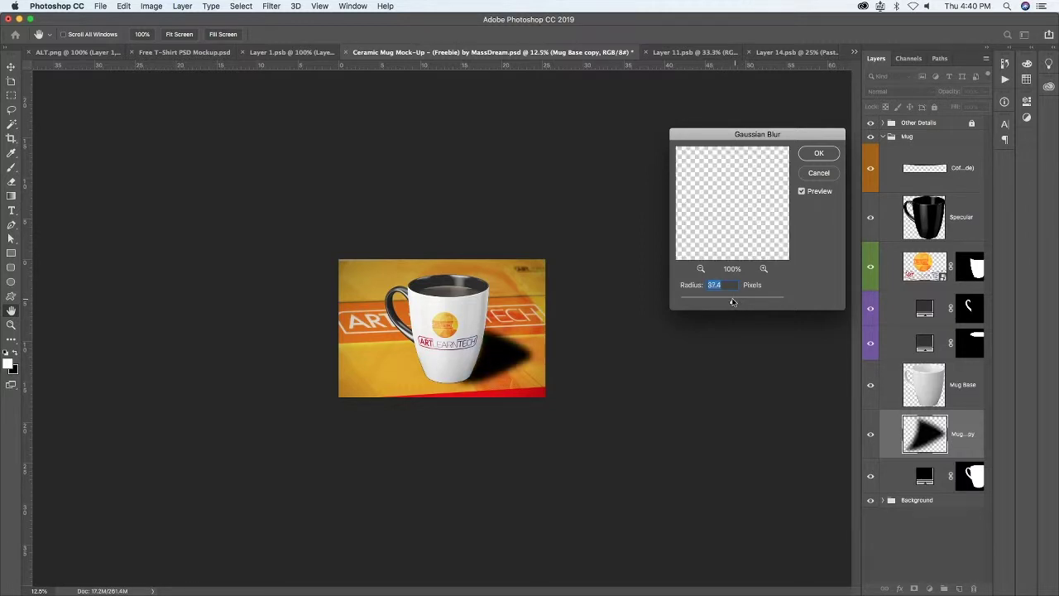
click(819, 154)
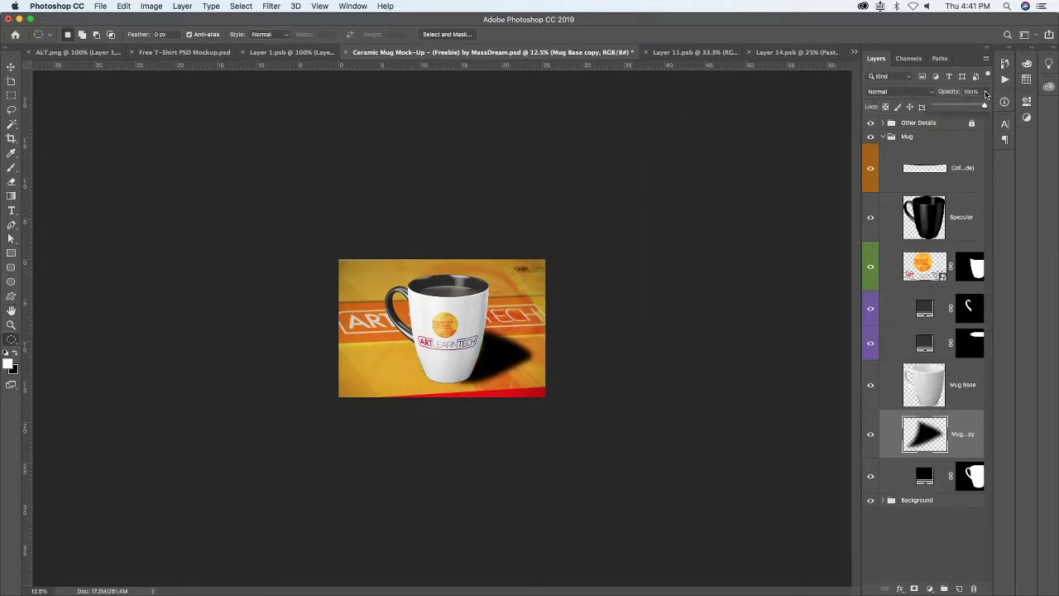
drag(984, 108, 955, 110)
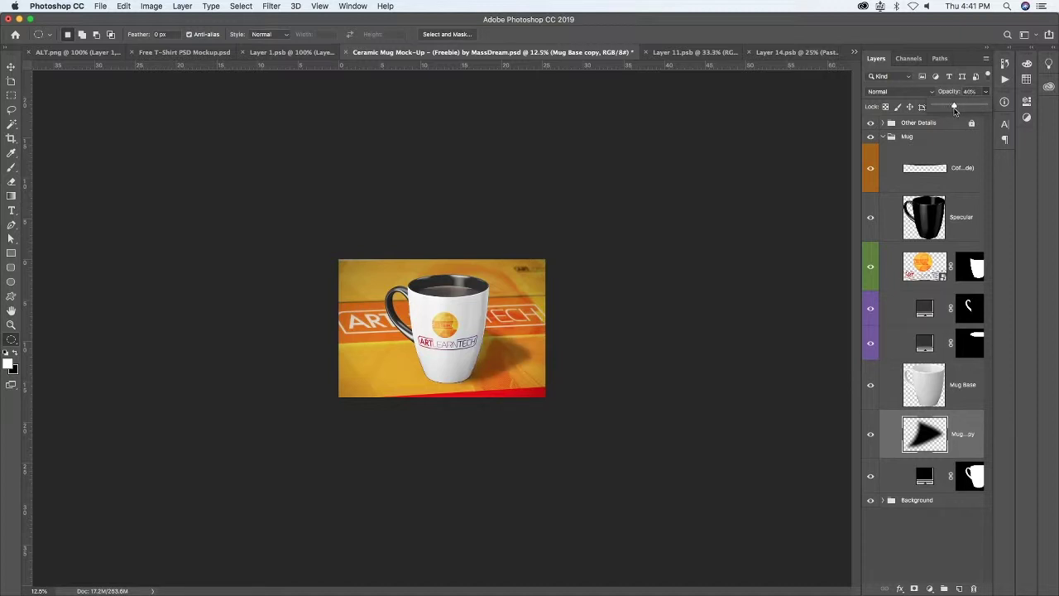
Step: Set the shadow layer's blend mode to Multiply and lower its Fill
click(932, 92)
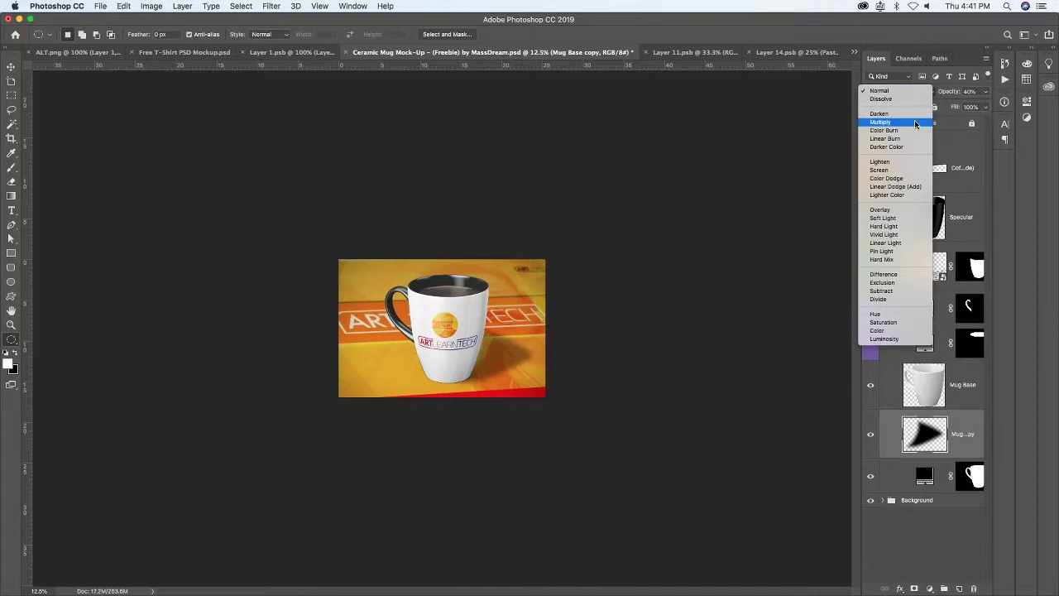
click(915, 123)
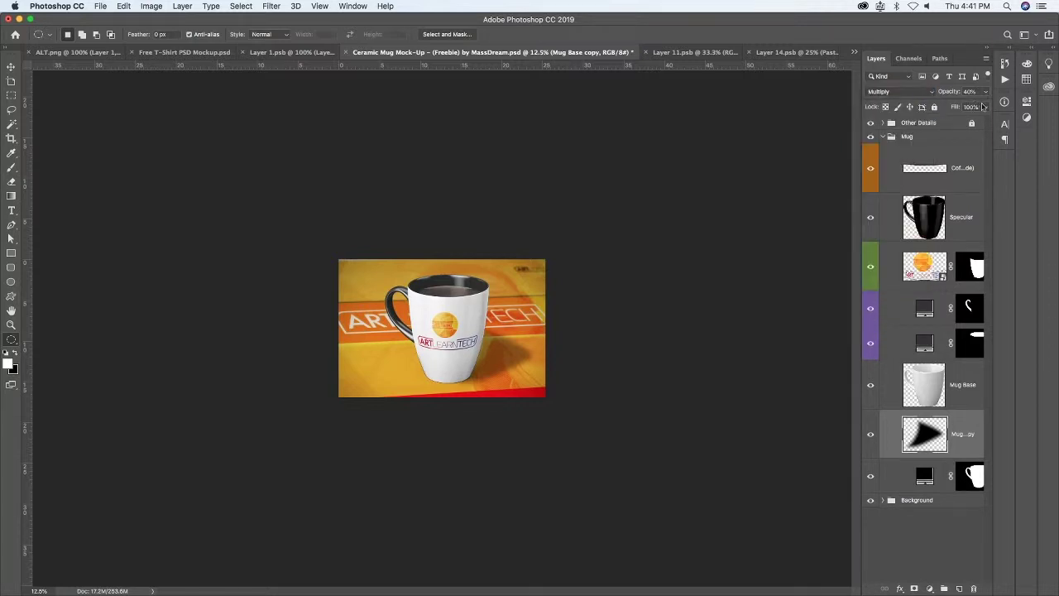
click(985, 107)
drag(984, 122, 974, 123)
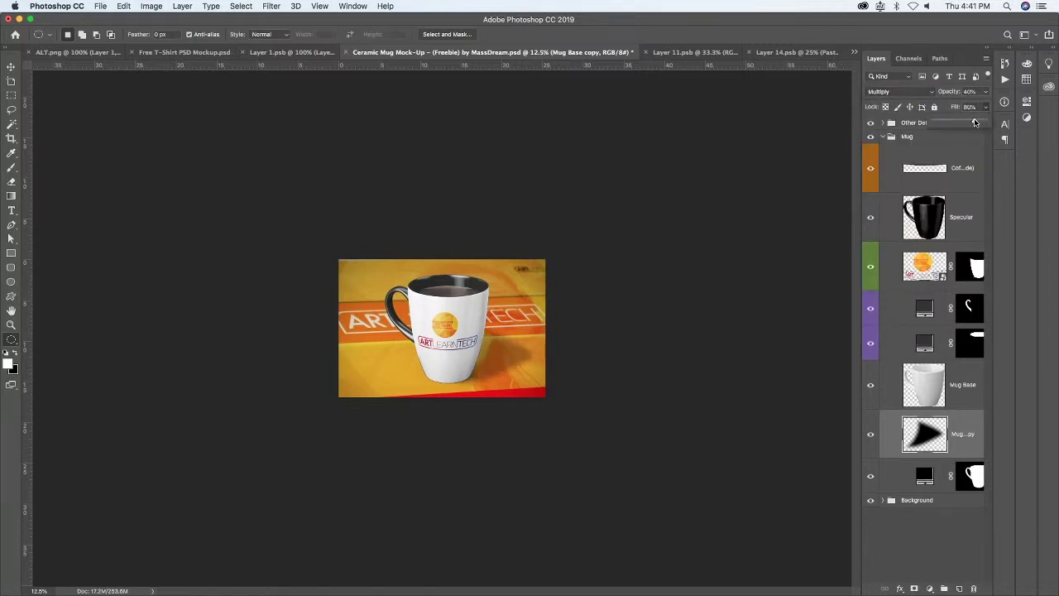
Step: Settle the shadow fill at 87%, zoom in to inspect the mug, then zoom back out
click(720, 339)
scroll(475, 339, up, 1)
scroll(475, 339, up, 1)
scroll(571, 339, up, 1)
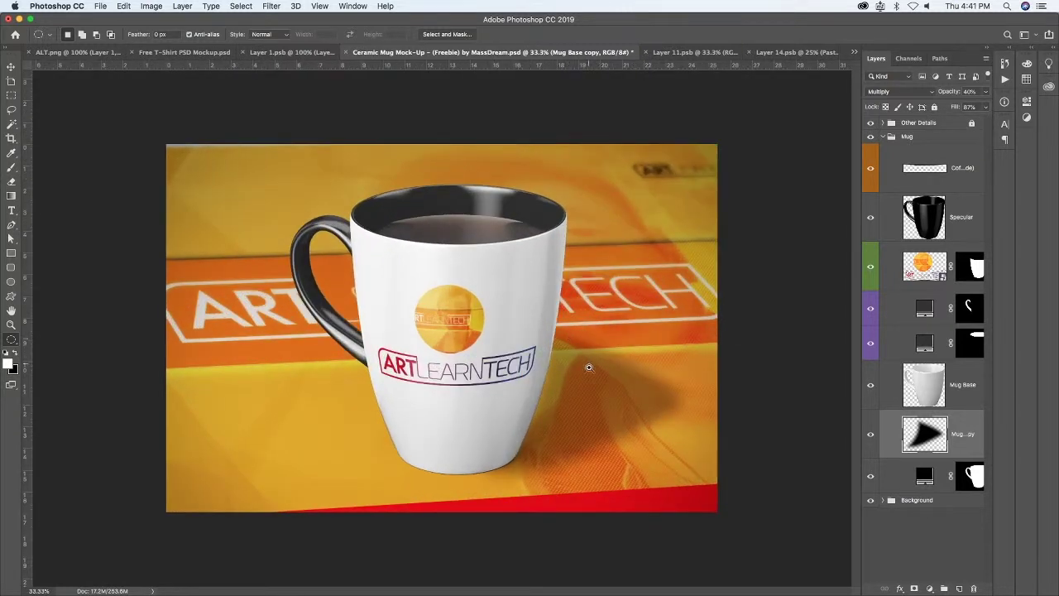
scroll(604, 394, up, 1)
scroll(605, 394, up, 1)
scroll(609, 390, down, 1)
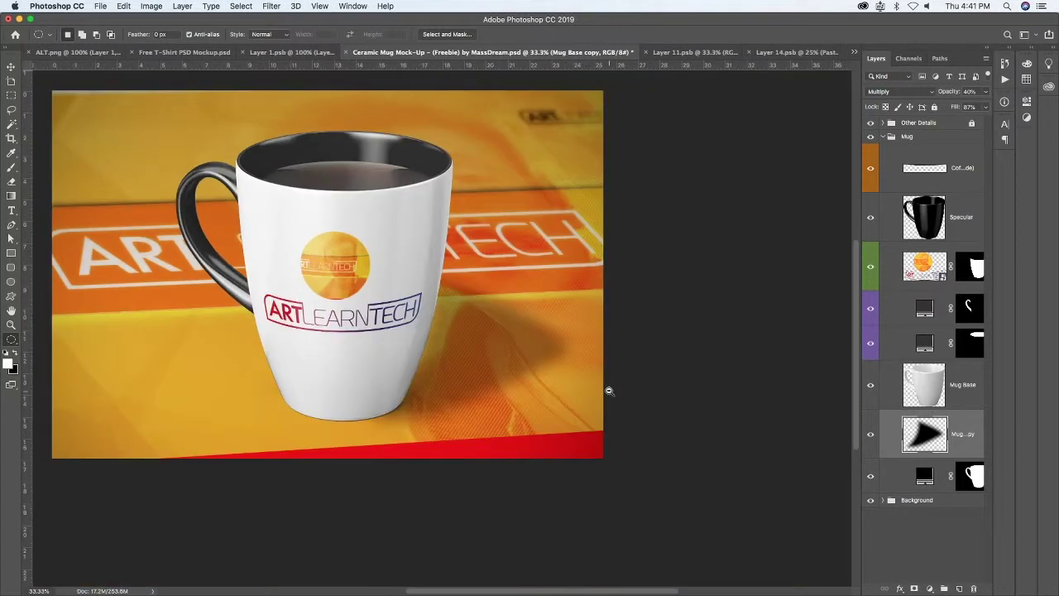
scroll(472, 331, down, 1)
key(super+s)
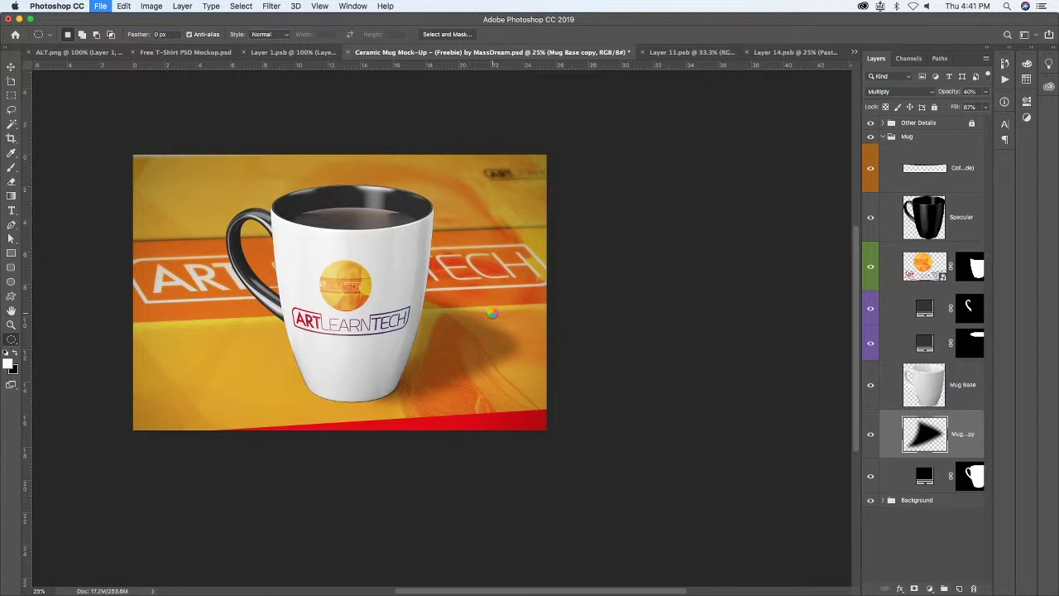
Step: Save the mug mock-up as a JPEG in Downloads with 'ALT' prefixed to the file name
key(super+shift+s)
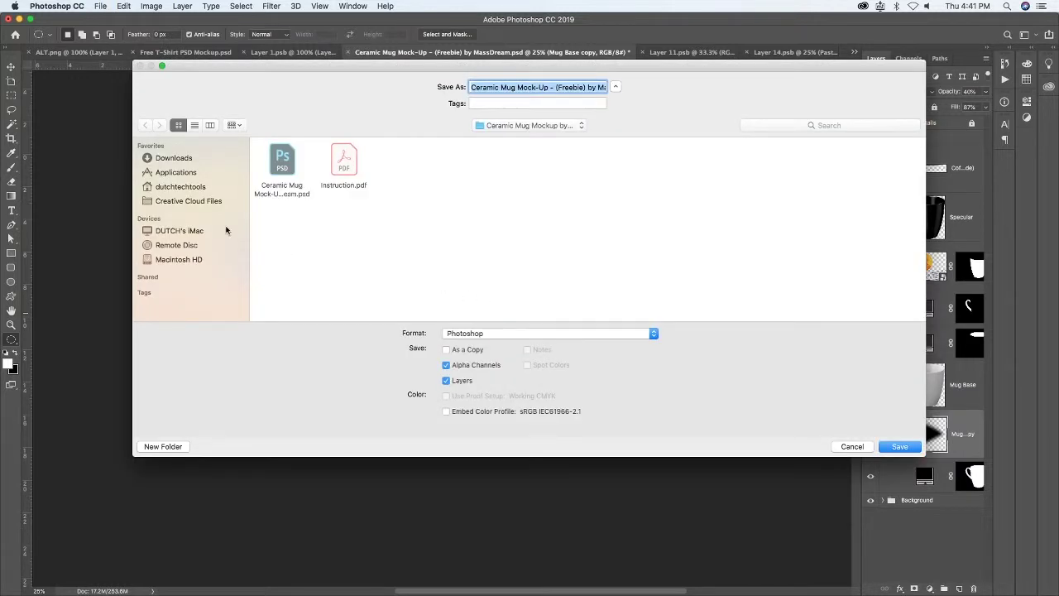
click(173, 158)
click(465, 333)
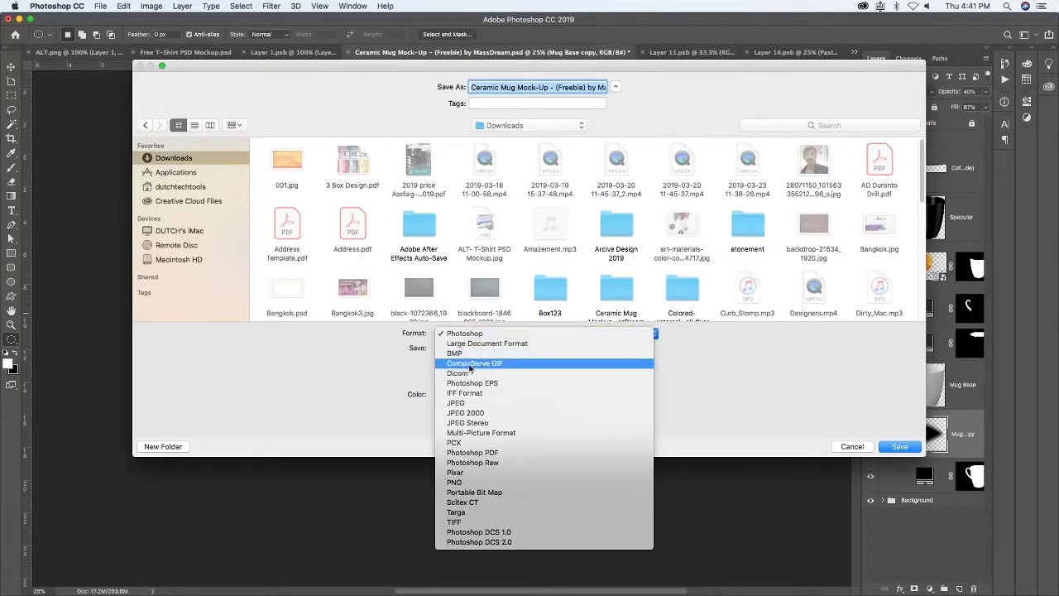
click(473, 403)
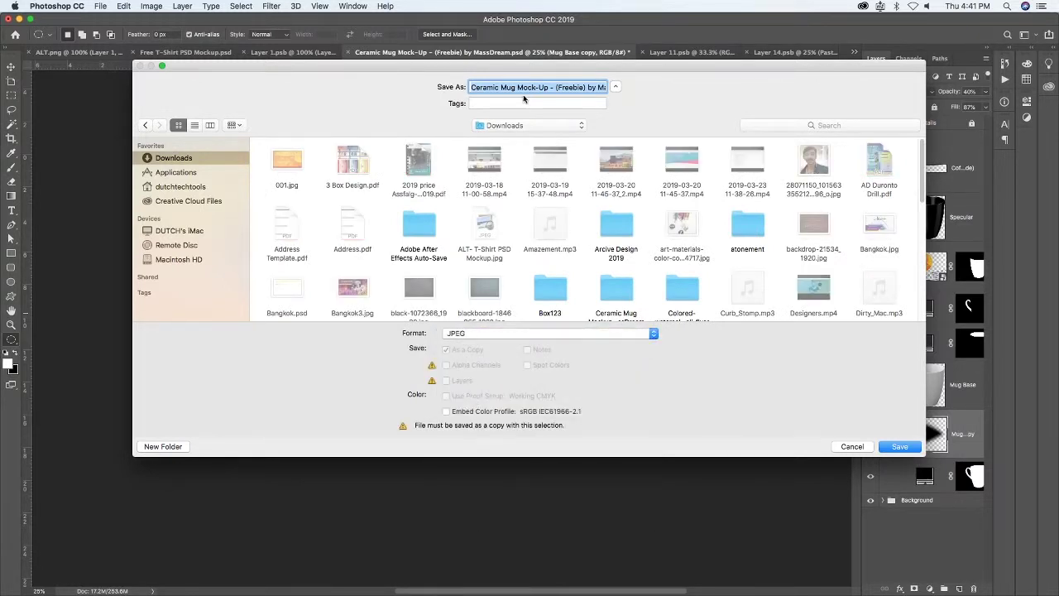
click(470, 87)
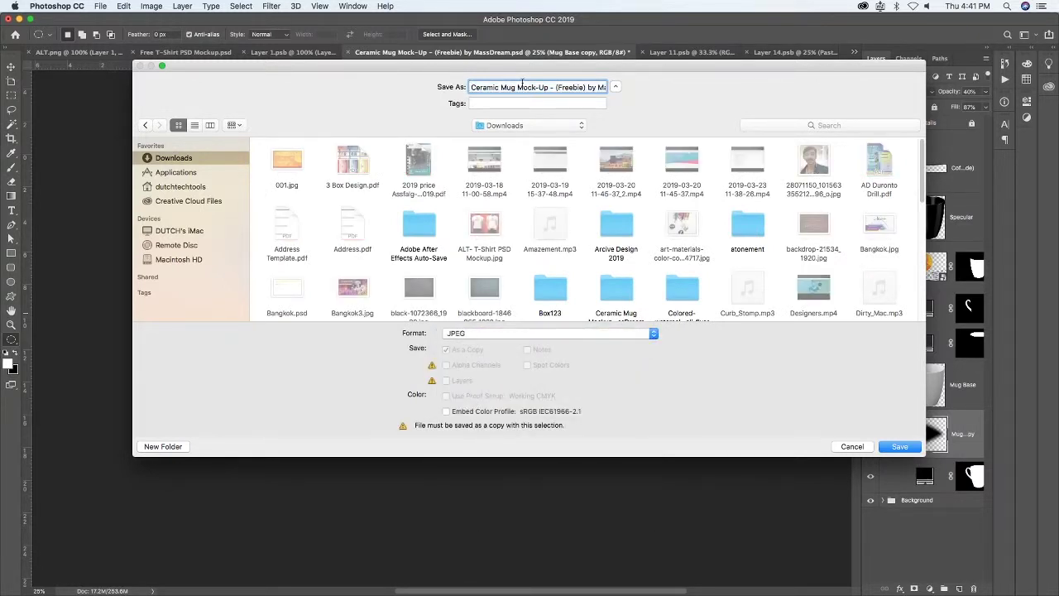
text(ALT)
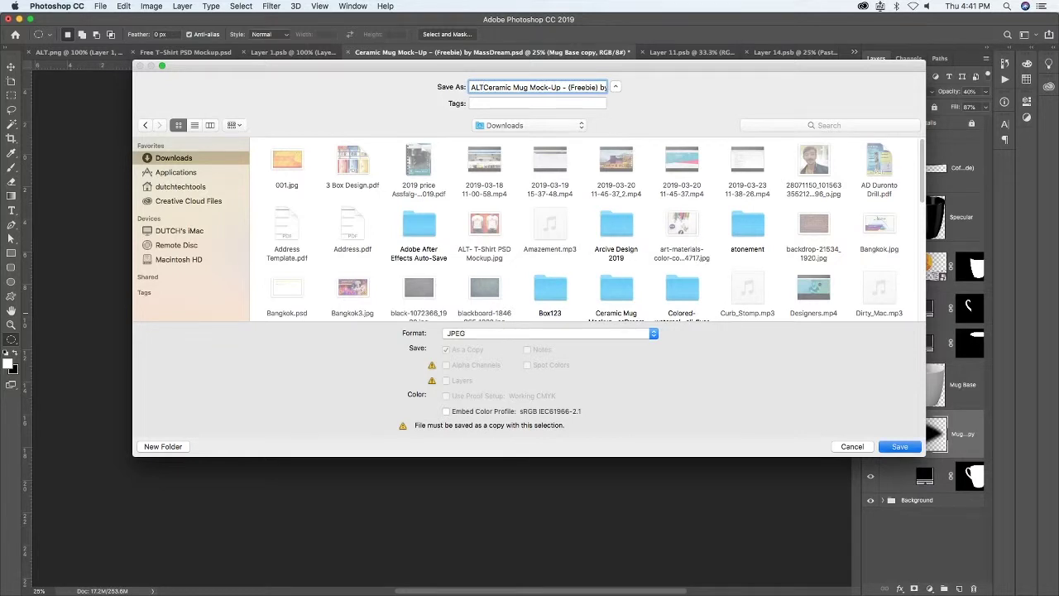
key(Return)
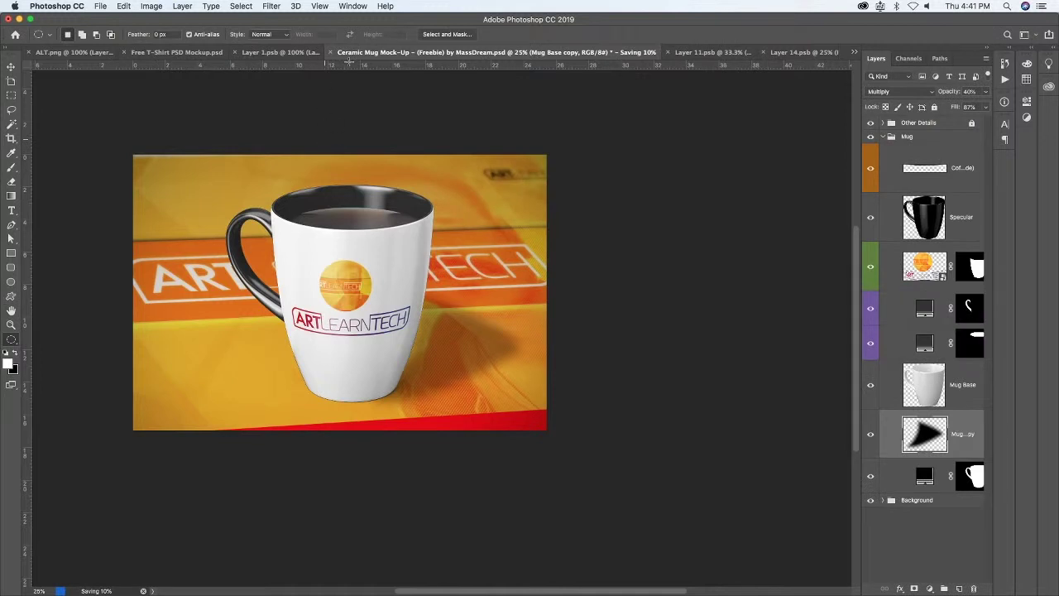
click(297, 53)
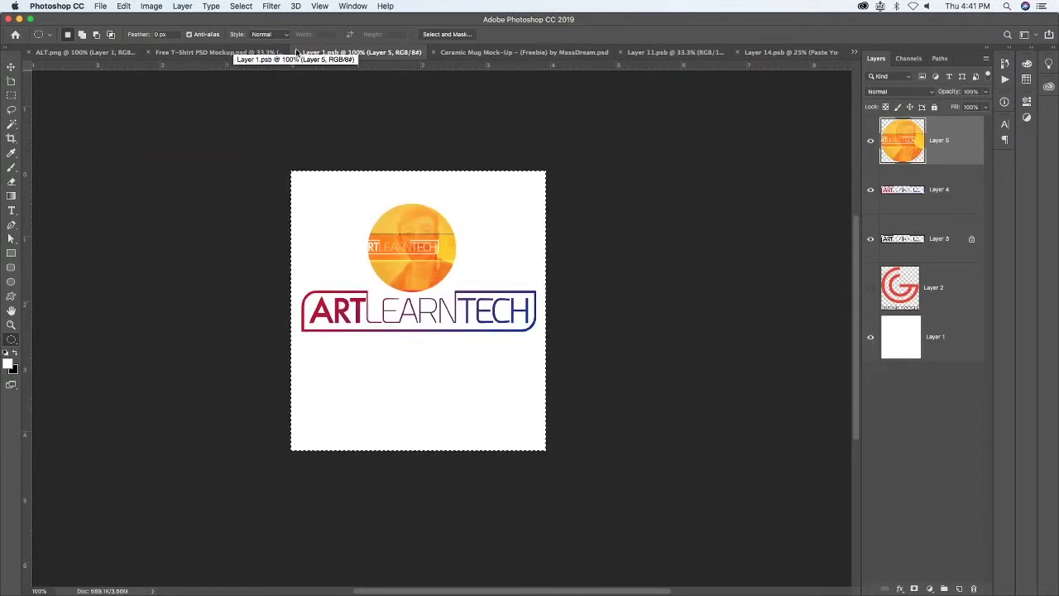
Step: Close the Layer 1.psb, Layer 14.psb, Layer 11.psb and ALT.png documents
click(296, 52)
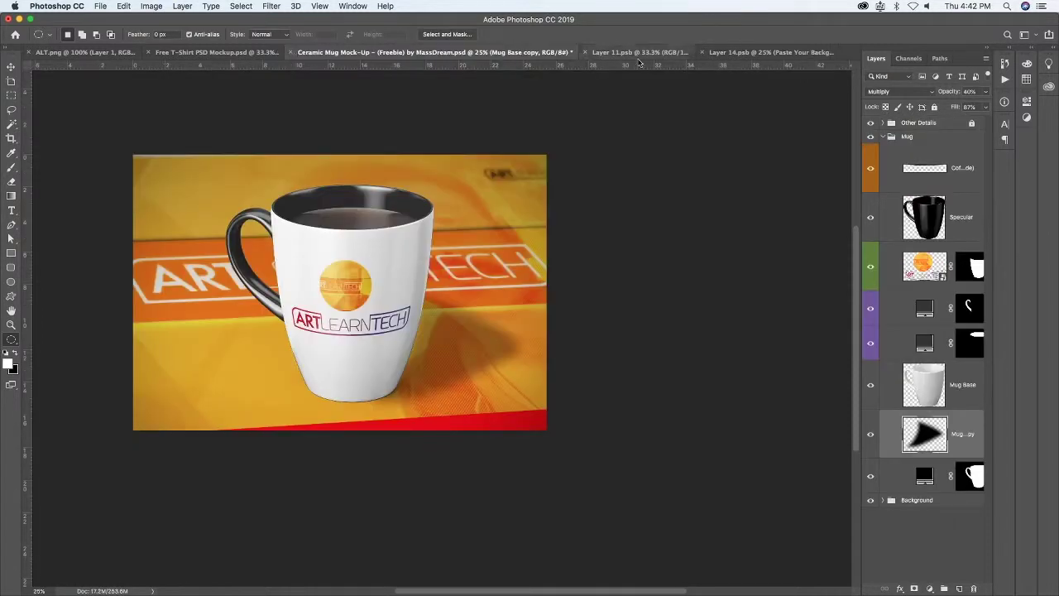
click(651, 52)
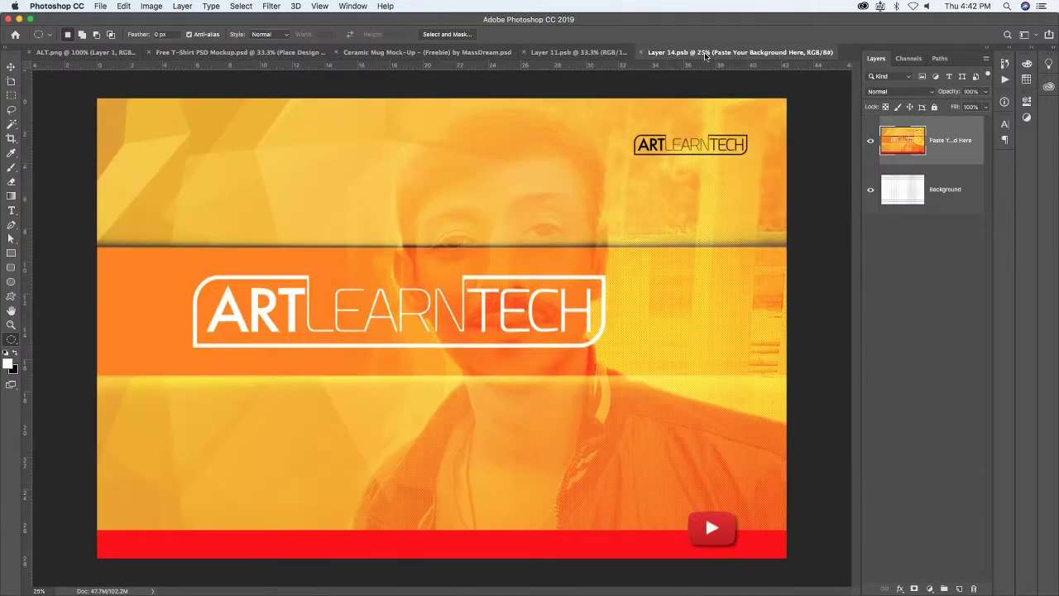
click(641, 52)
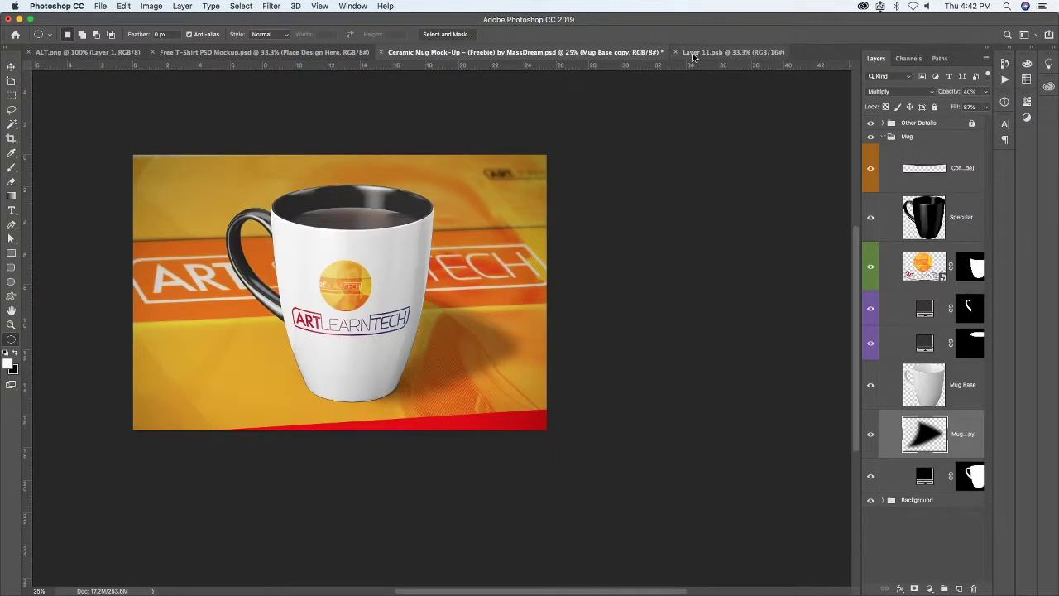
click(680, 53)
click(677, 53)
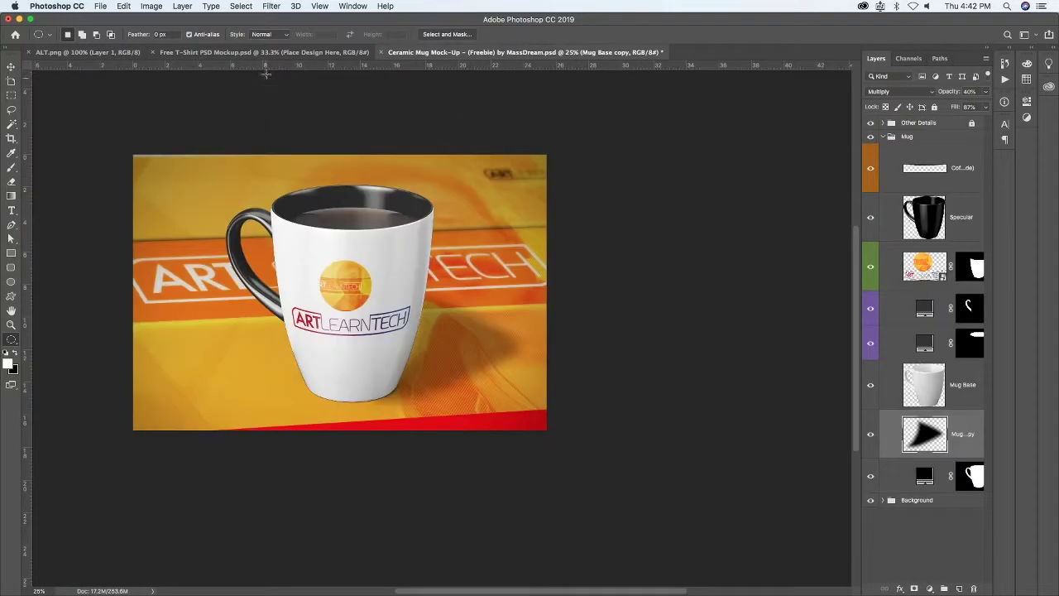
click(267, 53)
click(108, 53)
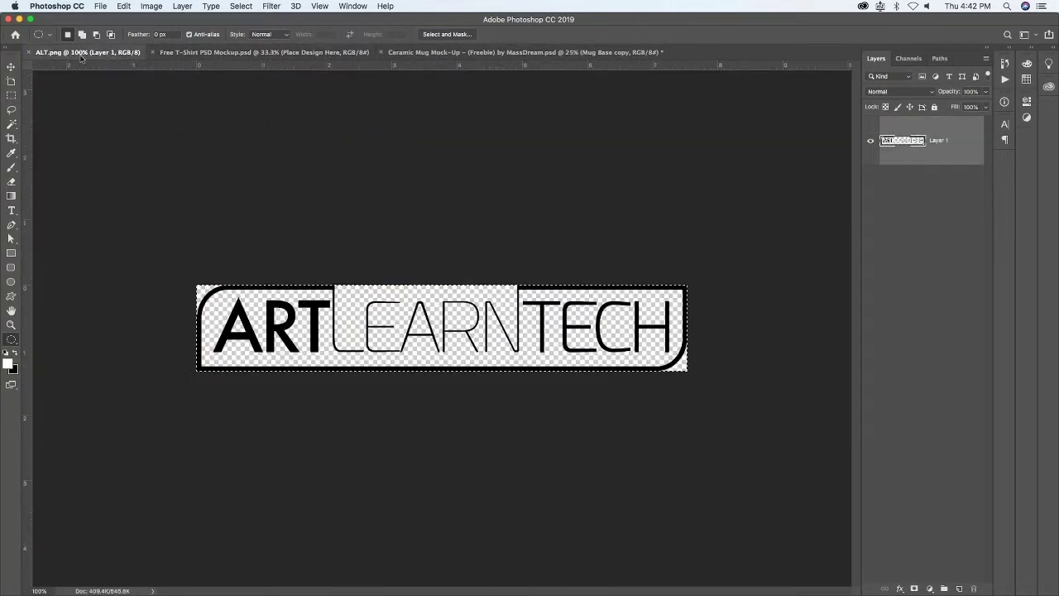
click(30, 52)
Step: Float the mug and T-shirt mock-ups into their own separate windows
drag(315, 52, 346, 113)
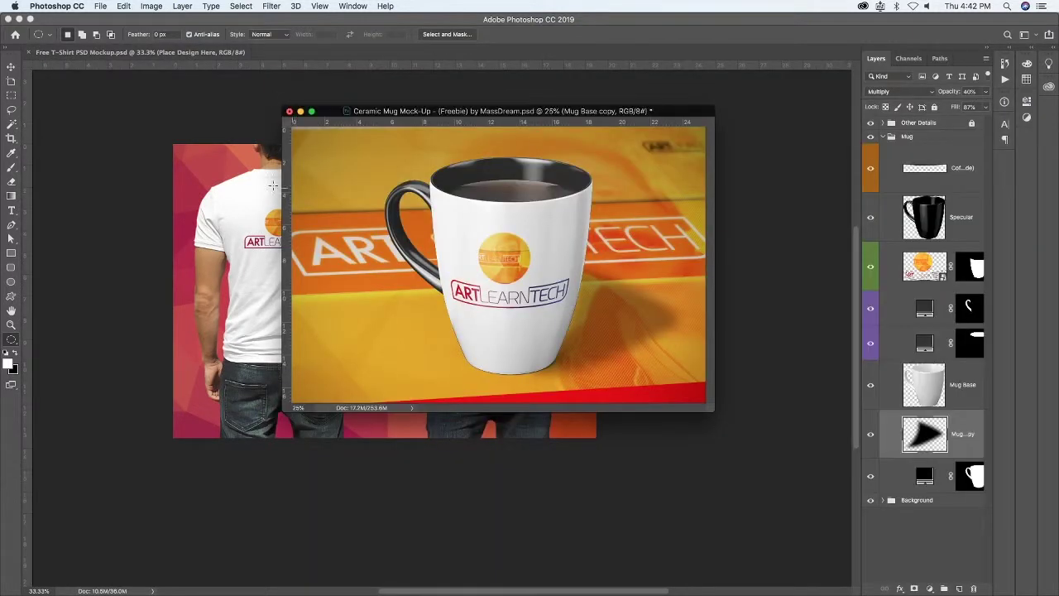
drag(402, 116, 464, 89)
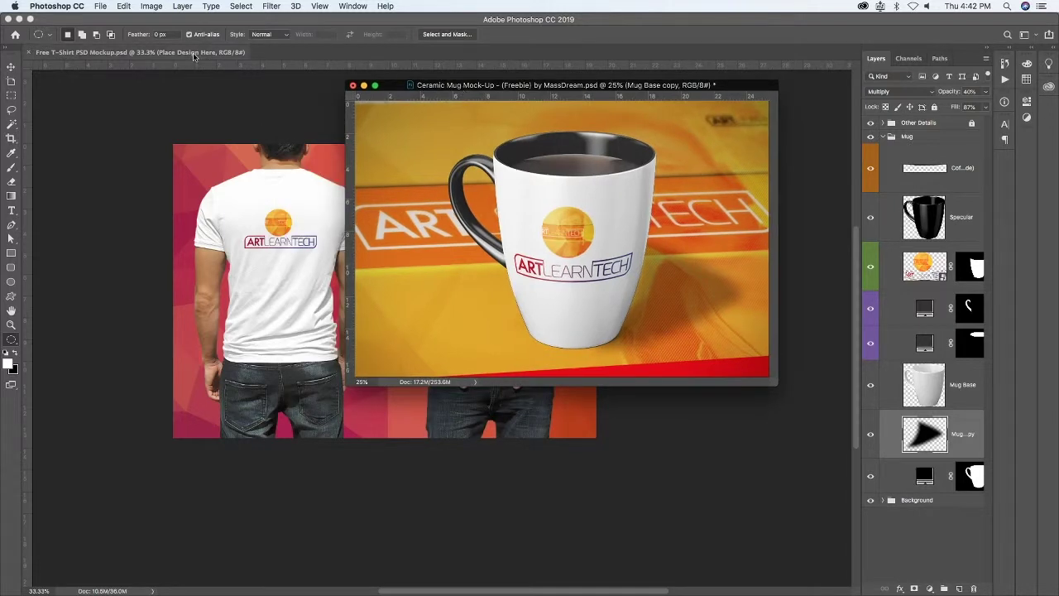
drag(199, 52, 184, 97)
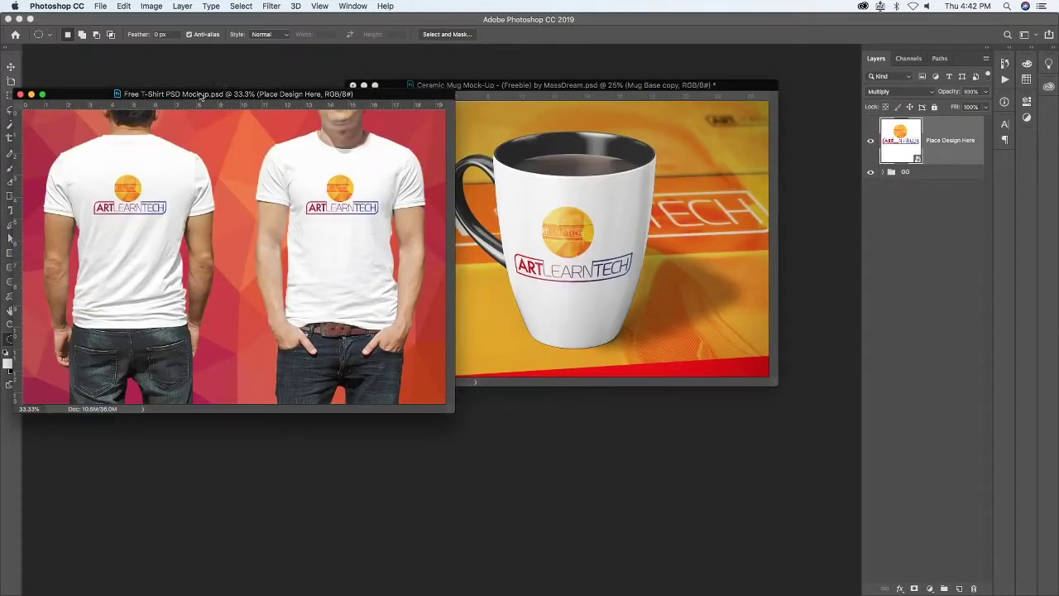
drag(201, 97, 234, 80)
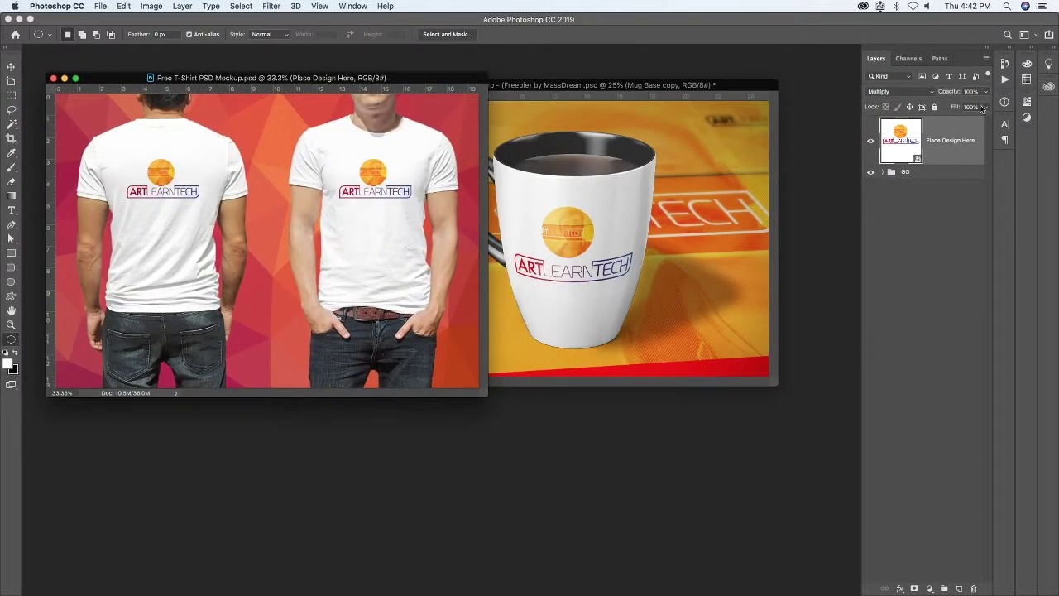
Step: Collapse the Layers panel and arrange the two mock-up windows side by side
click(986, 61)
click(1041, 191)
click(987, 48)
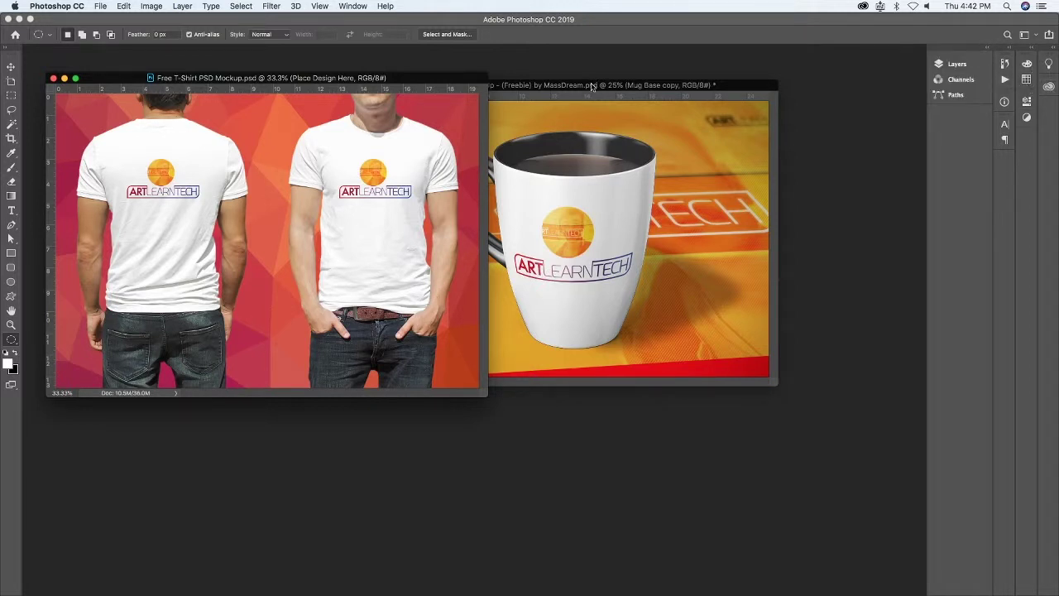
drag(591, 86, 736, 77)
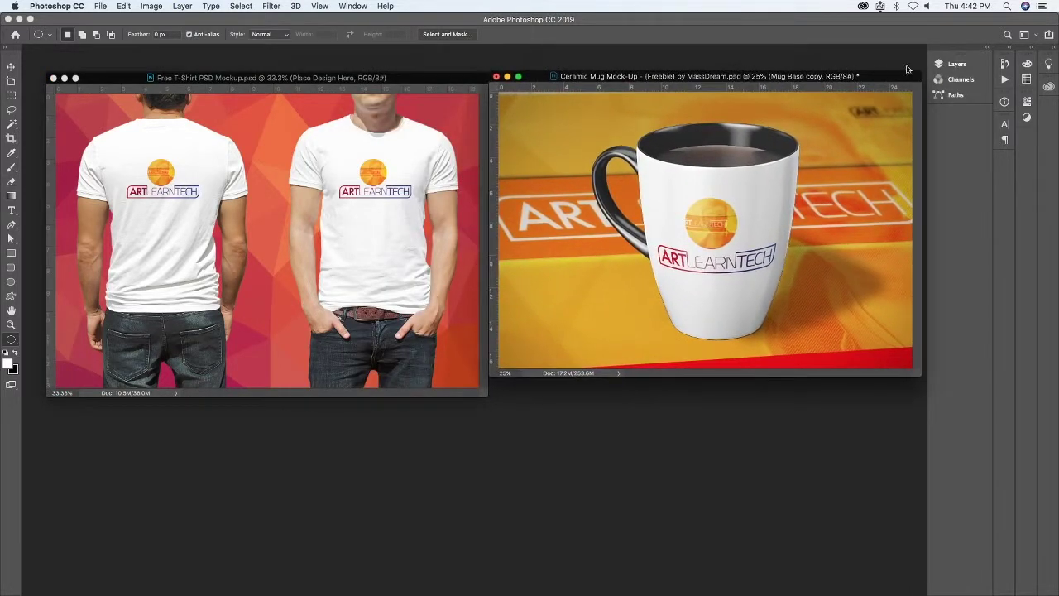
click(989, 52)
click(989, 51)
drag(927, 52, 981, 53)
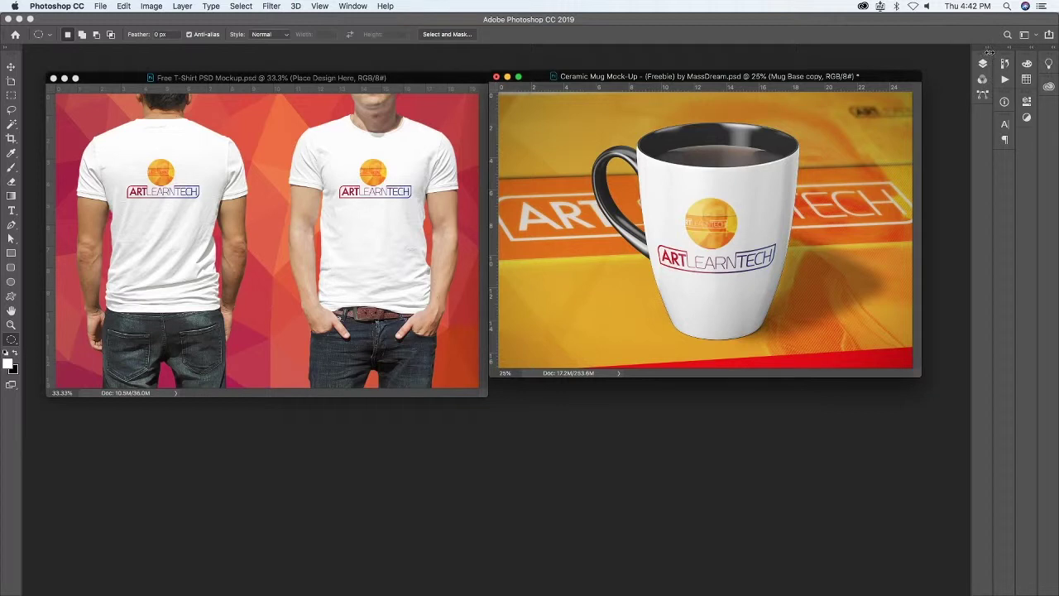
drag(772, 81, 800, 63)
drag(418, 81, 423, 60)
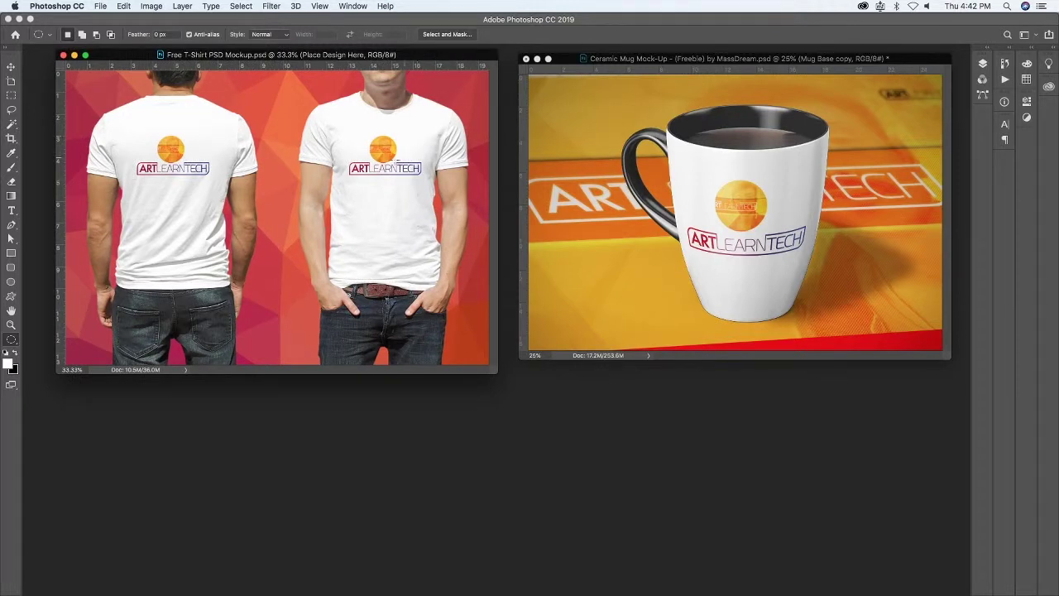
drag(594, 64, 577, 59)
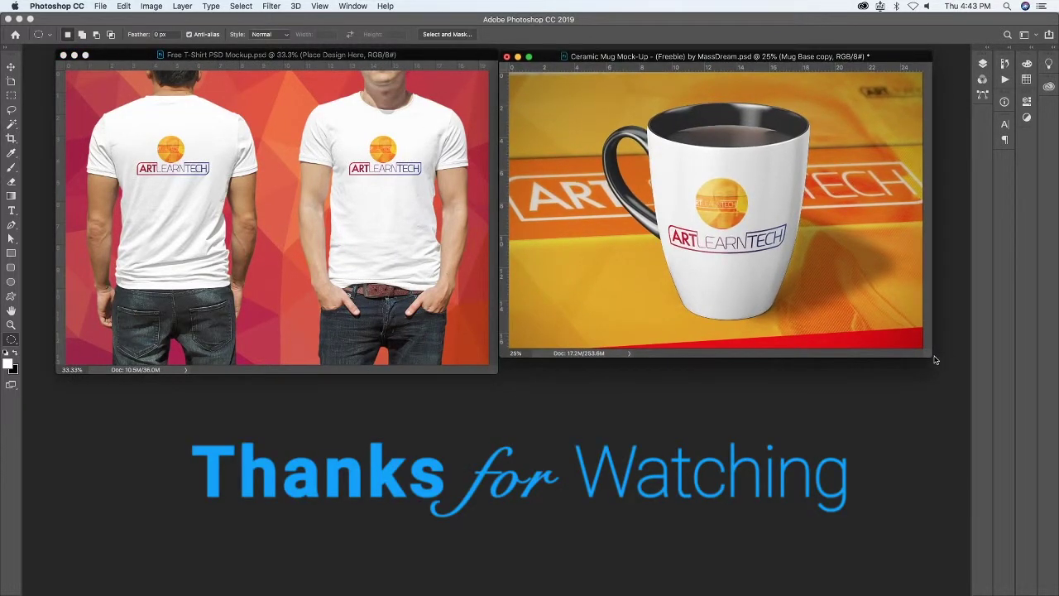
Step: Enlarge the mug mockup window, float the T-shirt mockup, and close the Downloads folder window
drag(928, 356, 958, 374)
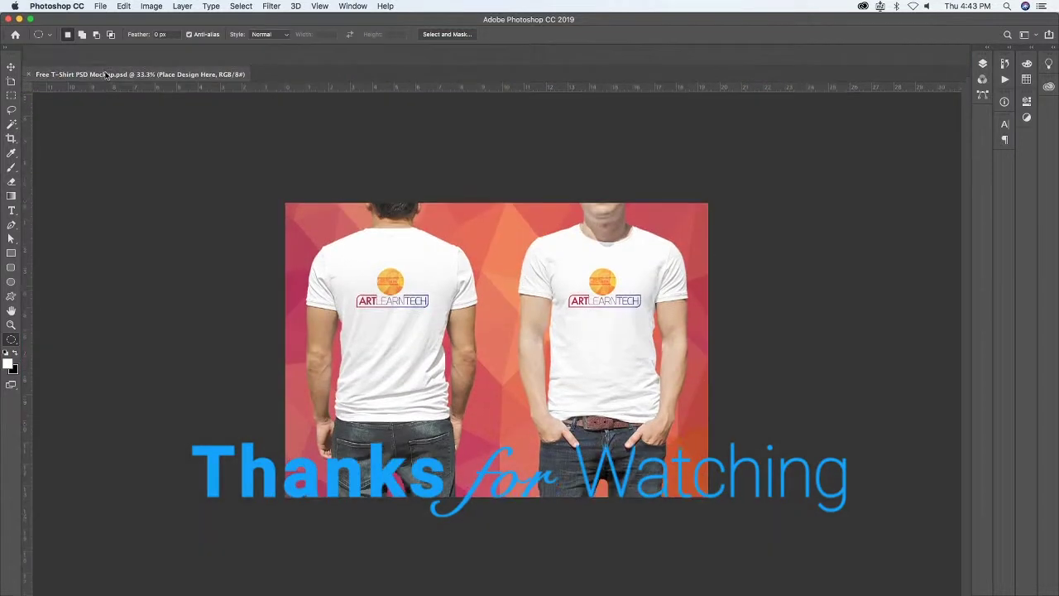
mouse_move(105, 56)
mouse_down()
mouse_move(206, 63)
mouse_move(143, 73)
mouse_up()
key(super+Tab)
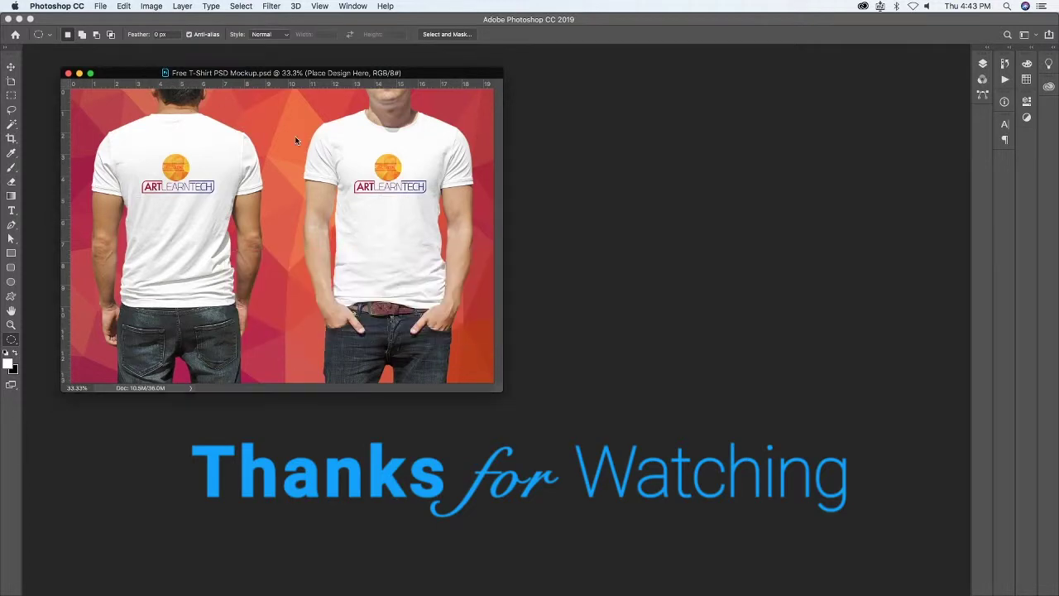
key(super+Tab)
drag(6, 95, 238, 95)
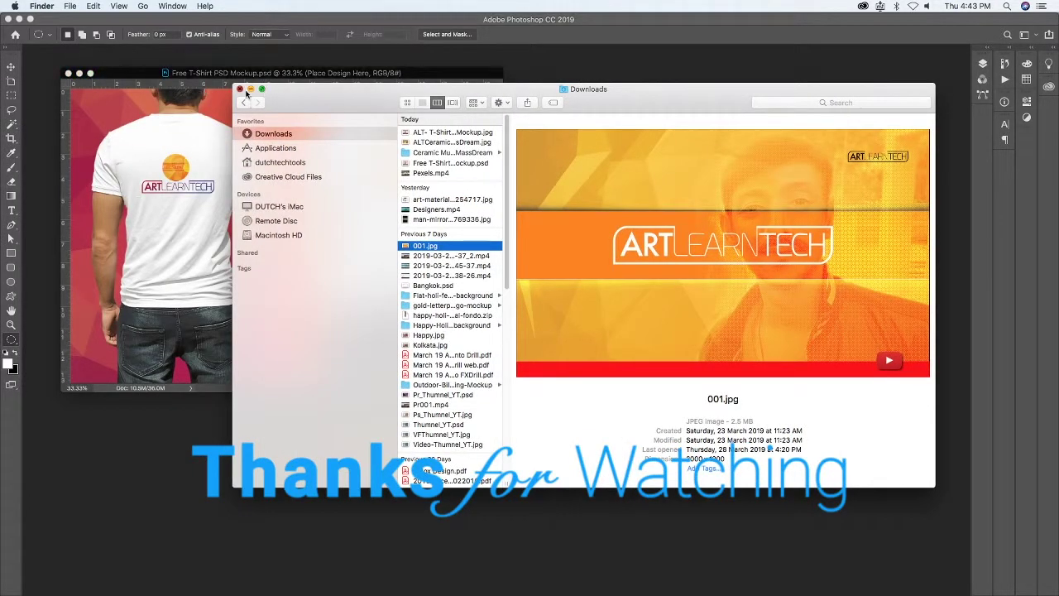
click(239, 89)
Step: Bring Ceramic Mug Mock-Up forward and place the T-shirt and mug windows side by side
drag(209, 75, 327, 33)
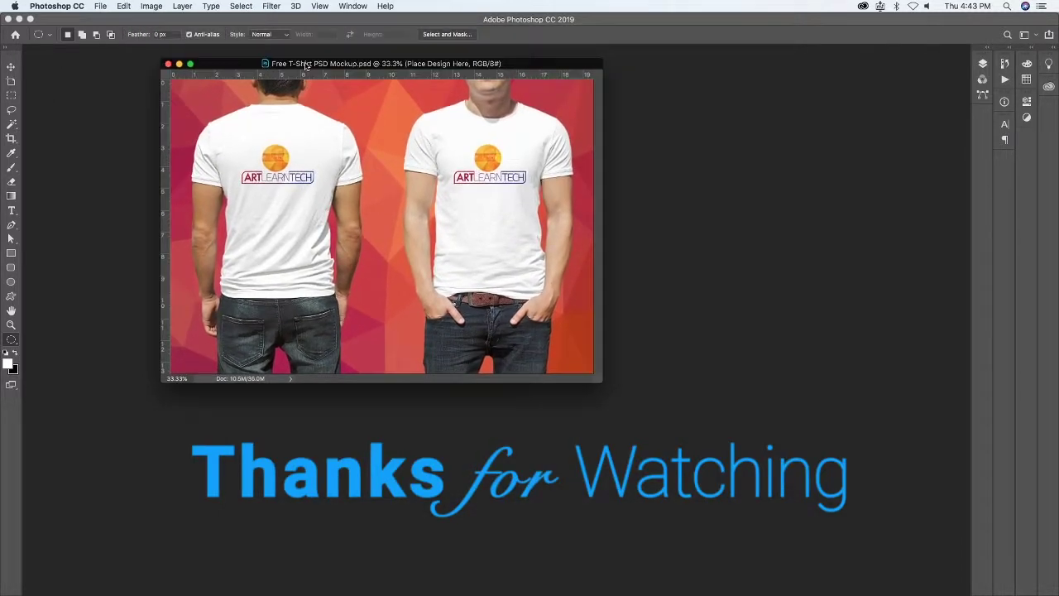
drag(327, 33, 283, 59)
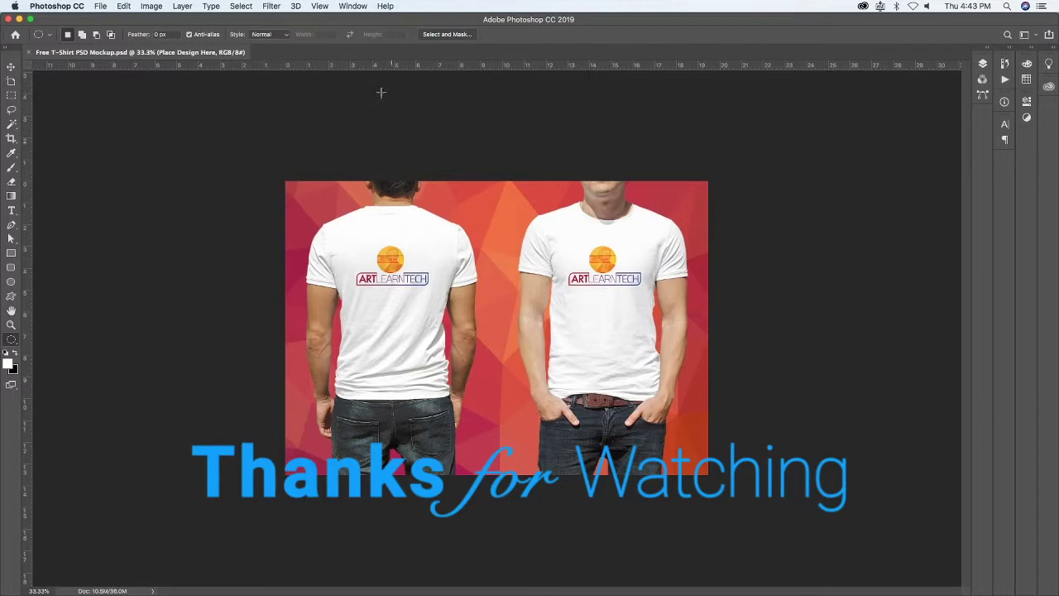
mouse_move(204, 56)
mouse_down()
mouse_move(321, 126)
mouse_move(263, 104)
mouse_up()
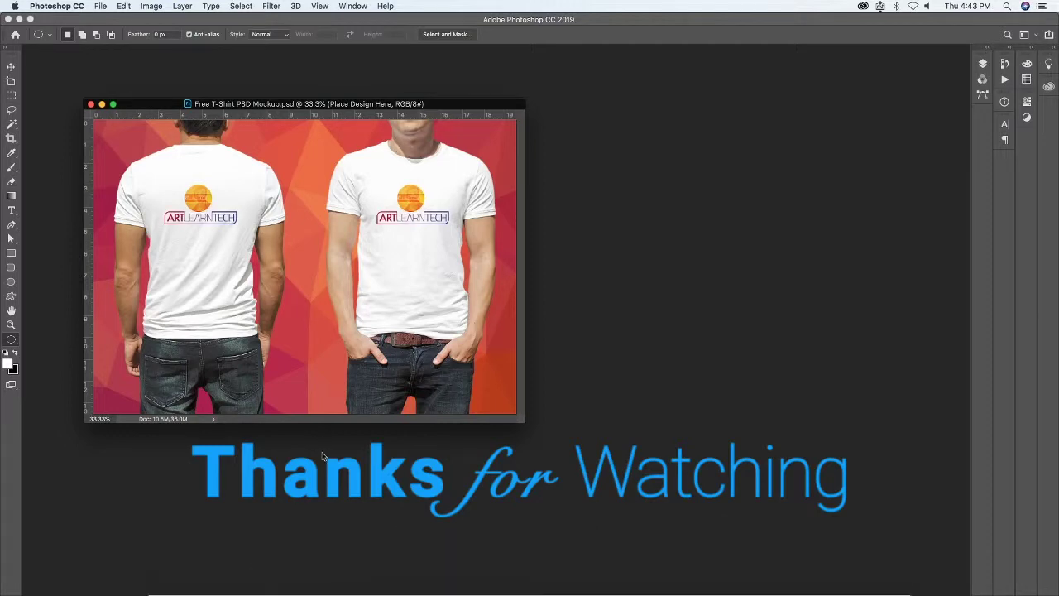
click(352, 5)
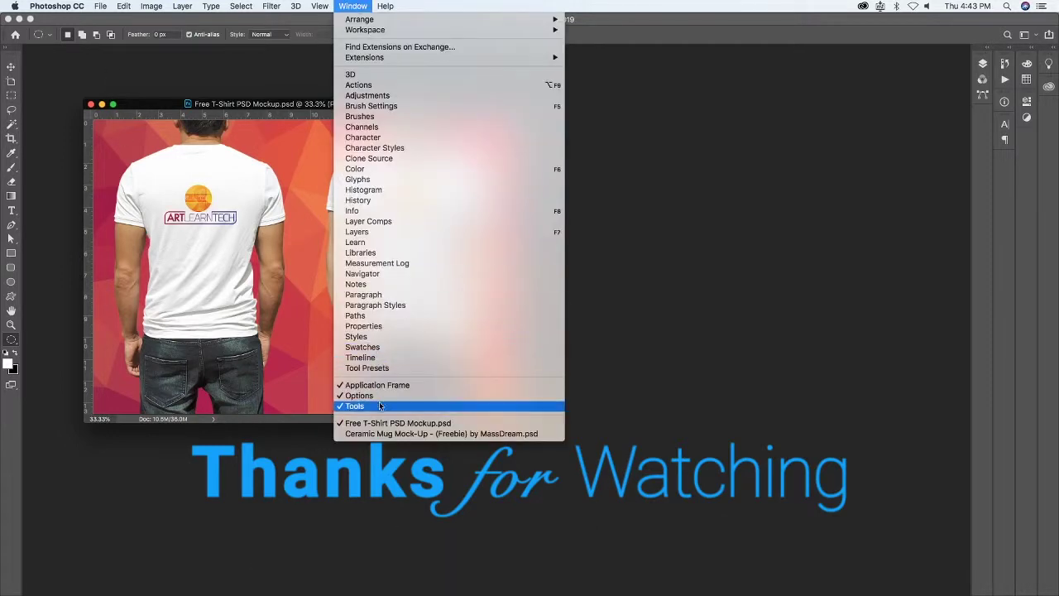
click(387, 434)
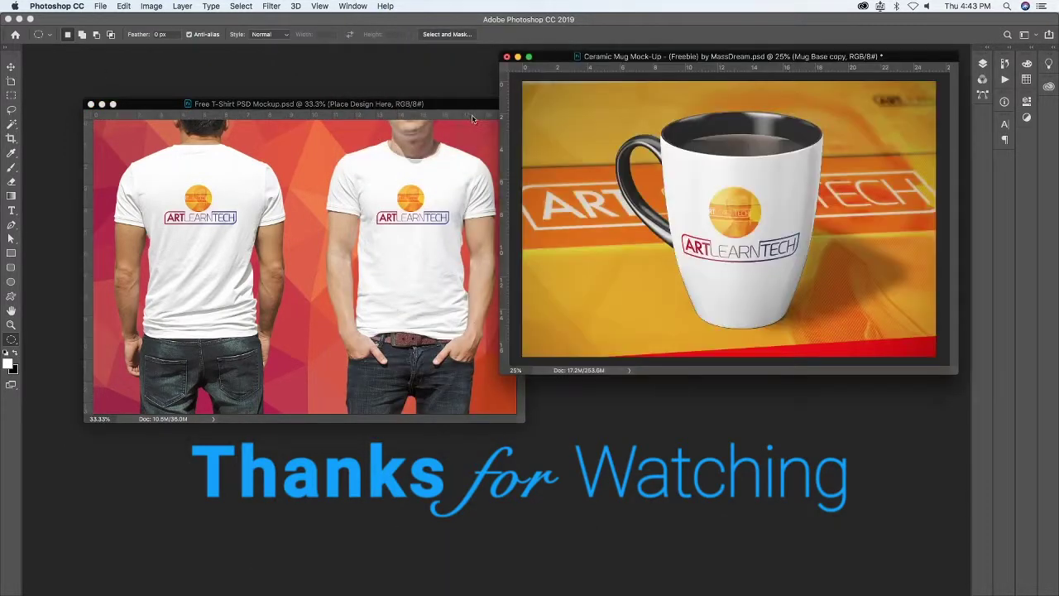
drag(406, 75, 397, 63)
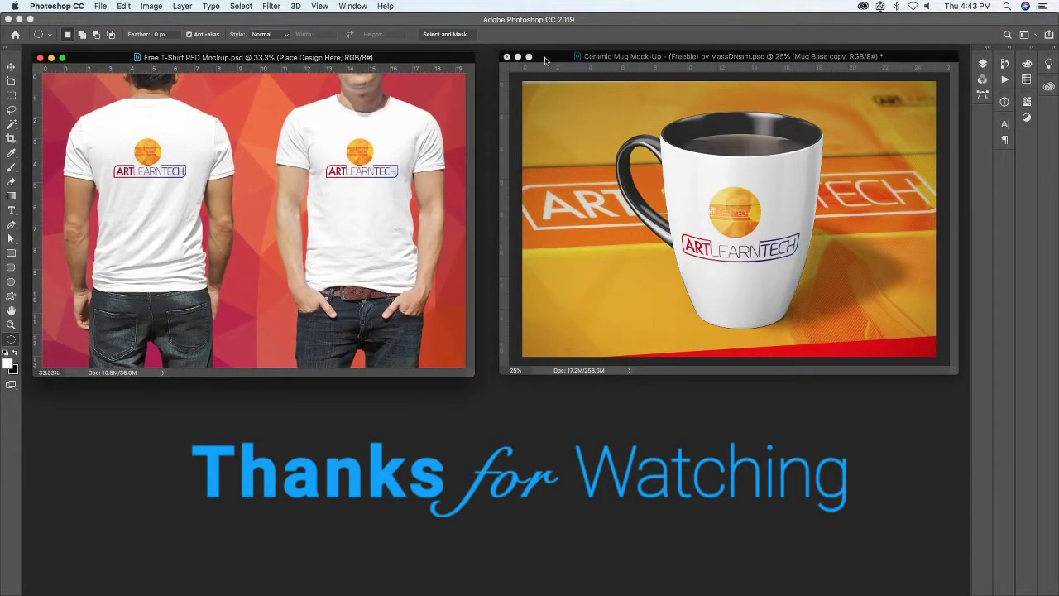
mouse_move(546, 60)
mouse_down()
mouse_move(530, 64)
mouse_move(540, 62)
mouse_up()
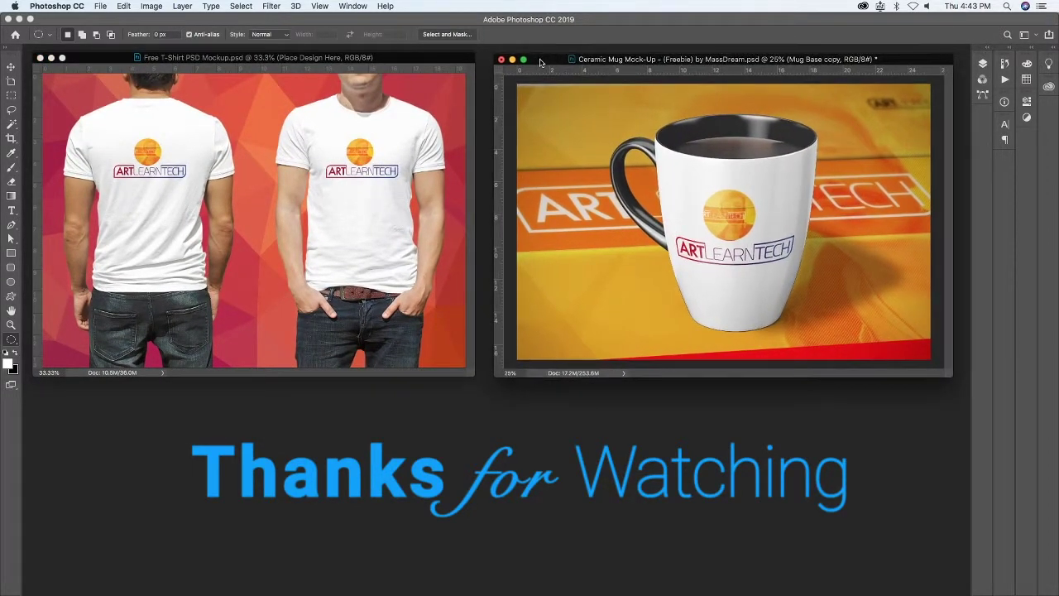